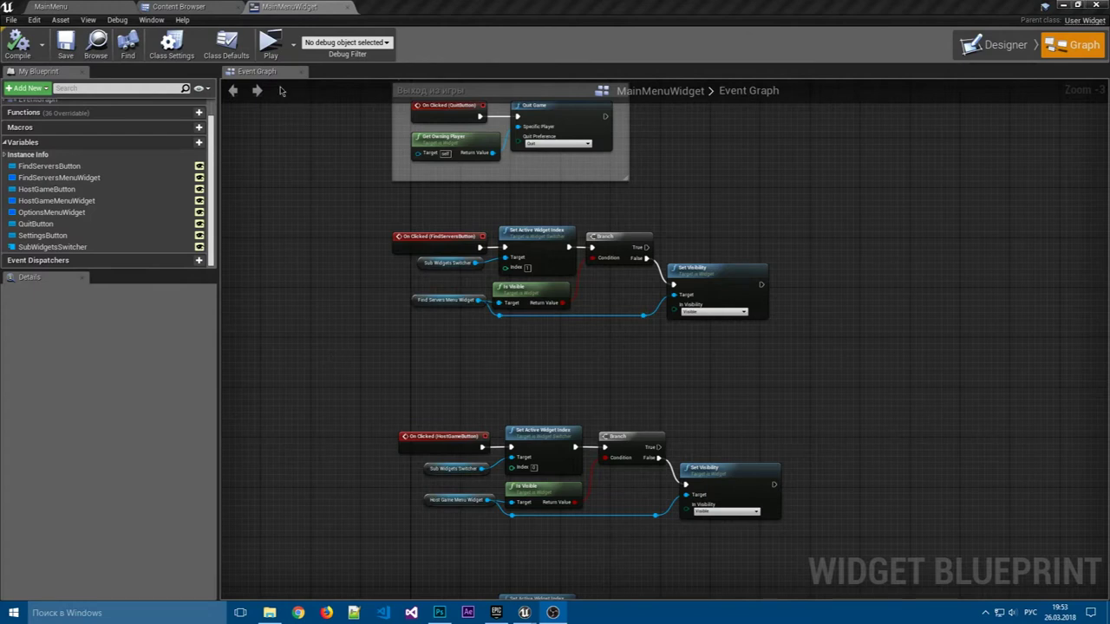
- Run the main menu in a standalone preview, open Settings, go Back and Exit
left_click(269, 45)
left_click(834, 110)
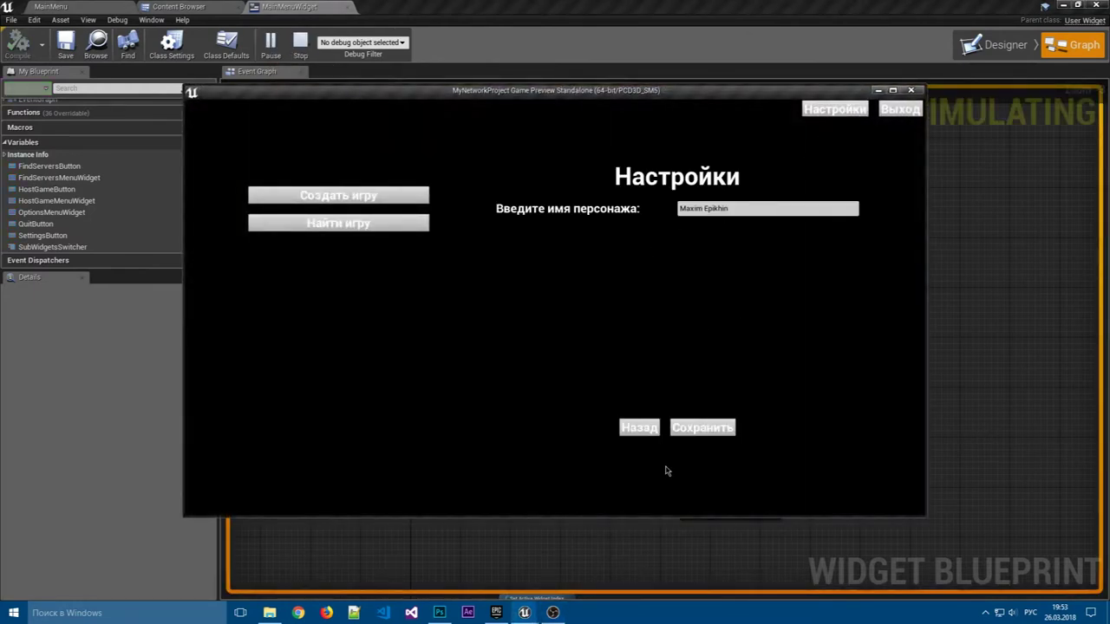
left_click(638, 427)
left_click(899, 108)
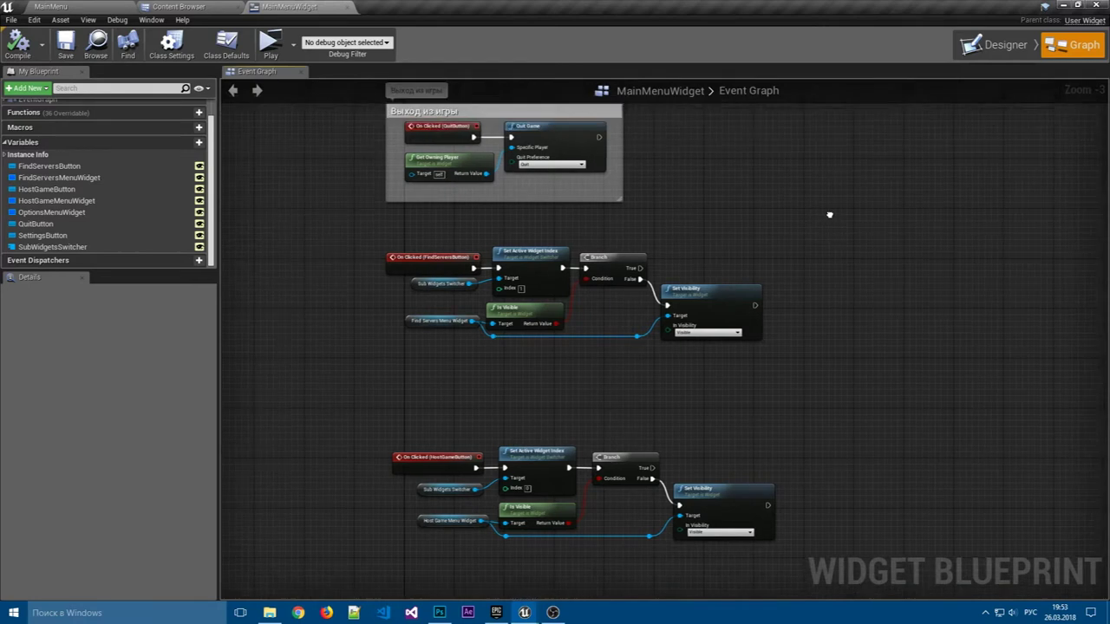
- Box-select the FindServersButton OnClicked handler nodes in the Event Graph
mouse_move(497, 339)
right_mouse_down()
mouse_move(546, 145)
mouse_move(508, 399)
right_mouse_up()
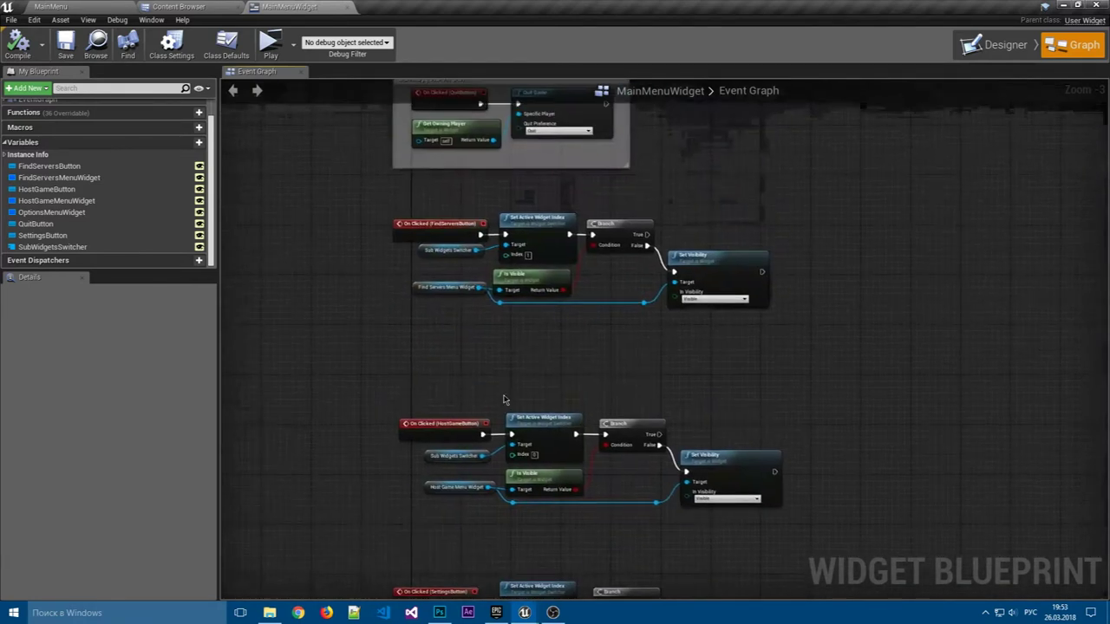
scroll(508, 398, "up", 2)
scroll(508, 399, "down", 2)
left_click_drag(305, 312, 805, 486)
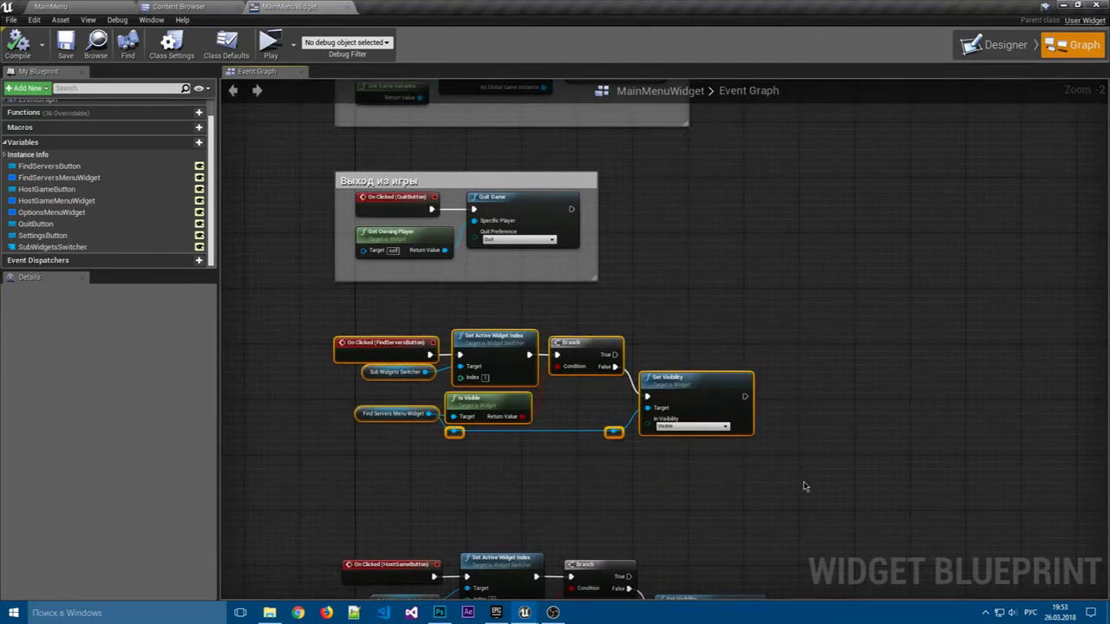
scroll(804, 486, "up", 1)
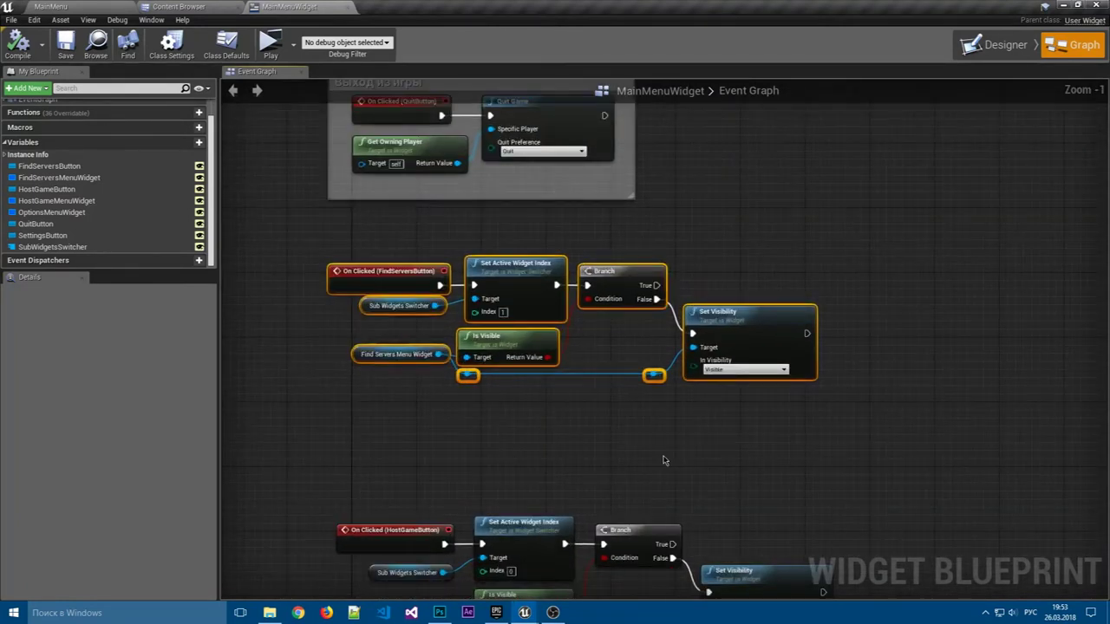
- Wrap the find-servers nodes in a comment titled 'Показ виджета поиска серверов'
key("c")
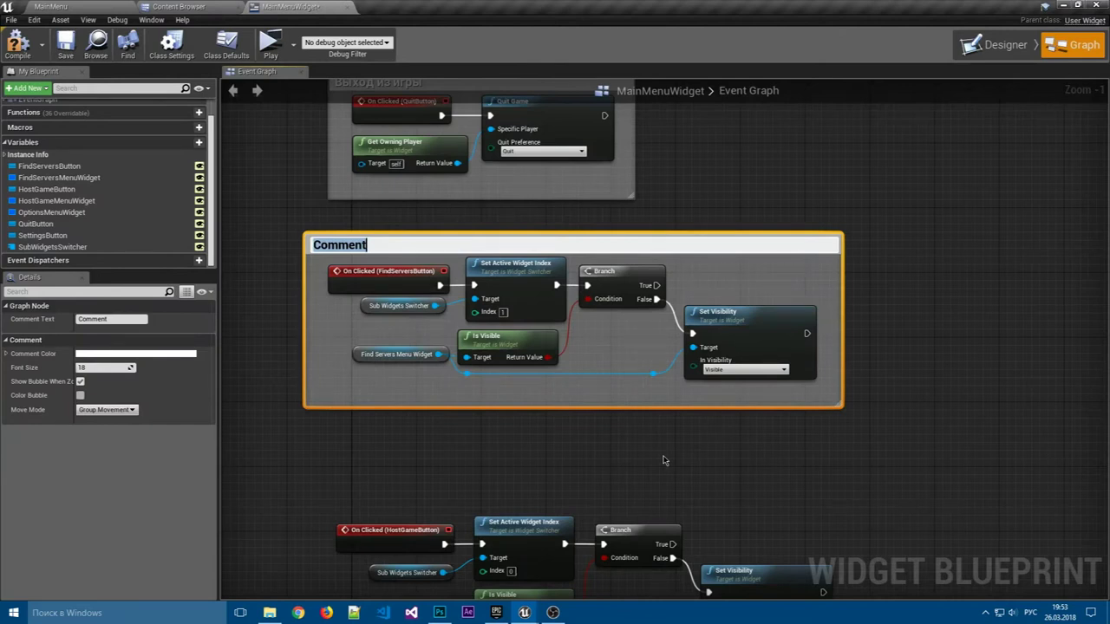
type("Показ ")
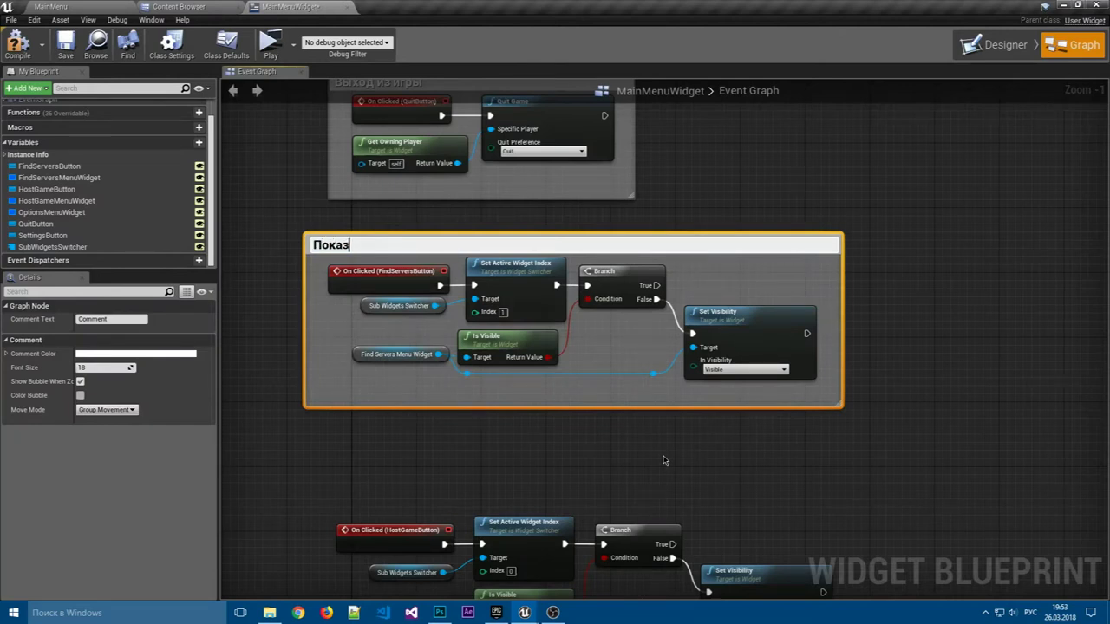
type("виджета поиска серверов")
key("Return")
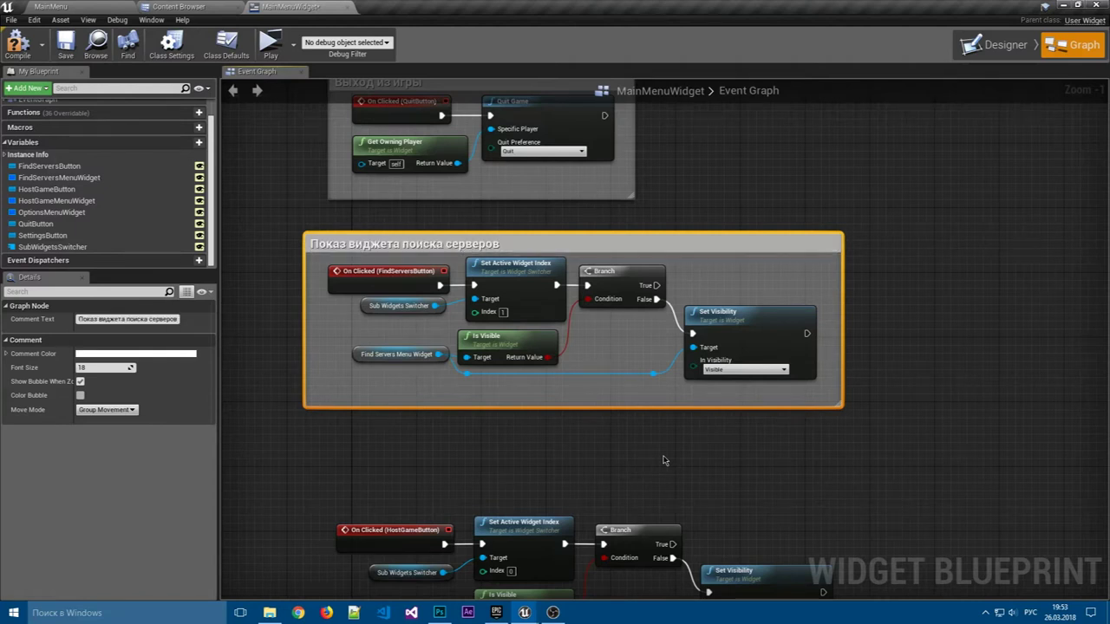
- Group the host-game handler nodes in a comment titled 'Показ виджета создания игры'
right_click_drag(291, 459, 265, 248)
left_click_drag(265, 248, 877, 443)
type("cПока")
type("в")
key("BackSpace")
key("BackSpace")
key("BackSpace")
type("в")
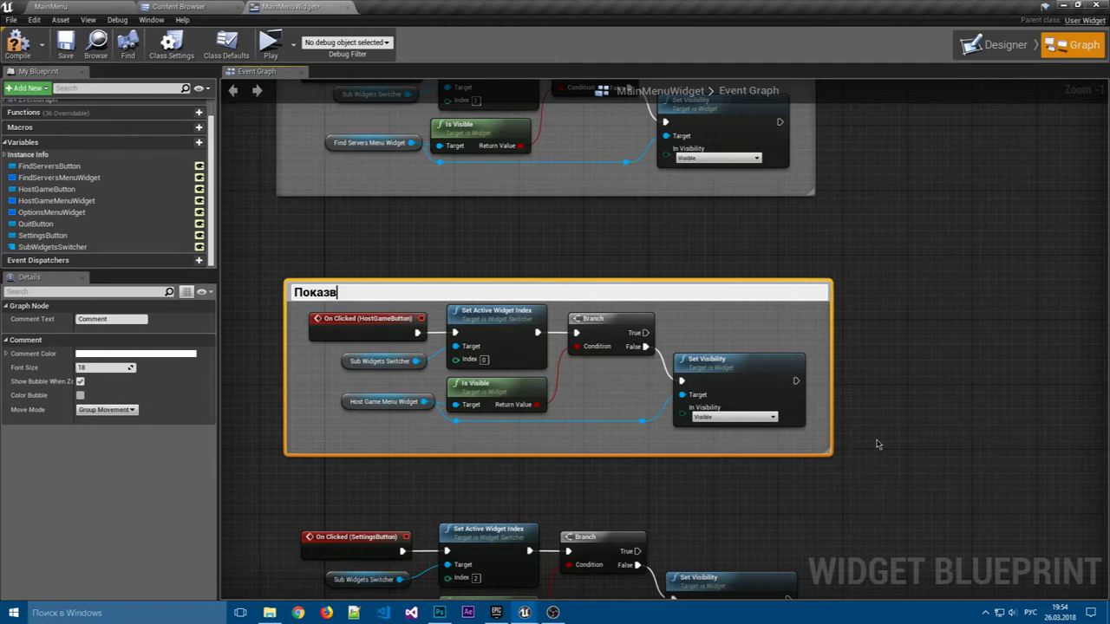
key("BackSpace")
key("BackSpace")
type("виджета создания игры")
key("Return")
- Group the settings handler nodes in a comment titled 'Показ виджета настроек'
right_click_drag(767, 511, 736, 193)
left_click_drag(768, 372, 305, 193)
type("cПоказ")
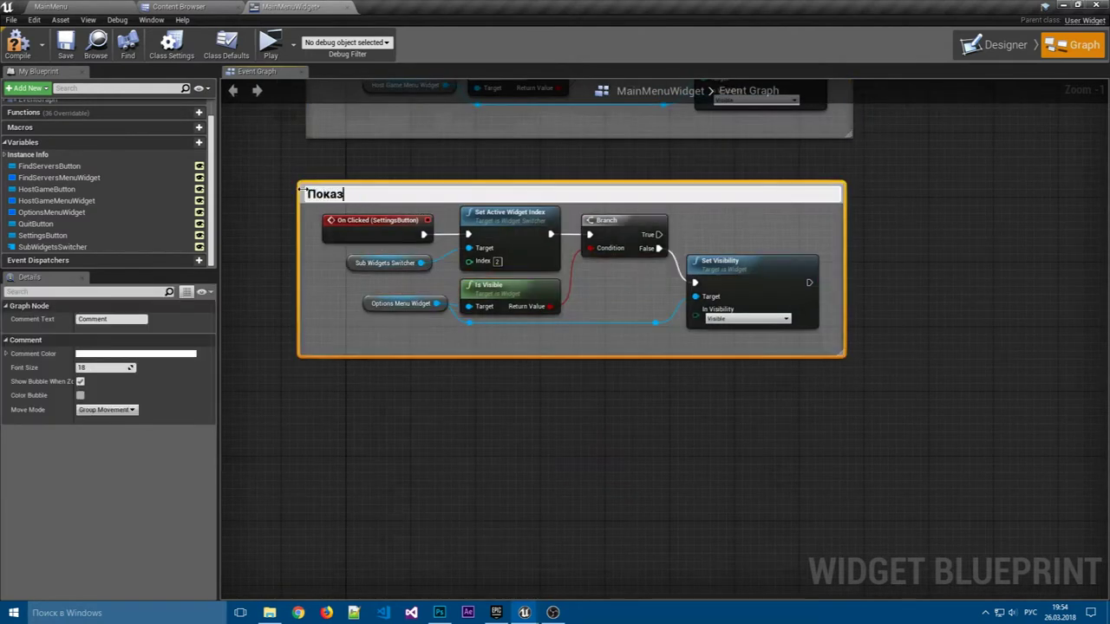
type("джета настроек")
key("Return")
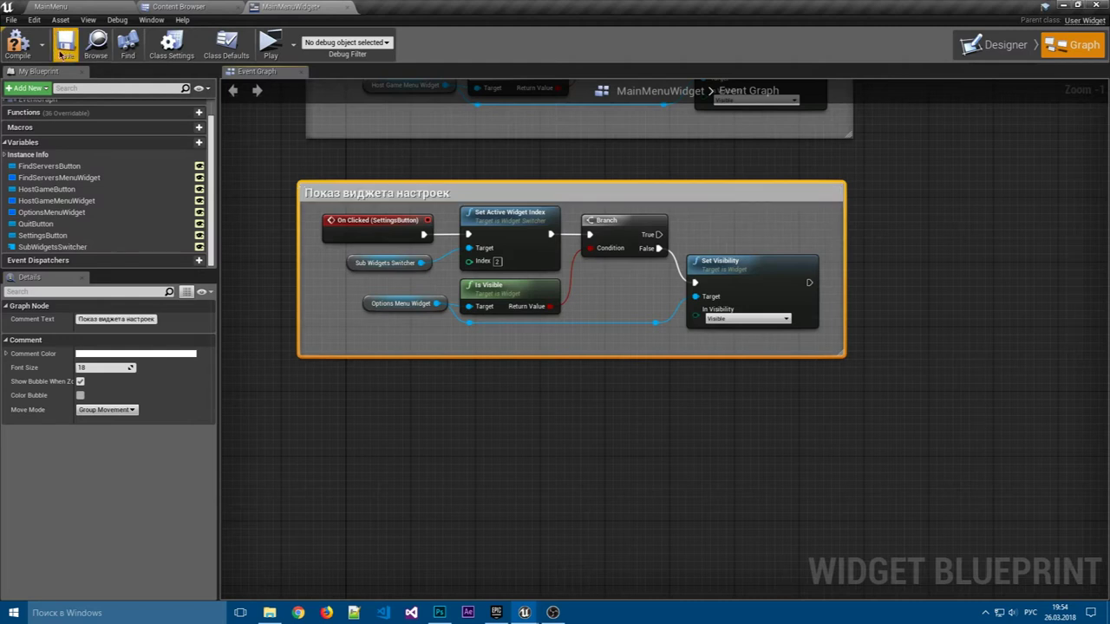
- Save MainMenuWidget and stack the three comment groups neatly together
left_click(66, 48)
left_click(268, 141)
scroll(314, 283, "down", 3)
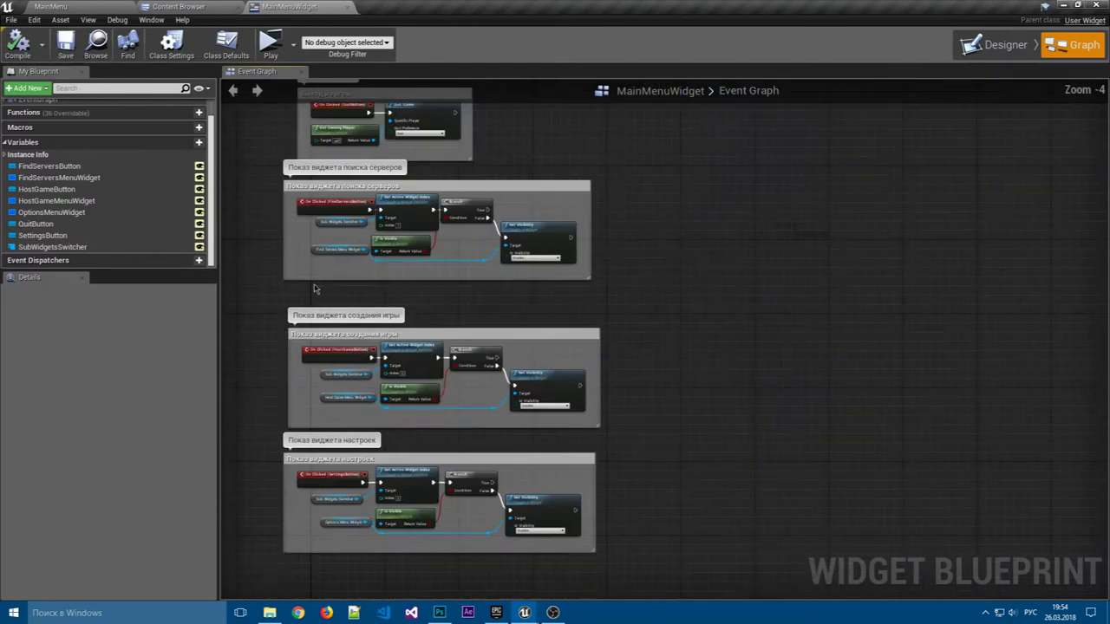
right_click_drag(325, 320, 356, 264)
left_click_drag(428, 344, 428, 317)
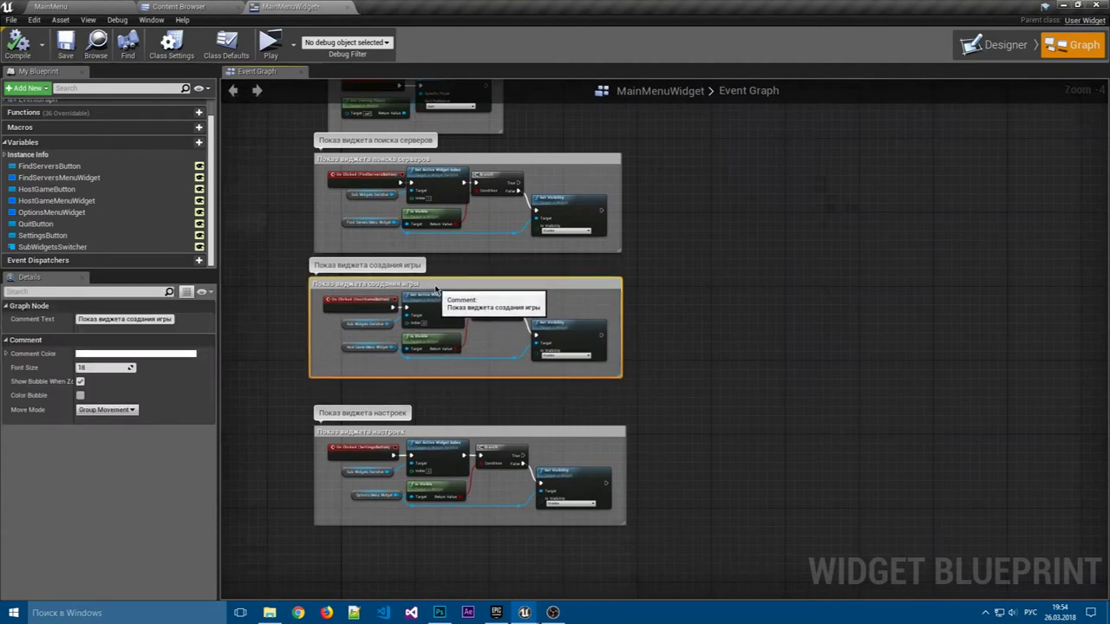
left_click_drag(445, 434, 446, 392)
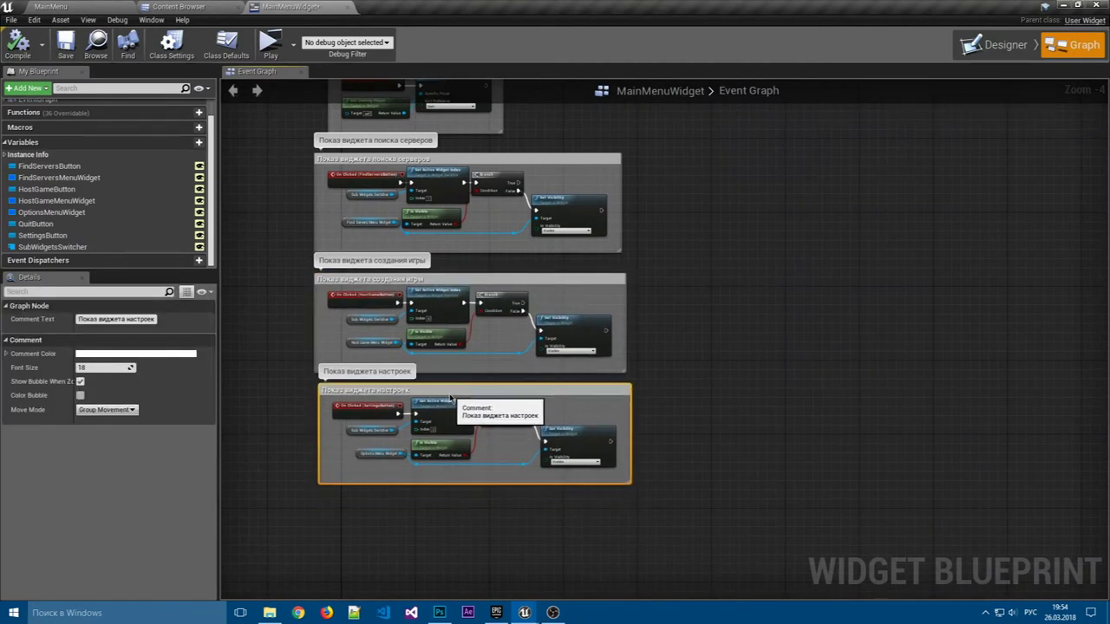
left_click(784, 364)
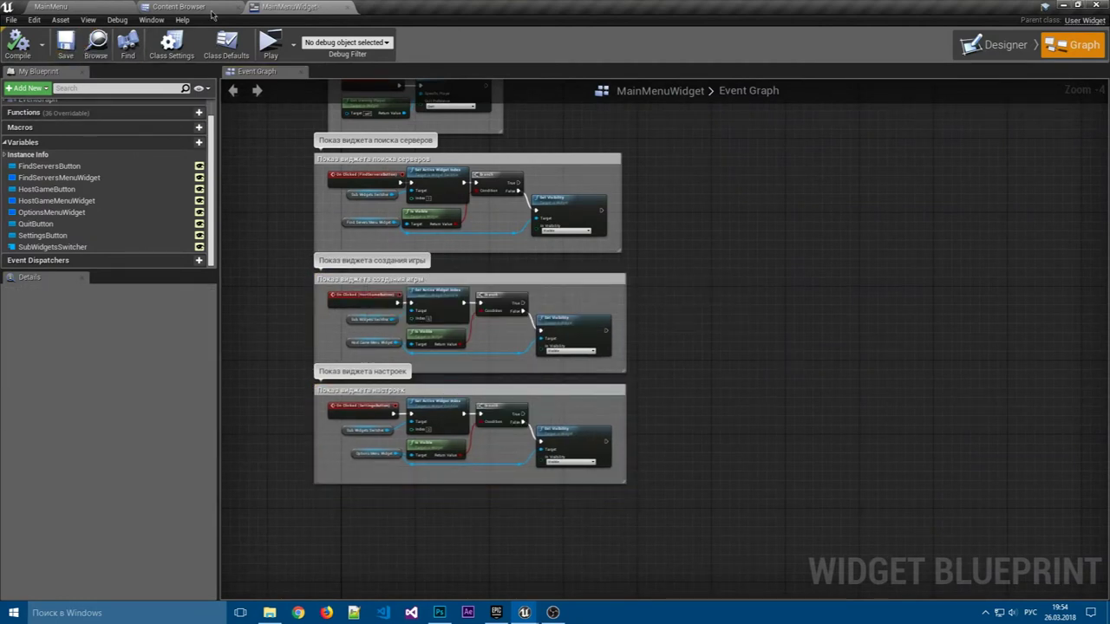
left_click(240, 7)
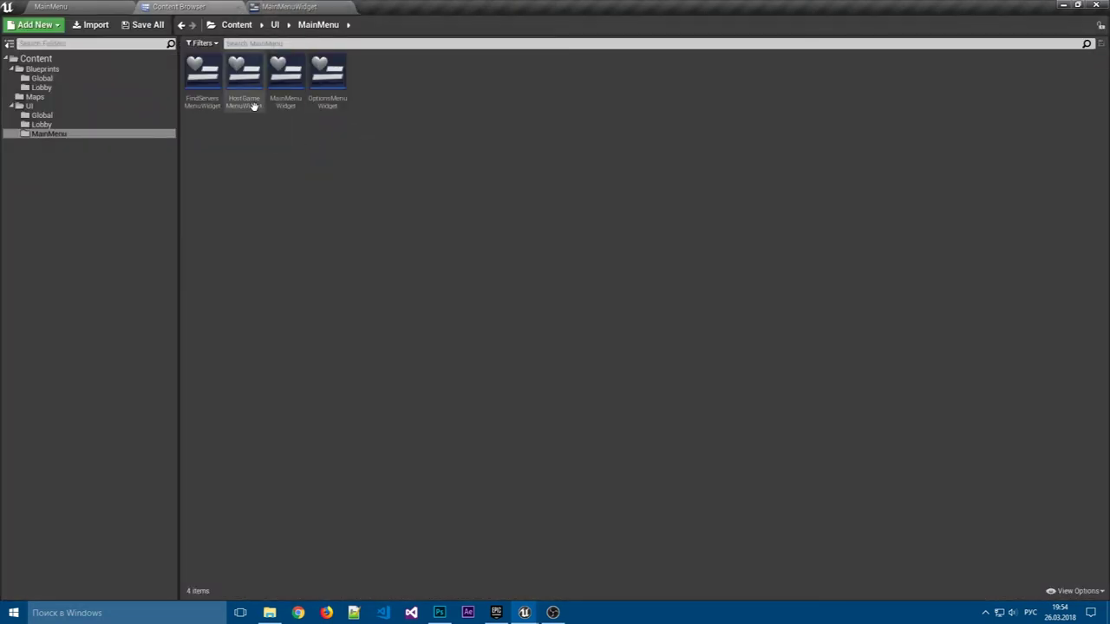
- Open HostGameMenuWidget, add a Border, and set its brush colour channels to 0
double_click(247, 86)
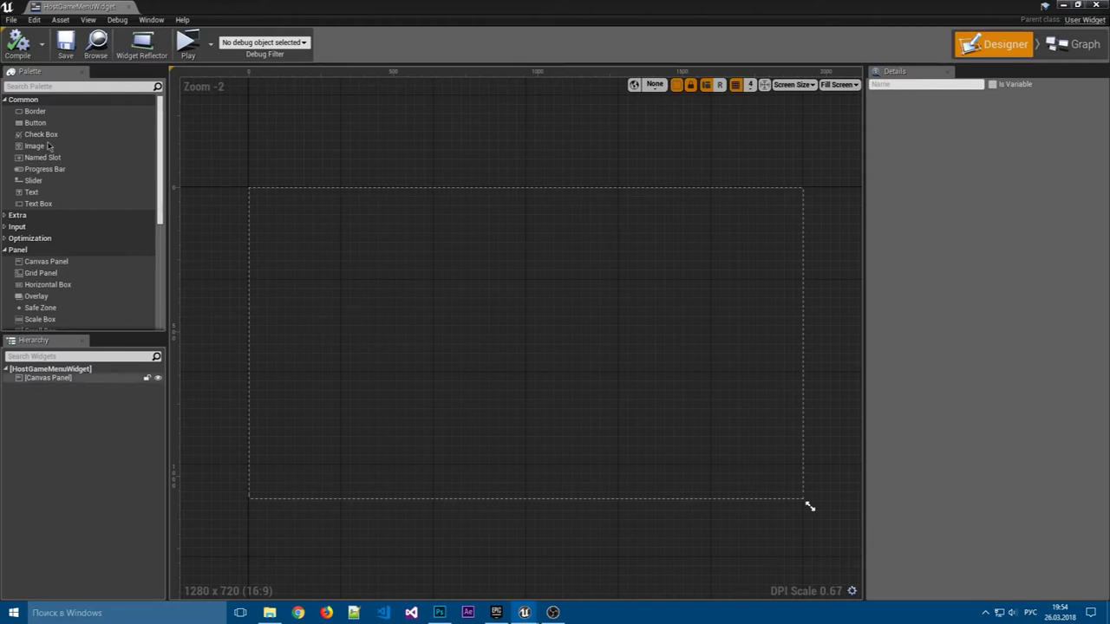
mouse_move(35, 111)
left_mouse_down()
mouse_move(65, 371)
mouse_move(774, 351)
left_mouse_up()
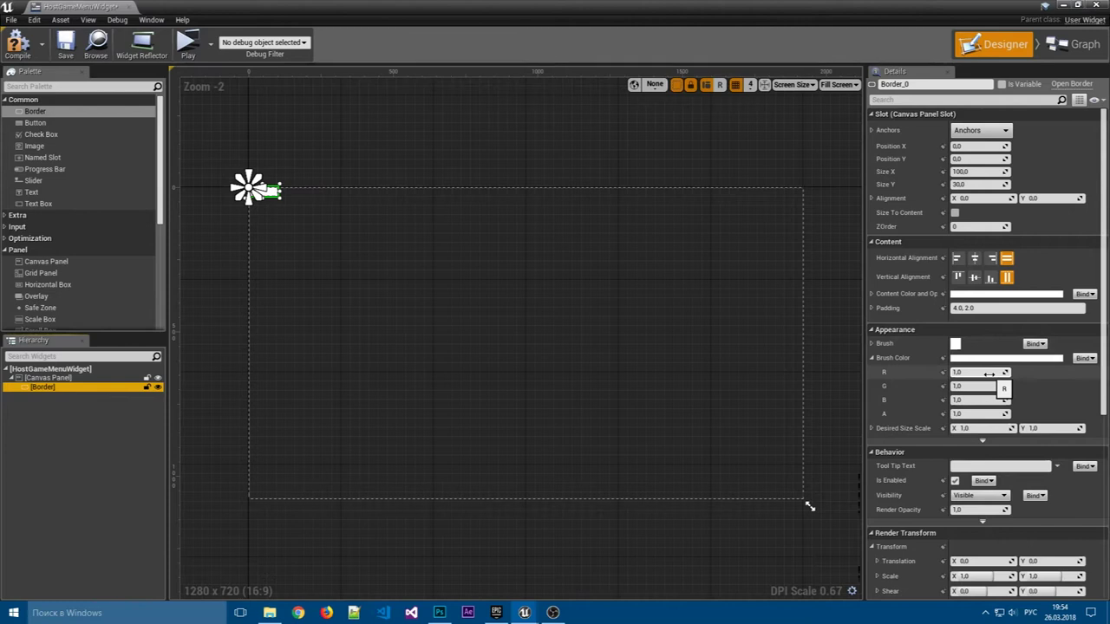
left_click(980, 373)
type("0")
left_click(980, 386)
type("0")
left_click(977, 400)
type("0")
- Reselect the Border and dock the HostGameMenuWidget editor beside the other tabs
left_click(831, 371)
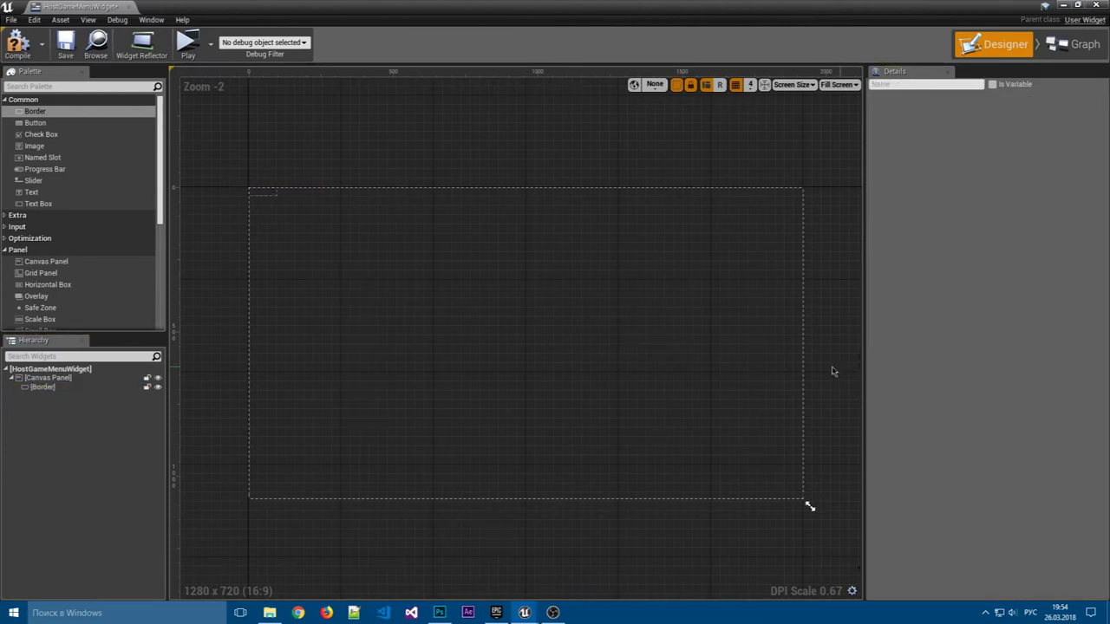
left_click(270, 194)
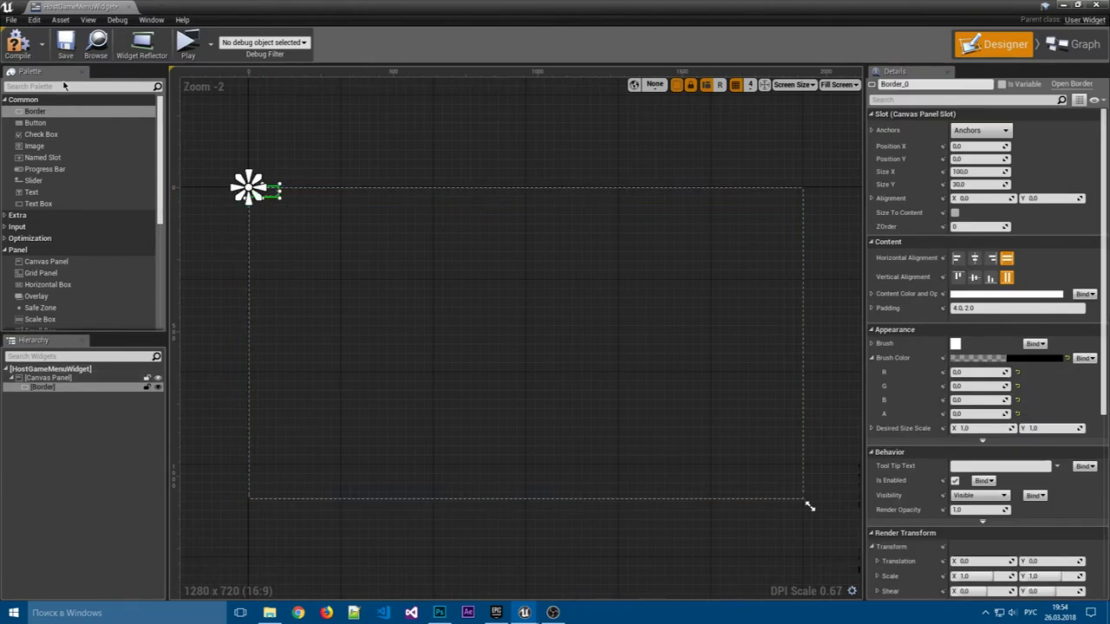
left_click_drag(80, 6, 434, 7)
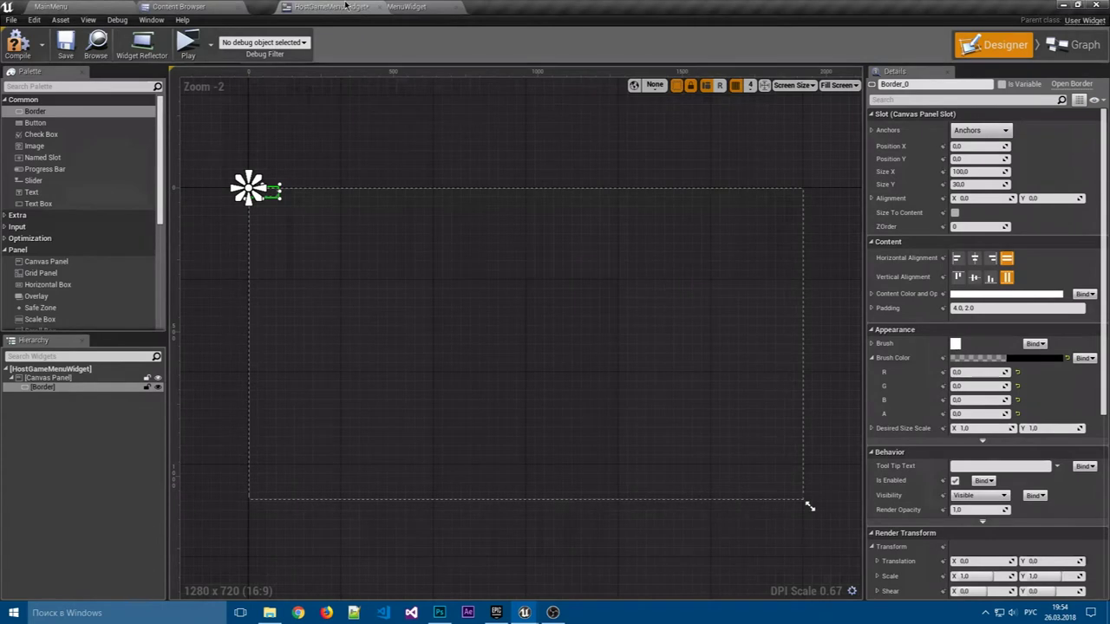
left_click(178, 6)
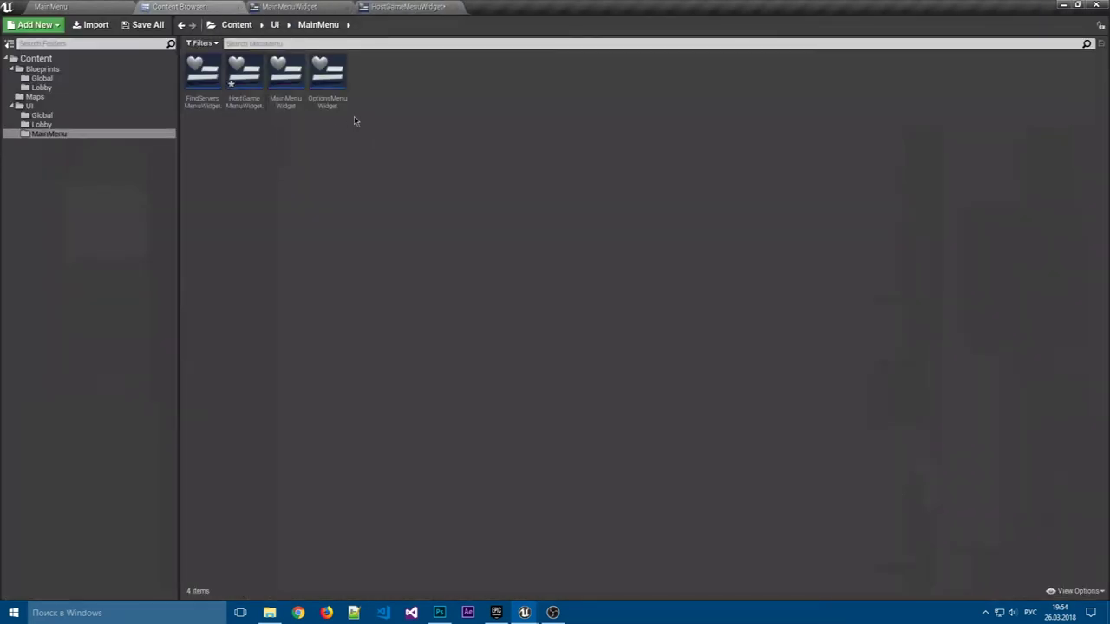
- Bring OptionsMenuWidget's Border and Vertical Box layout over into HostGameMenuWidget
double_click(327, 82)
left_click(77, 379)
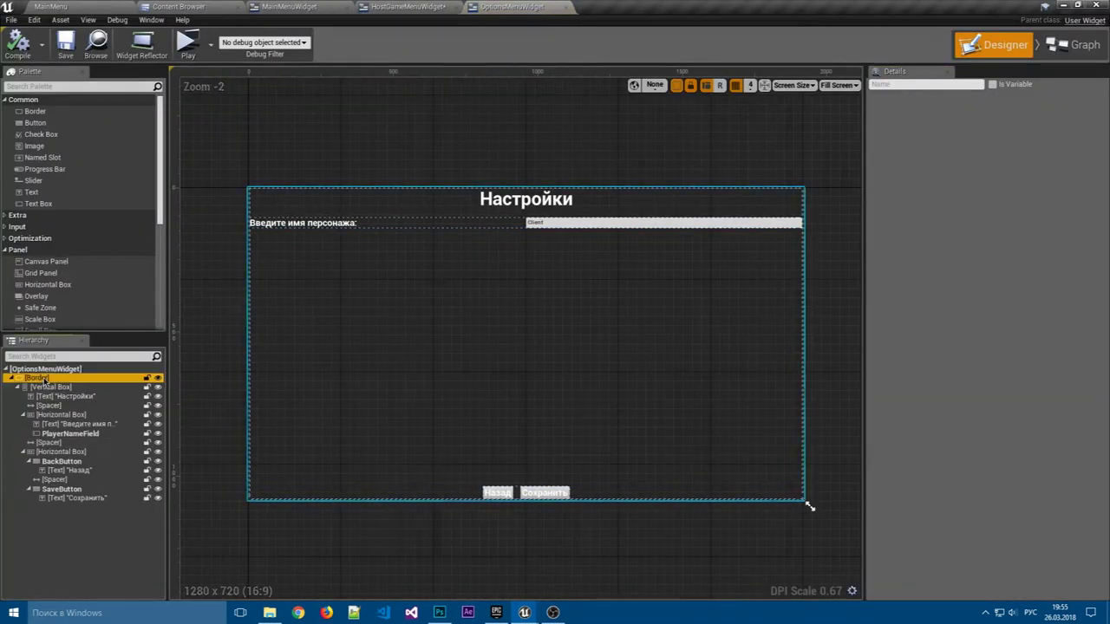
left_click(405, 6)
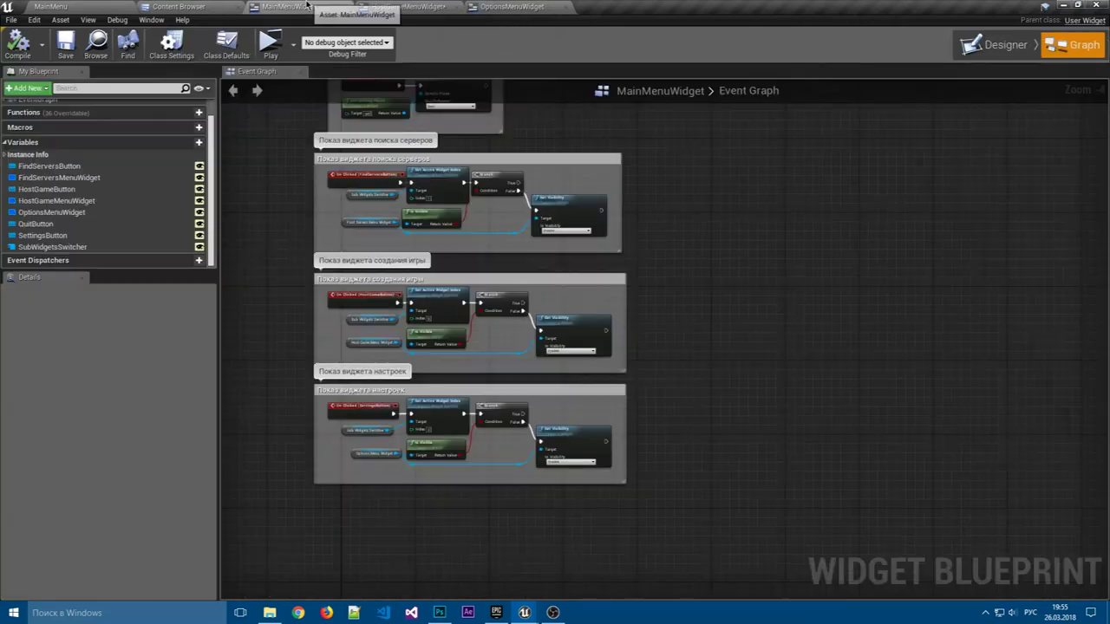
left_click(511, 7)
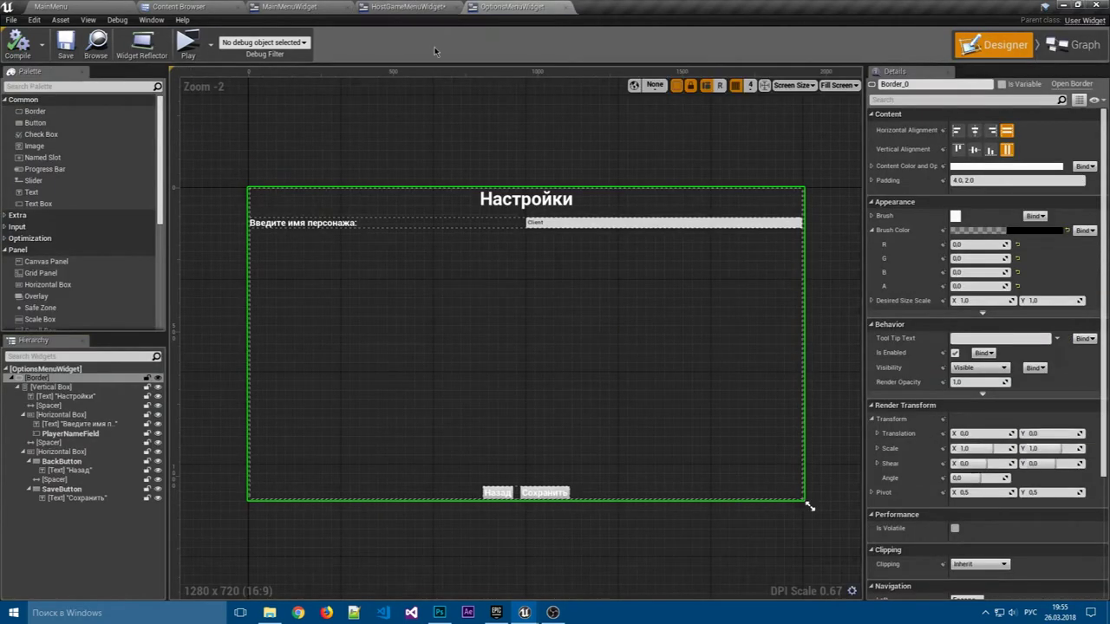
left_click(65, 388)
left_click(399, 6)
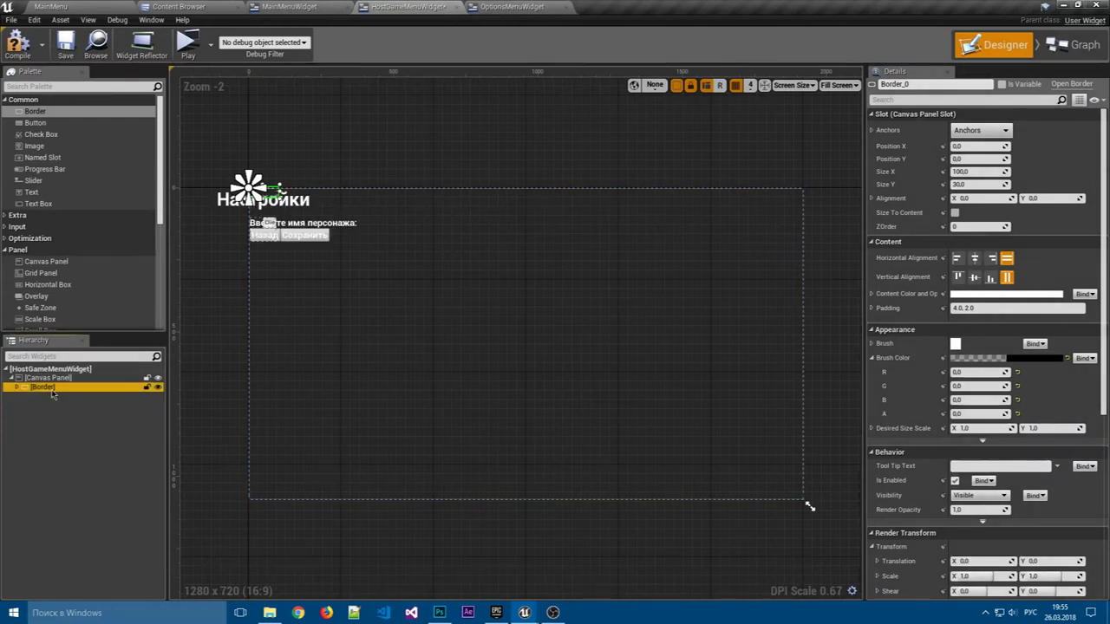
left_click(293, 6)
left_click(403, 6)
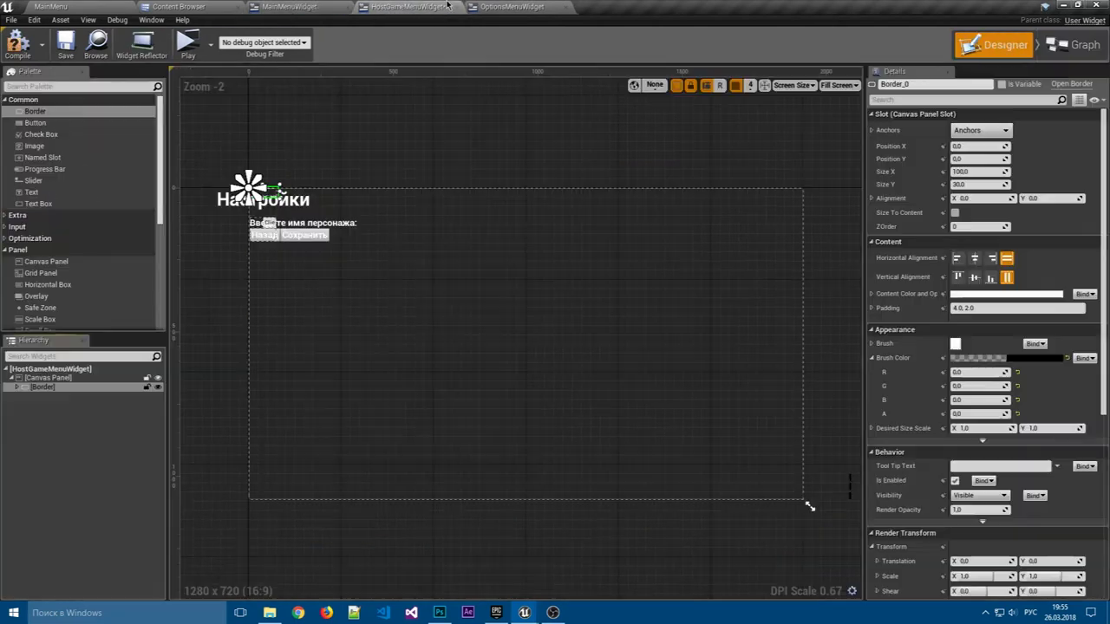
- Delete the Border and Canvas Panel, then undo to restore the copied layout
left_click(838, 85)
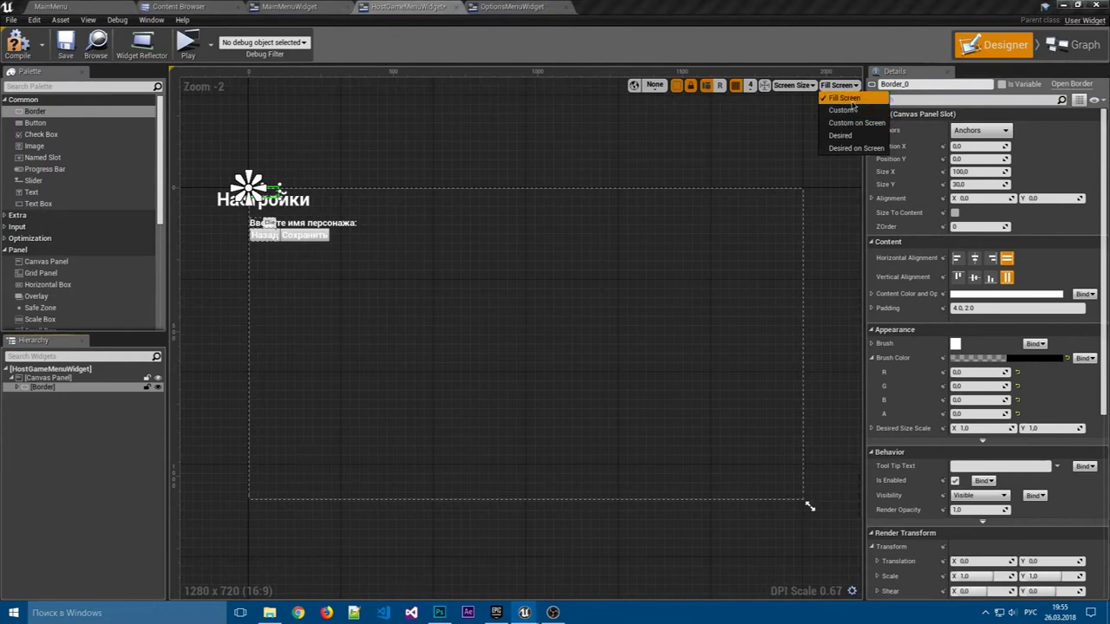
left_click(841, 97)
left_click(69, 379)
left_click(45, 387)
key("Delete")
left_click(54, 378)
key("Delete")
key("ctrl+z")
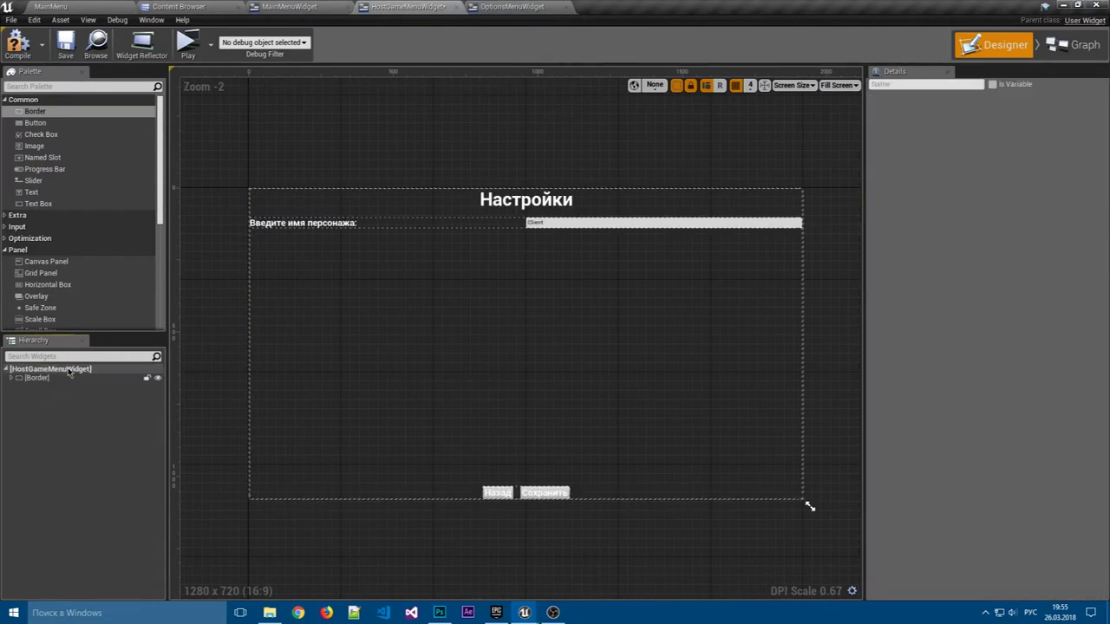
- Change the title text to 'Настройки сервера игры'
left_click(539, 208)
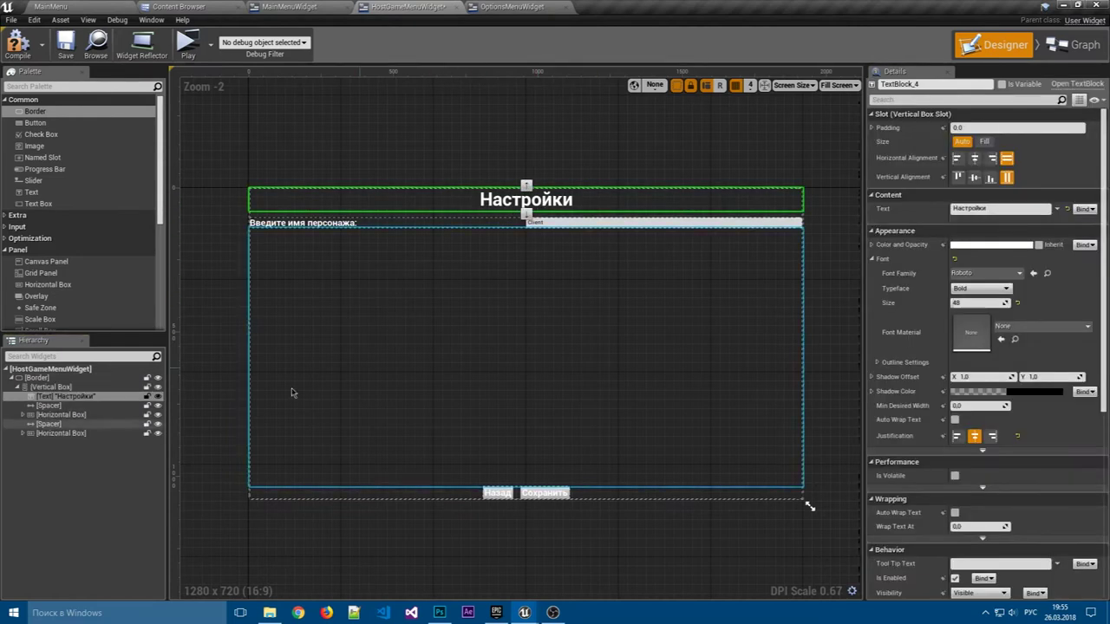
left_click(1022, 209)
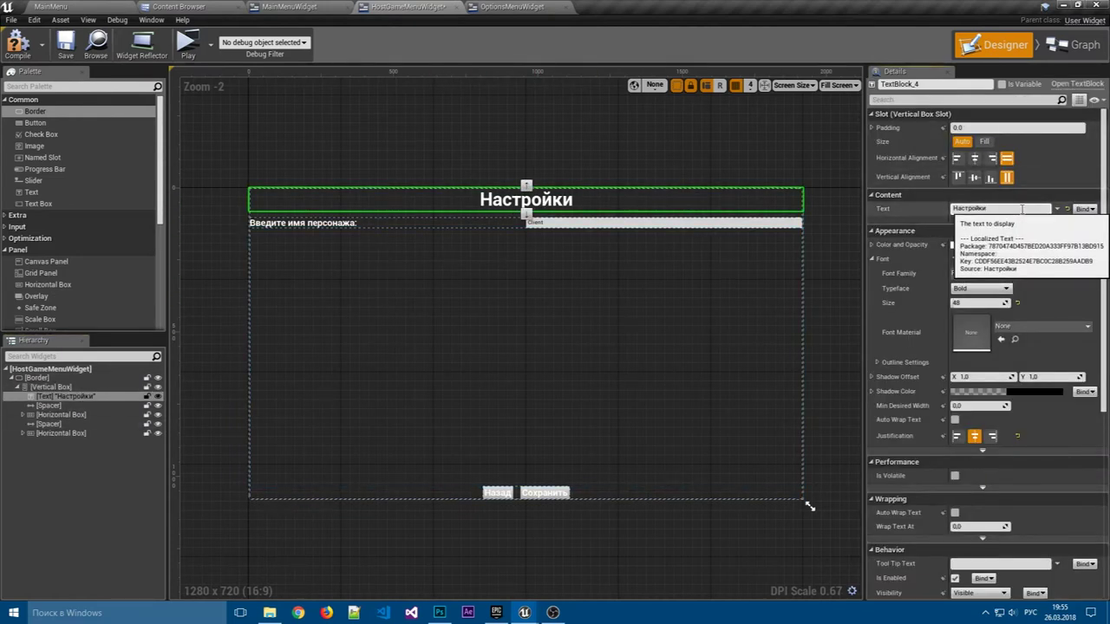
double_click(1022, 209)
left_click(1022, 209)
type("рвера игры")
key("Return")
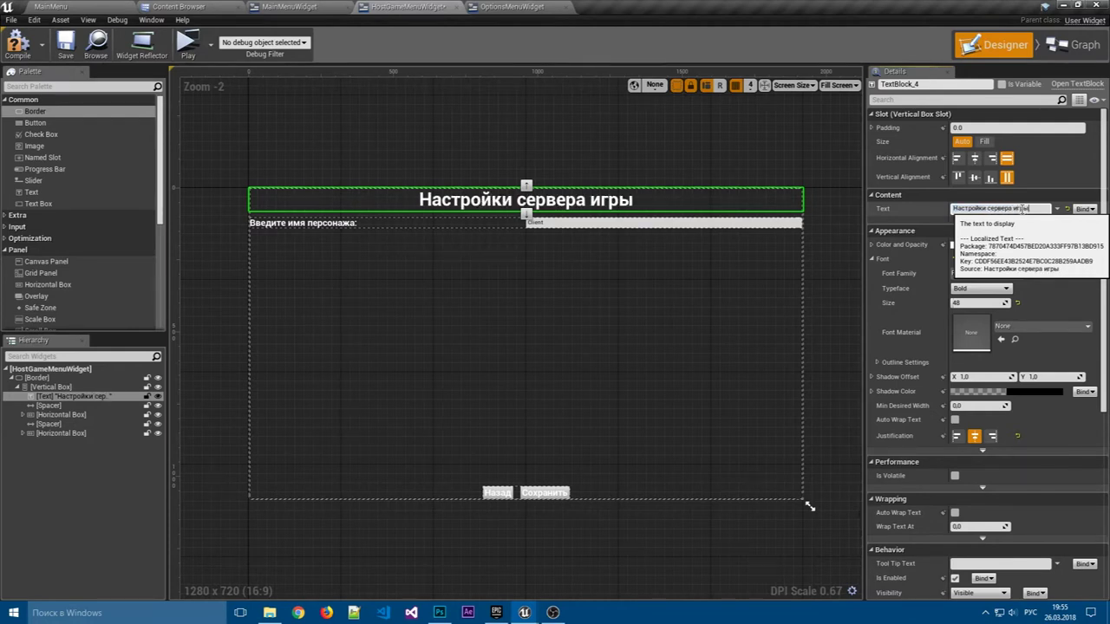
- Change the prompt label to 'Введите имя сервера:'
left_click(339, 223)
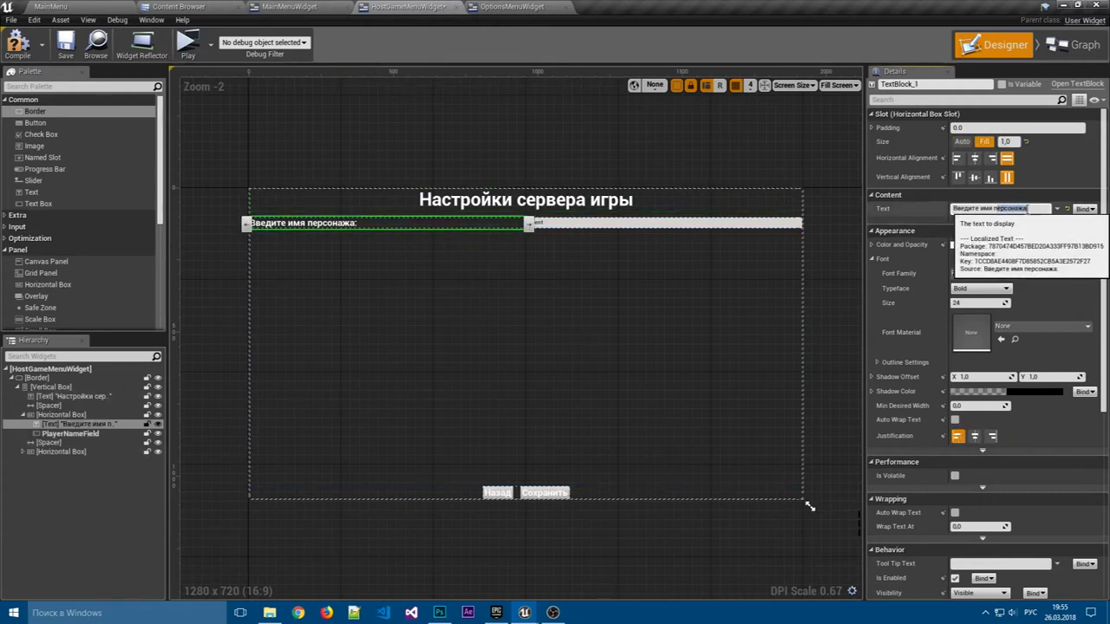
key("BackSpace")
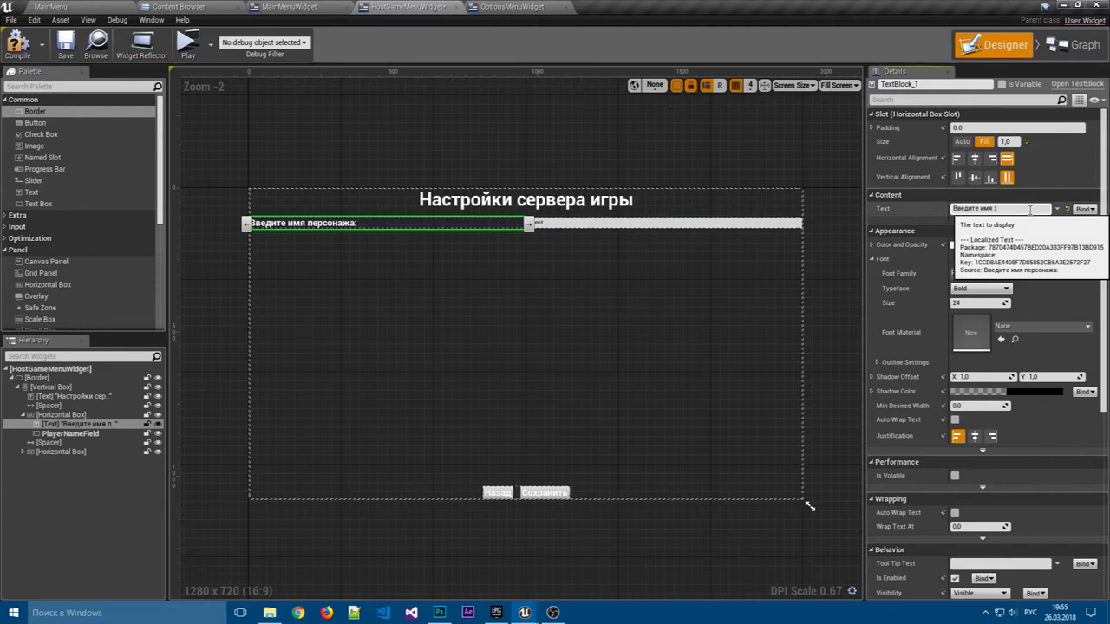
type("сервера:")
key("Return")
- Rename PlayerNameField to ServerNameField and set its default text to 'Server Name'
left_click(80, 434)
left_click(82, 433)
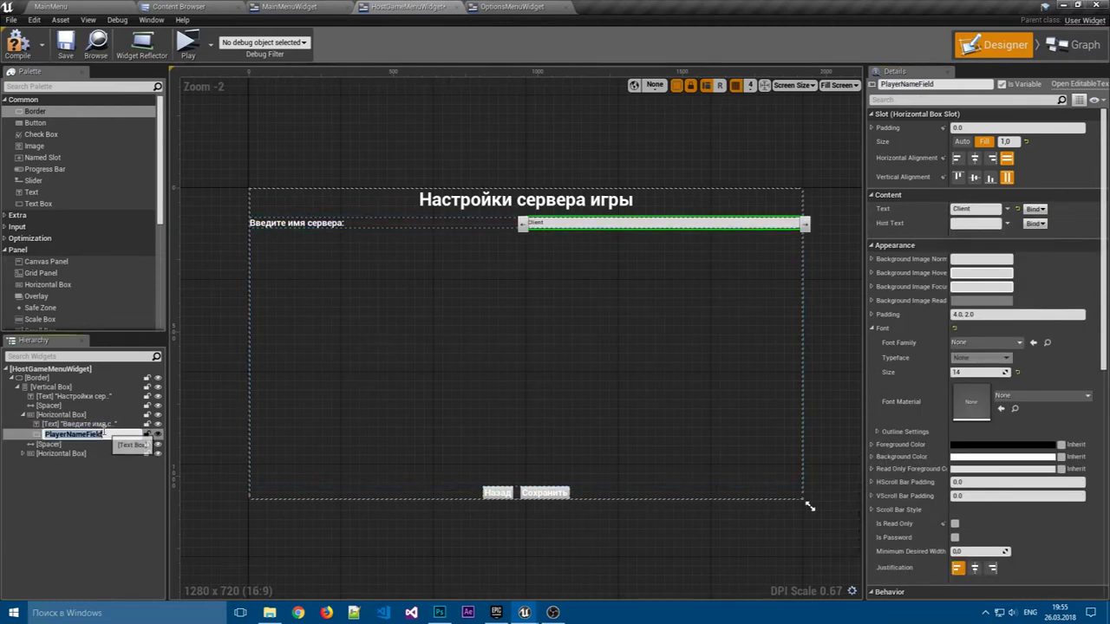
key("Home")
key("Delete")
key("Delete")
key("Delete")
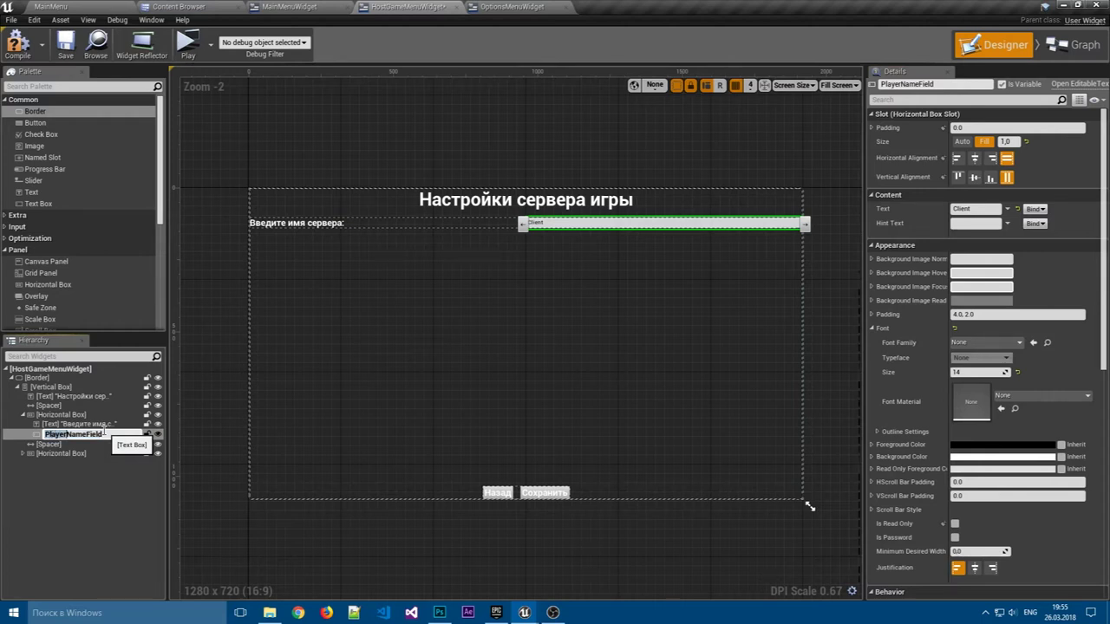
type("Server")
key("Return")
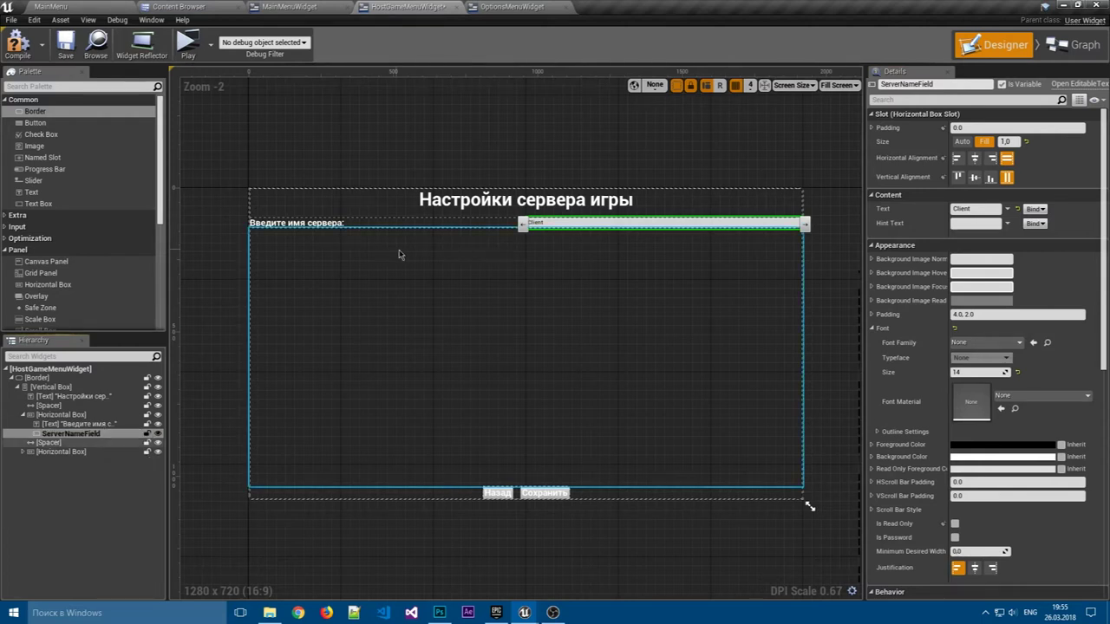
left_click(969, 209)
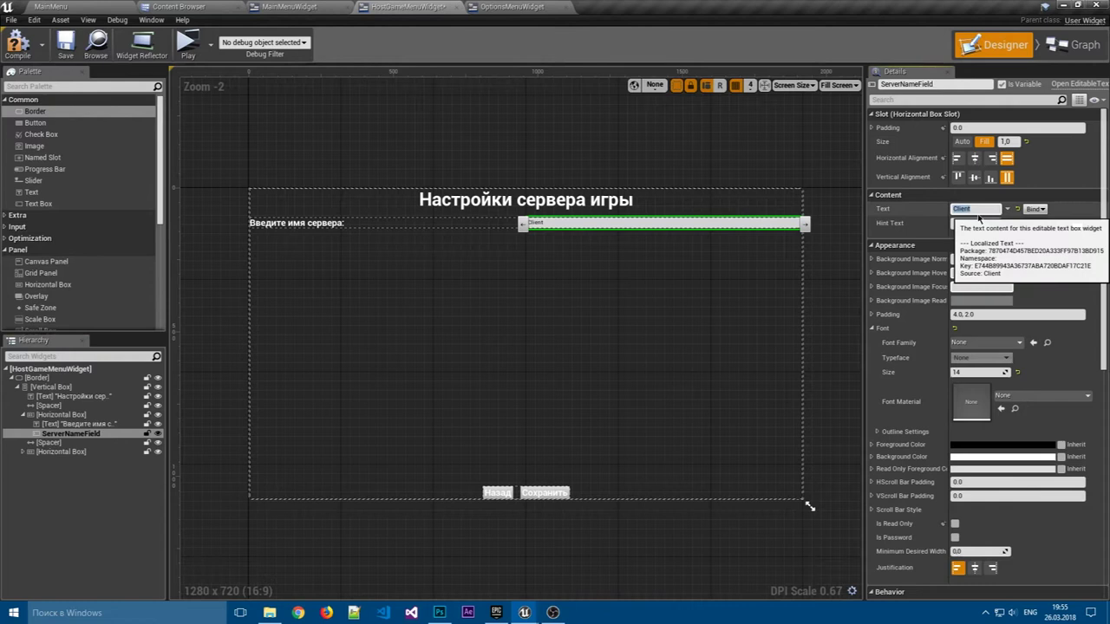
type("Serv")
type("er Nam")
key("Return")
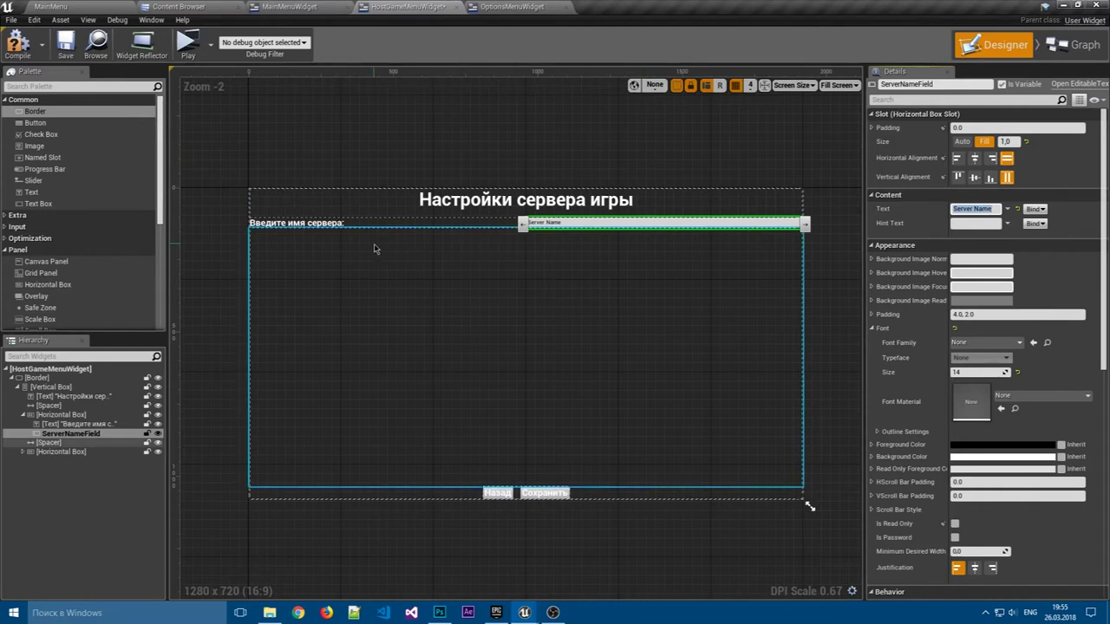
- Collapse the server-name row in the Hierarchy and select the spacer above the buttons
left_click(60, 416)
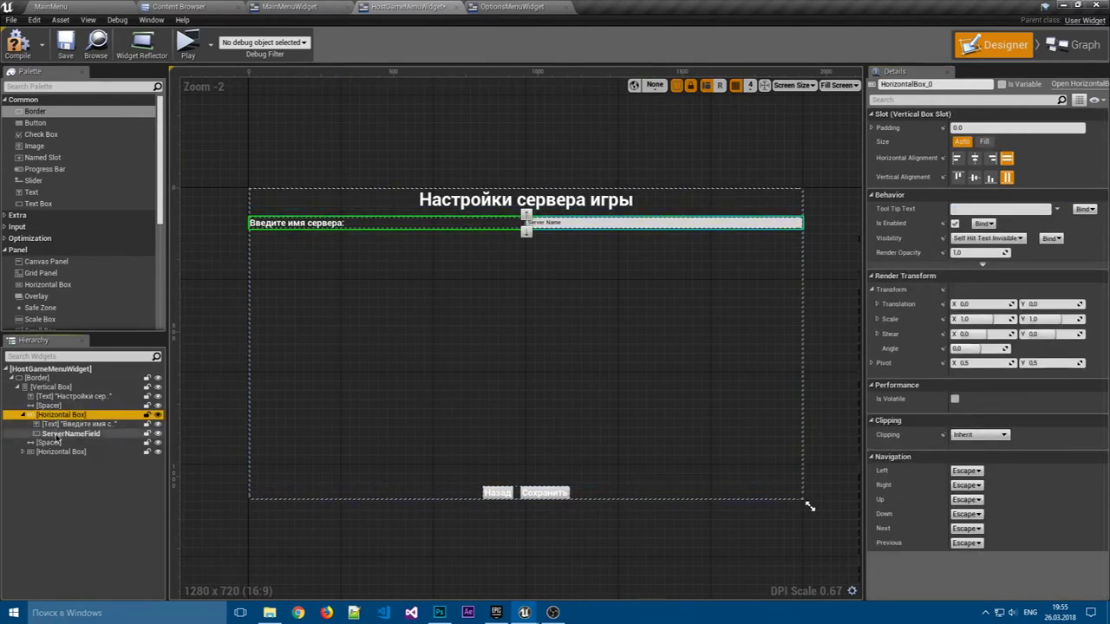
double_click(61, 416)
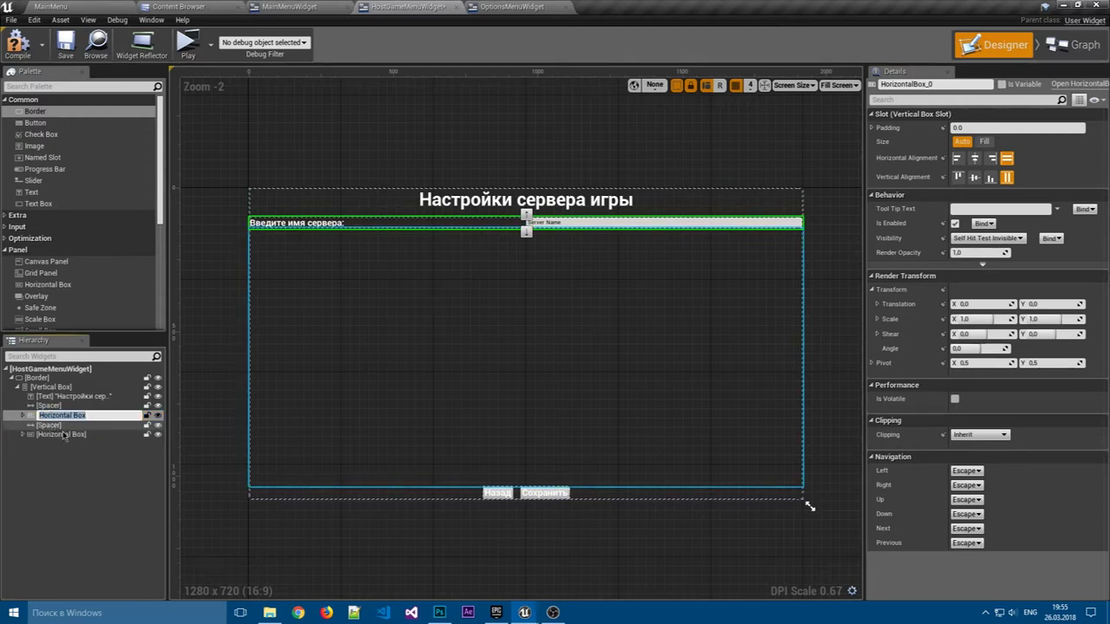
left_click(62, 433)
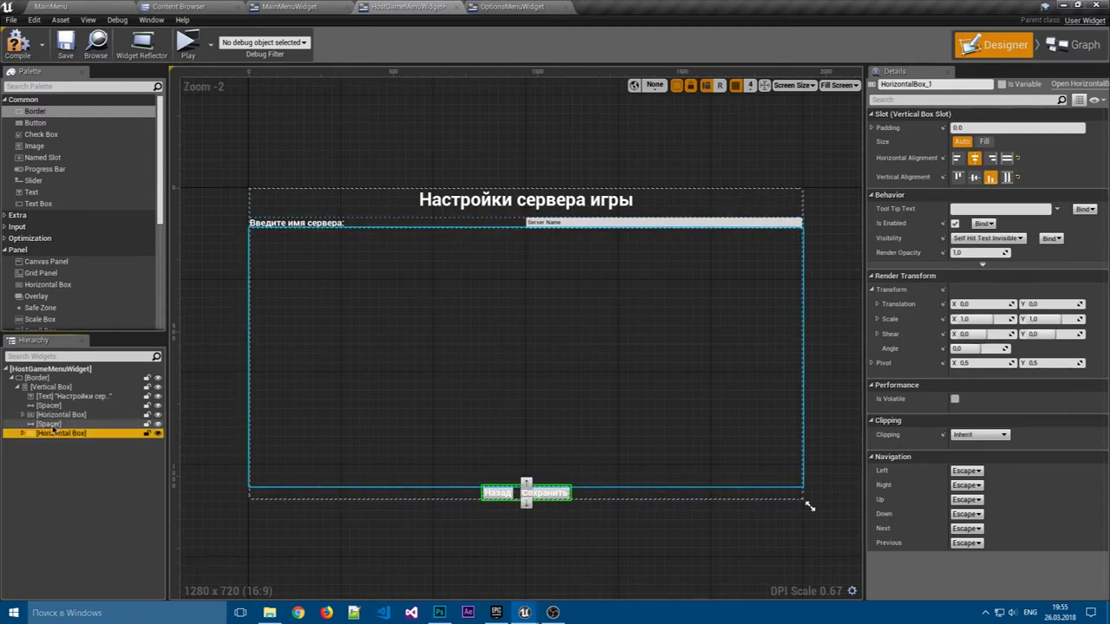
left_click(50, 425)
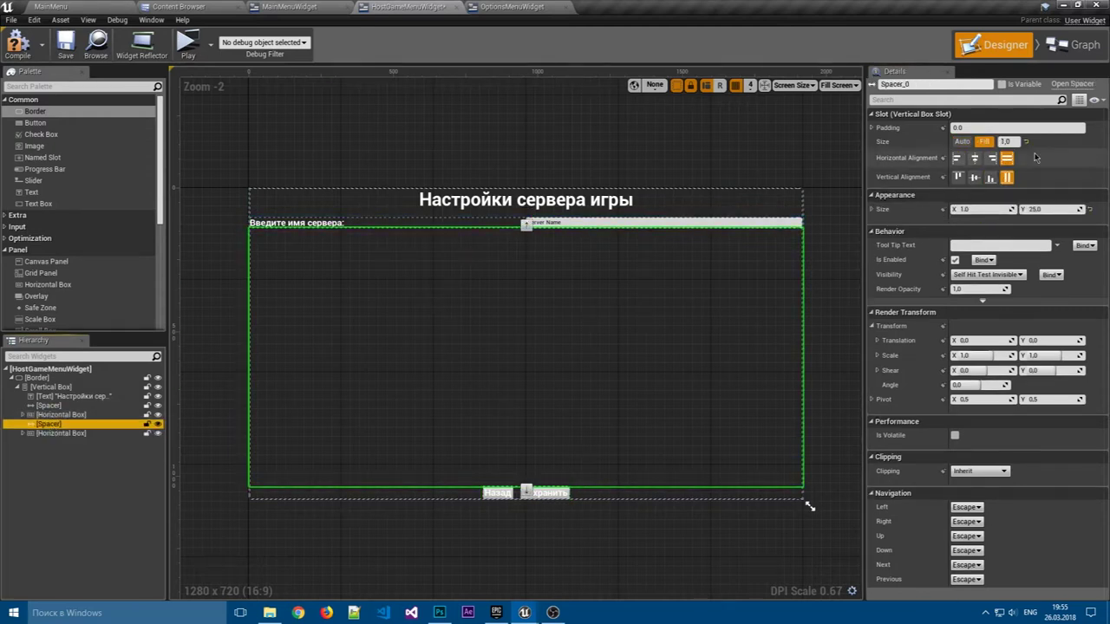
- Copy the spacer and server-name row and paste them at the end of the Vertical Box
left_click(52, 415)
left_click(50, 405, "ctrl")
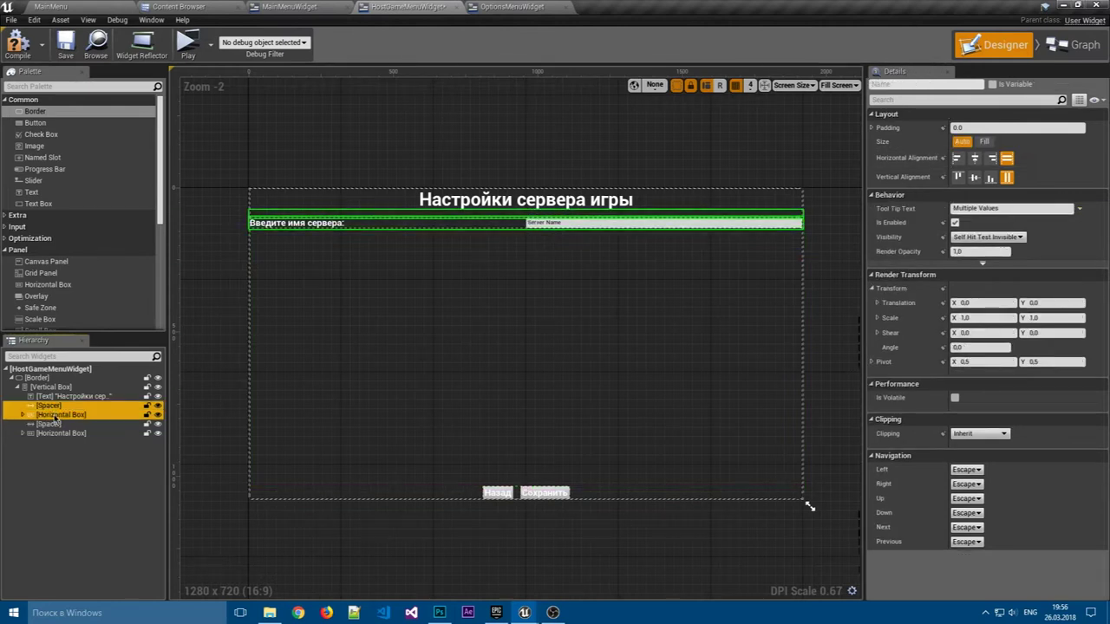
left_click(53, 416)
left_click(17, 387)
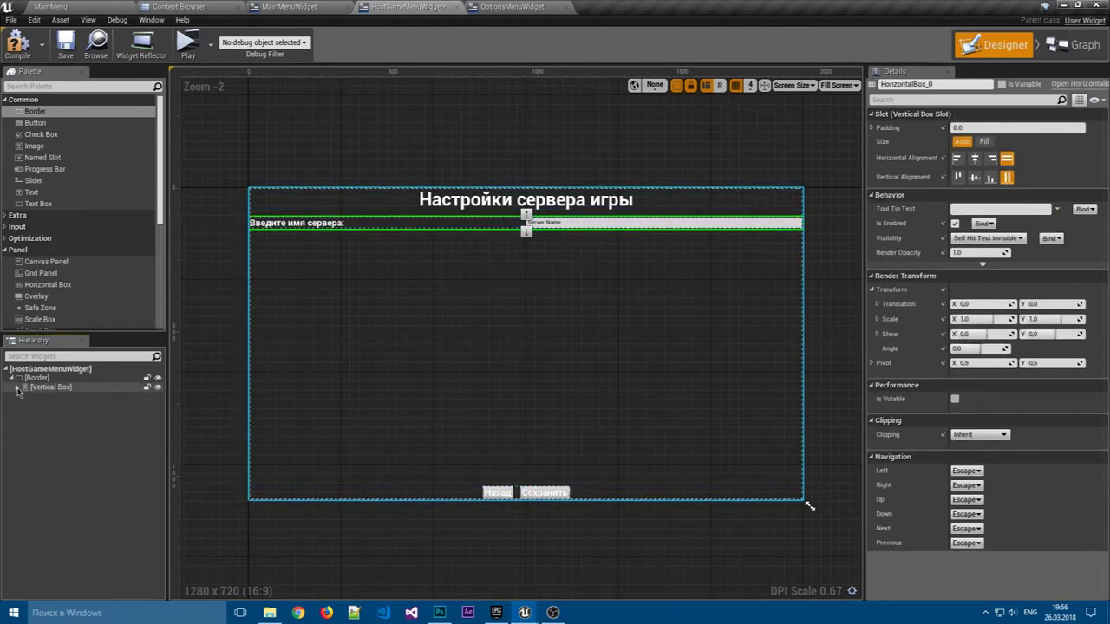
left_click(17, 387)
left_click(49, 405)
left_click(57, 415, "ctrl")
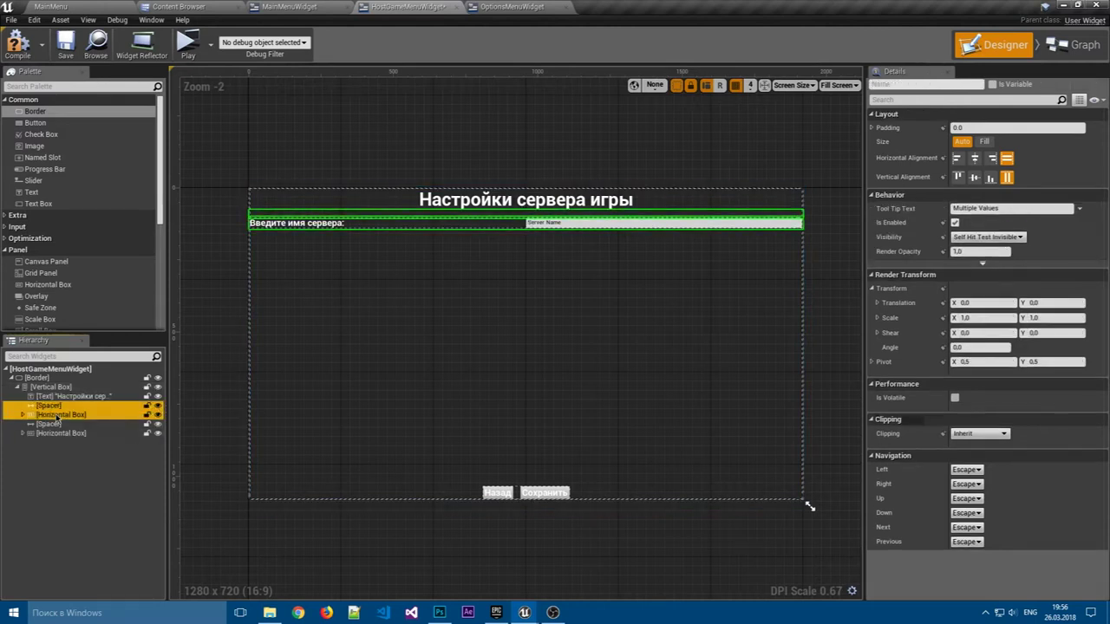
left_click_drag(57, 420, 61, 423)
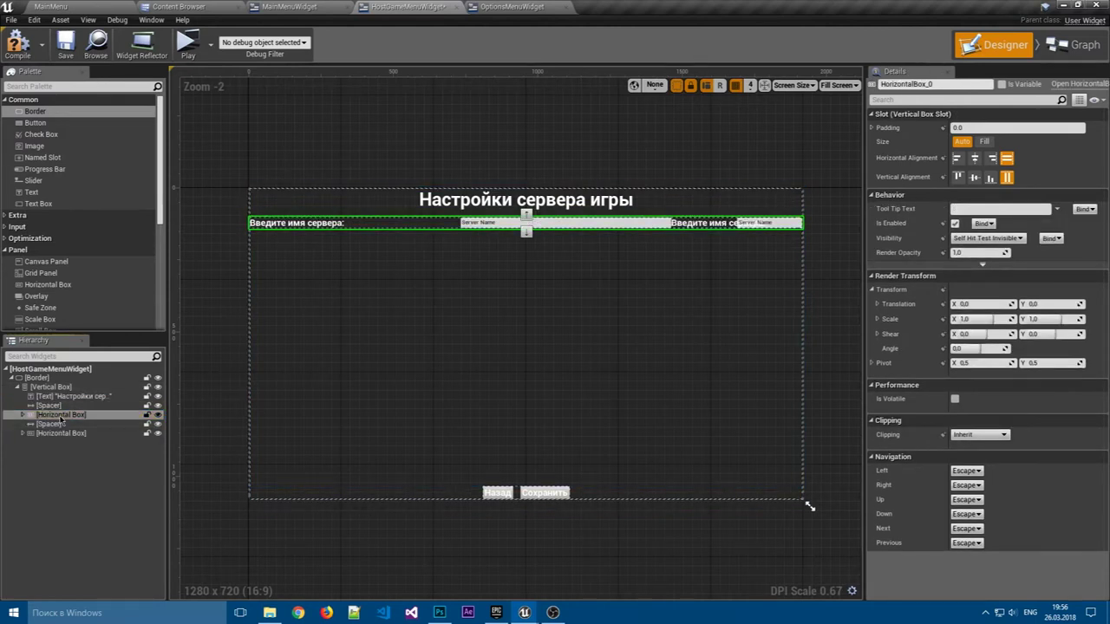
left_click(51, 386)
key("ctrl+v")
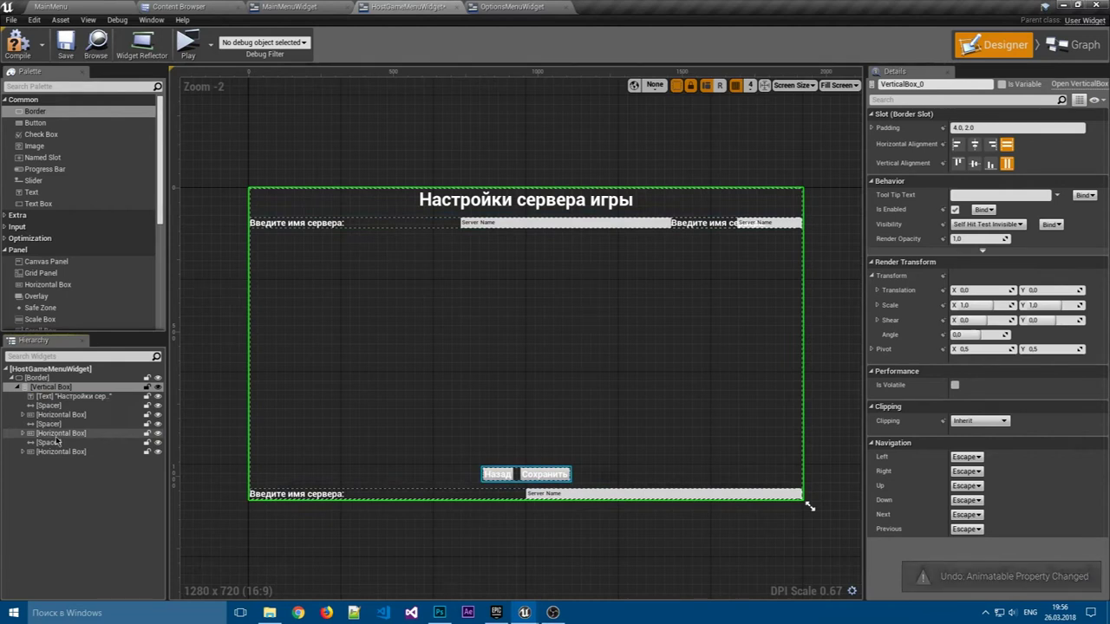
- Select the pasted spacer, the new bottom row and its label
left_click(57, 443)
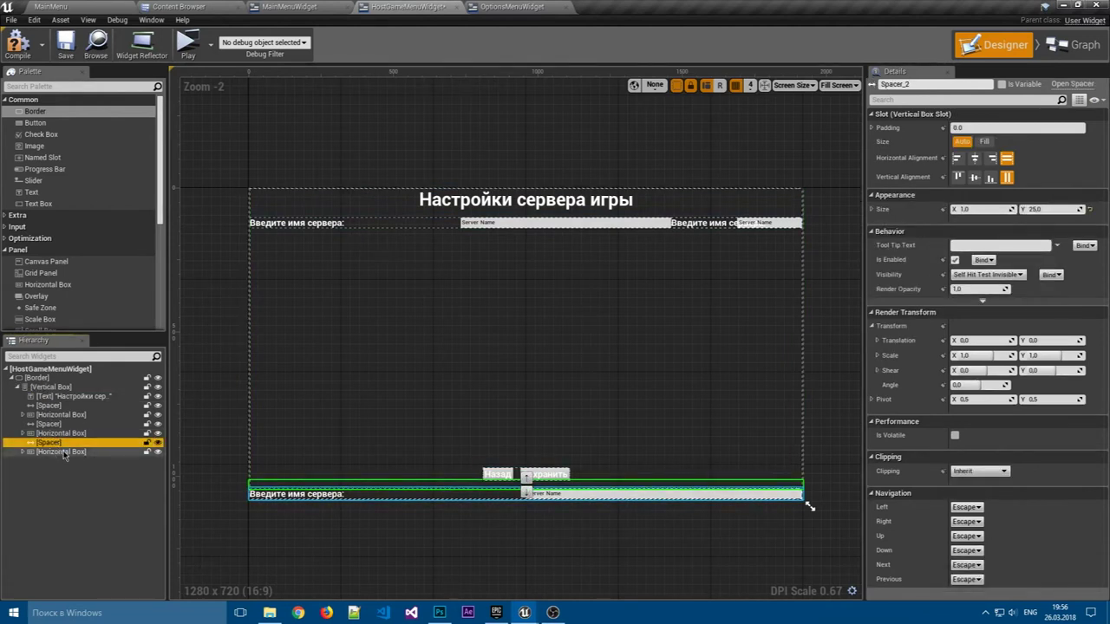
left_click(63, 452)
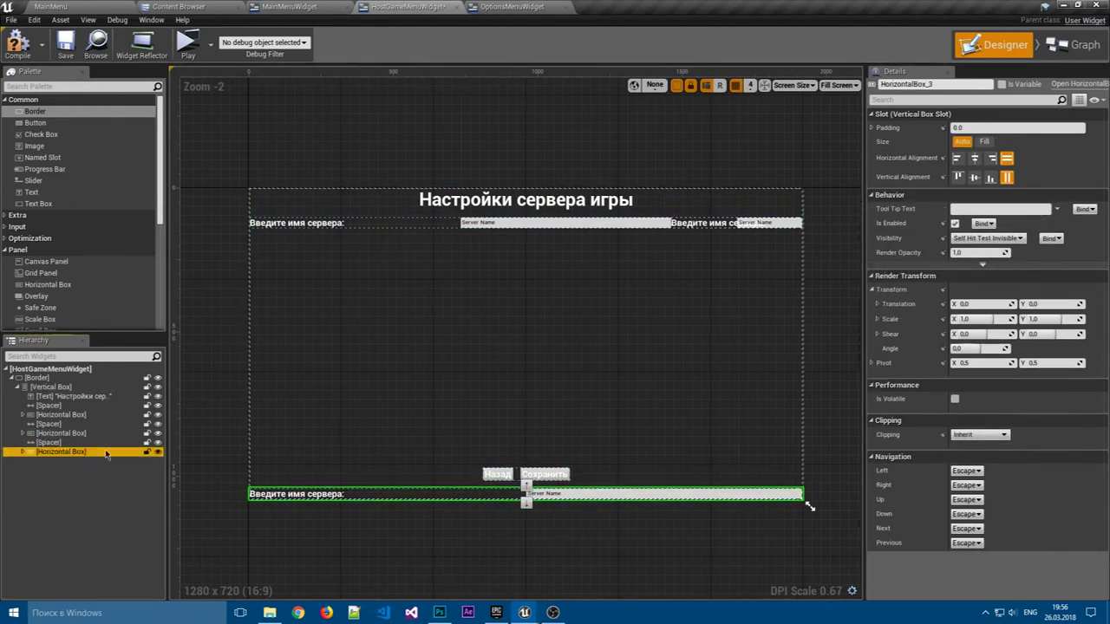
left_click(314, 496)
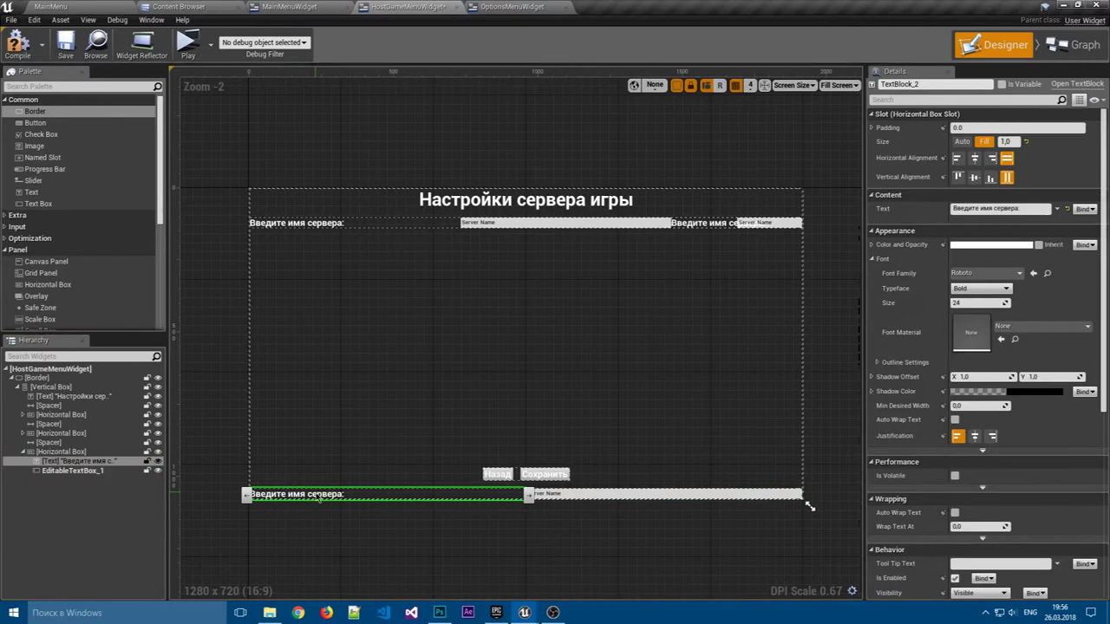
- Set the bottom label's text to 'Введите количество игроков:'
left_click(1042, 211)
type("Ва")
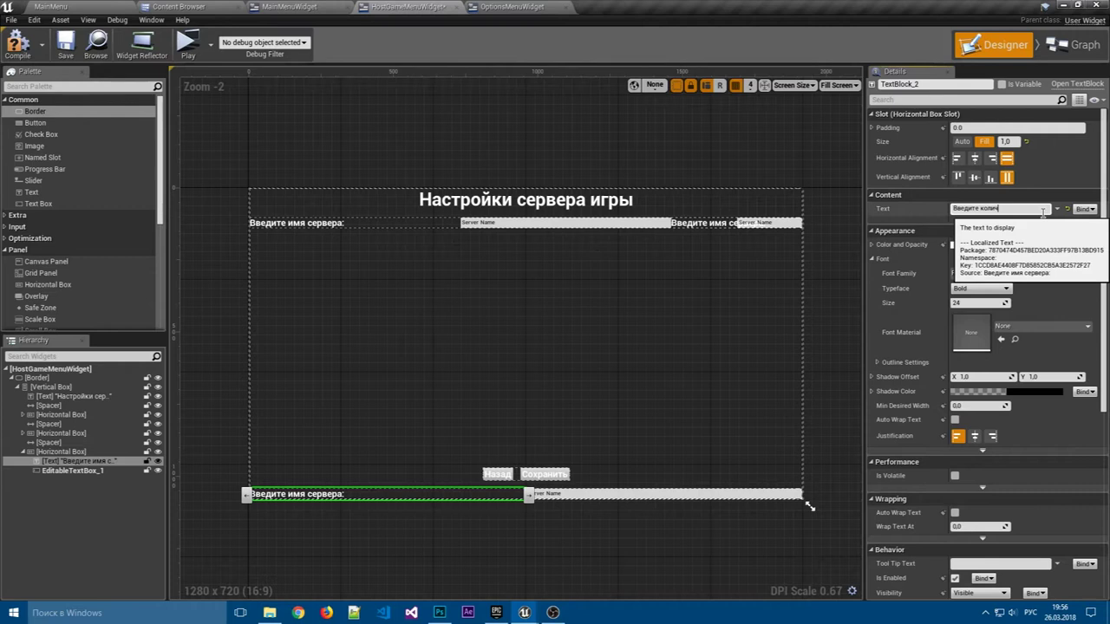
type("оков")
key("Return")
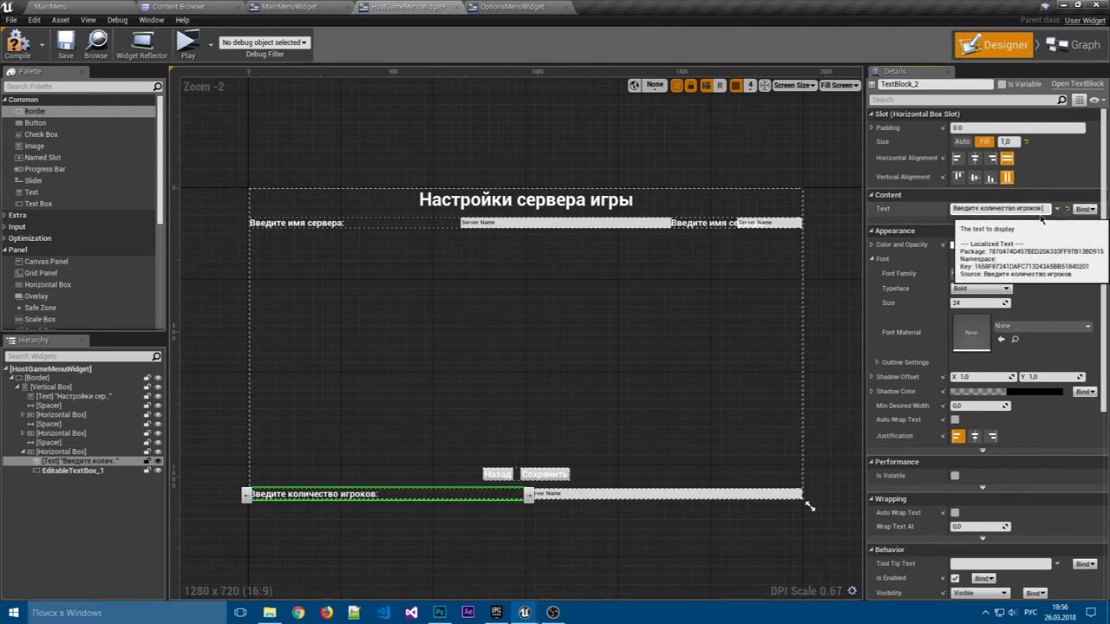
- Select the bottom row's text box and zoom in on it
left_click(98, 471)
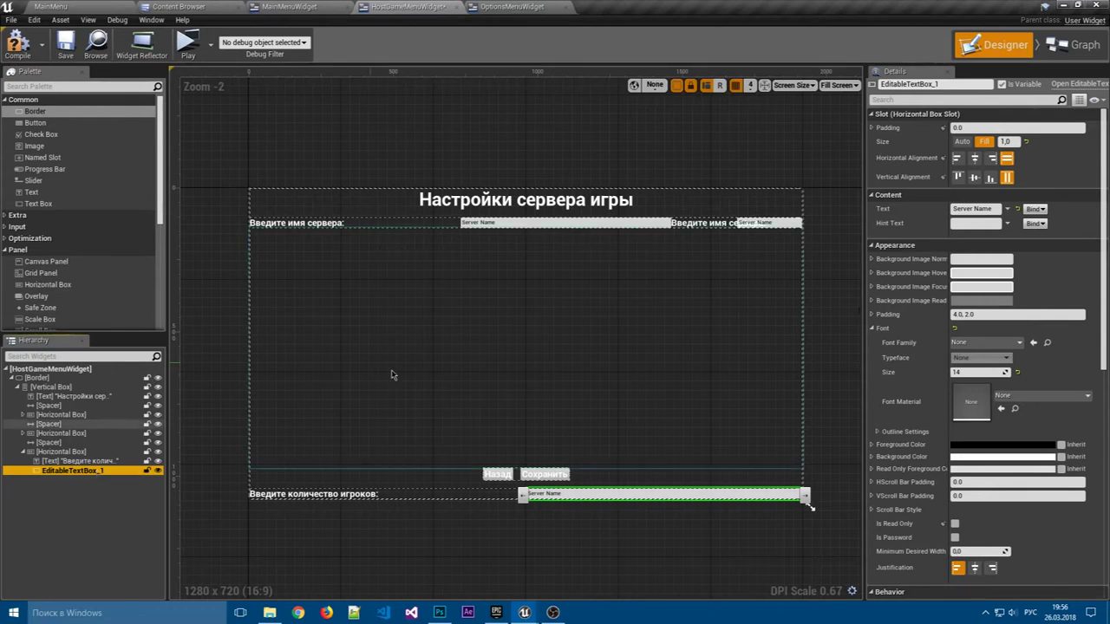
scroll(624, 346, "up", 2)
right_click_drag(639, 522, 572, 391)
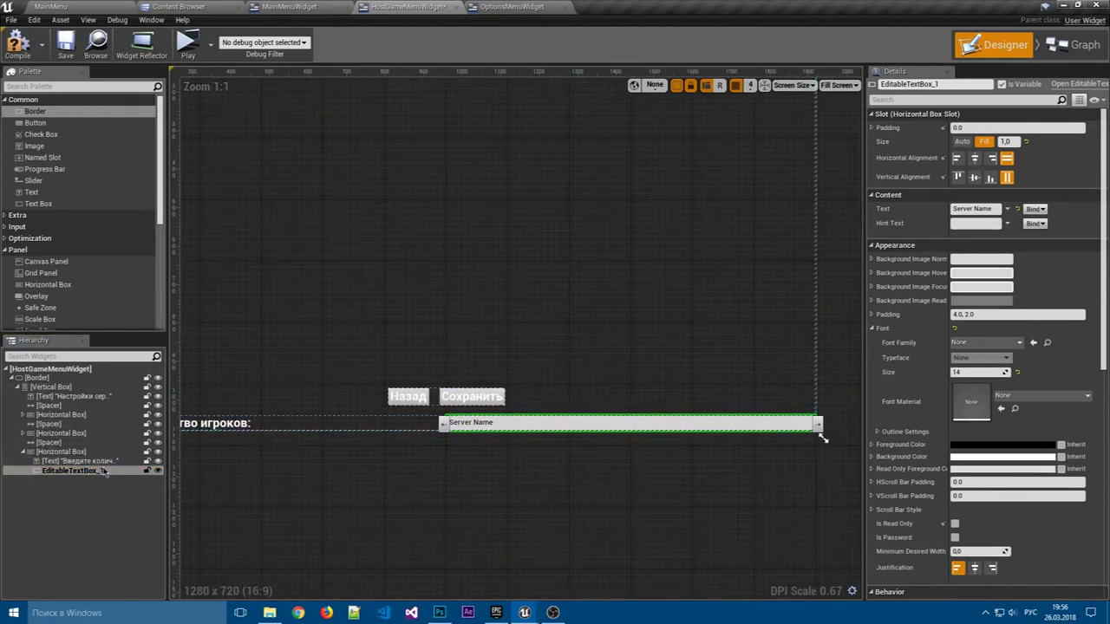
- Replace the bottom text box with a Horizontal Box holding two Buttons and a Text block between them
key("Delete")
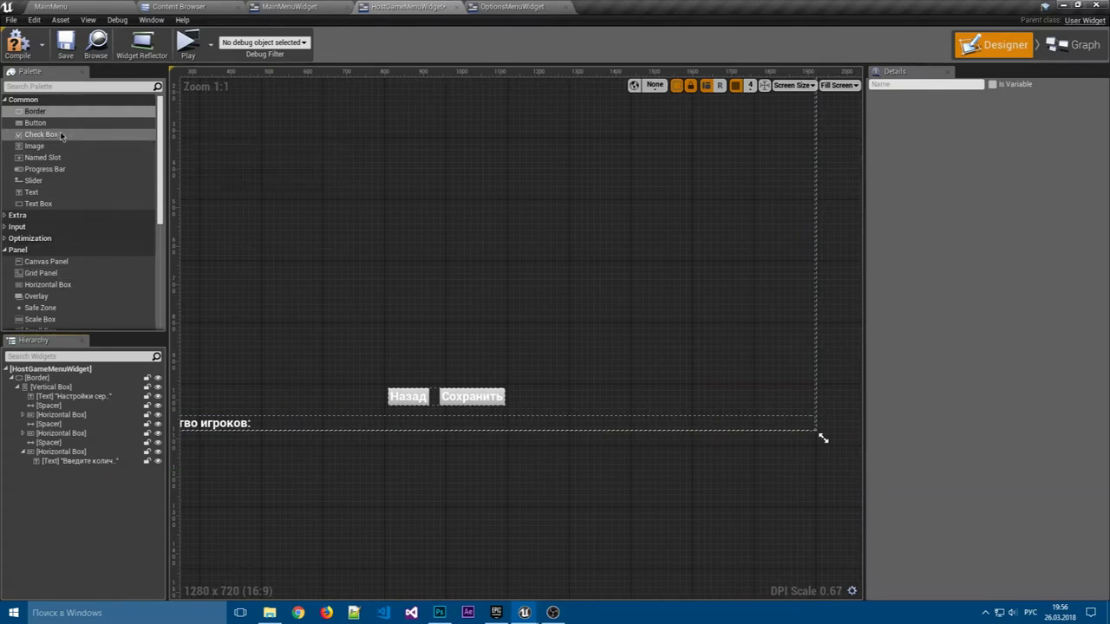
scroll(65, 277, "down", 3)
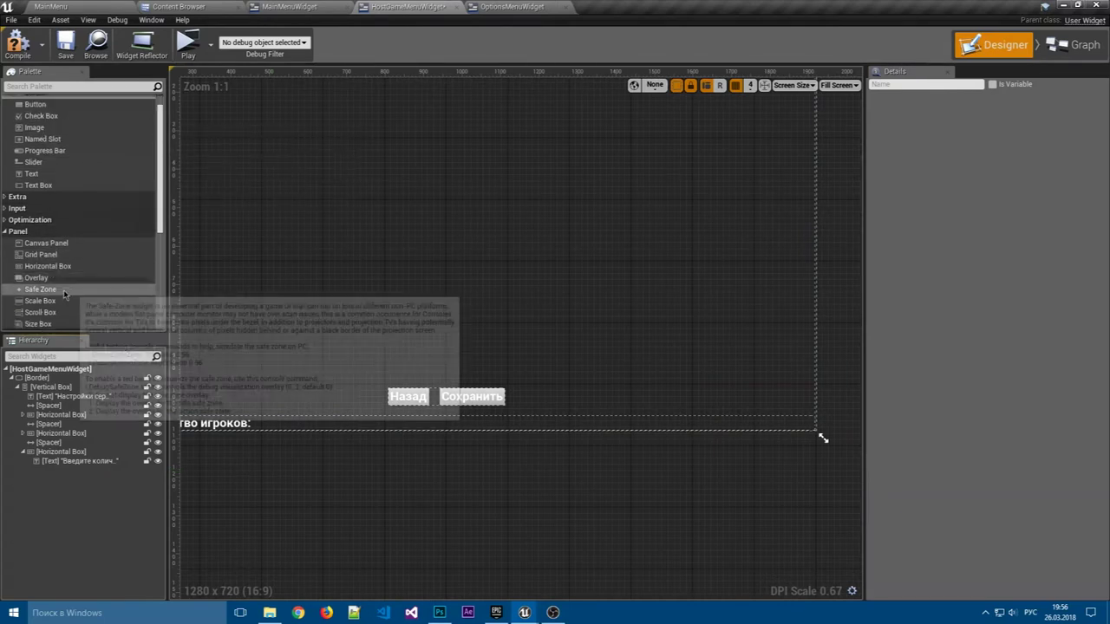
left_click_drag(61, 230, 81, 475)
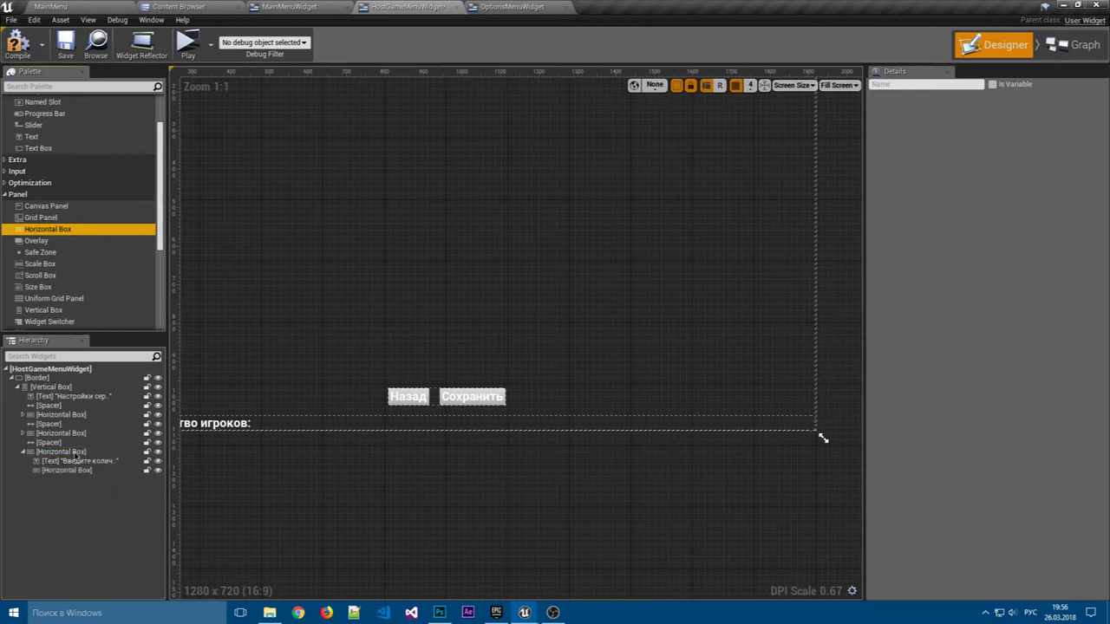
scroll(55, 145, "up", 3)
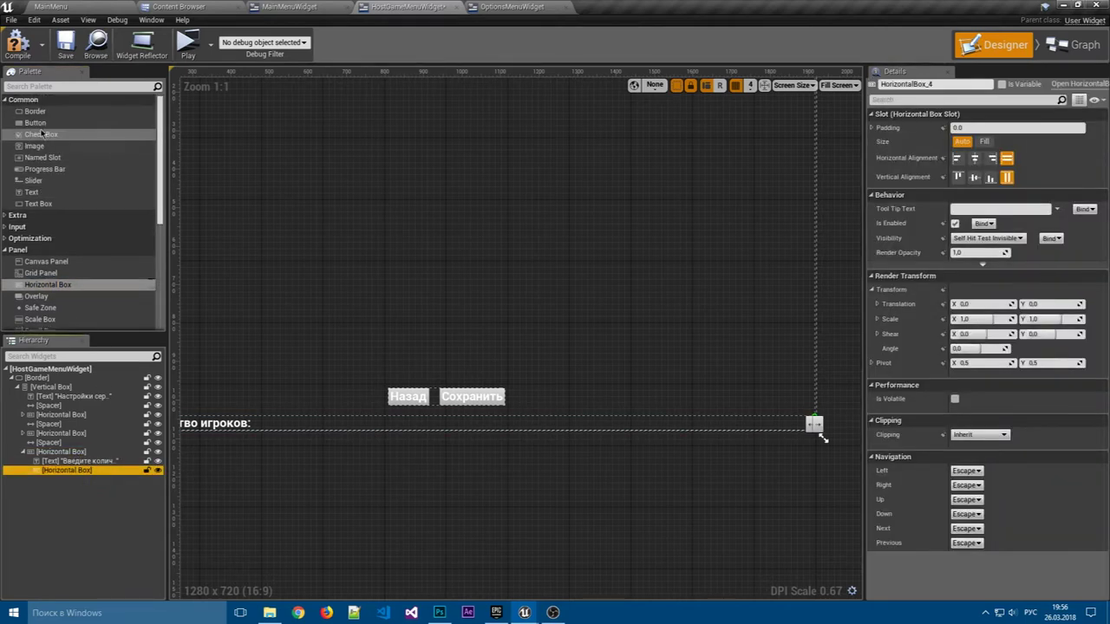
left_click_drag(35, 122, 66, 470)
left_click_drag(42, 194, 73, 482)
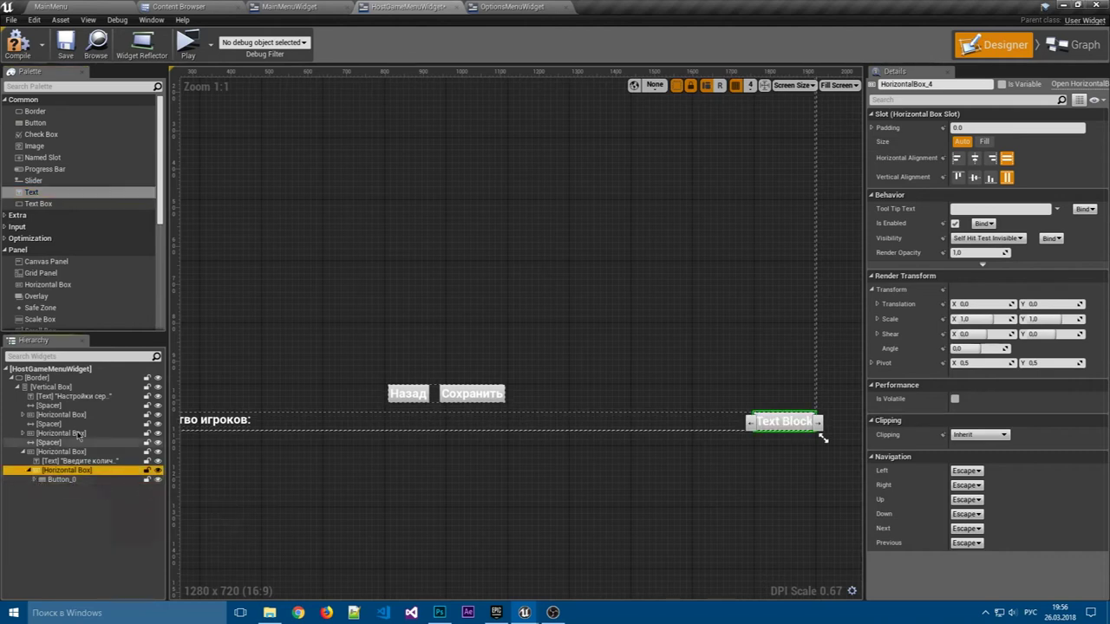
left_click_drag(34, 192, 72, 476)
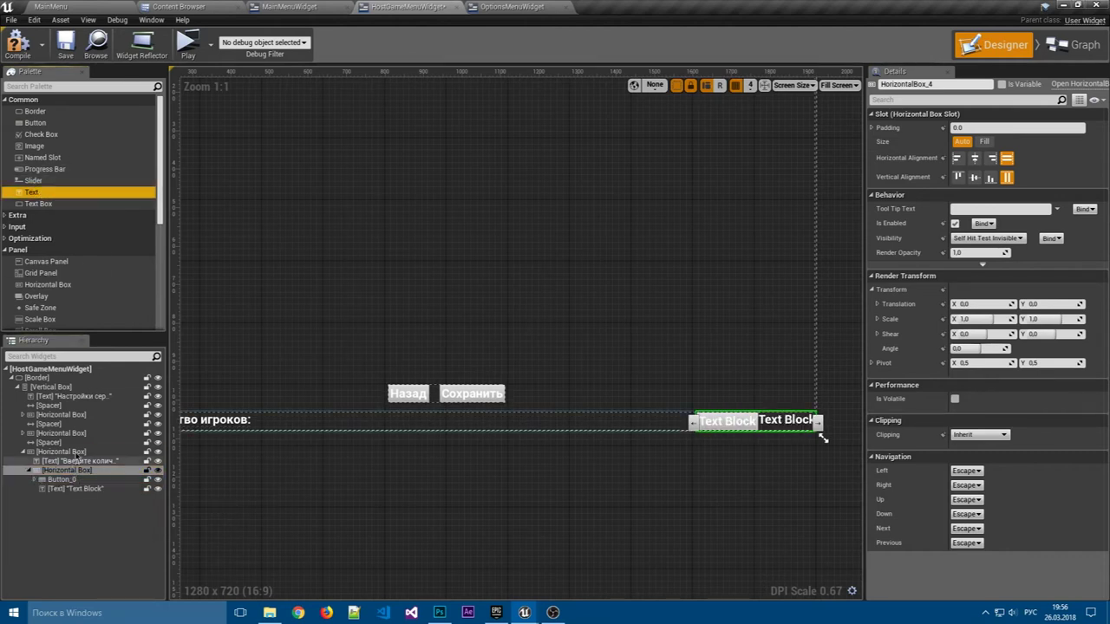
left_click_drag(36, 123, 78, 476)
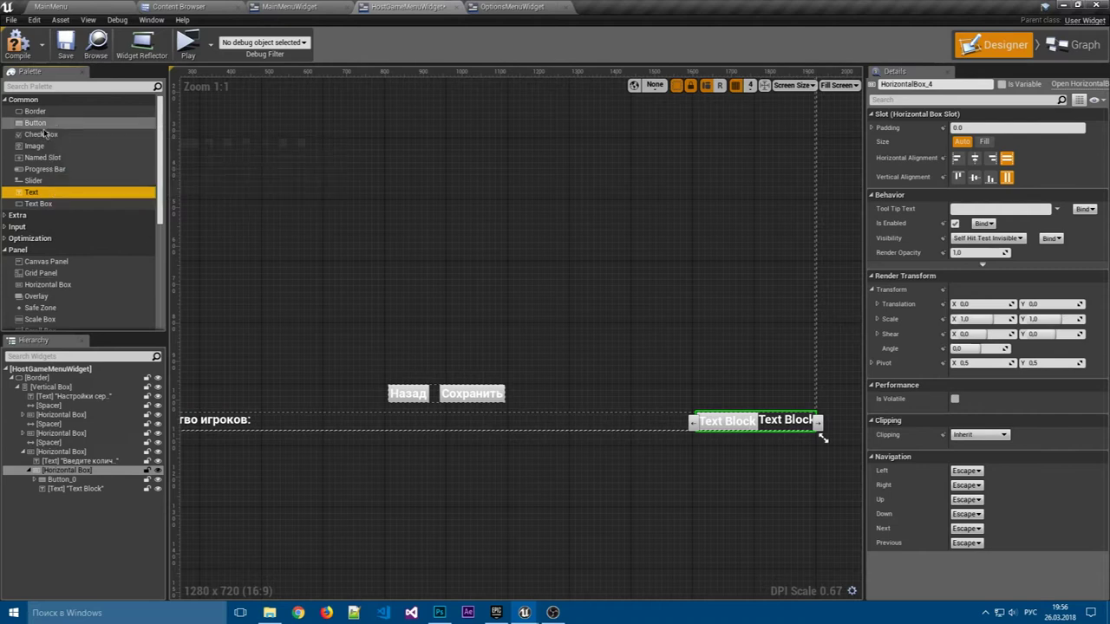
left_click(80, 480)
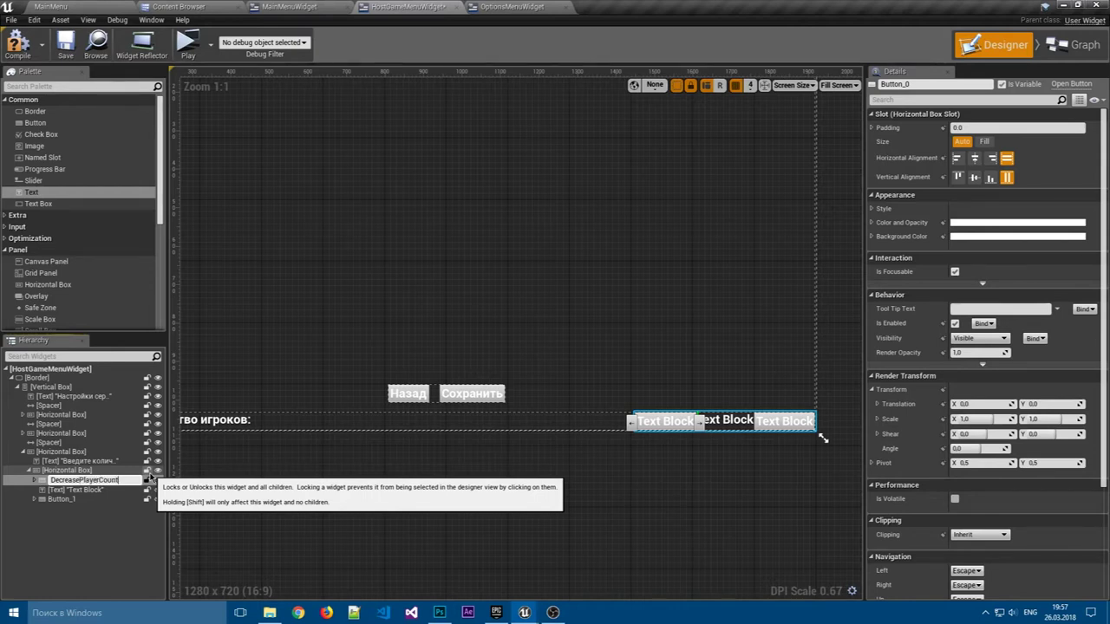
- Name the buttons DecreasePlayerCount and IncreasePlayerCount
key("Return")
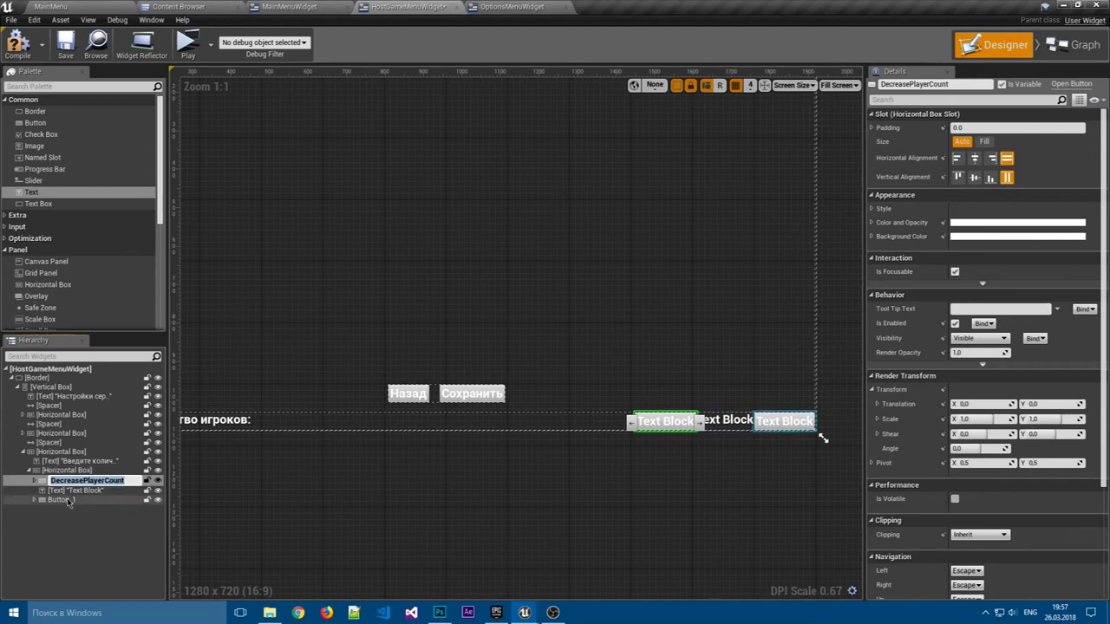
left_click(58, 498)
key("F2")
type("DecreasePlayerCount")
key("Delete")
key("Delete")
type("In")
key("Return")
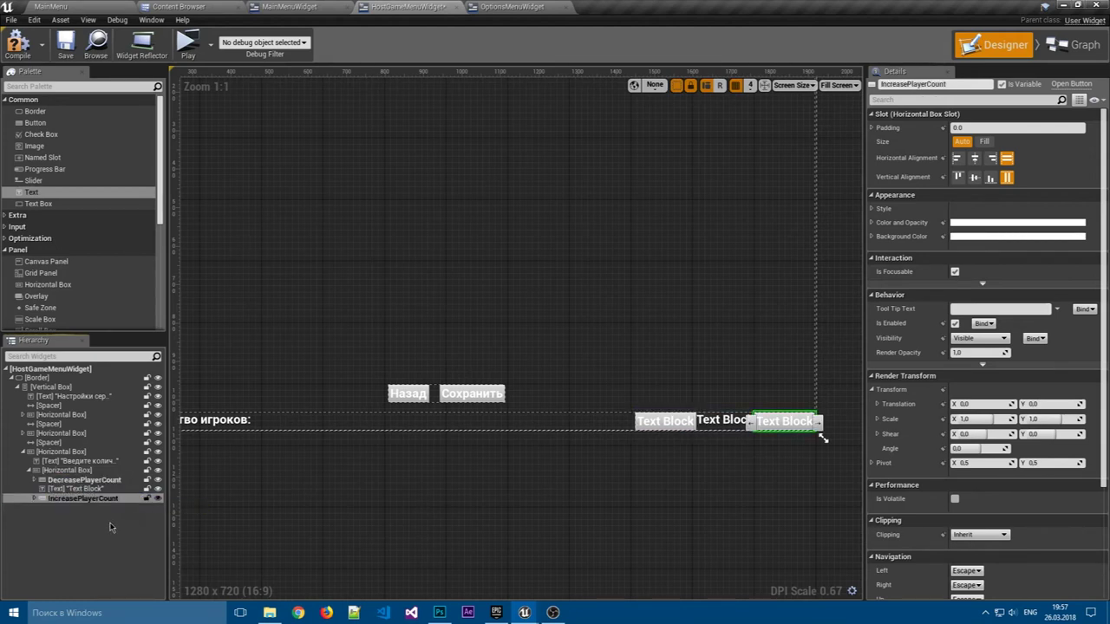
left_click(110, 527)
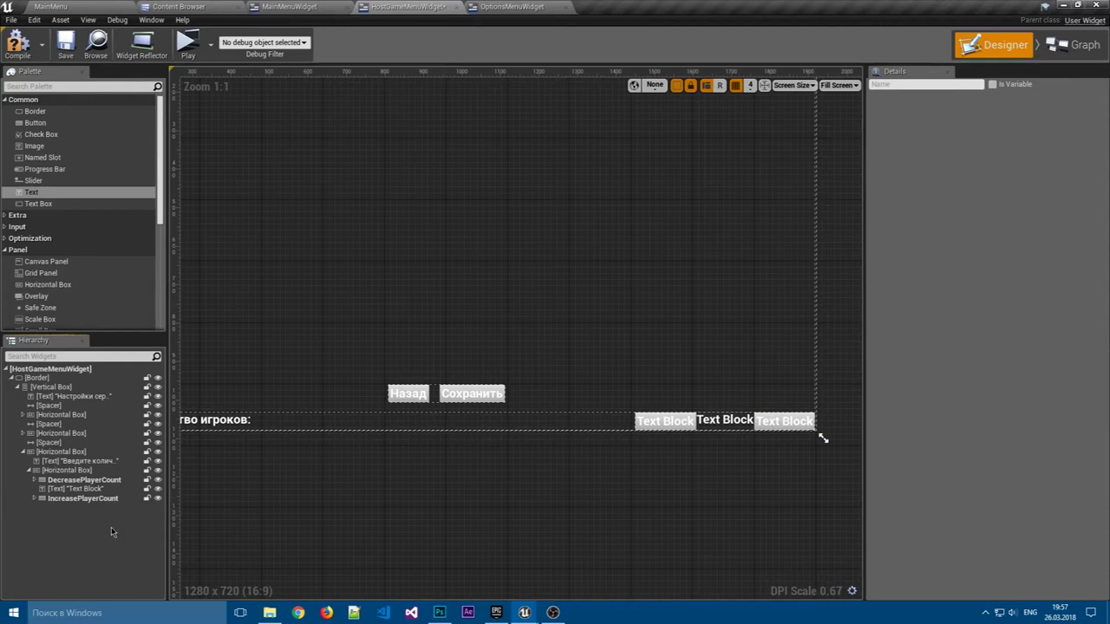
- Label the DecreasePlayerCount button '<' with centred justification
left_click(68, 488)
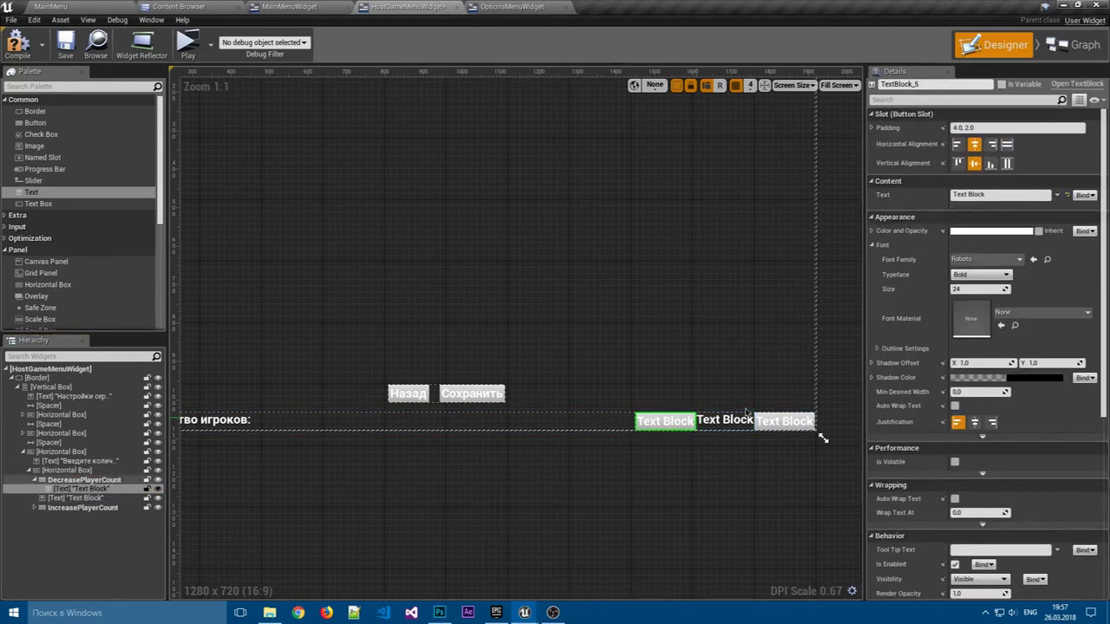
left_click(970, 195)
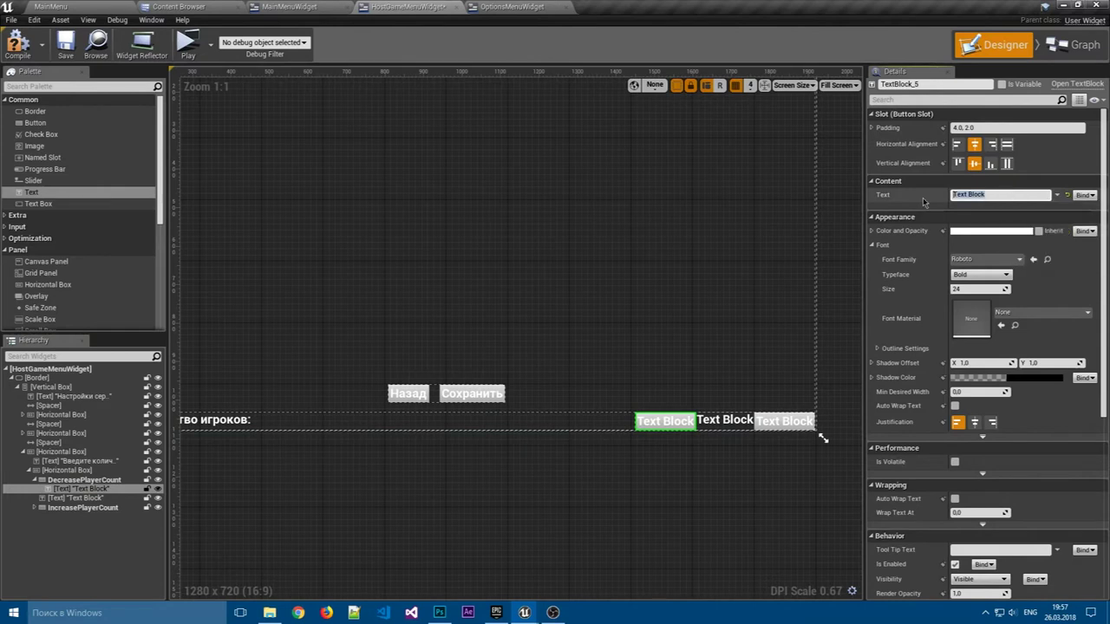
key("alt+shift")
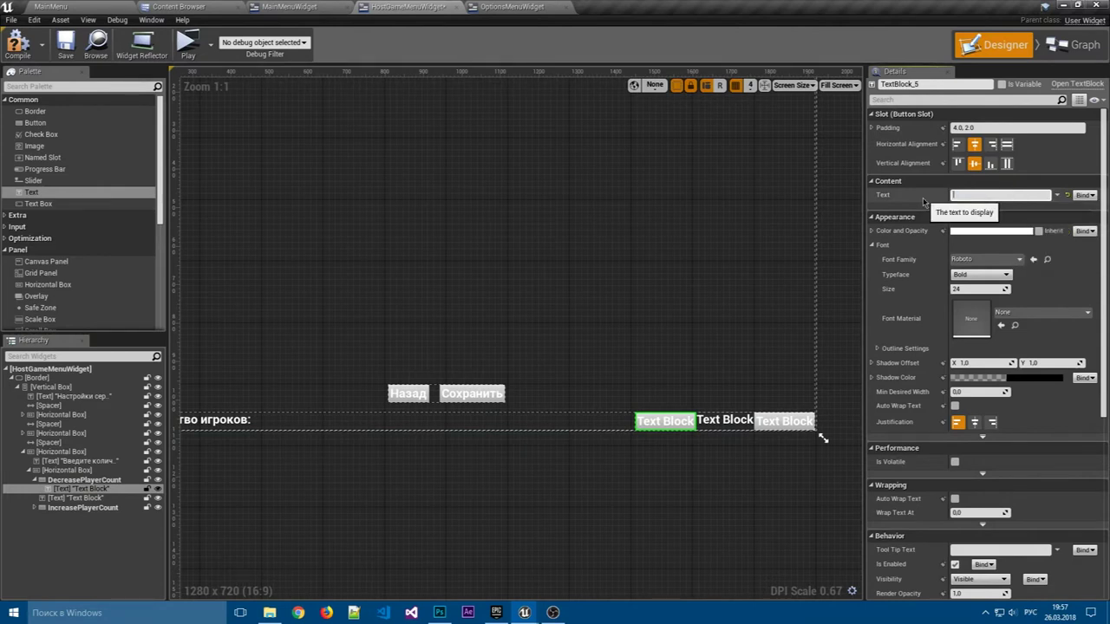
type("<")
key("Return")
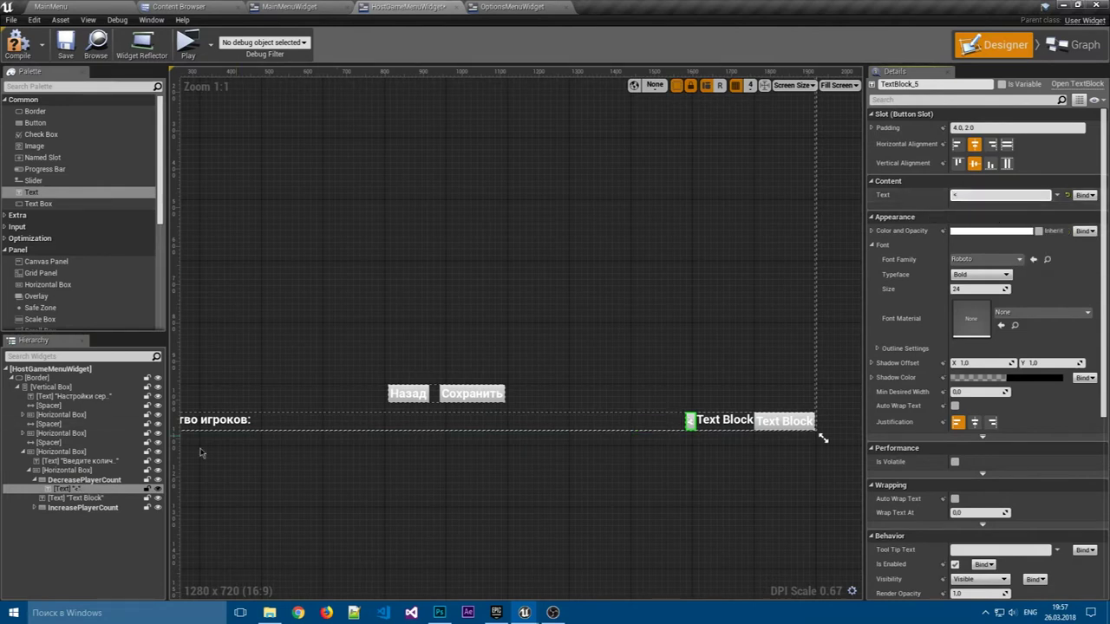
left_click(974, 422)
- Label the IncreasePlayerCount button '>'
left_click(82, 507)
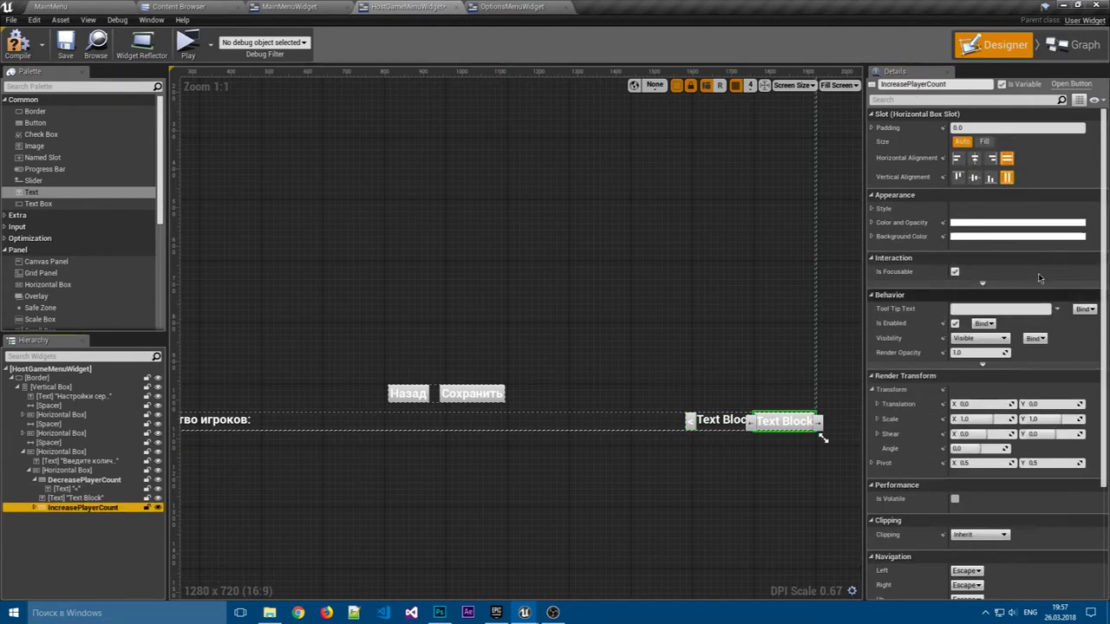
left_click(784, 423)
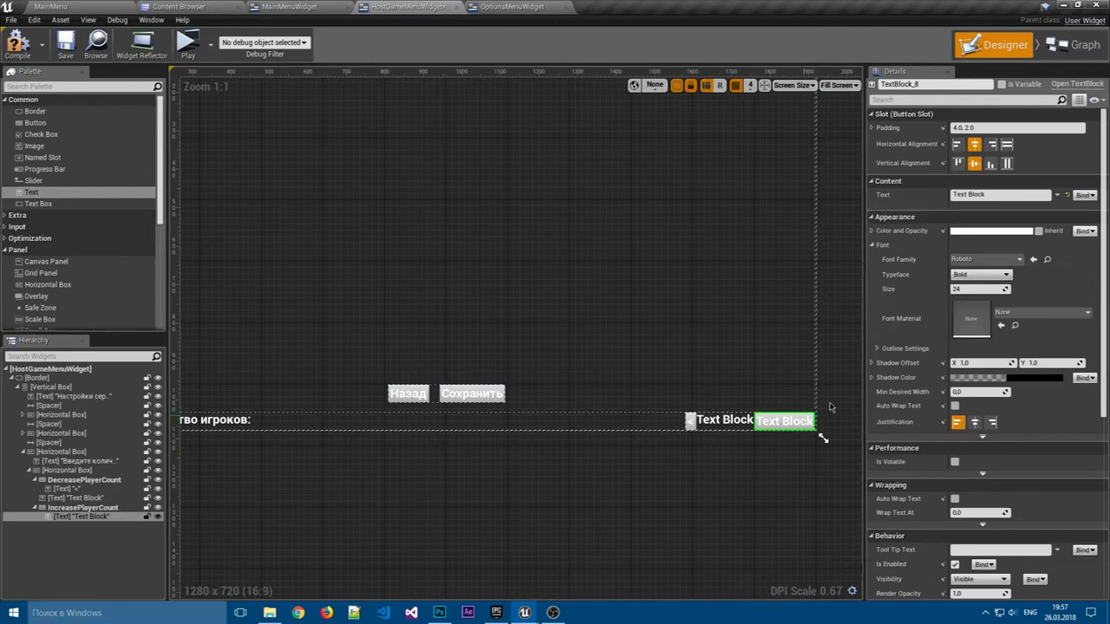
left_click(1028, 196)
type(">")
key("Return")
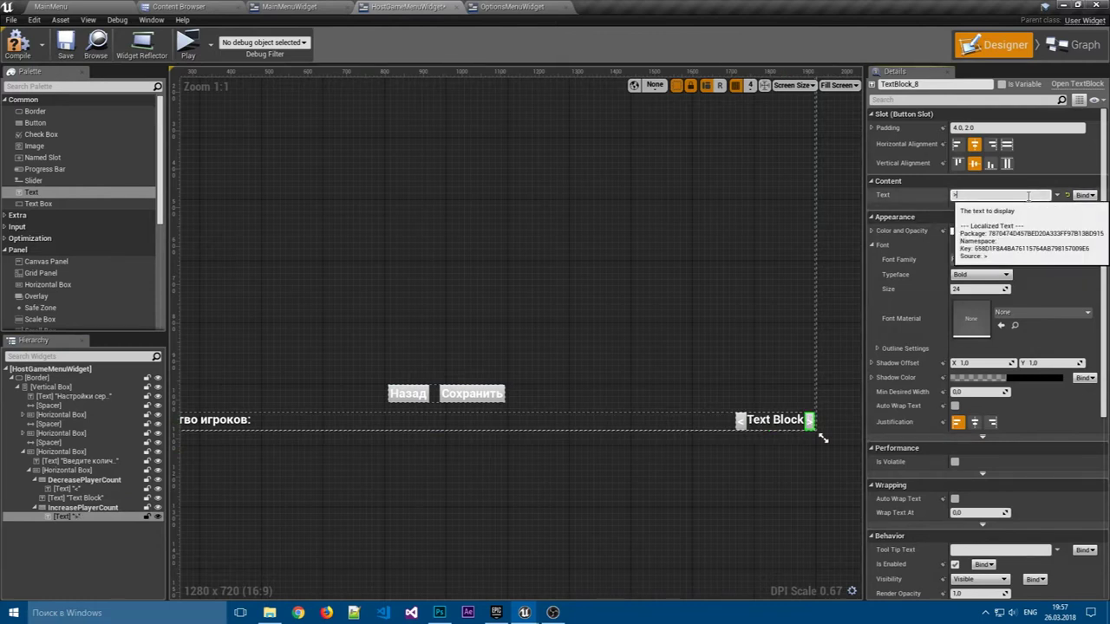
left_click(766, 451)
- Centre the middle text block in its slot and set its text to 11
left_click(774, 424)
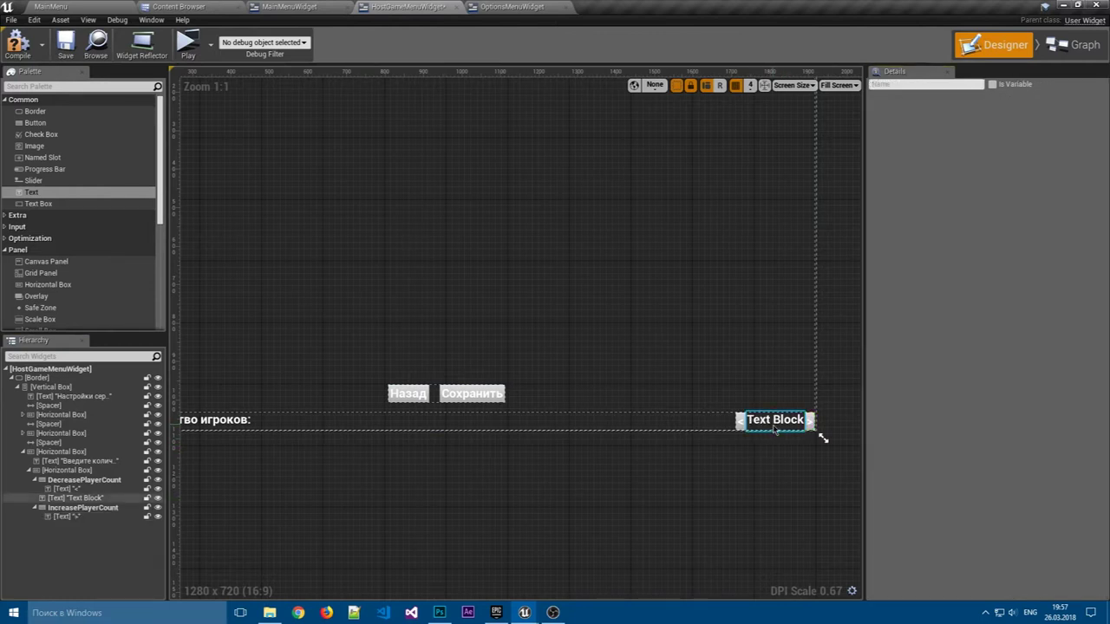
left_click(974, 177)
left_click(974, 157)
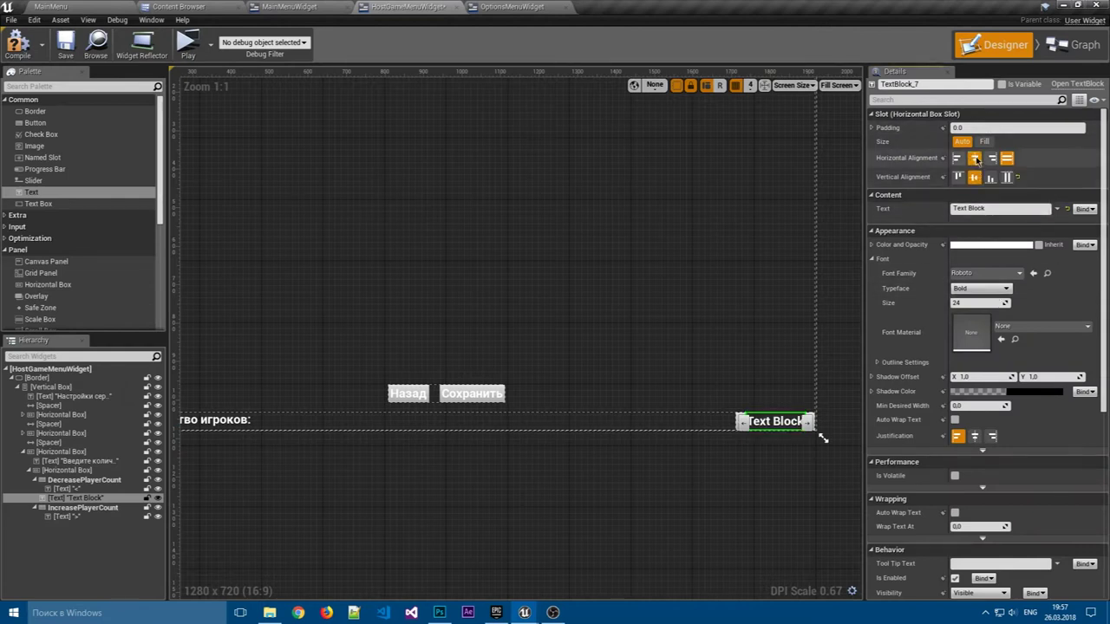
left_click(974, 435)
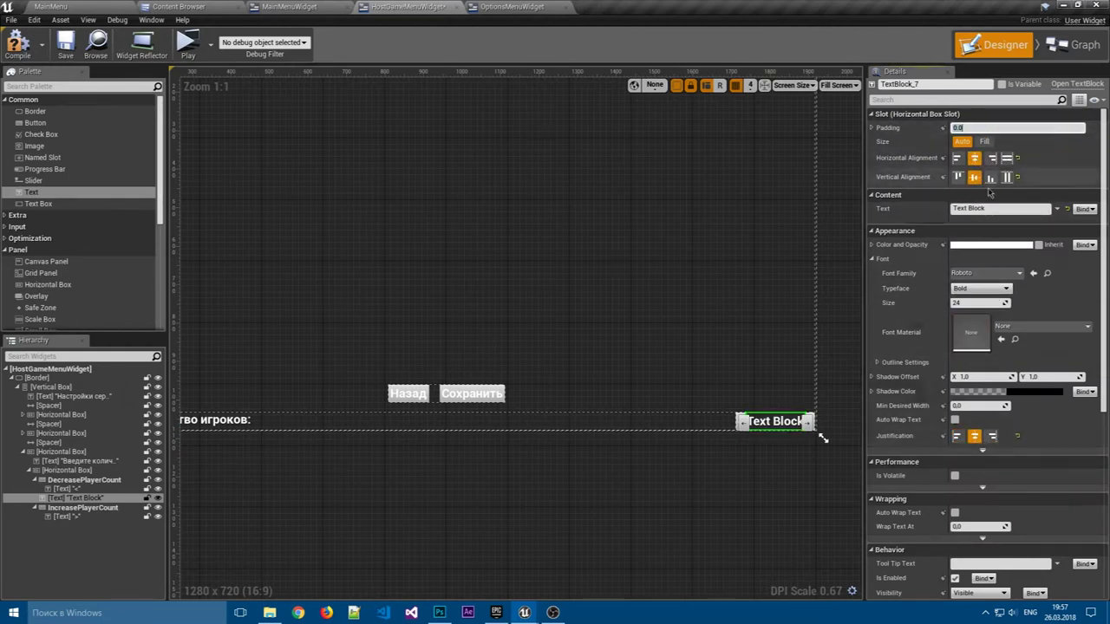
left_click(1028, 209)
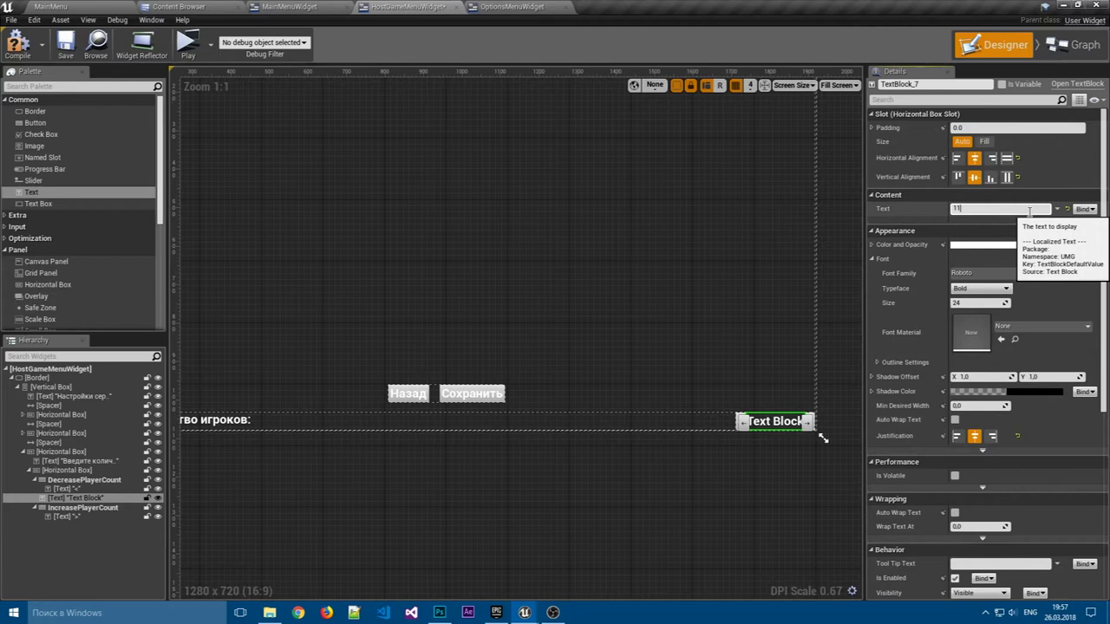
key("Return")
- Zoom in on the < 11 > counter row and select a spacer in the Hierarchy
left_click(796, 458)
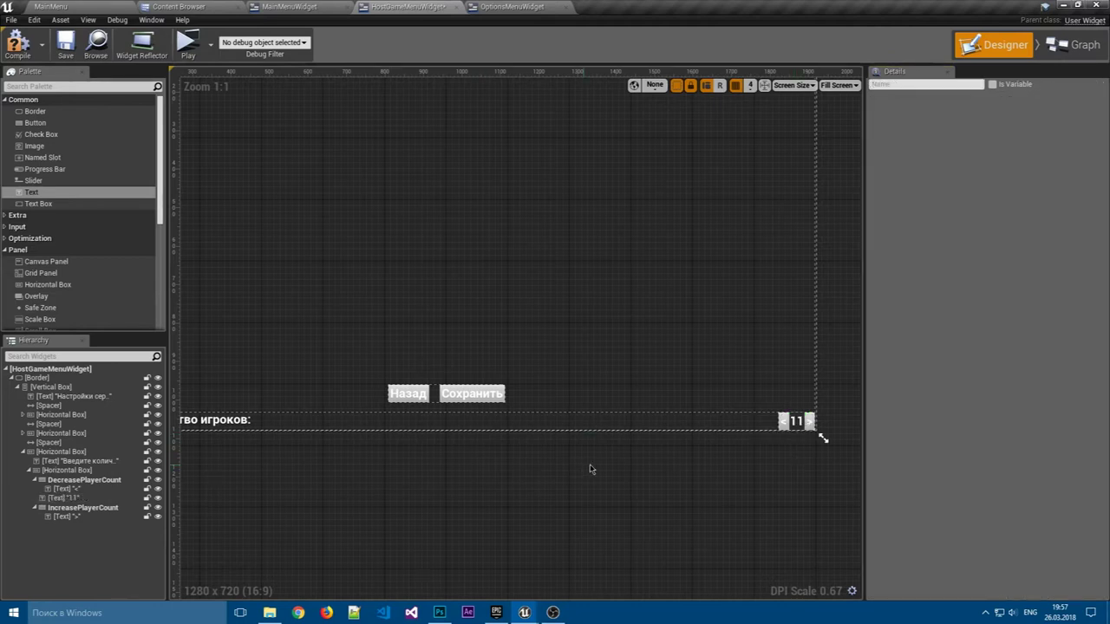
right_click_drag(589, 469, 681, 411)
scroll(681, 411, "up", 1)
right_click_drag(522, 411, 491, 322)
scroll(490, 299, "up", 1)
mouse_move(488, 280)
right_mouse_down()
mouse_move(463, 439)
mouse_move(298, 302)
right_mouse_up()
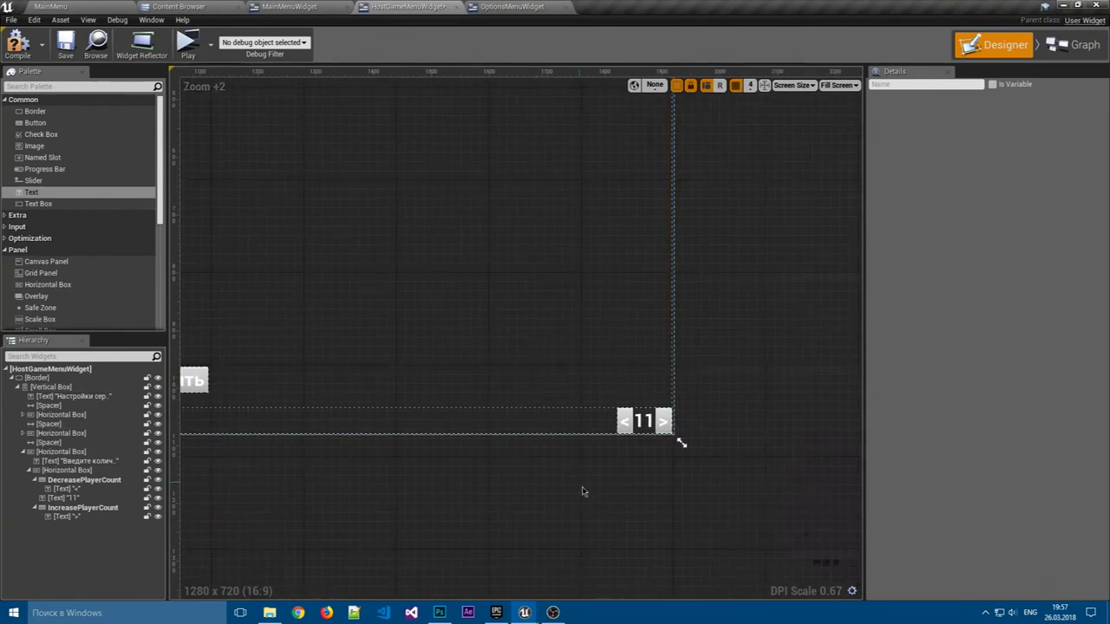
scroll(614, 421, "down", 1)
right_click_drag(614, 422, 671, 309)
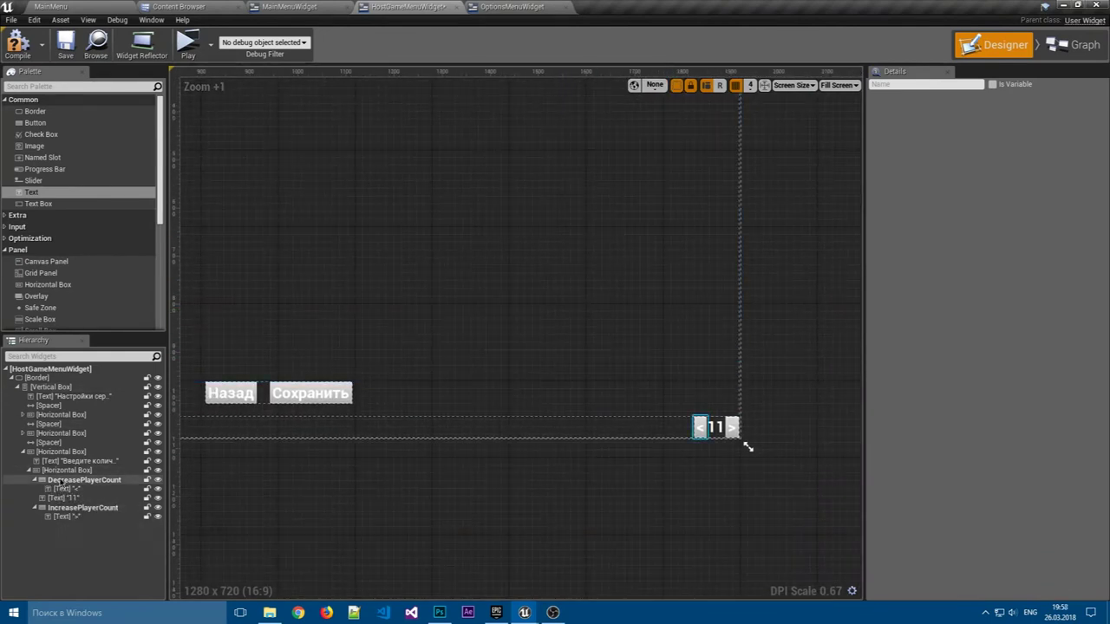
left_click(49, 442)
left_click_drag(67, 483, 64, 492)
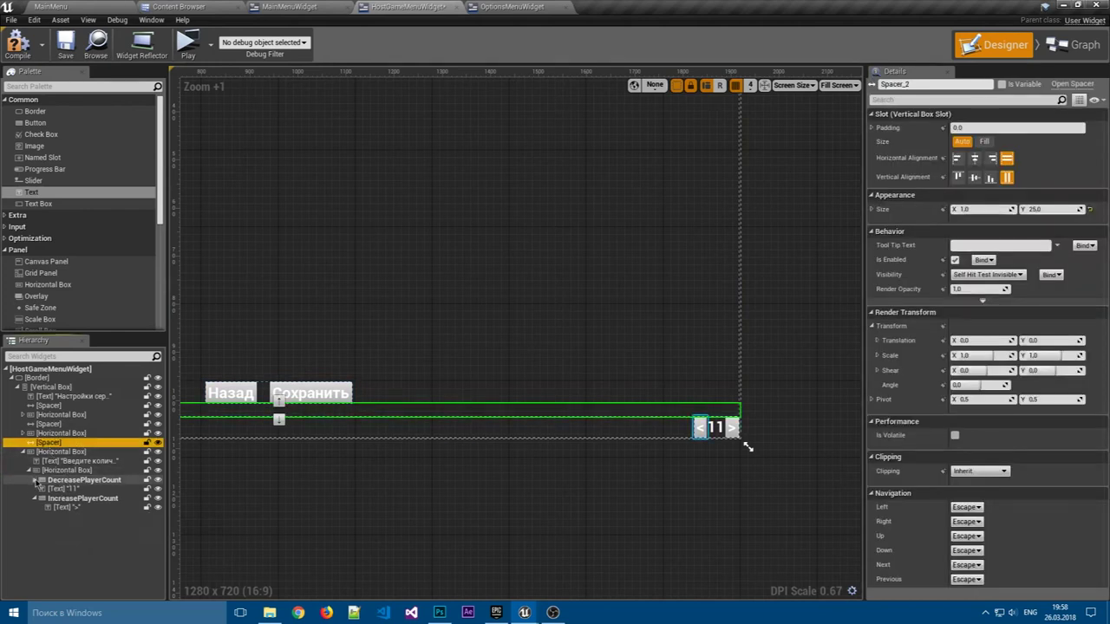
- Paste copied spacers into the counter row, placing one between the < button and 11
left_click(64, 479)
key("ctrl+v")
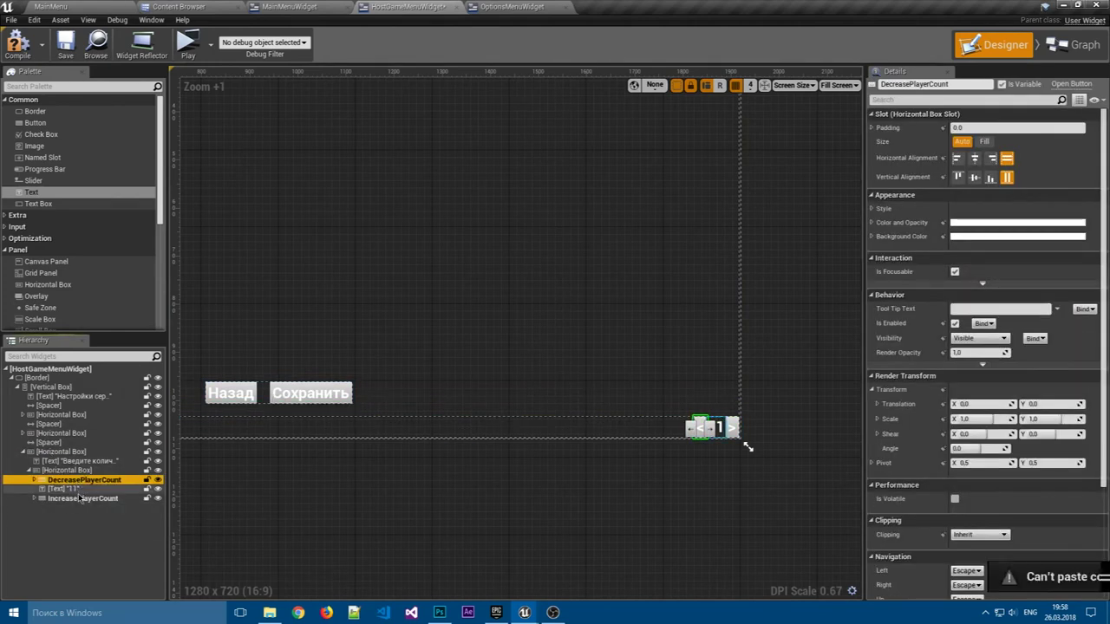
key("ctrl+z")
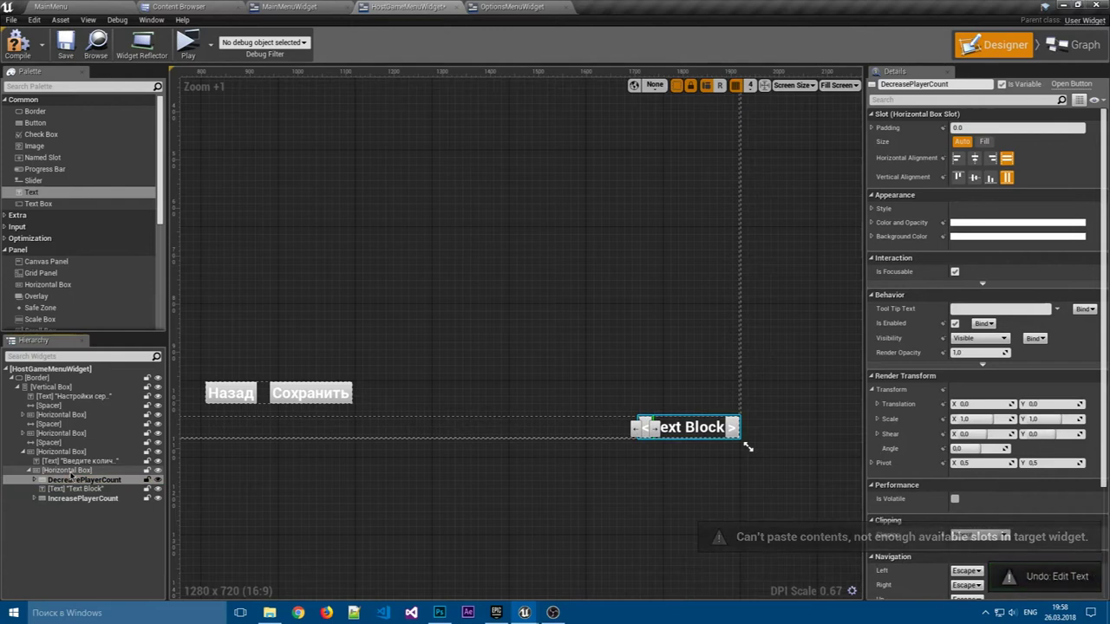
key("ctrl+y")
left_click(68, 471)
key("ctrl+v")
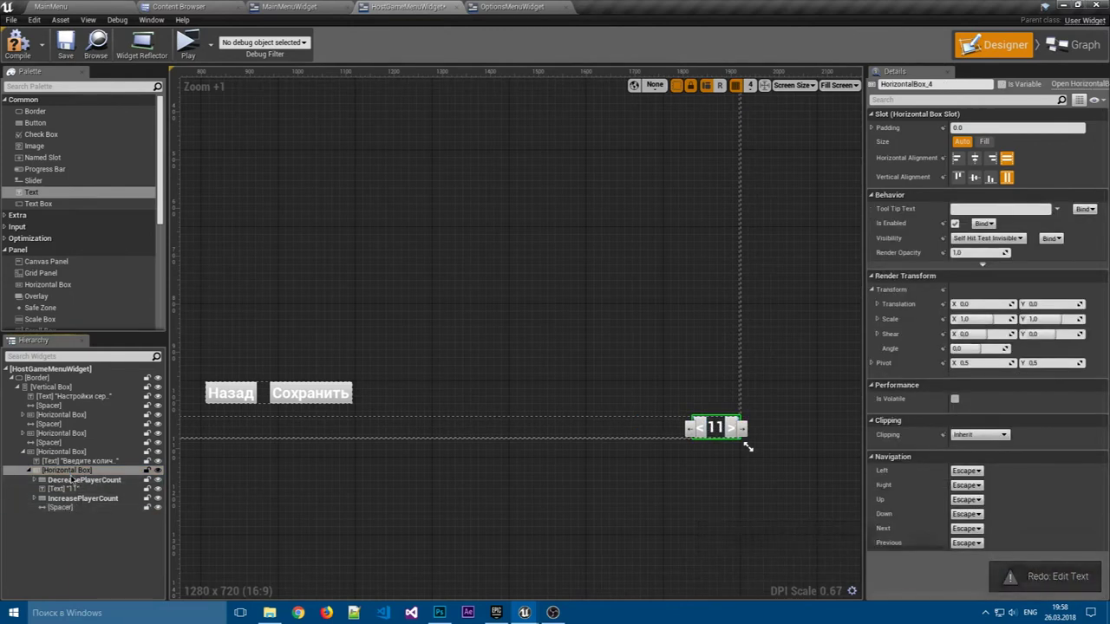
left_click(61, 508)
mouse_move(61, 508)
left_mouse_down()
mouse_move(74, 508)
mouse_move(65, 492)
left_mouse_up()
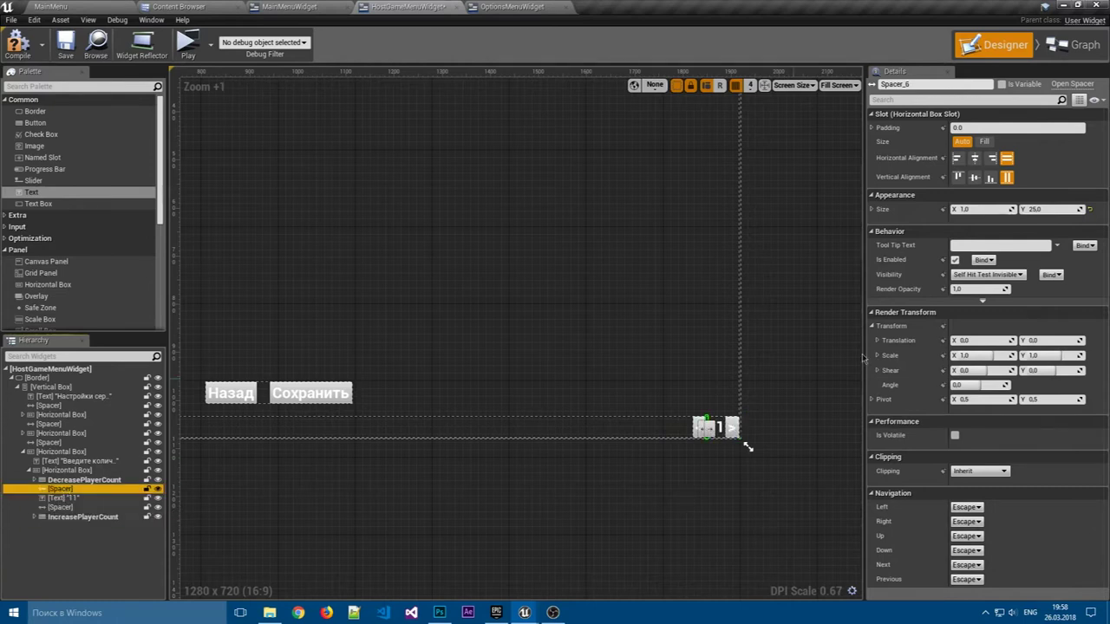
- Set the spacer after the 11 text to Size X 25, Y 1
left_click(1049, 208)
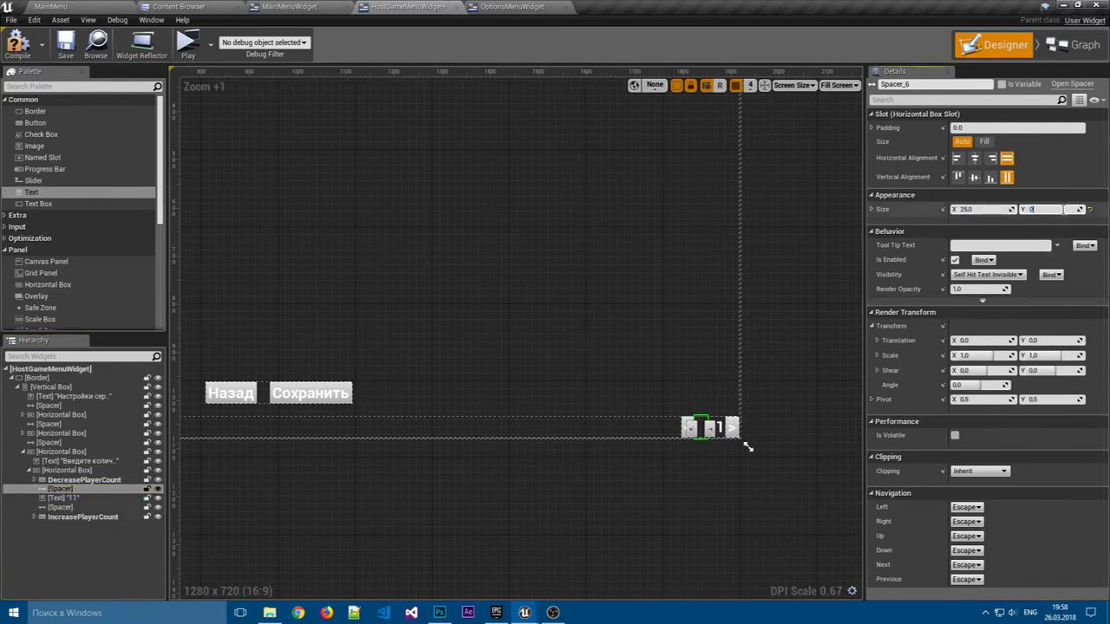
type("1")
left_click(61, 507)
left_click(980, 209)
type("25.")
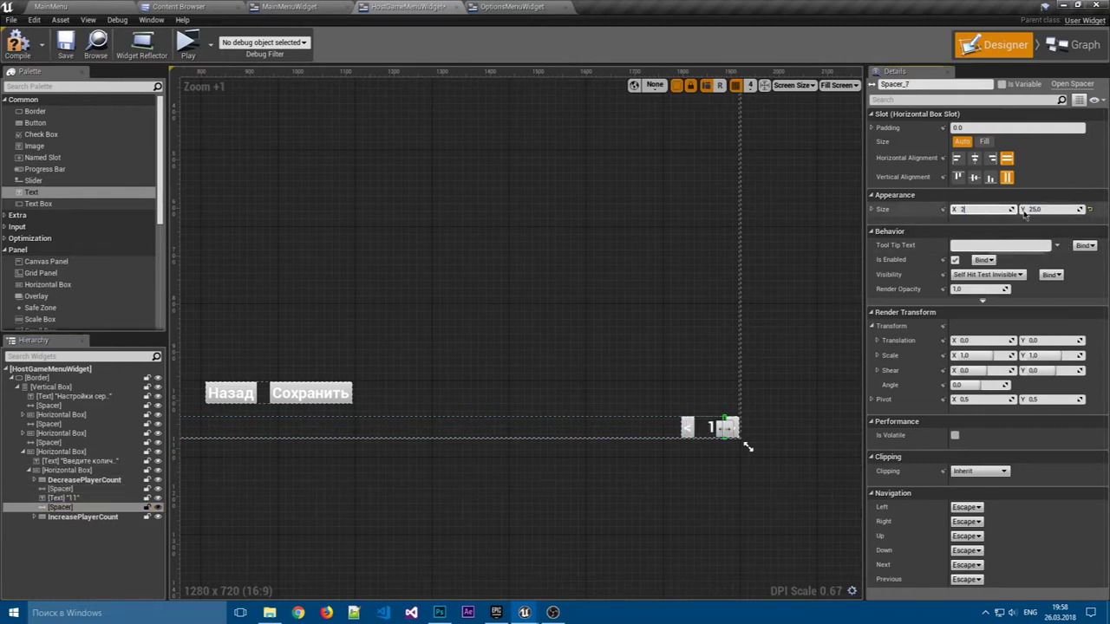
key("Tab")
type("1")
left_click(744, 442)
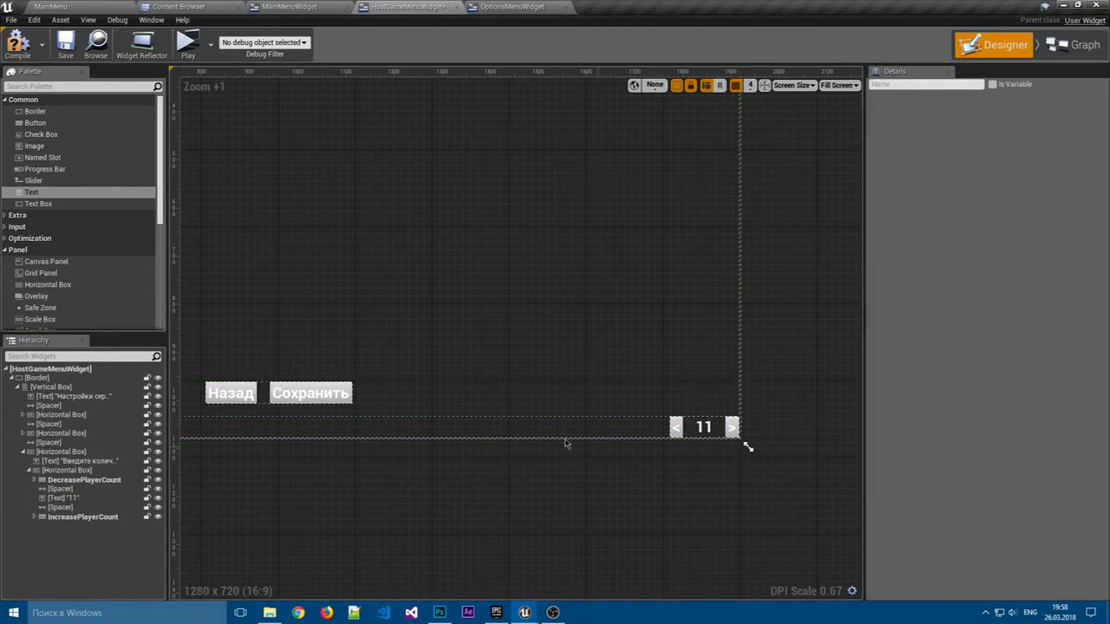
right_click_drag(490, 406, 726, 396)
scroll(727, 396, "down", 1)
right_click_drag(730, 454, 847, 426)
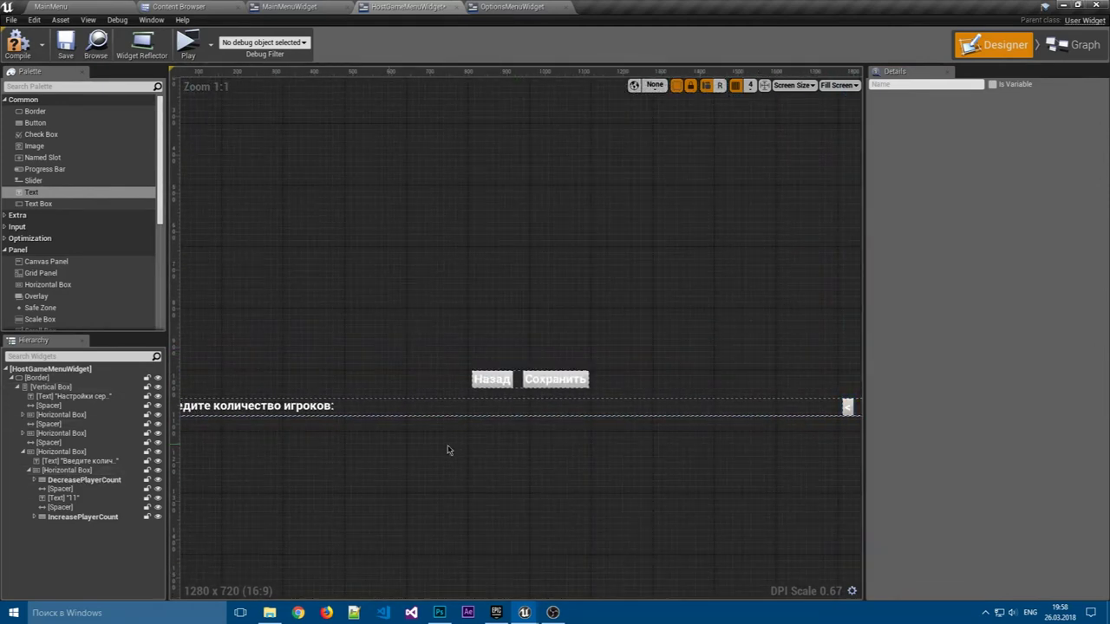
- Set the inner count-controls Horizontal Box's slot Size to Fill
scroll(446, 448, "down", 2)
left_click(64, 498)
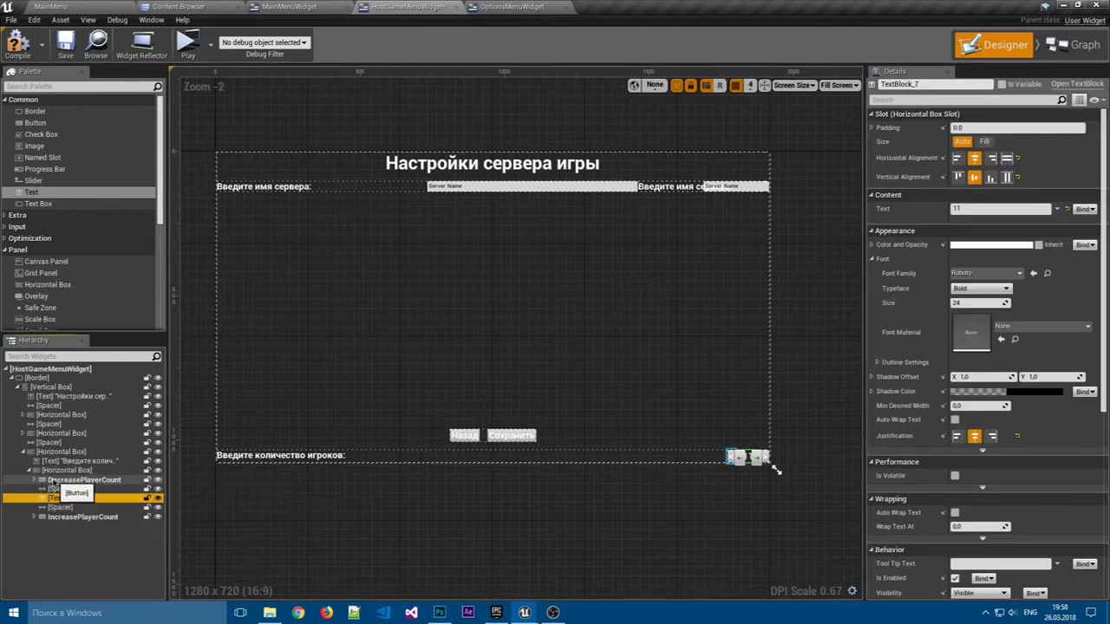
left_click(61, 469)
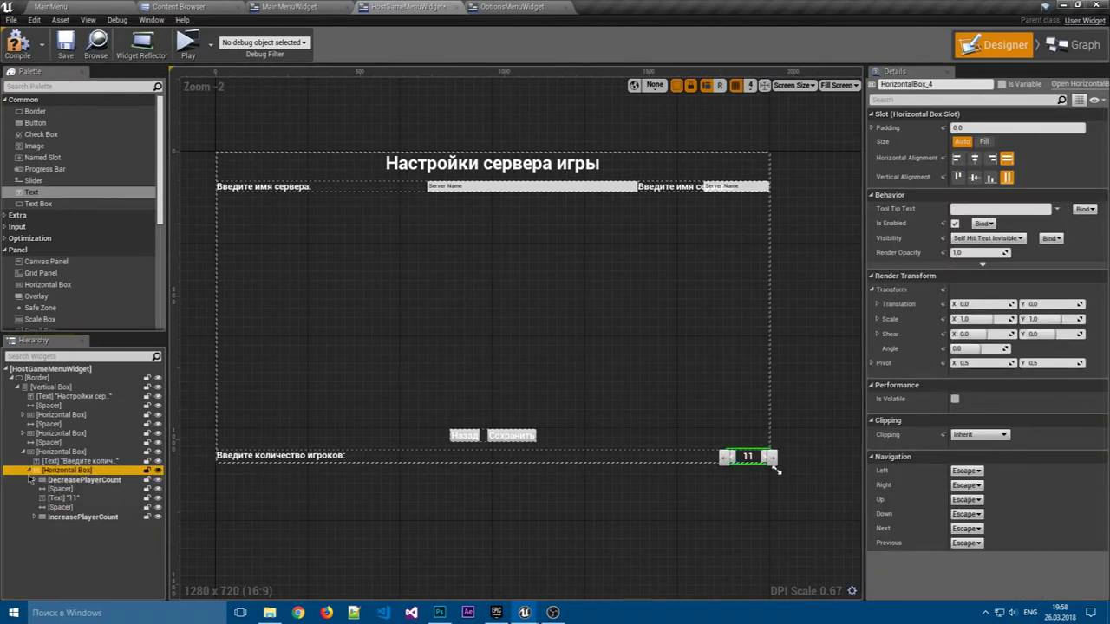
left_click(62, 518)
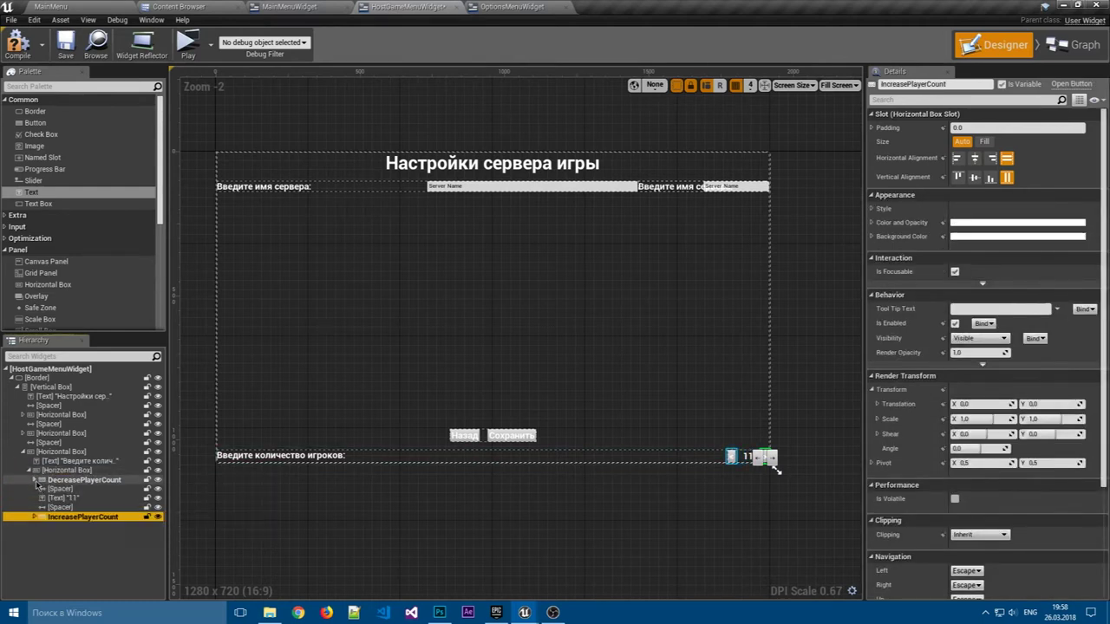
double_click(39, 470)
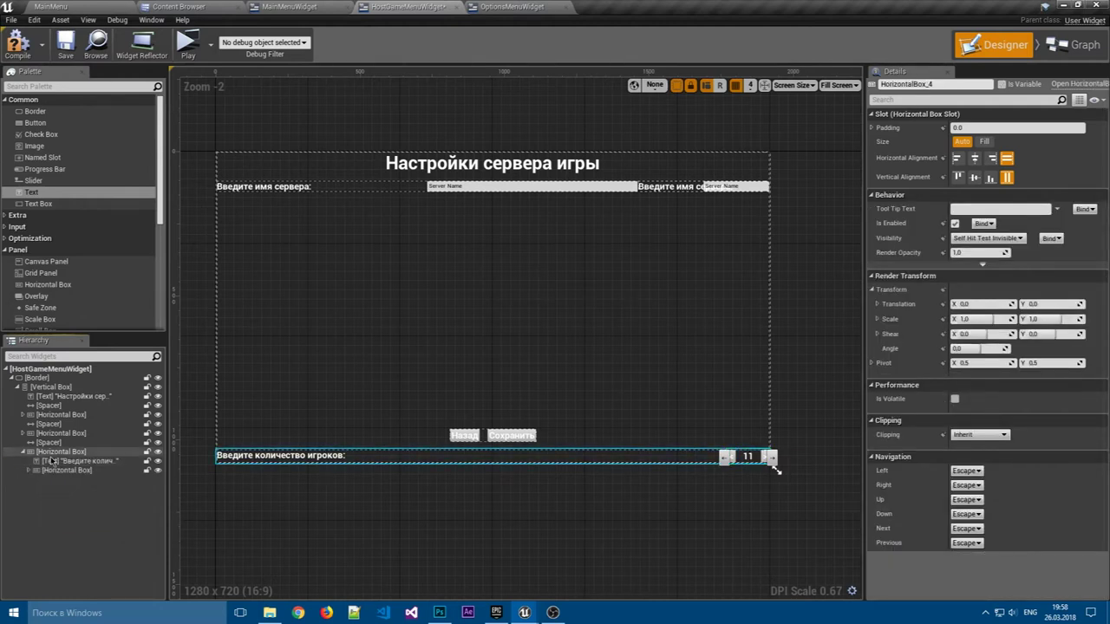
left_click(26, 453)
left_click(66, 470)
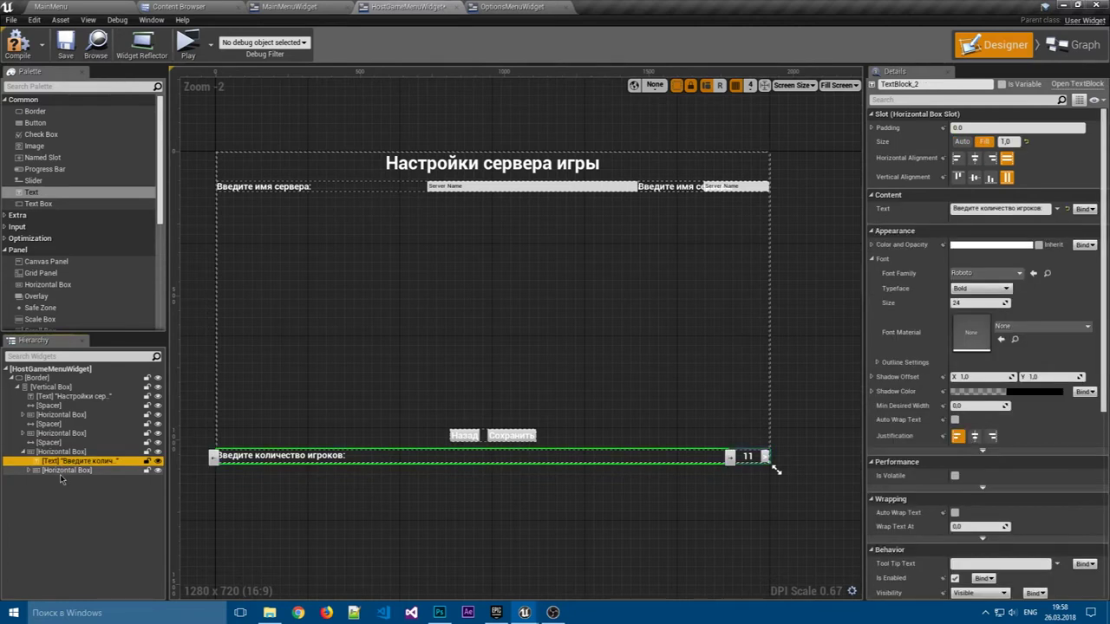
left_click(983, 140)
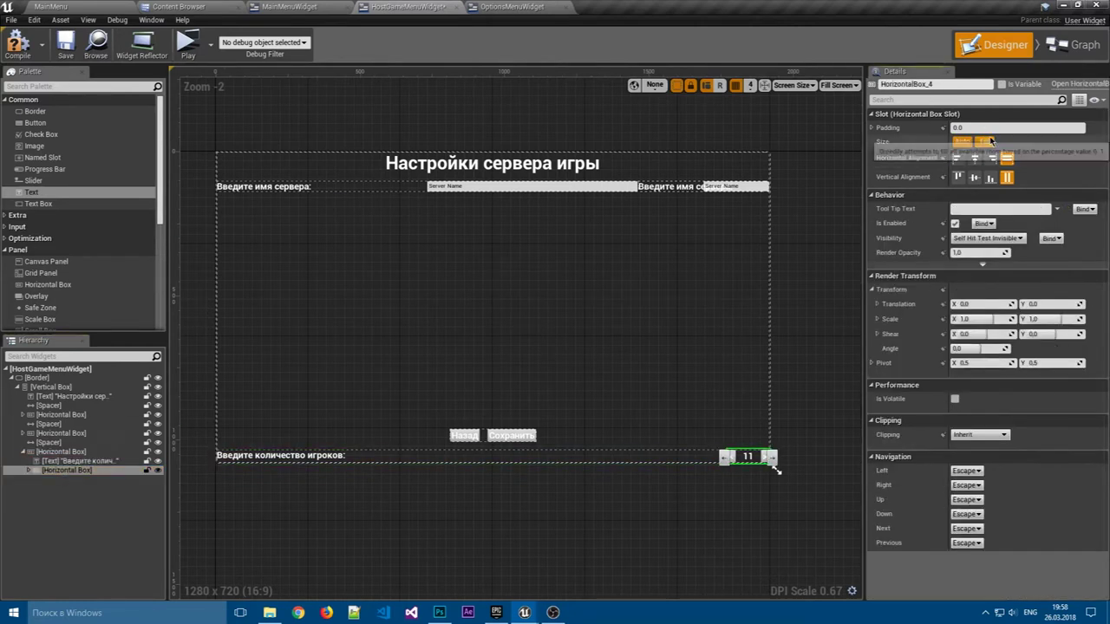
- Set the count-controls box's Horizontal Alignment to Align Right
left_click(76, 451)
left_click(86, 470)
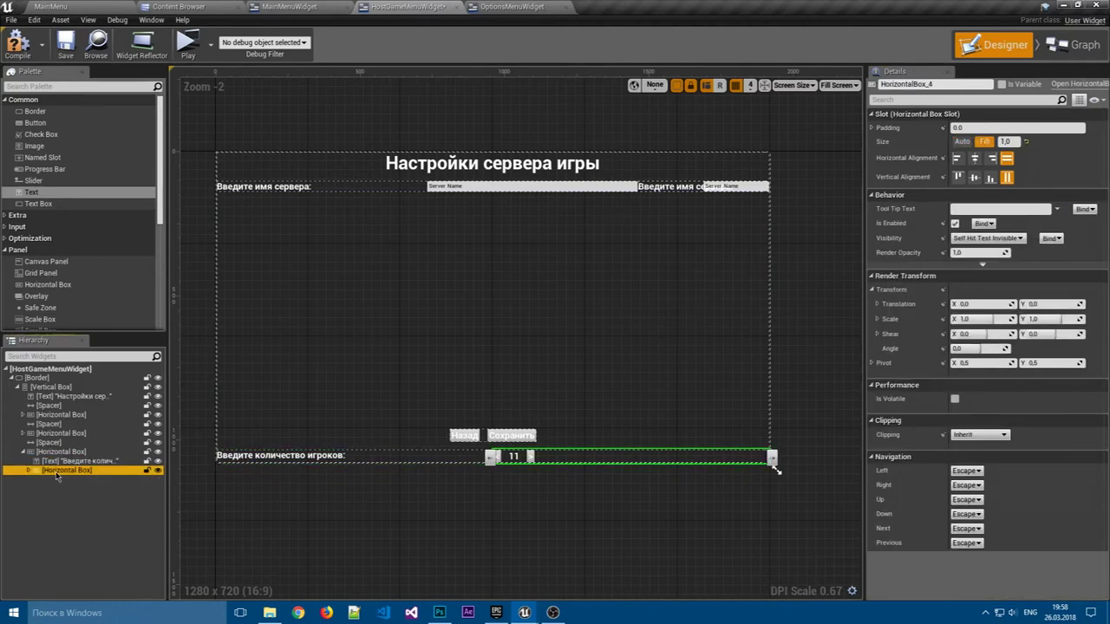
left_click(990, 159)
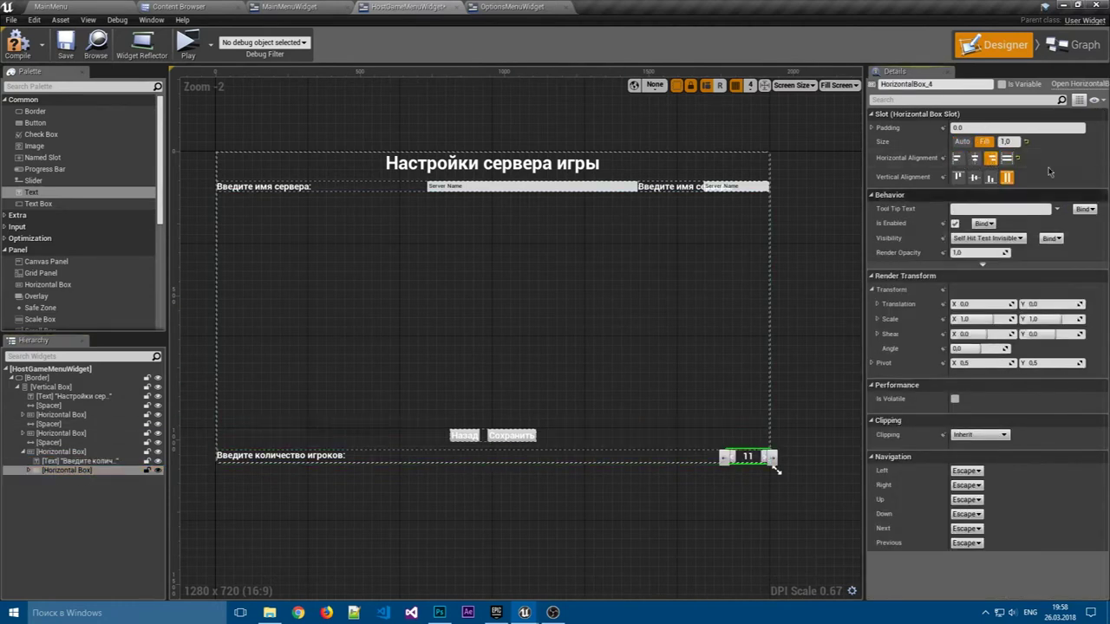
left_click(67, 462)
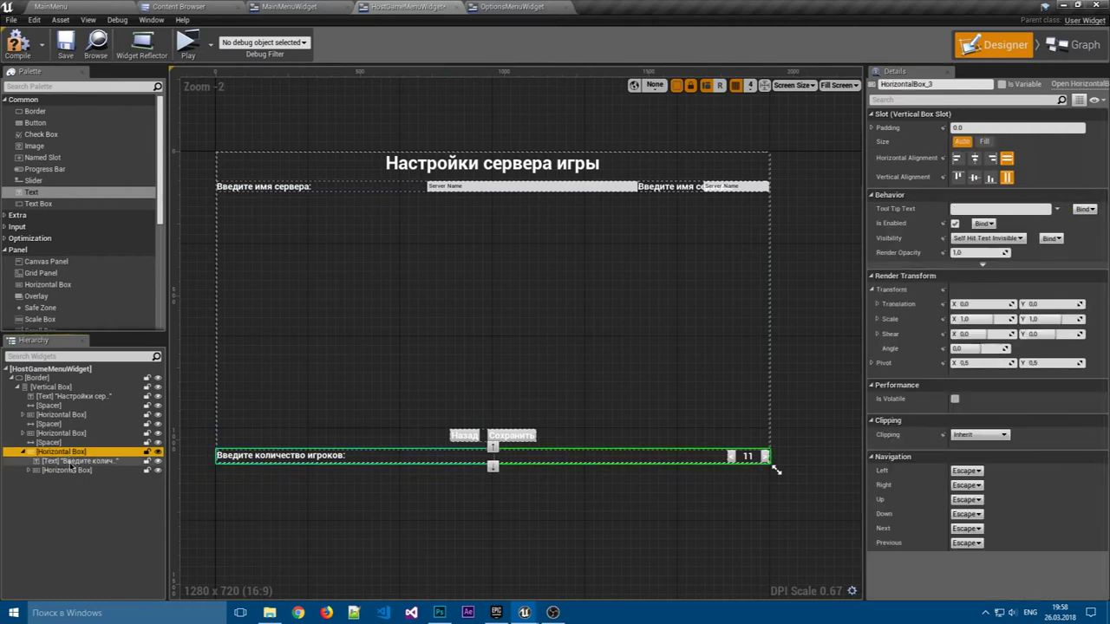
left_click(67, 471)
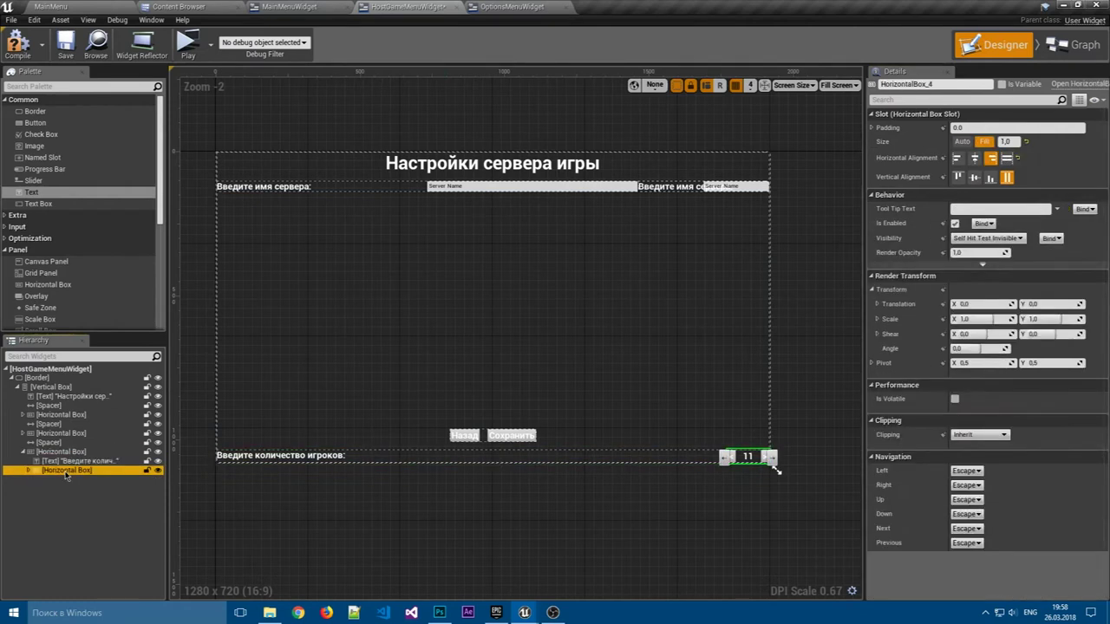
left_click(65, 483)
left_click(82, 471)
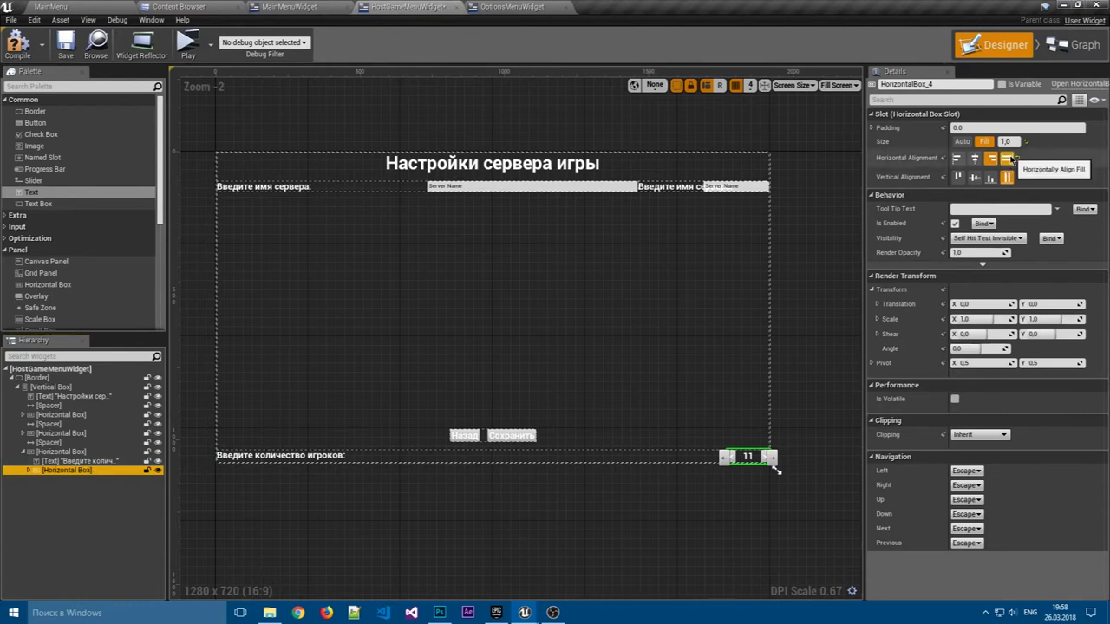
left_click(31, 471)
left_click(30, 471)
left_click(69, 494)
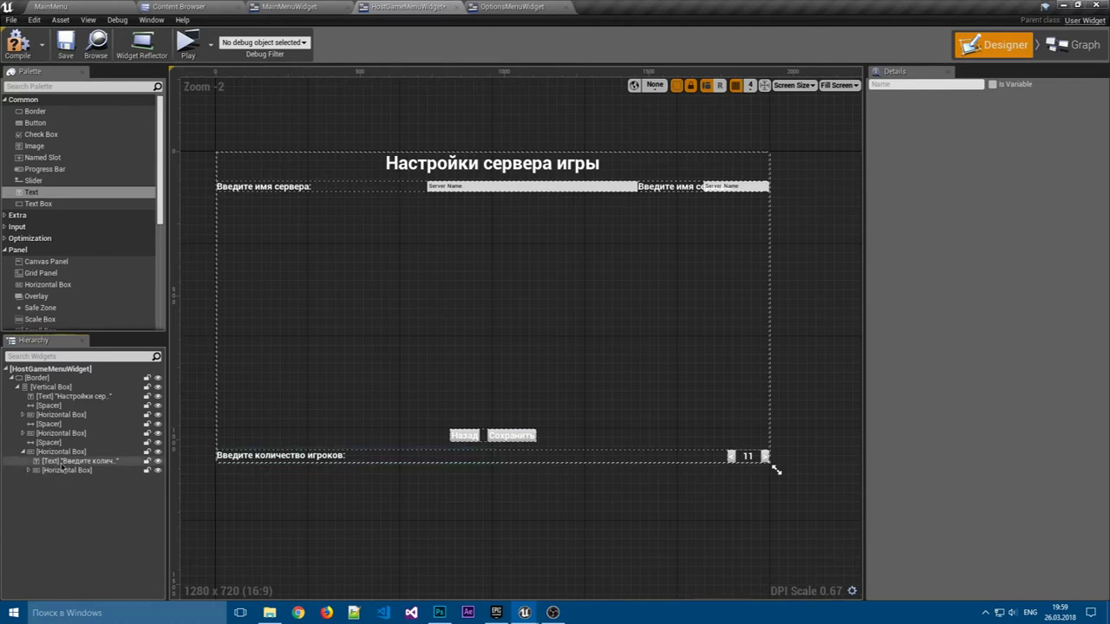
- Paste a copy of the player-count row into the Vertical Box
left_click(65, 470)
left_click(22, 452)
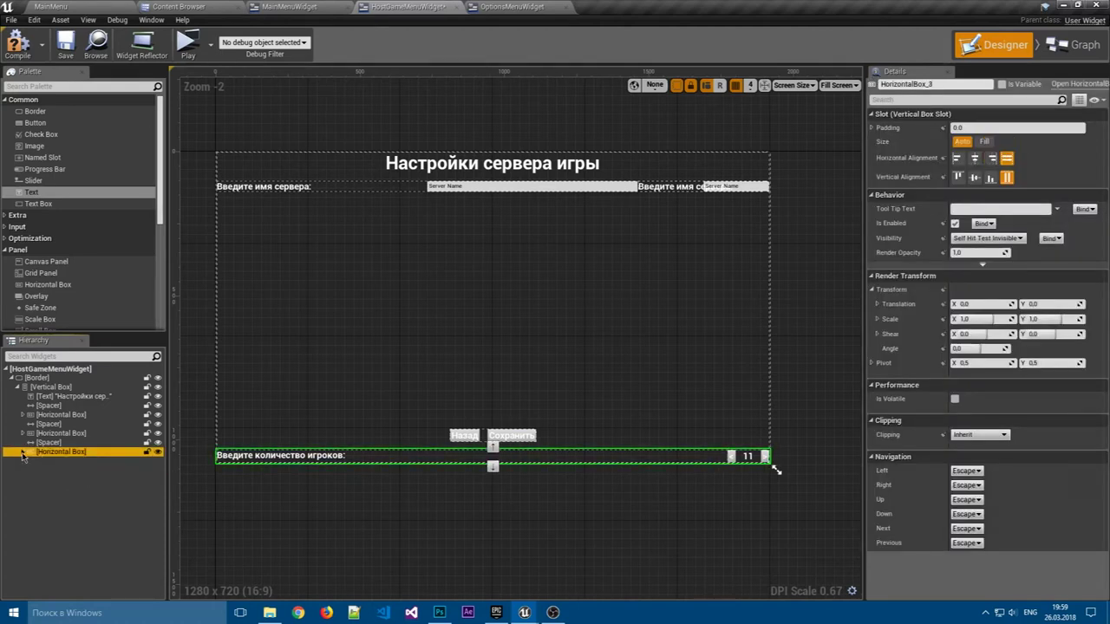
left_click(52, 387)
key("ctrl+v")
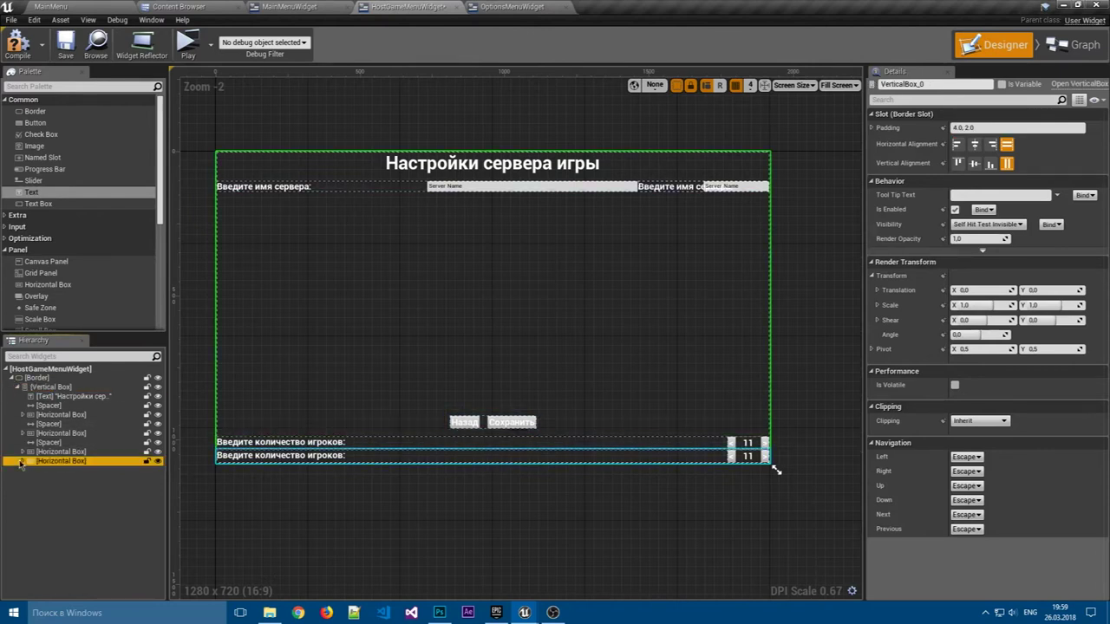
- Change the copied row's label text to 'Выберите режим игры:'
left_click(332, 464)
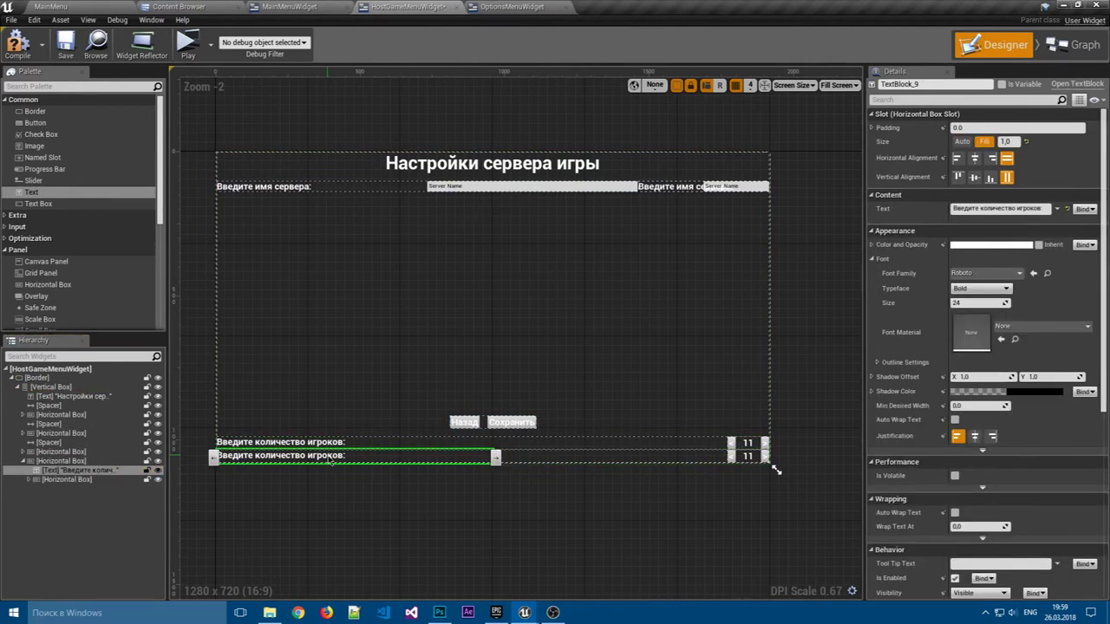
left_click(984, 209)
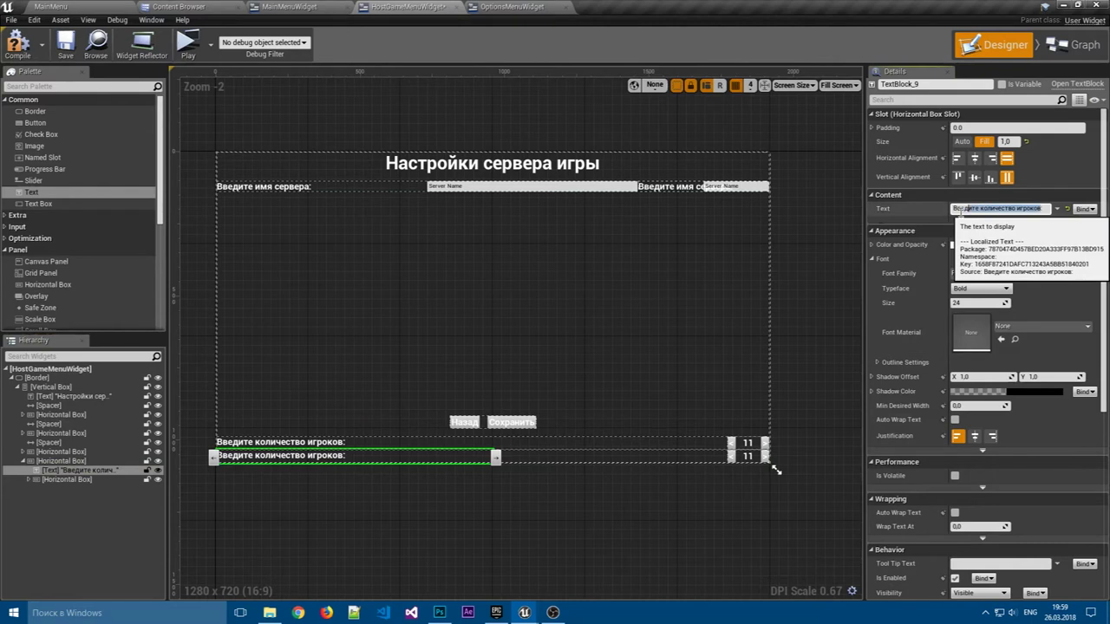
key("alt+shift")
type("Выберите режим игры")
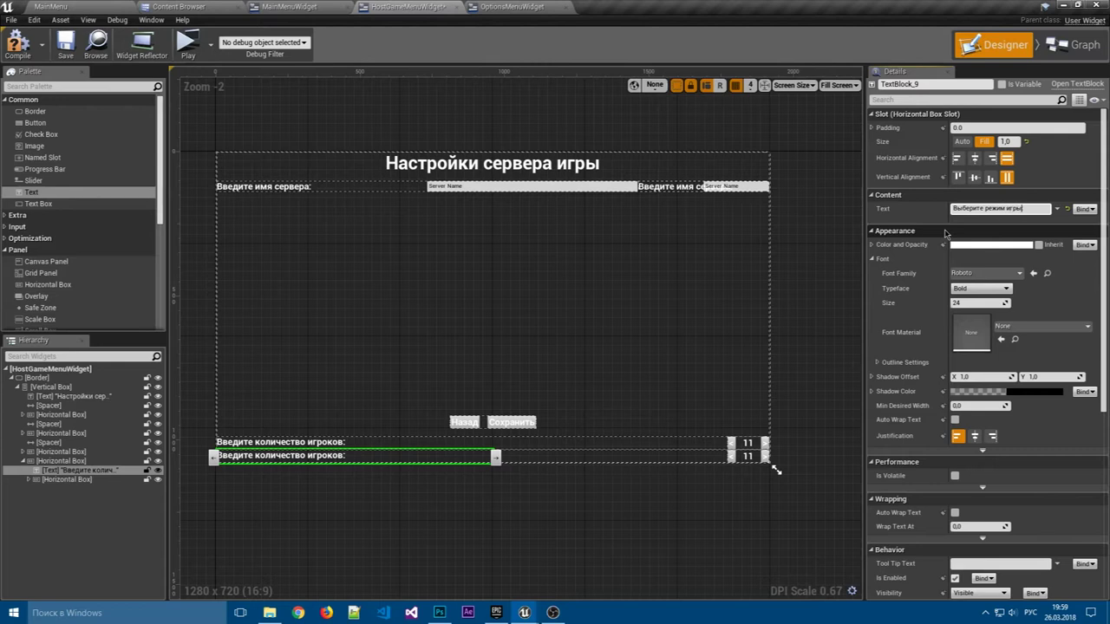
type(":")
key("Return")
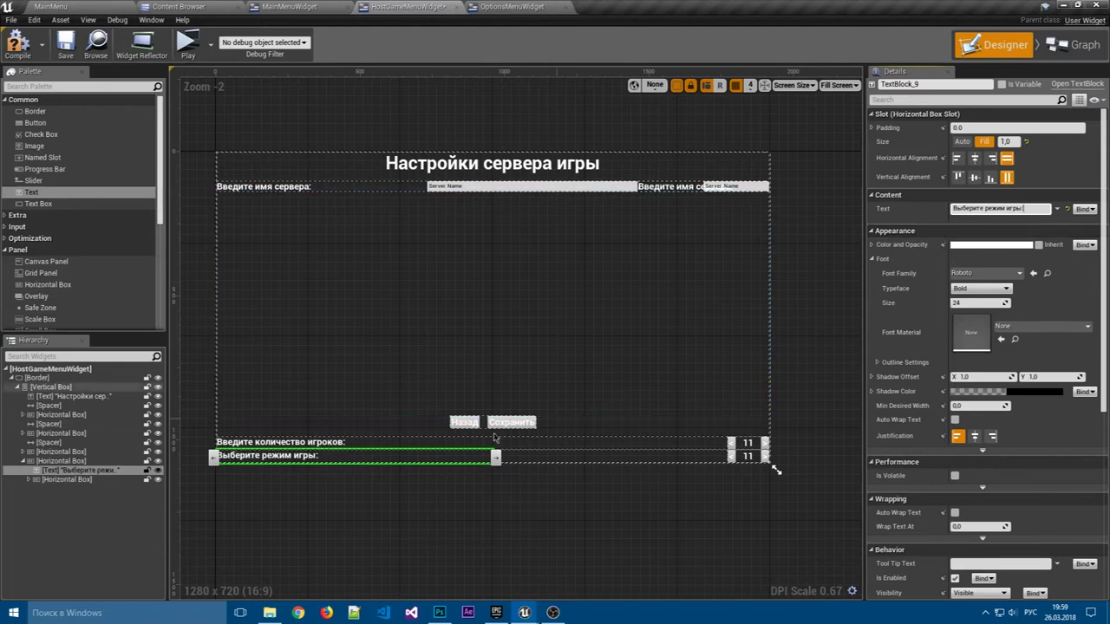
left_click(29, 479)
left_click(66, 490)
type("DecreaseNetTy")
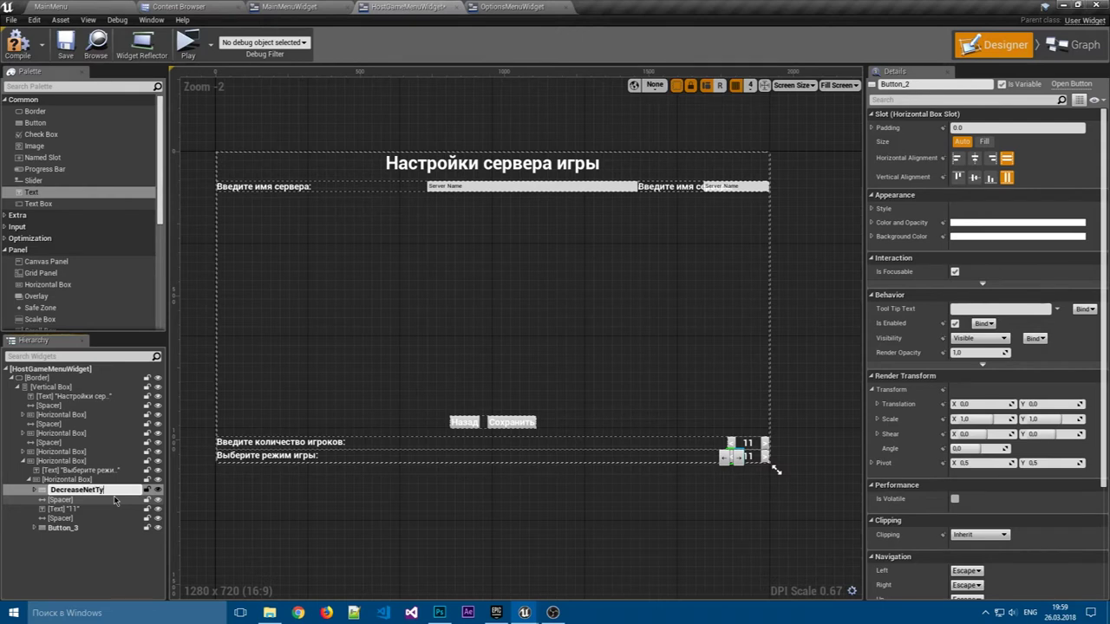
- Rename the copied row's buttons DecreaseNetType and IncreaseNetType
type("pe")
key("Return")
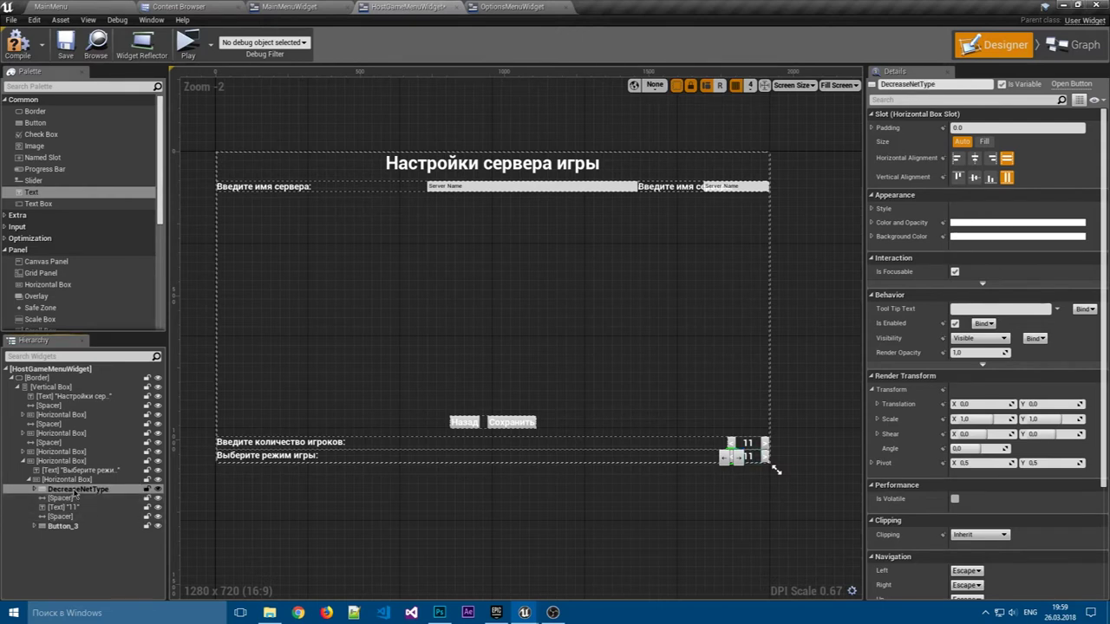
left_click(91, 490)
key("ctrl+c")
left_click(71, 519)
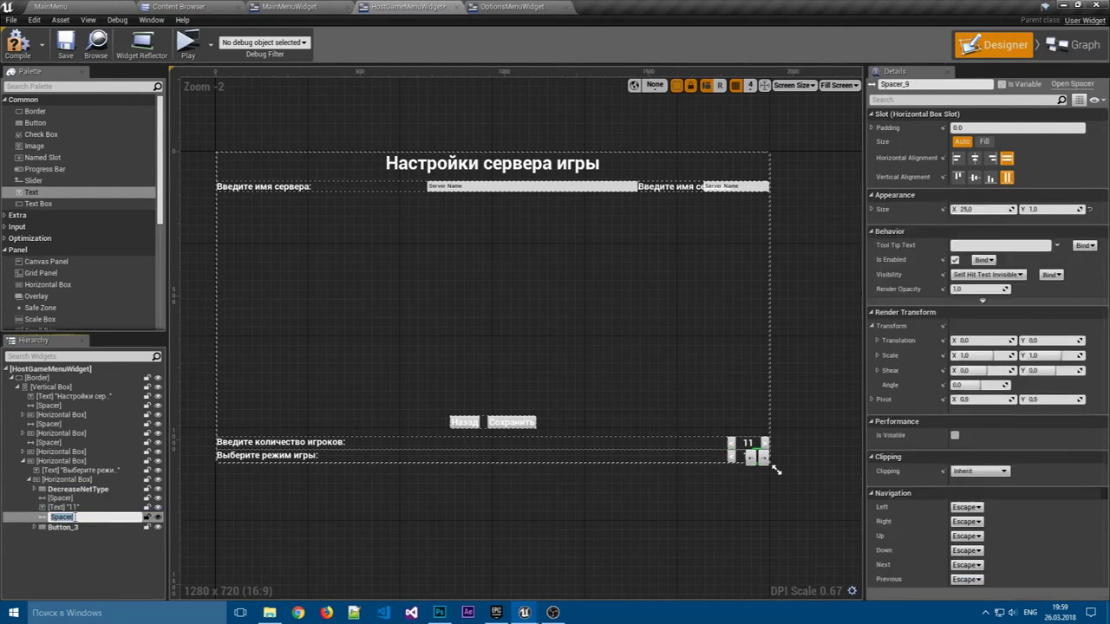
double_click(60, 527)
key("ctrl+v")
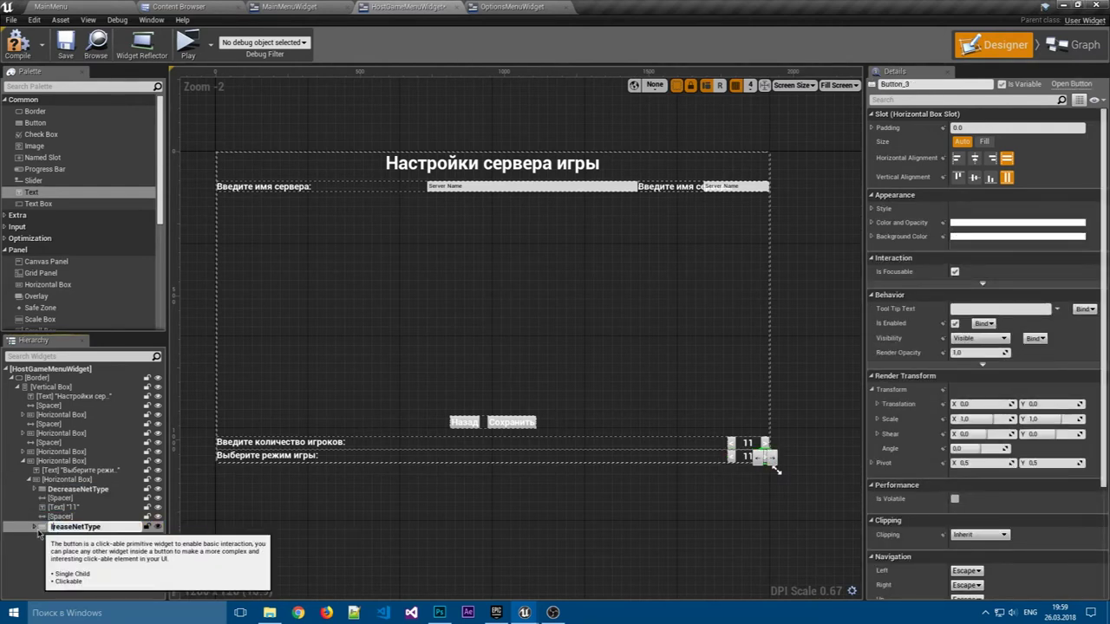
key("Return")
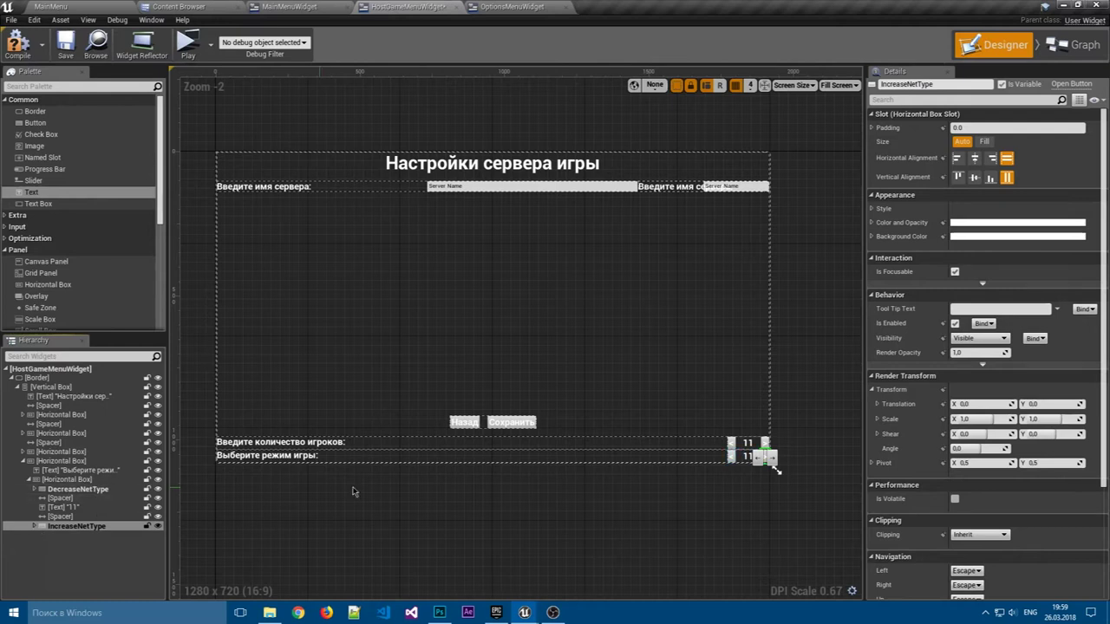
- Change the copied row's value text from 11 to 'Локально'
left_click(62, 507)
type("Локальн")
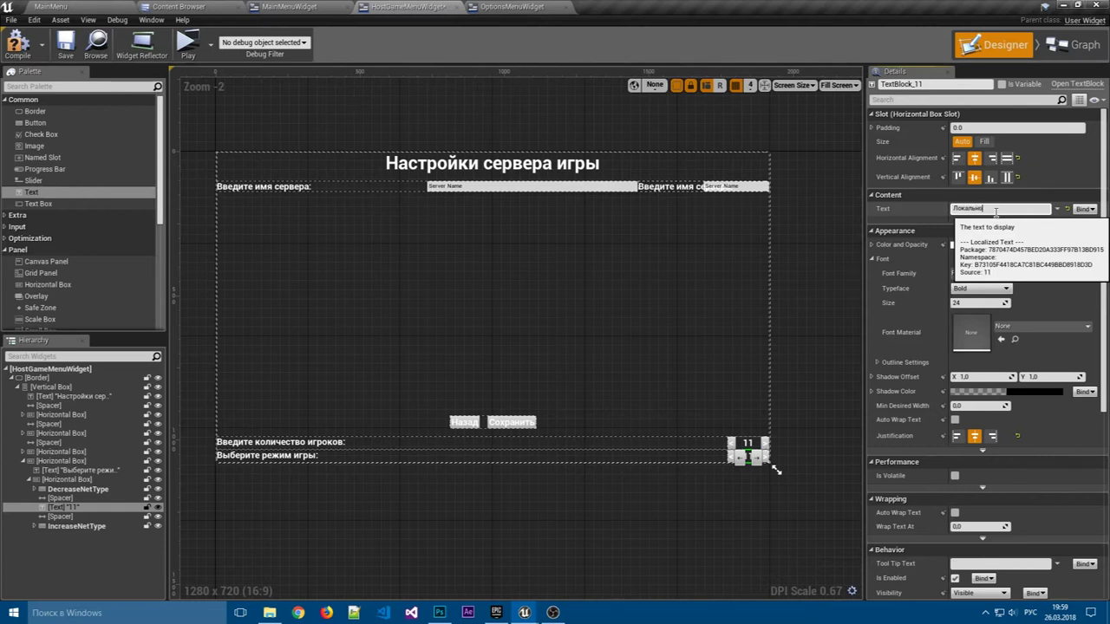
type("о")
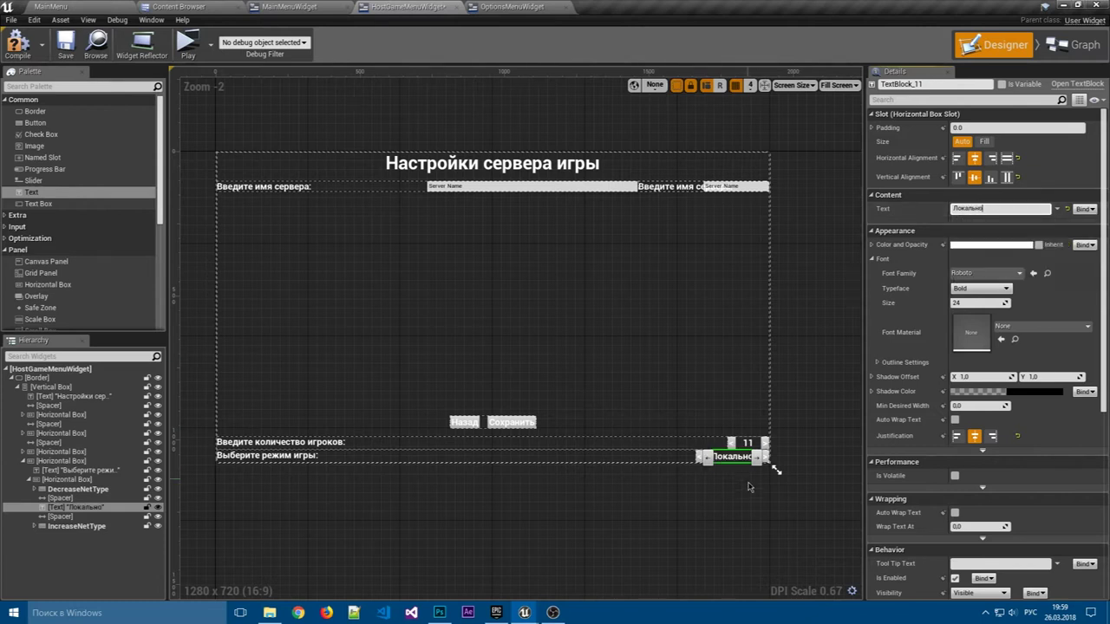
left_click(693, 487)
mouse_move(693, 487)
right_mouse_down()
mouse_move(659, 431)
mouse_move(670, 494)
right_mouse_up()
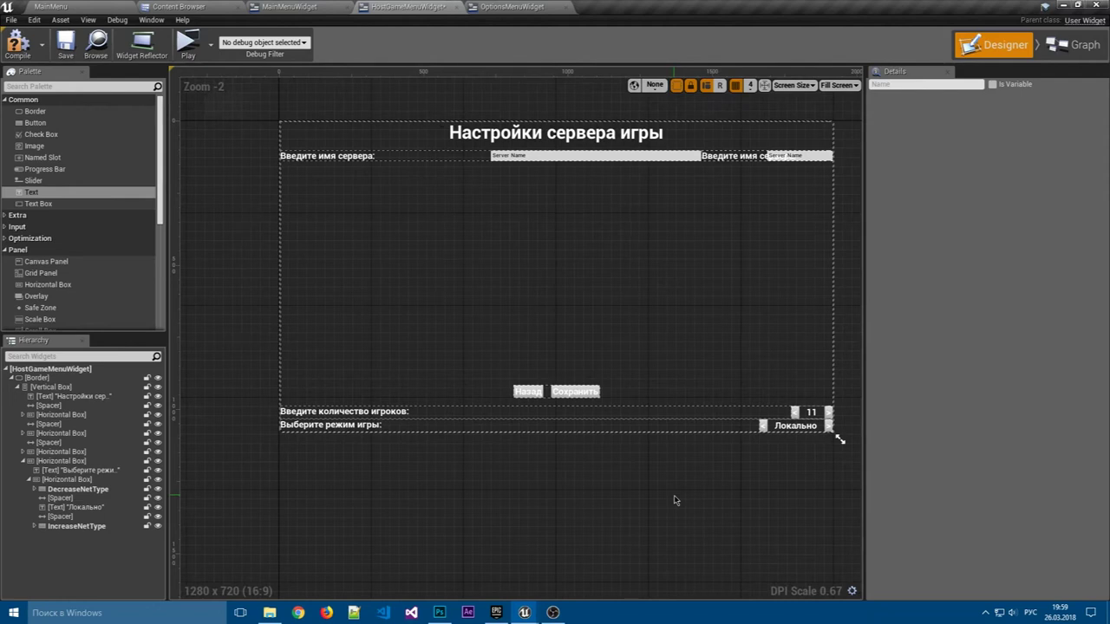
- Rename the game-mode row container NetType and the player-count container PlayerCount
left_click(23, 461)
left_click(31, 461)
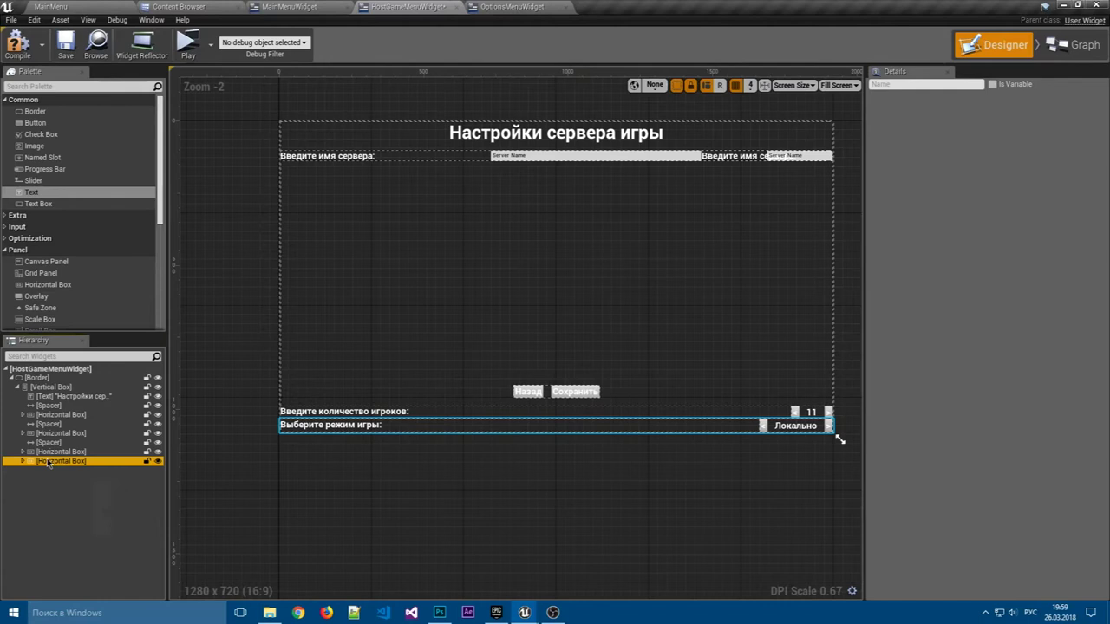
left_click(80, 463)
type("NetType")
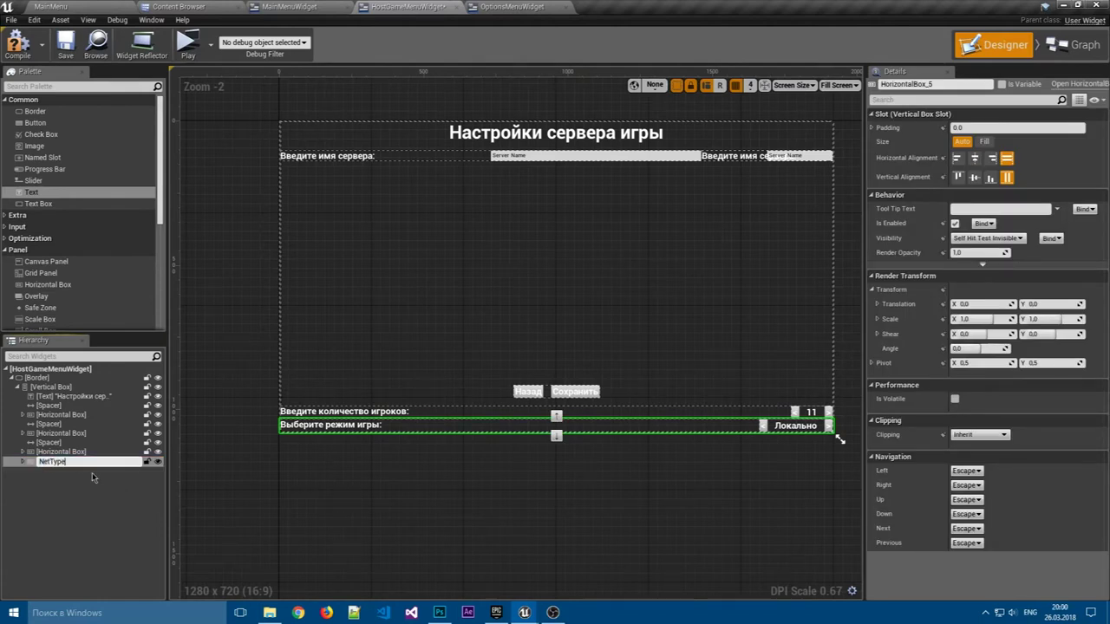
key("Return")
left_click(121, 452)
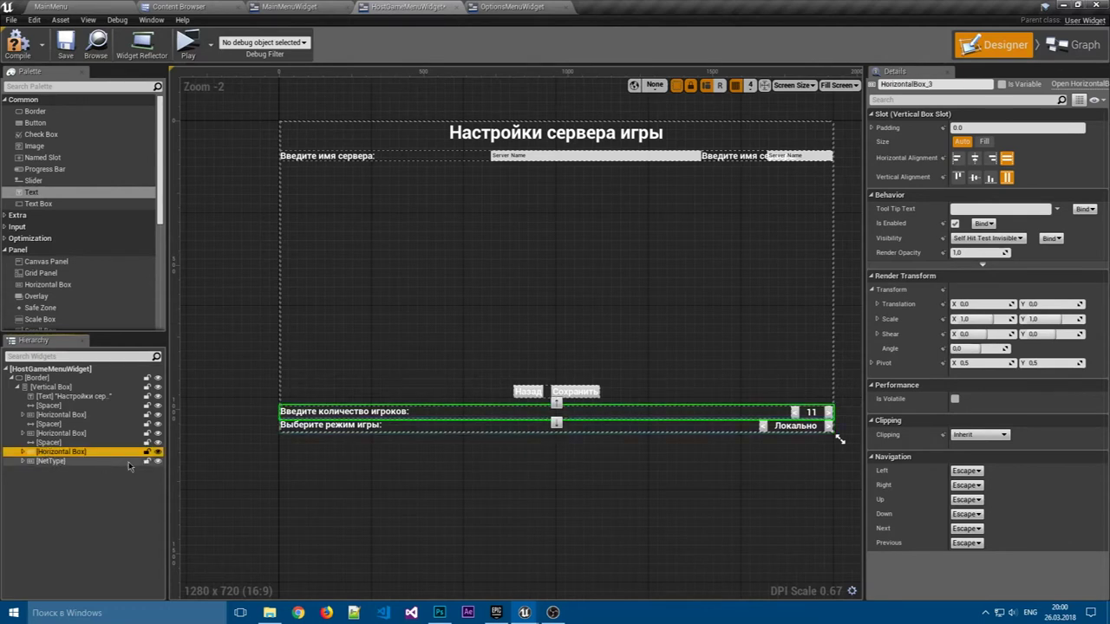
key("F2")
type("PlayerCpun")
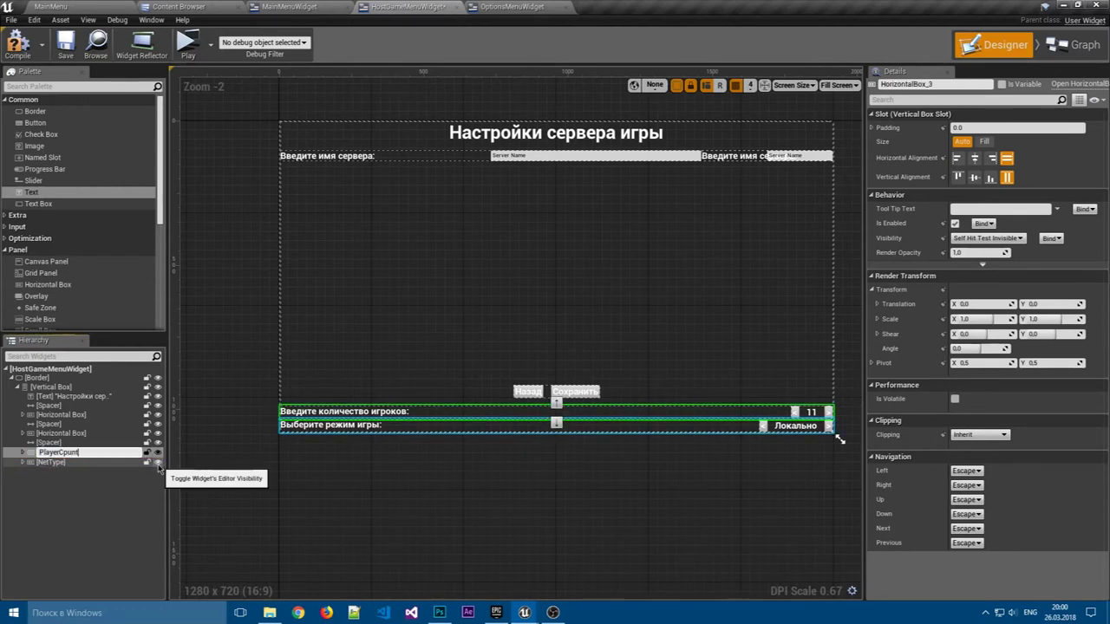
type("t")
key("Return")
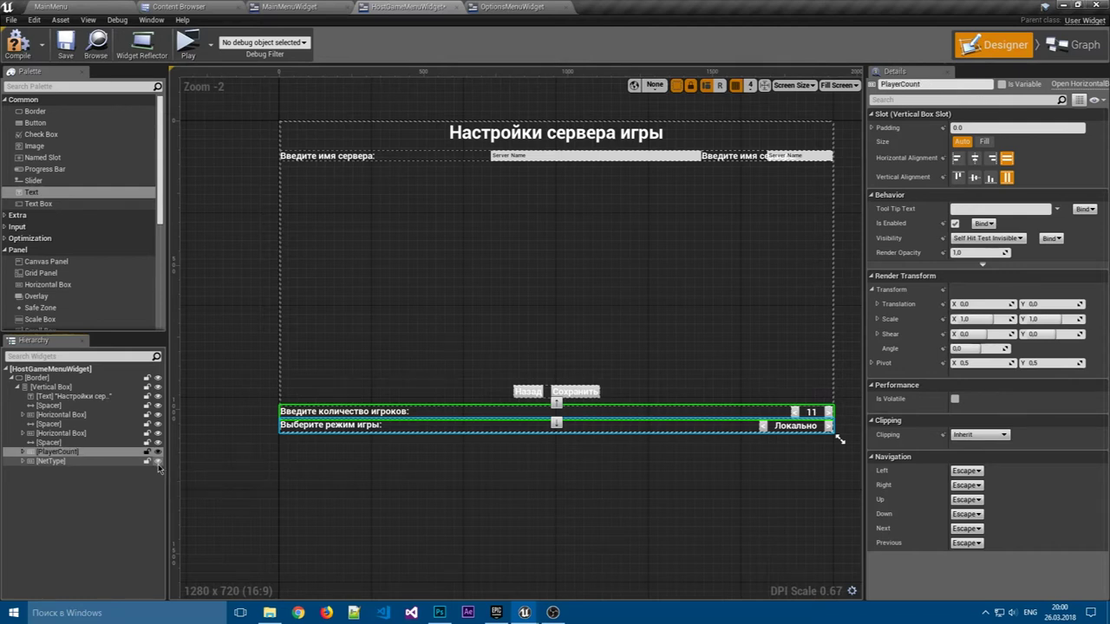
- Rename the server-name row container ServerName
left_click(65, 415)
key("F2")
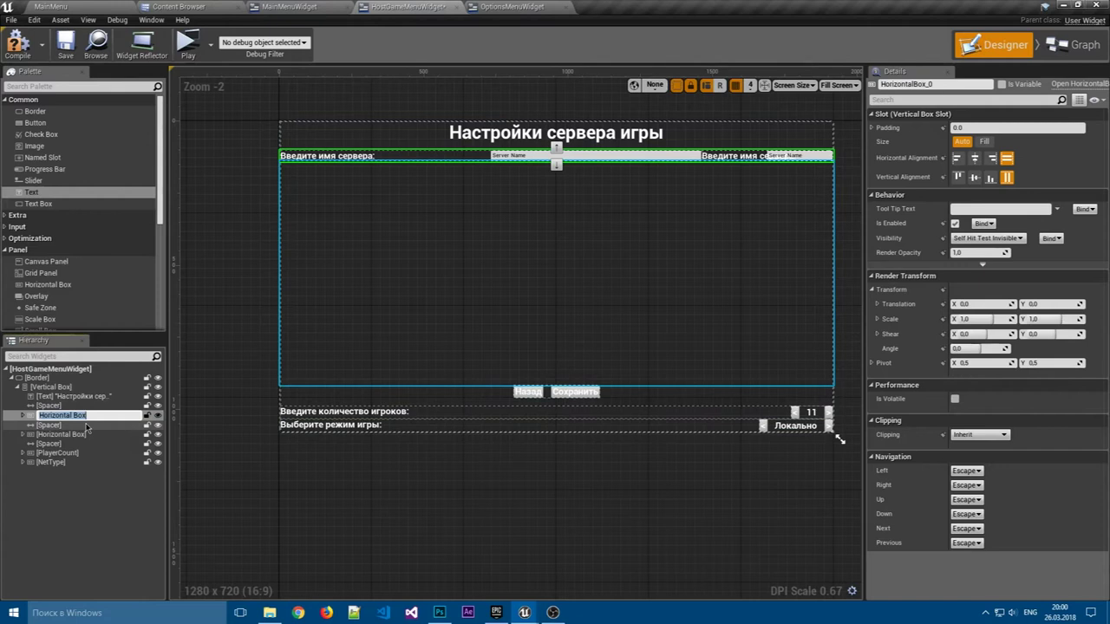
type("S")
key("Return")
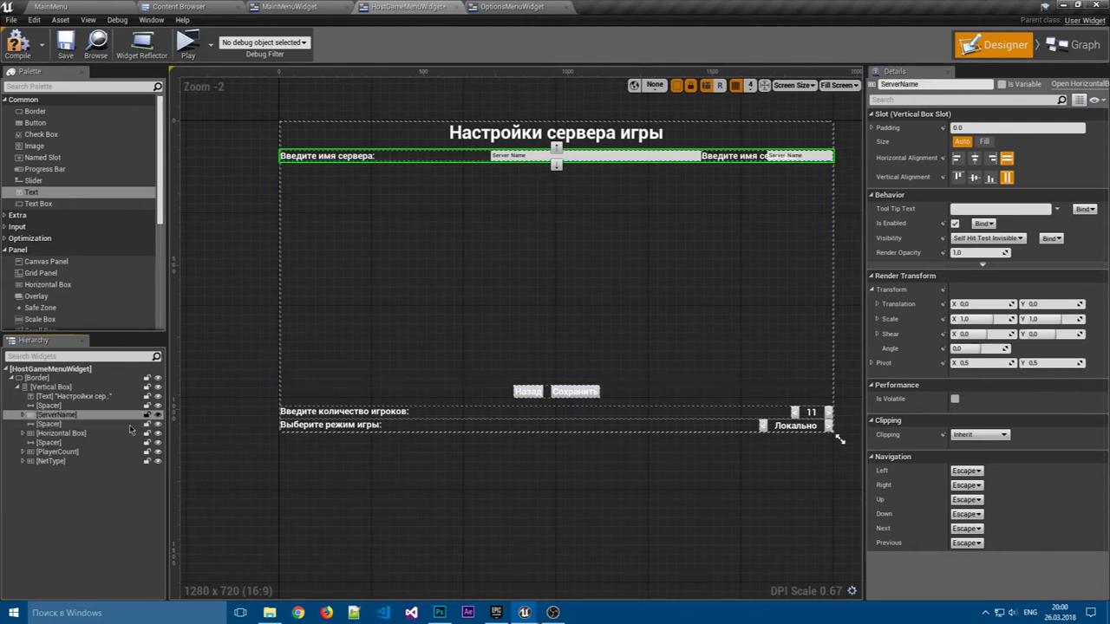
left_click(62, 433)
- Delete the duplicate server-name row container
left_click(732, 156)
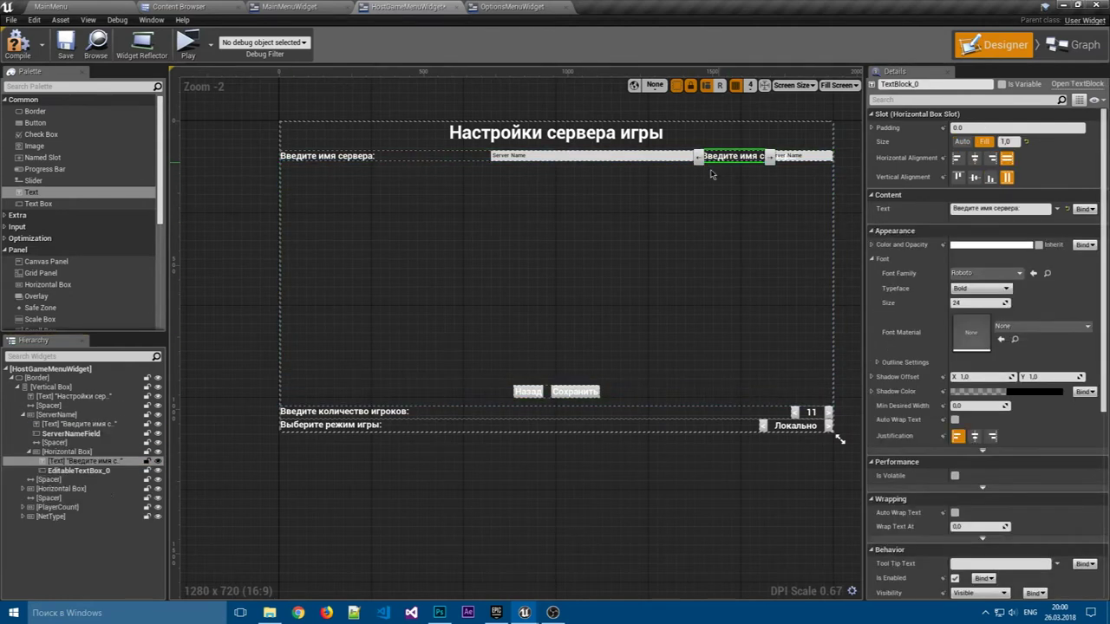
left_click(43, 451)
left_click(27, 452)
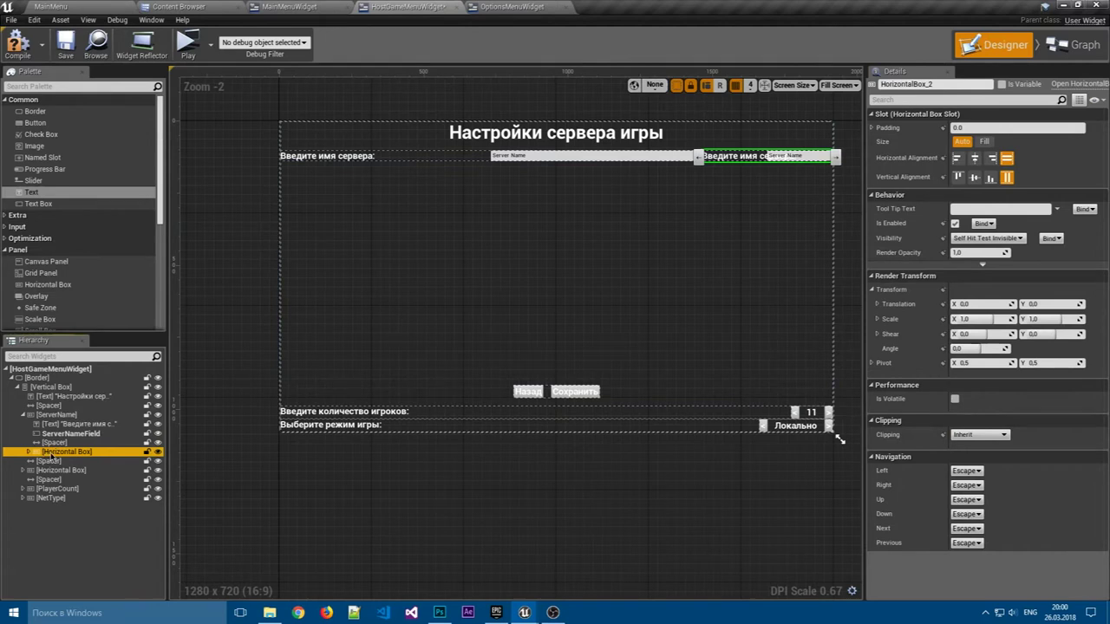
key("Delete")
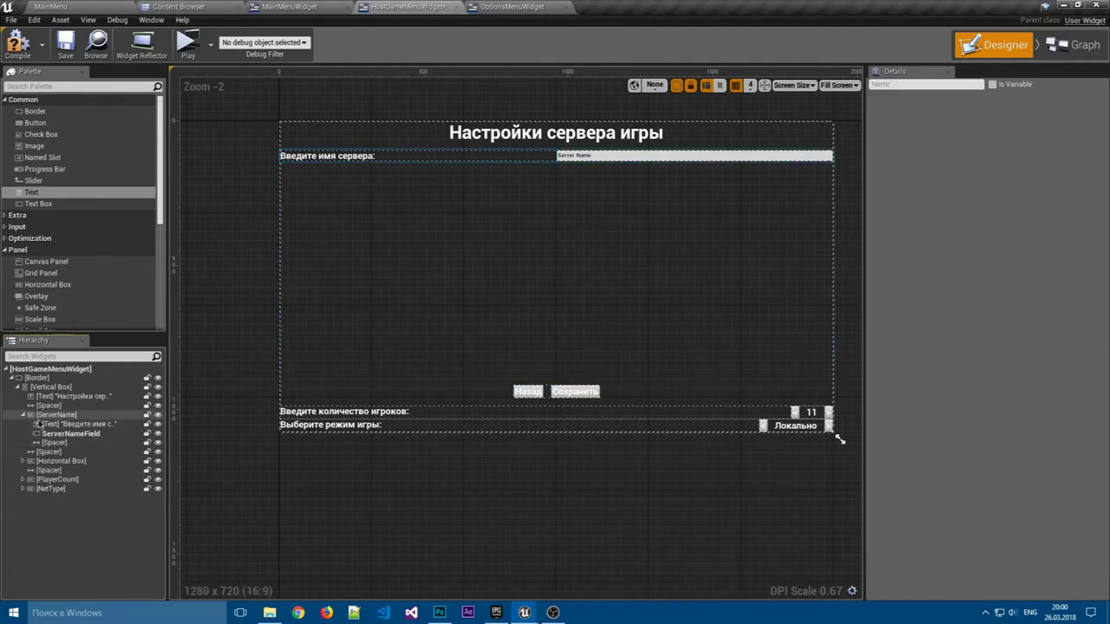
- Rename the row holding Назад and Сохранить to Buttons
left_click(24, 414)
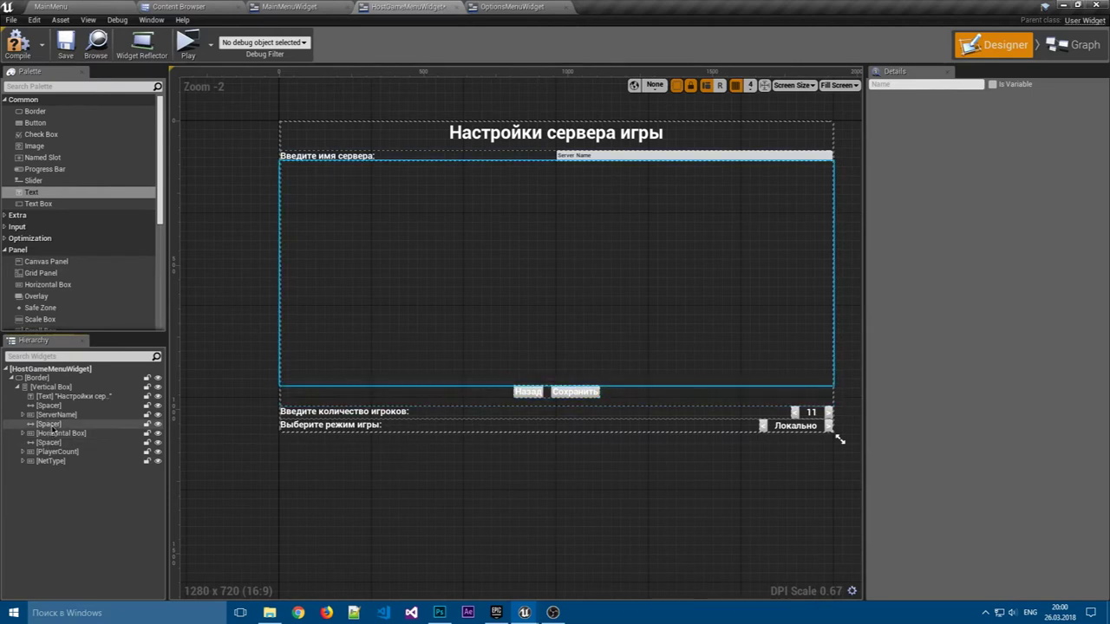
left_click(48, 424)
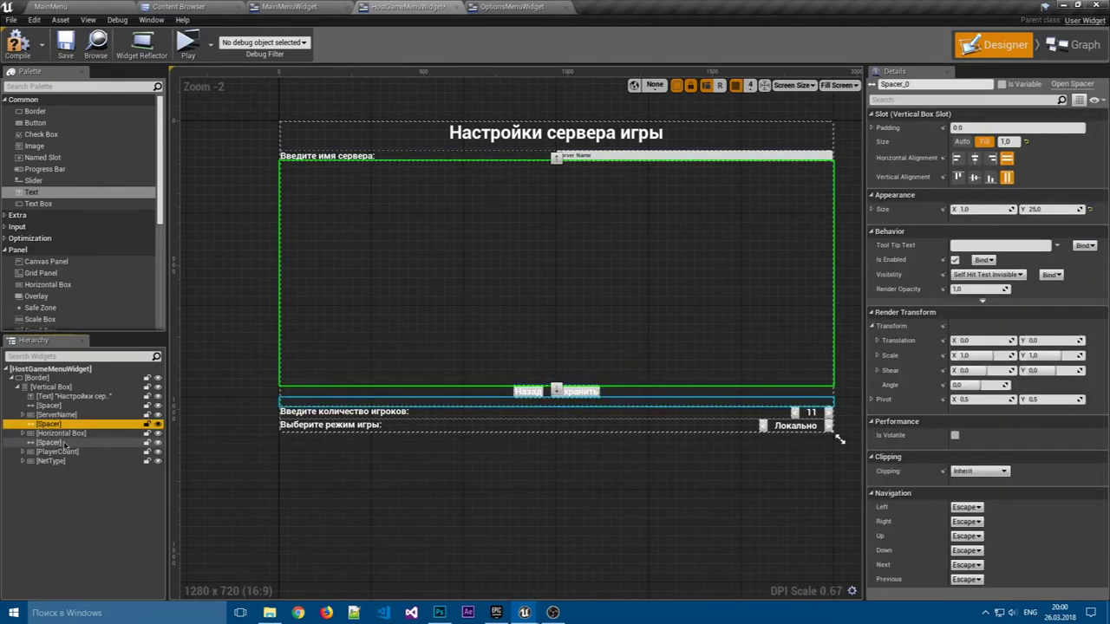
left_click(61, 432)
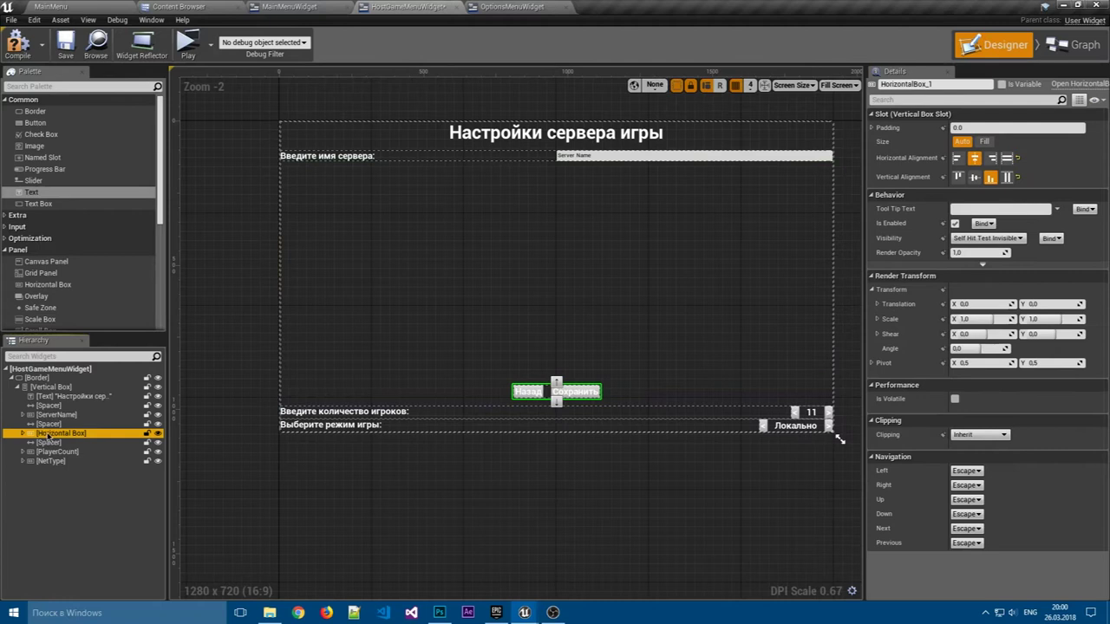
left_click(58, 434)
type("Buttons")
key("Return")
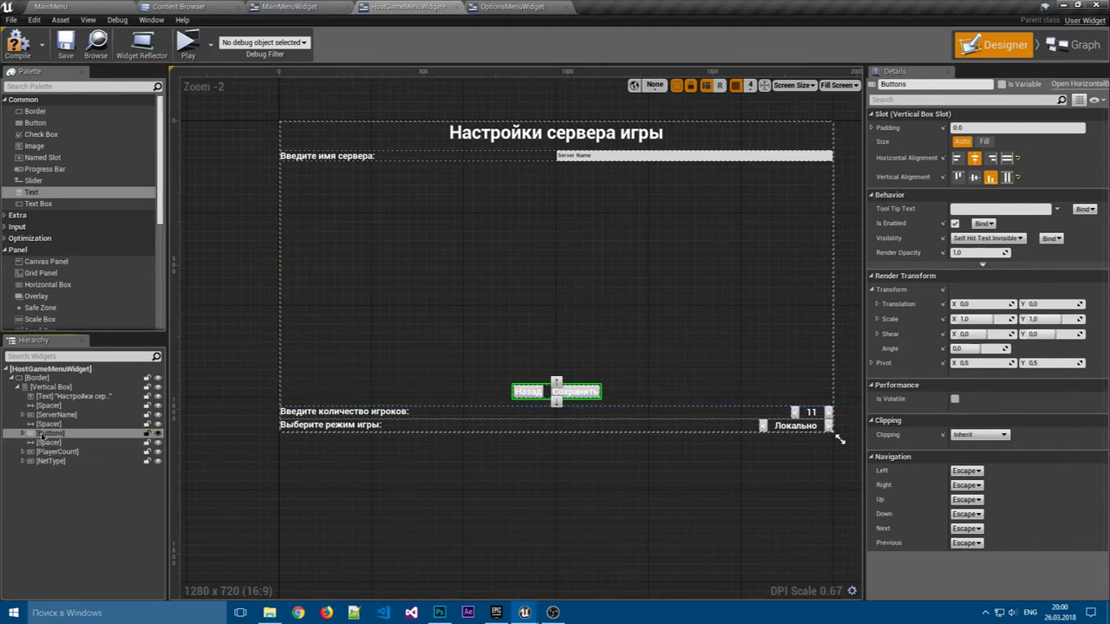
- Move Buttons below NetType and place the large spacer just above Buttons
left_click_drag(52, 433, 52, 466)
left_click(24, 462)
left_click(51, 451)
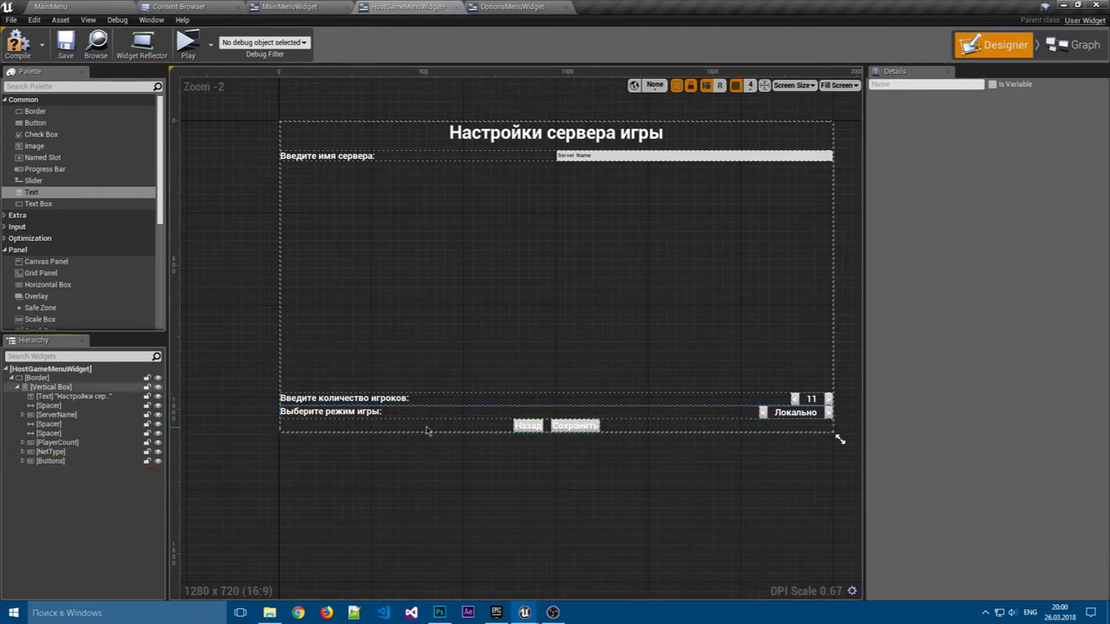
mouse_move(47, 432)
left_mouse_down()
mouse_move(62, 464)
mouse_move(50, 457)
left_mouse_up()
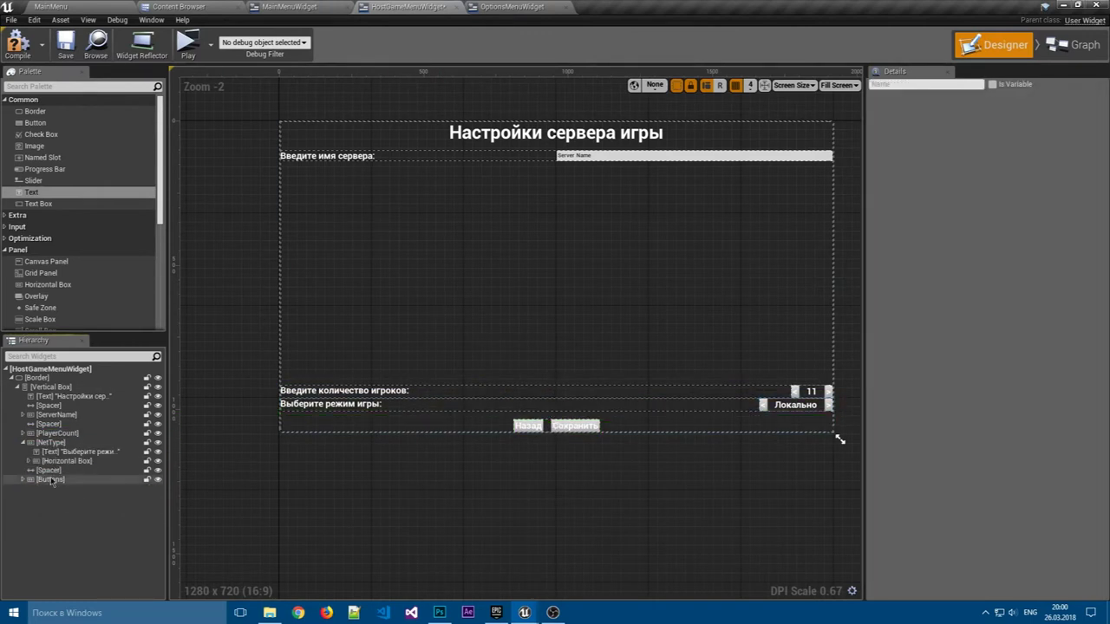
left_click(62, 426)
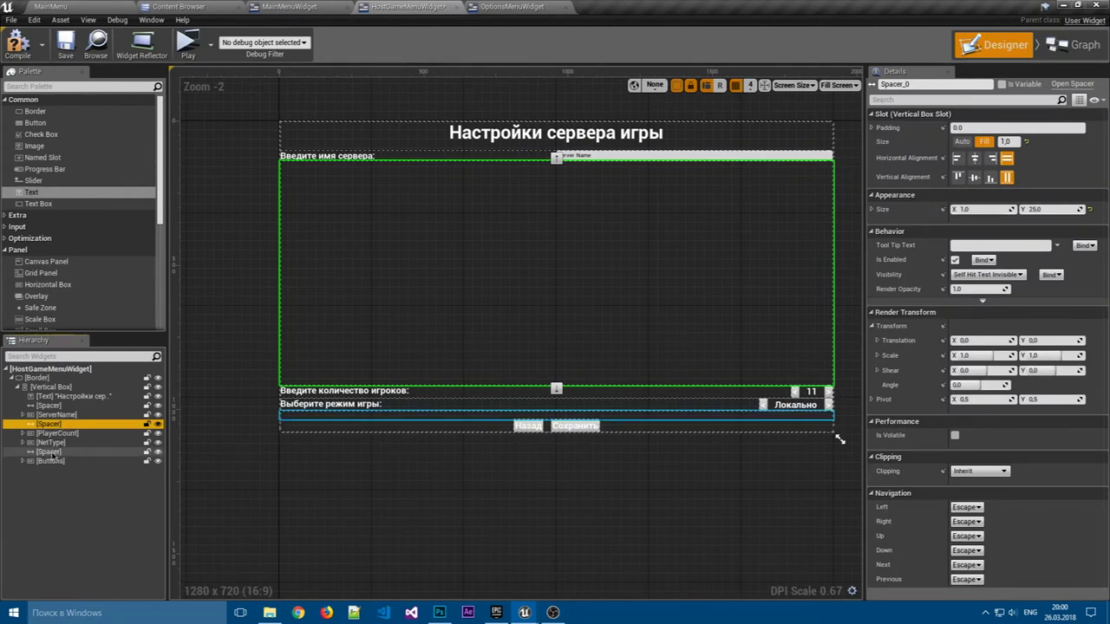
left_click_drag(51, 453, 68, 434)
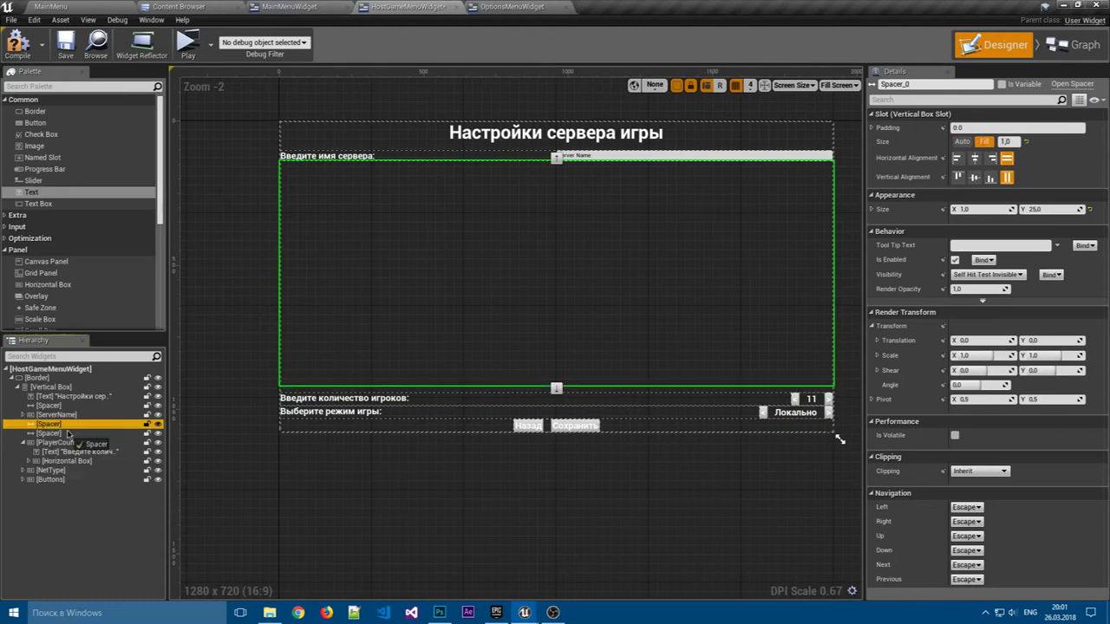
left_click_drag(68, 434, 57, 482)
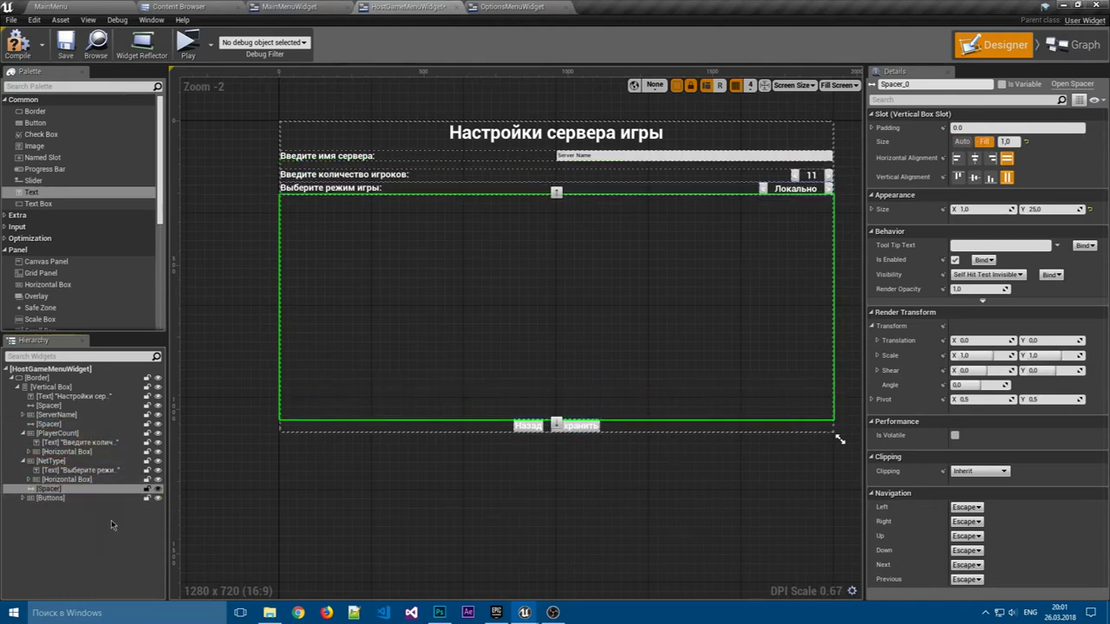
left_click(72, 538)
left_click(22, 461)
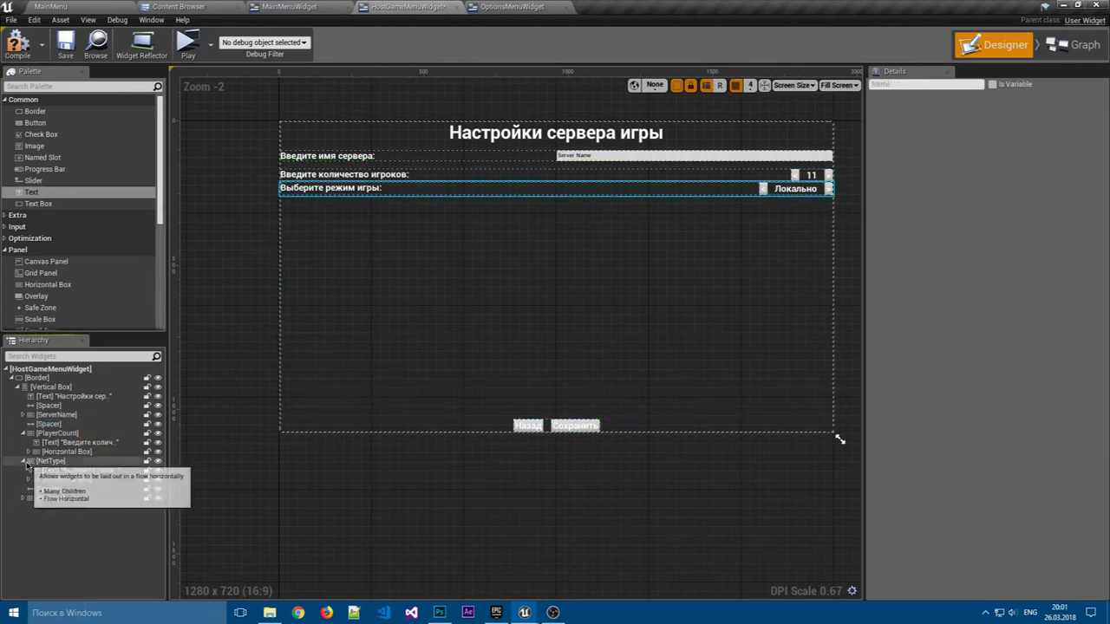
left_click(23, 434)
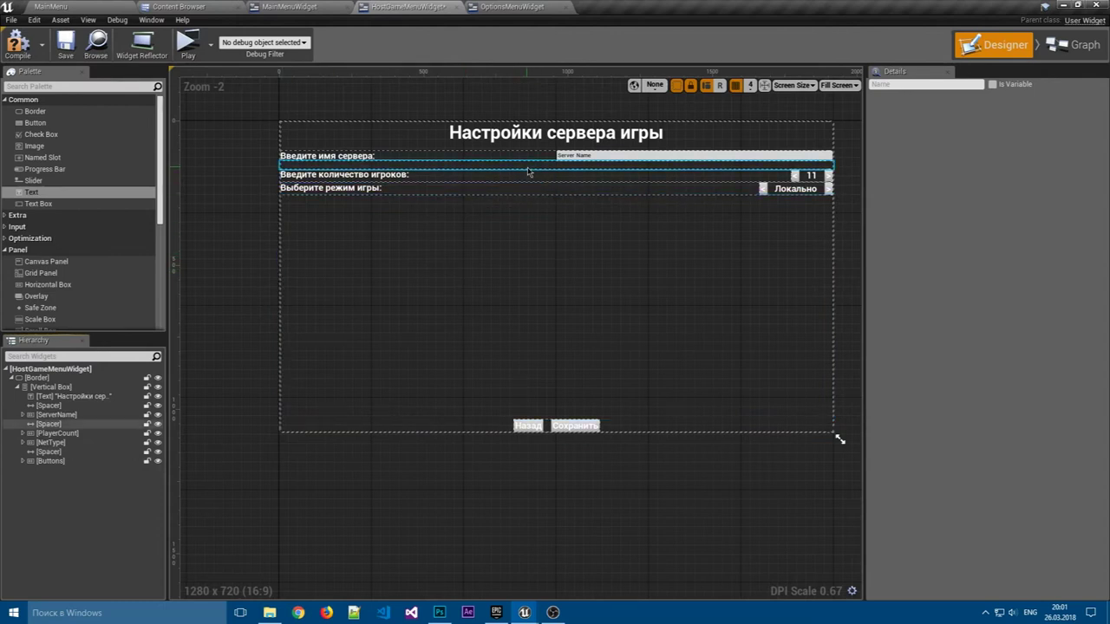
- Duplicate the thin spacer between PlayerCount and NetType, then save the widget blueprint
left_click(48, 424)
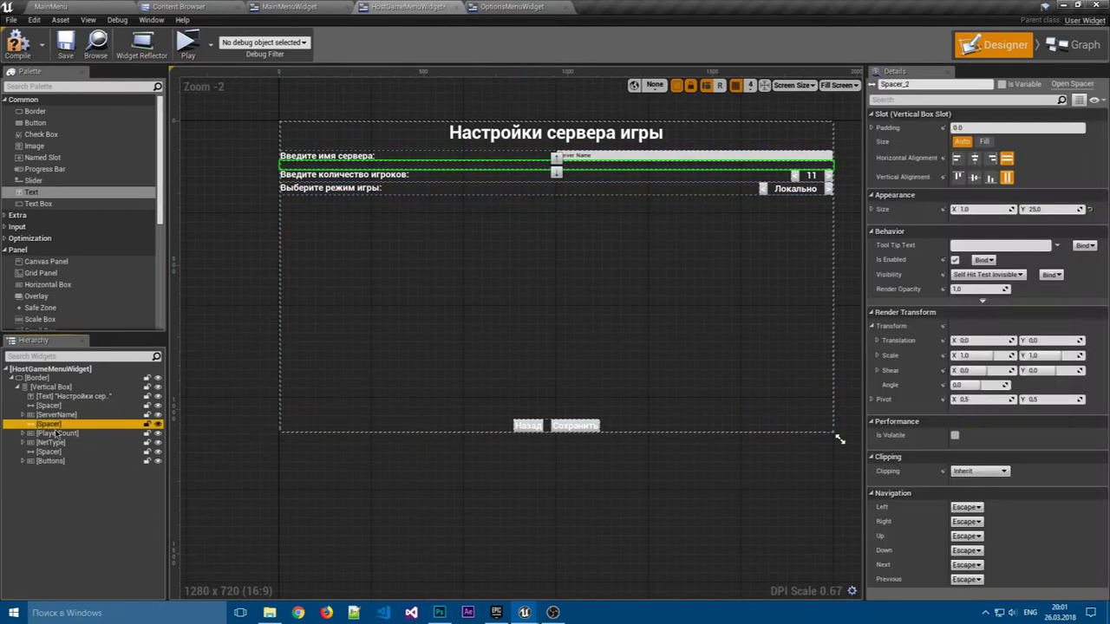
key("ctrl+v")
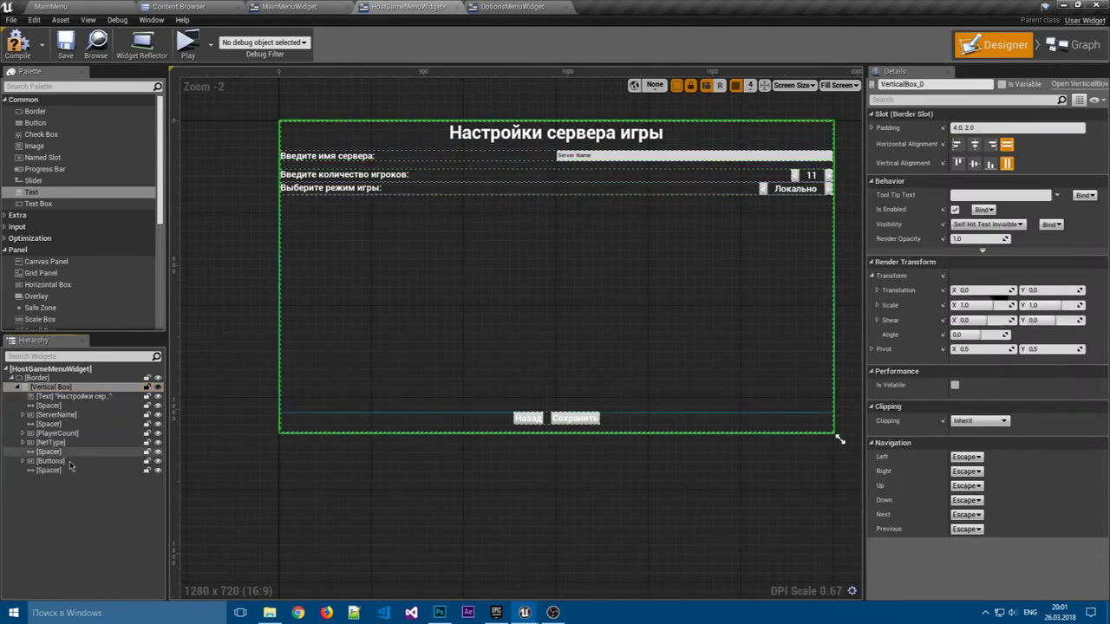
left_click_drag(45, 470, 52, 433)
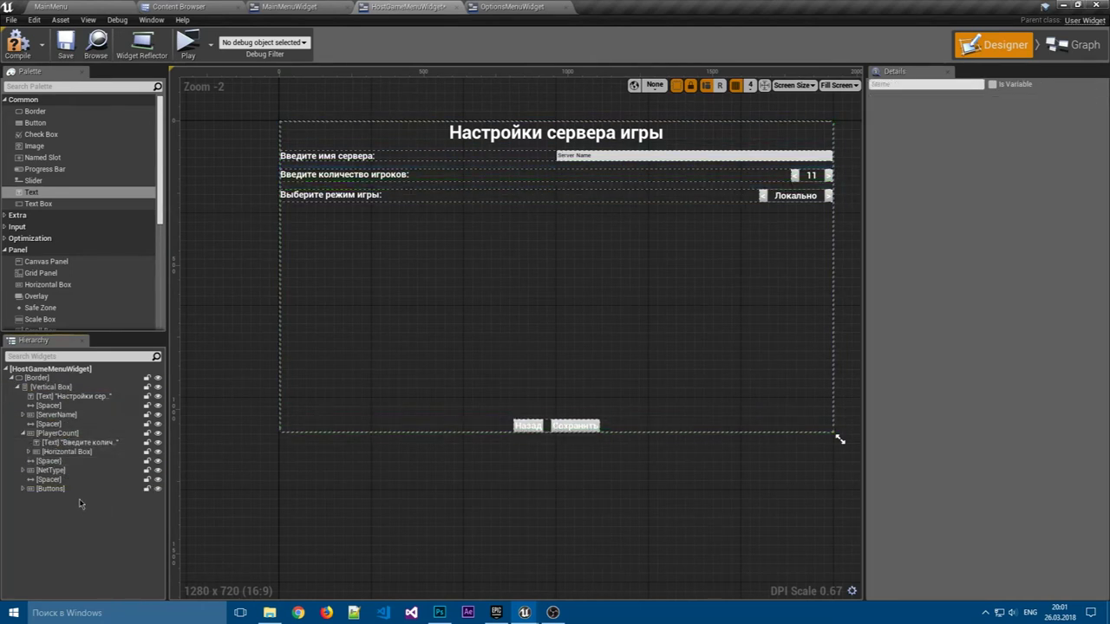
left_click(76, 52)
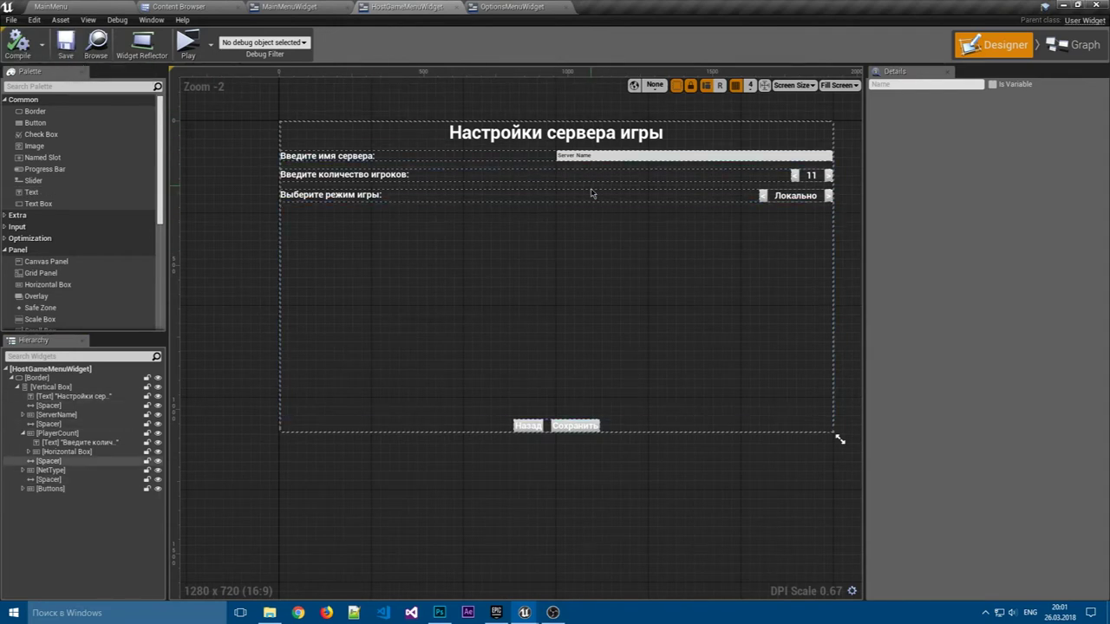
- Test the server settings menu in a standalone game preview via Настройки
left_click(188, 44)
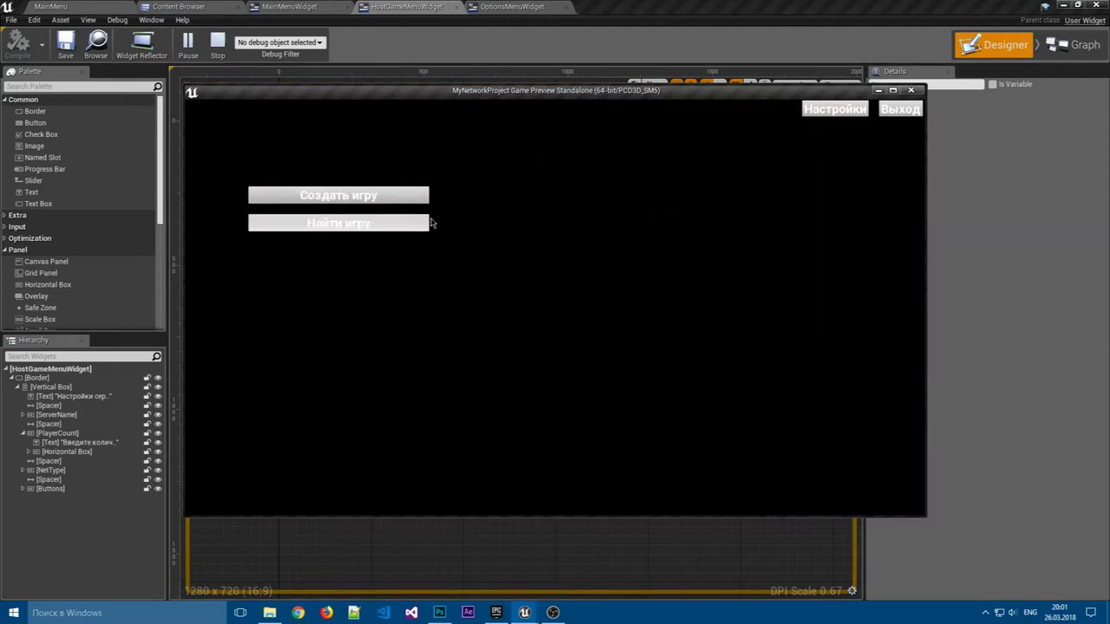
left_click(827, 110)
left_click(400, 197)
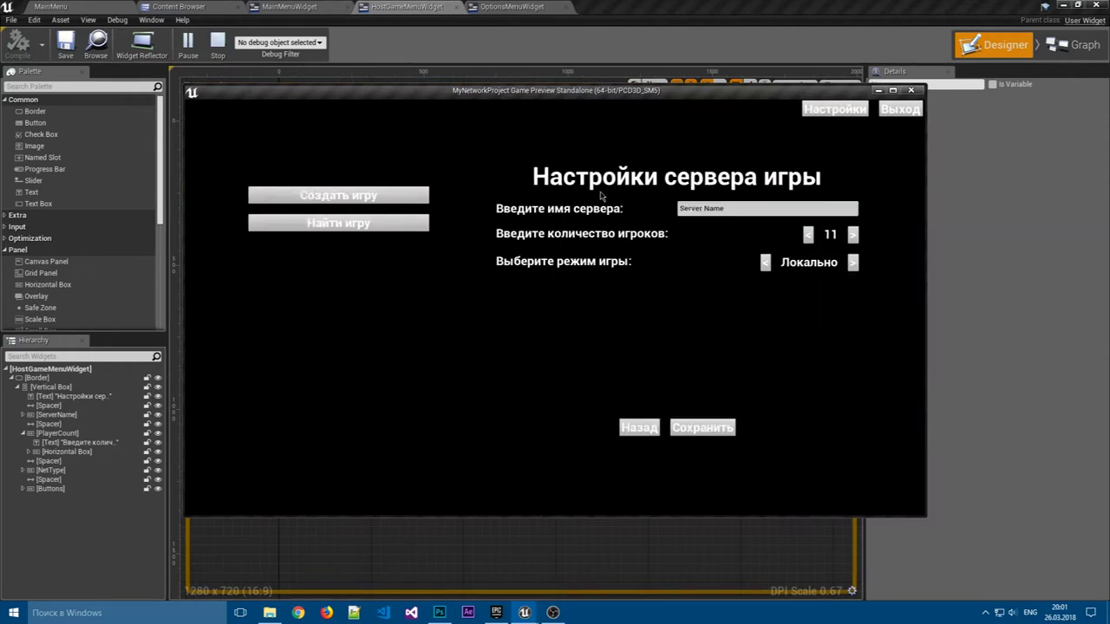
left_click(910, 91)
left_click(188, 43)
mouse_move(712, 98)
left_mouse_down()
mouse_move(648, 101)
mouse_move(629, 167)
mouse_move(636, 123)
left_mouse_up()
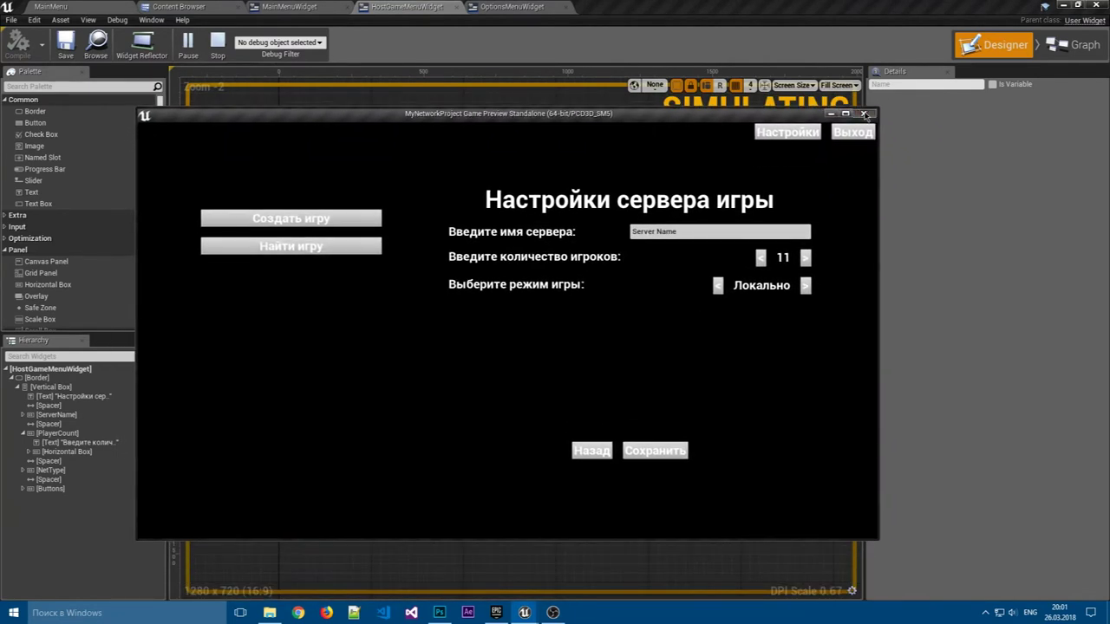
left_click(864, 114)
- Relaunch the preview from the MainMenu level, then return to the HostGameMenuWidget designer
left_click(298, 6)
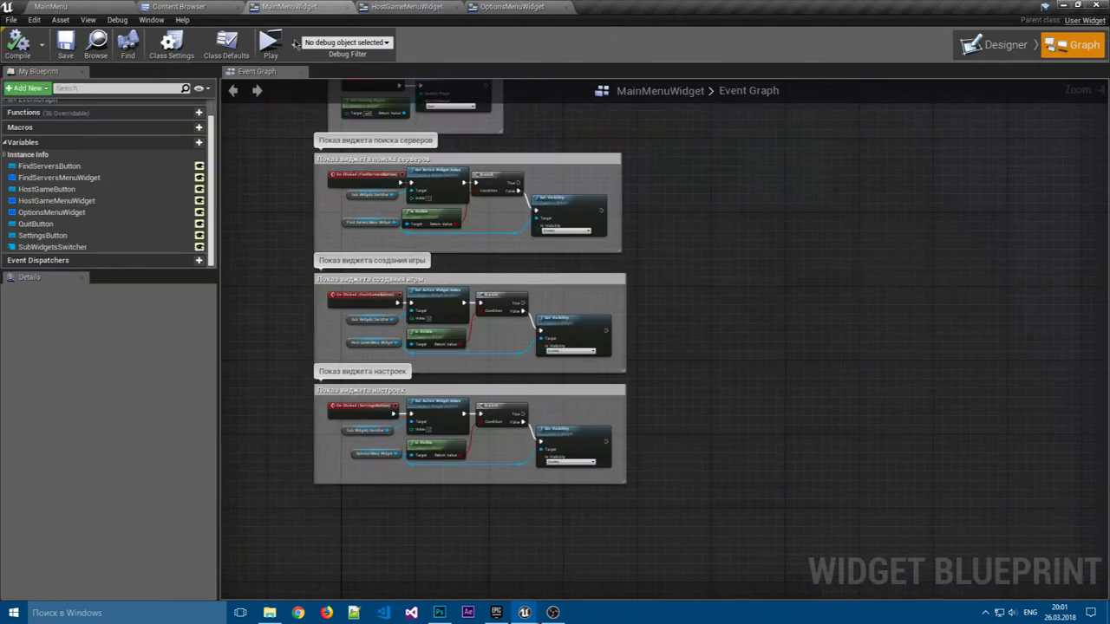
left_click(83, 6)
left_click(601, 57)
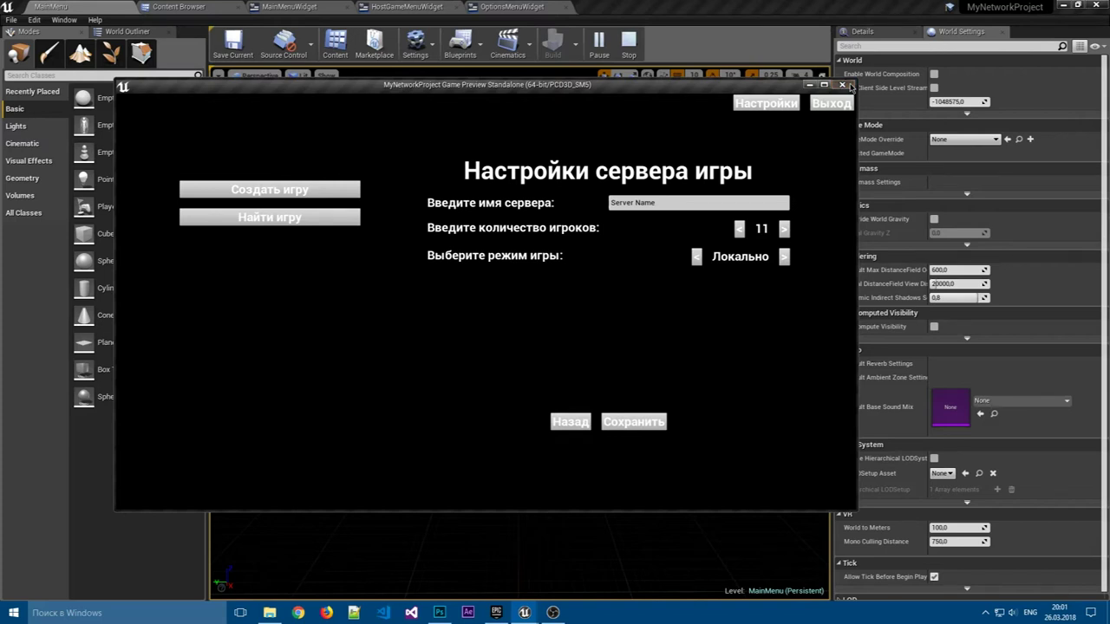
left_click(846, 86)
left_click(406, 6)
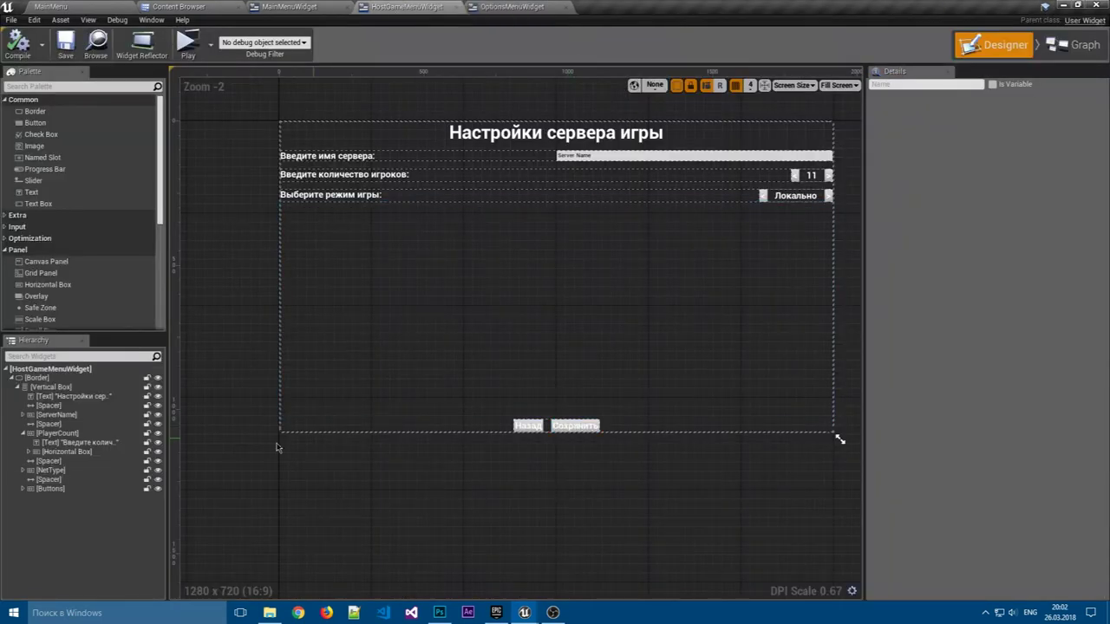
- Rename the Сохранить button to StartButton
left_click(407, 407)
left_click(575, 426)
key("alt+shift")
type("ы")
key("BackSpace")
key("alt+shift")
type("StartButto")
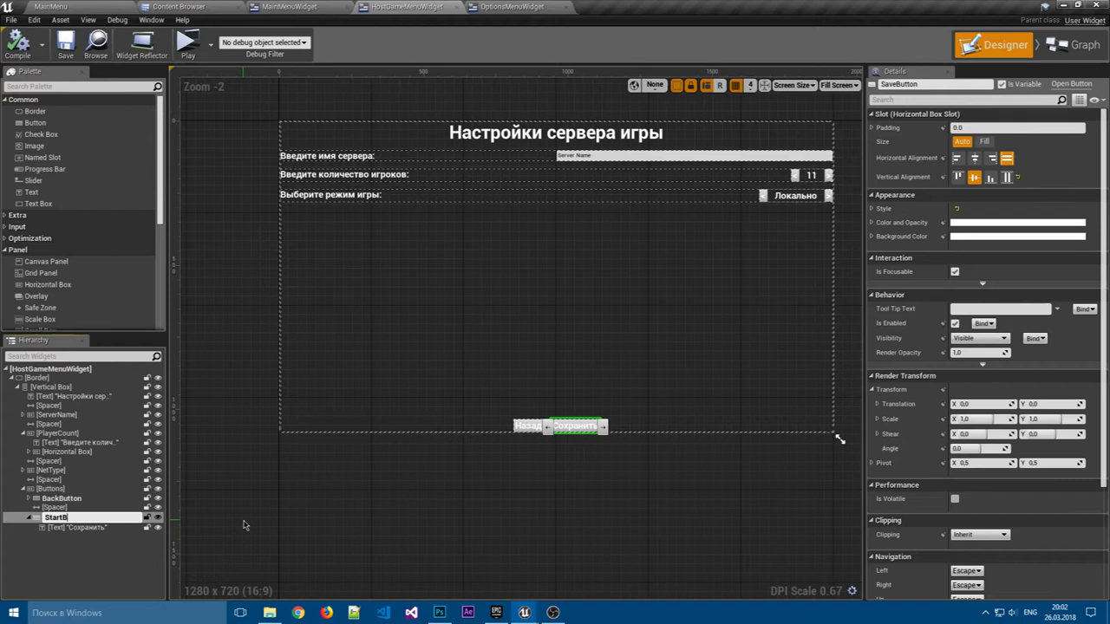
type("n")
key("Return")
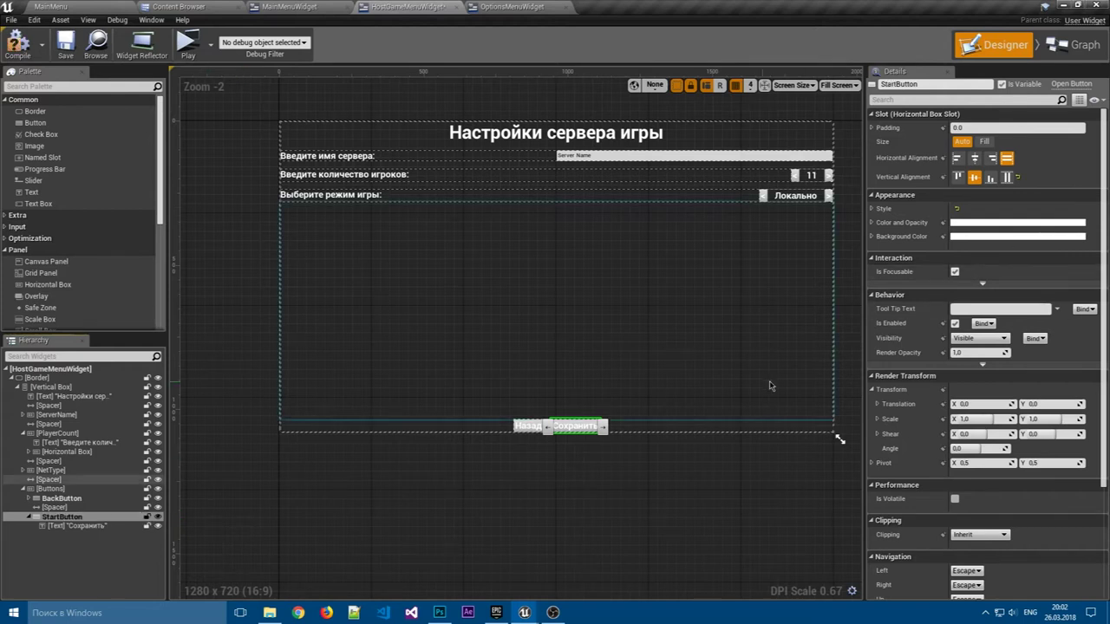
- Change StartButton's label text to 'Начать'
left_click(100, 526)
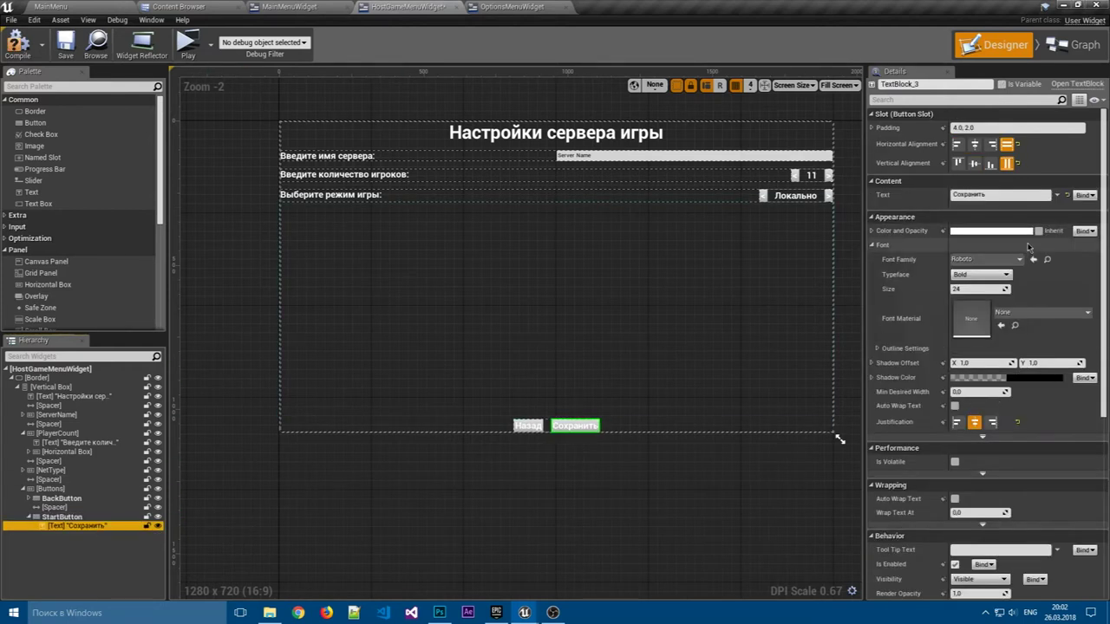
left_click(971, 194)
type("Нача")
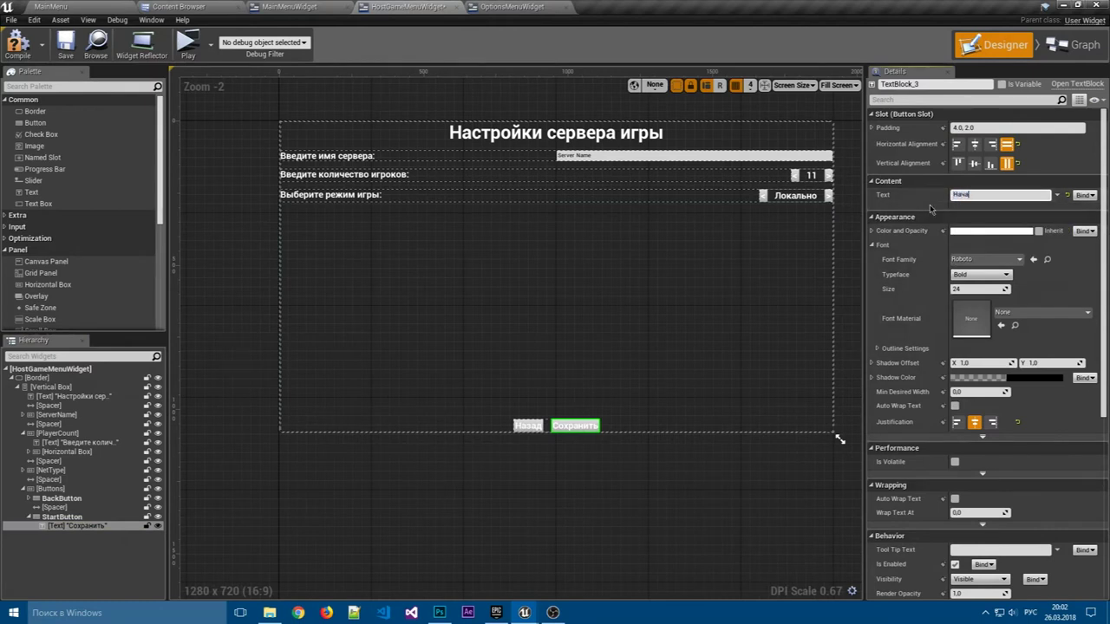
type("ть")
key("Return")
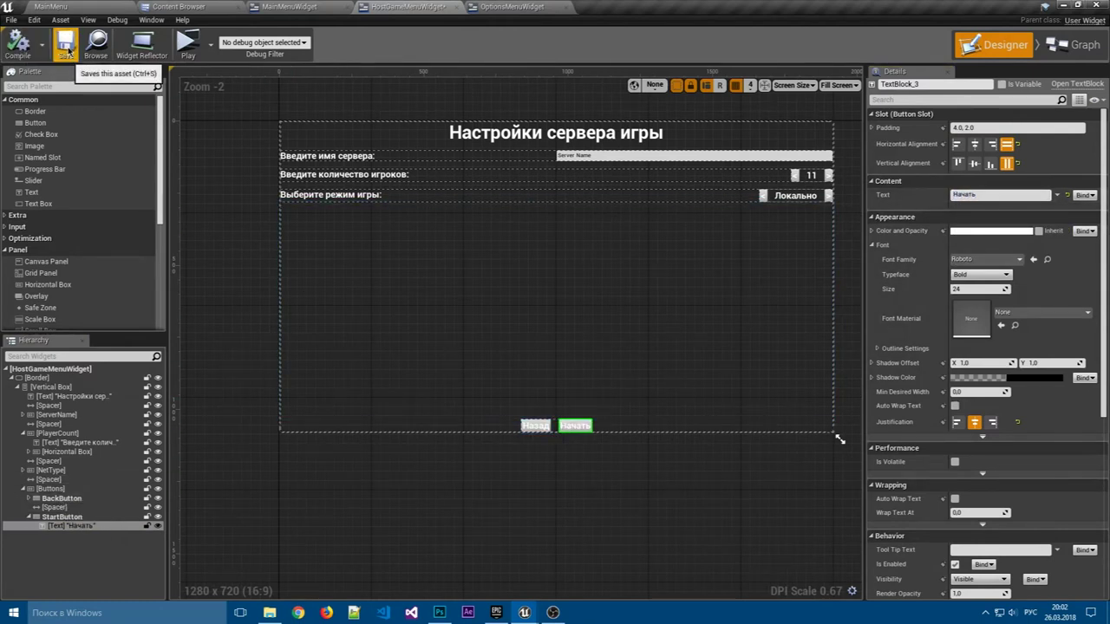
left_click(236, 200)
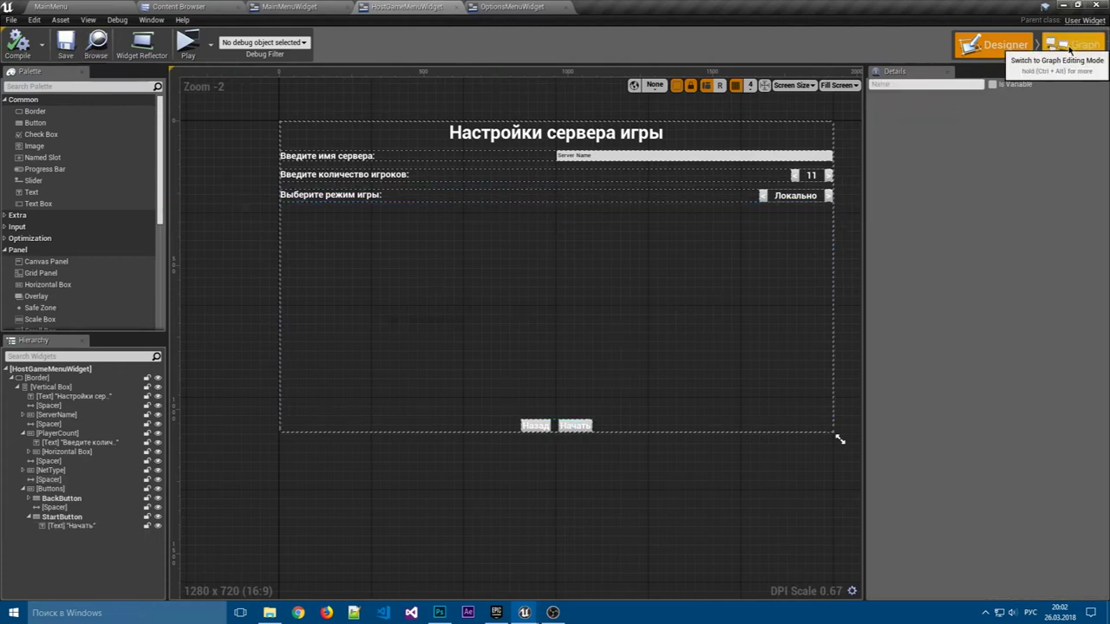
- Delete the unused Event Pre Construct and Event Tick nodes from HostGameMenuWidget's graph and save
left_click(1069, 49)
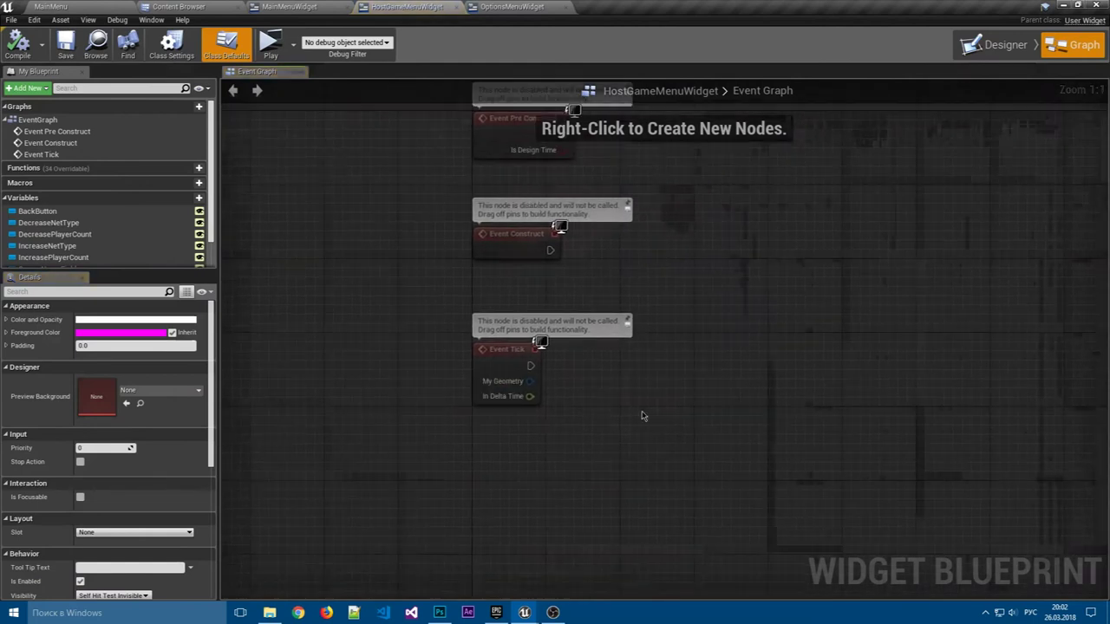
left_click(425, 260)
key("Delete")
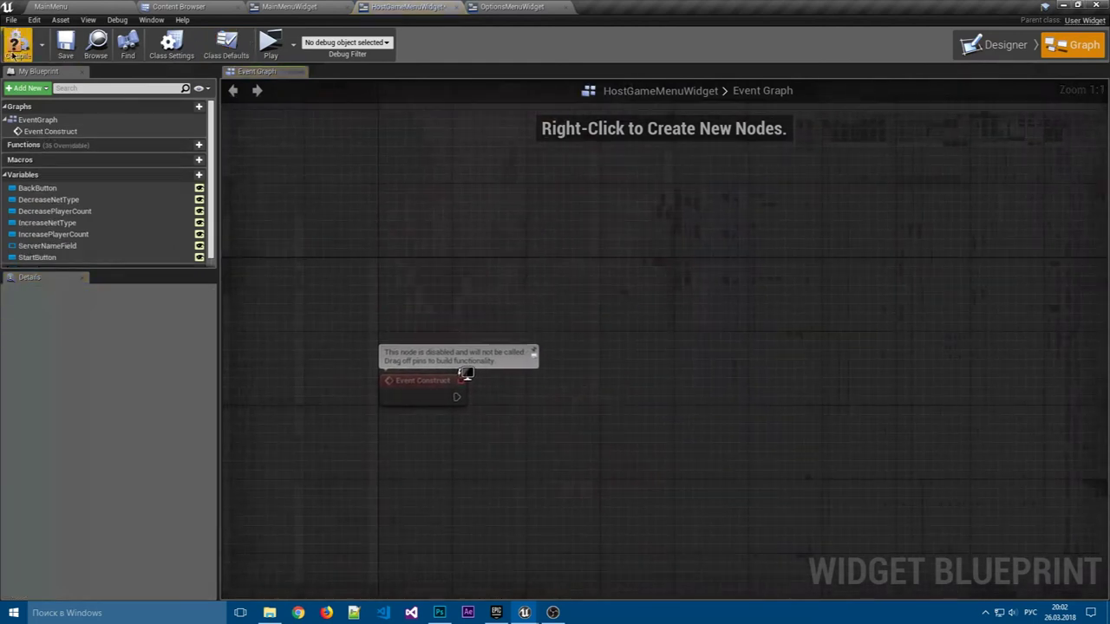
left_click(64, 46)
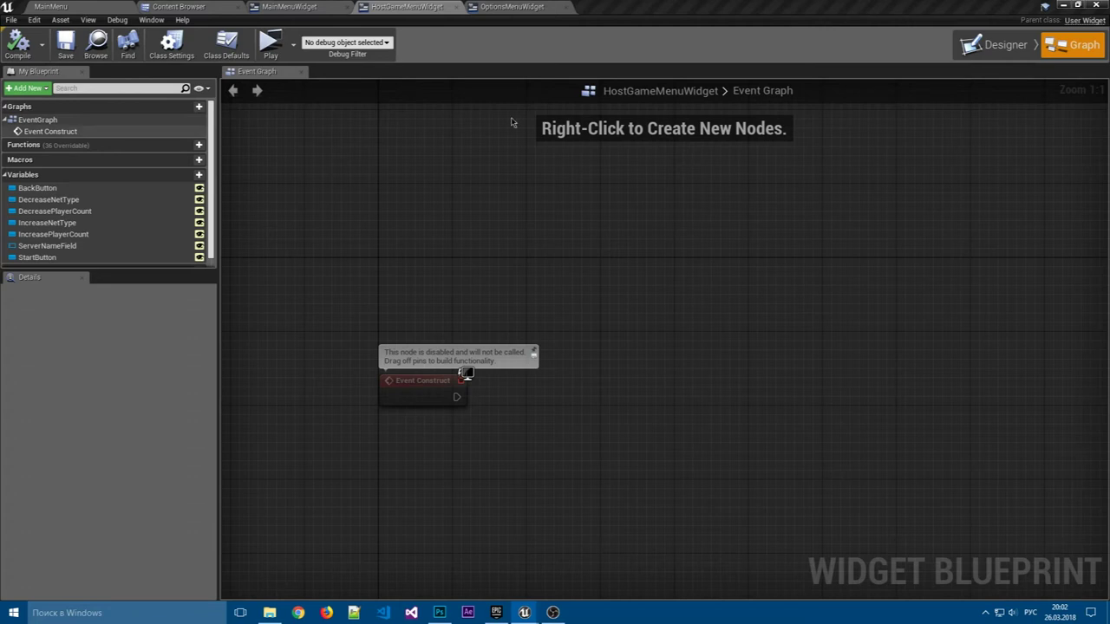
- Close the MainMenuWidget editor and check the GlobalGameInstanceRef variable's type in OptionsMenuWidget
left_click(339, 7)
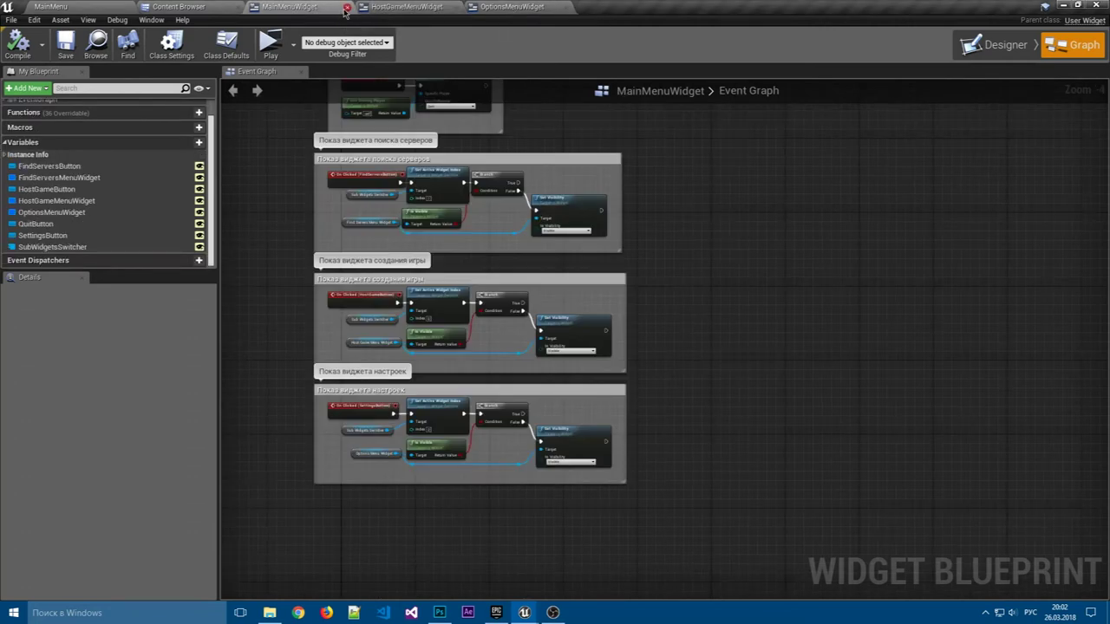
left_click(346, 7)
left_click(395, 9)
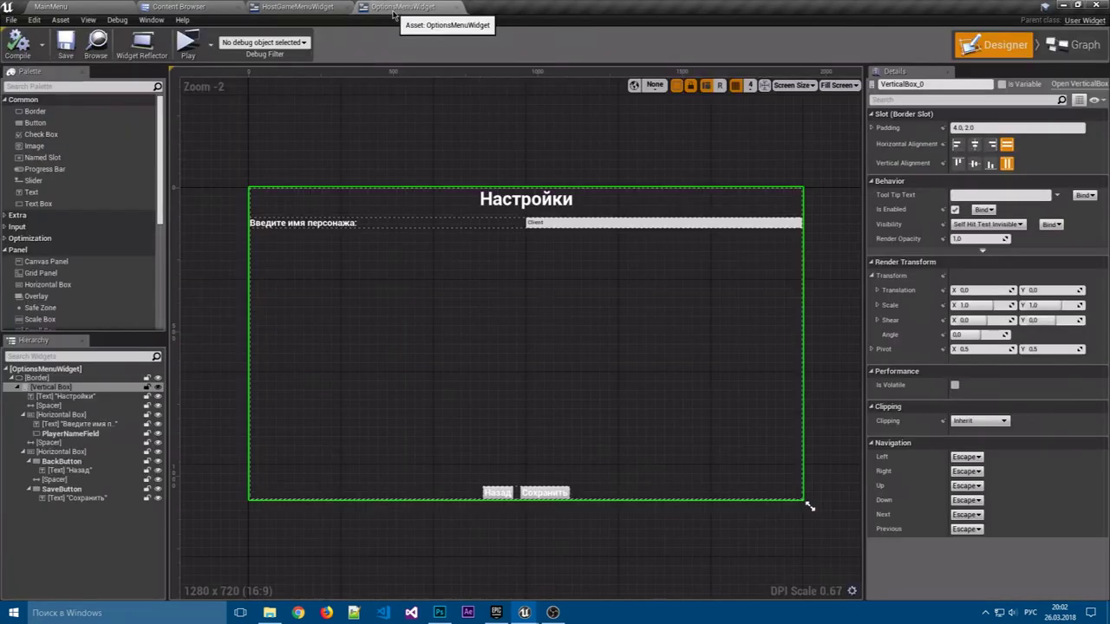
left_click(1075, 50)
scroll(495, 192, "up", 3)
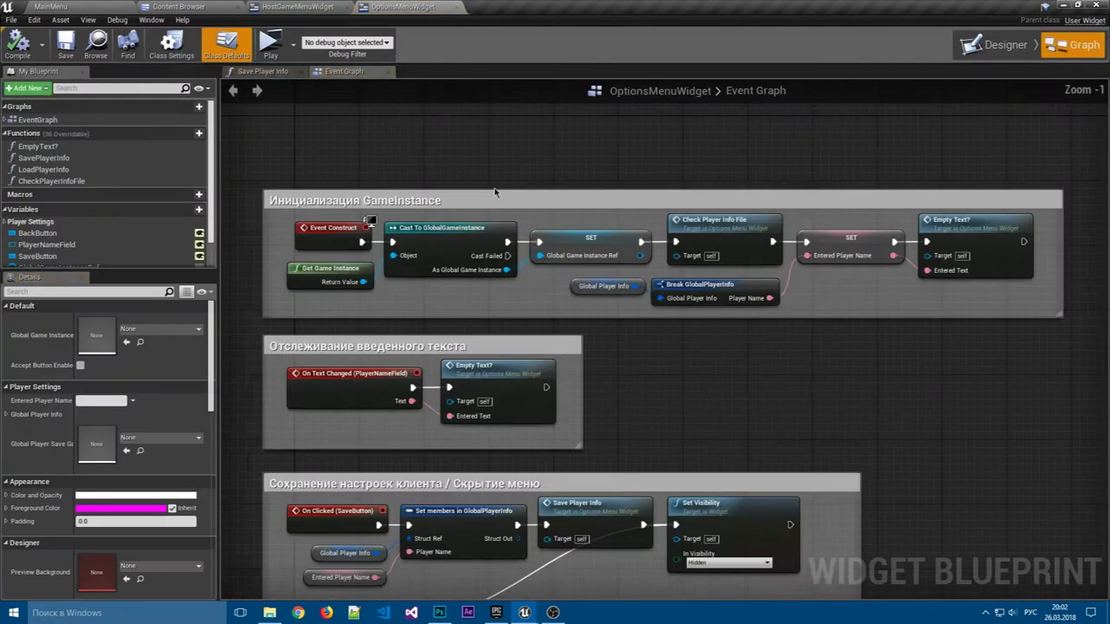
scroll(82, 238, "down", 1)
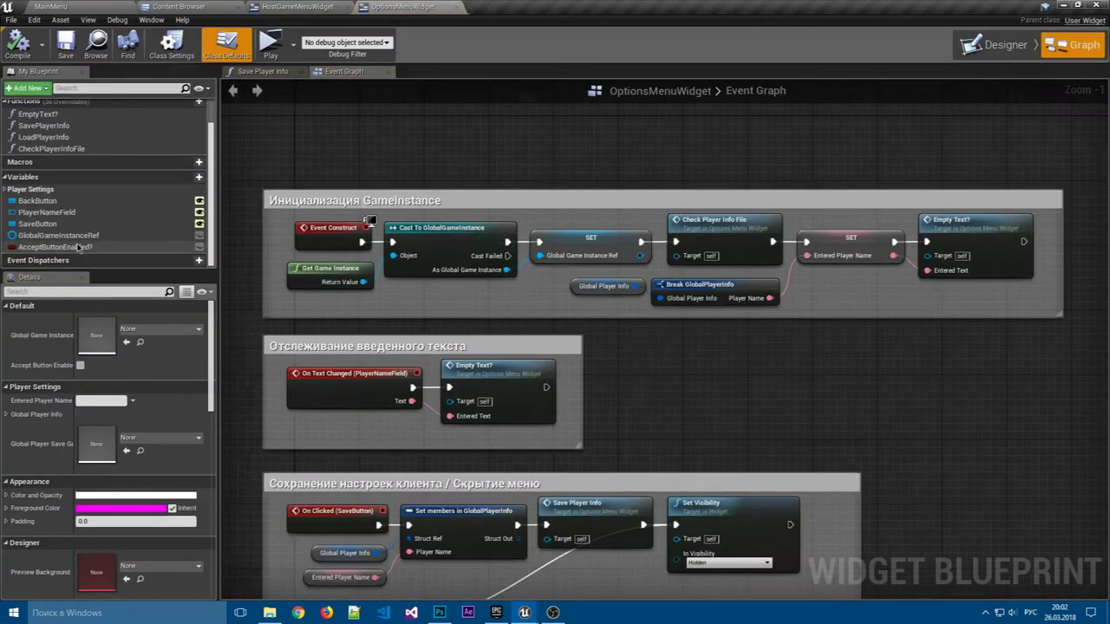
left_click(76, 240)
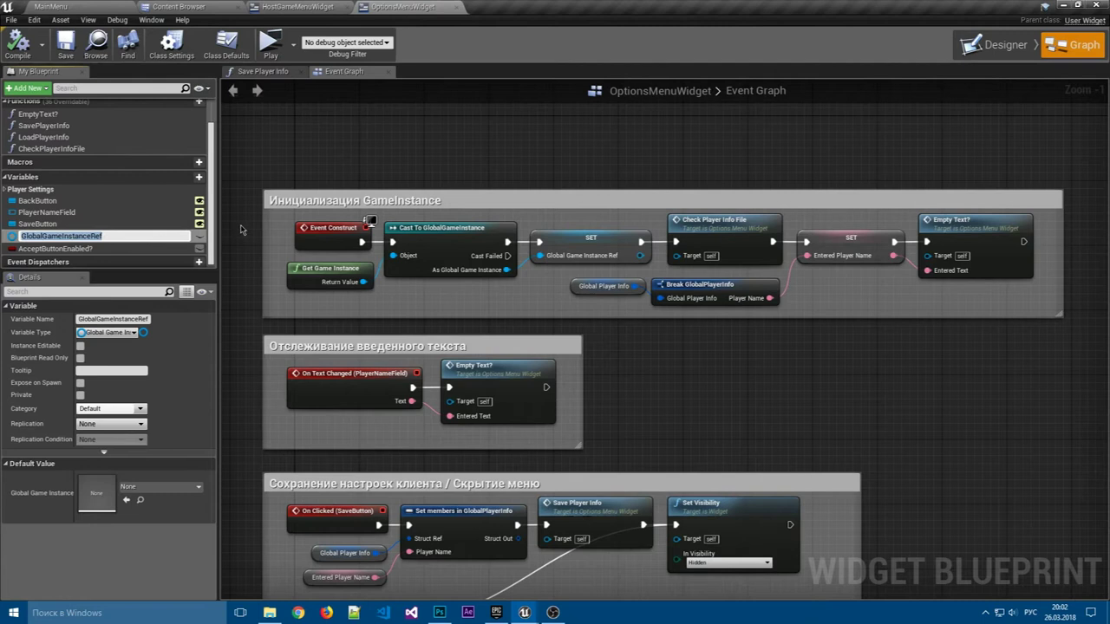
left_click(305, 6)
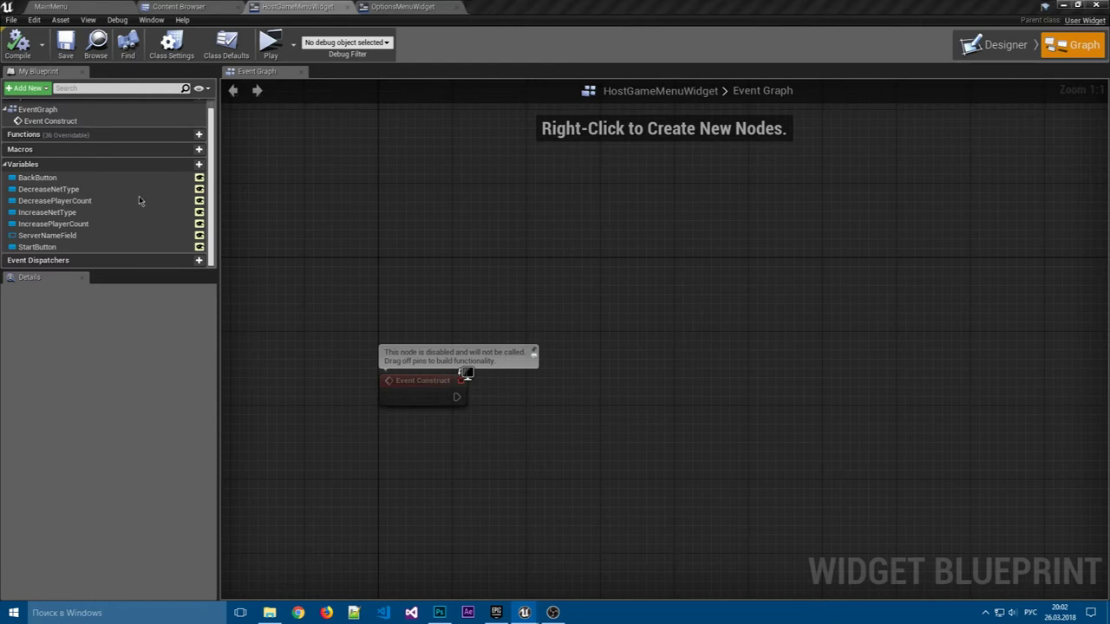
- Add a GlobalGameInstanceRef variable of type Global Game Instance object reference and compile
left_click(199, 164)
type("GlobalGameInstanceRef")
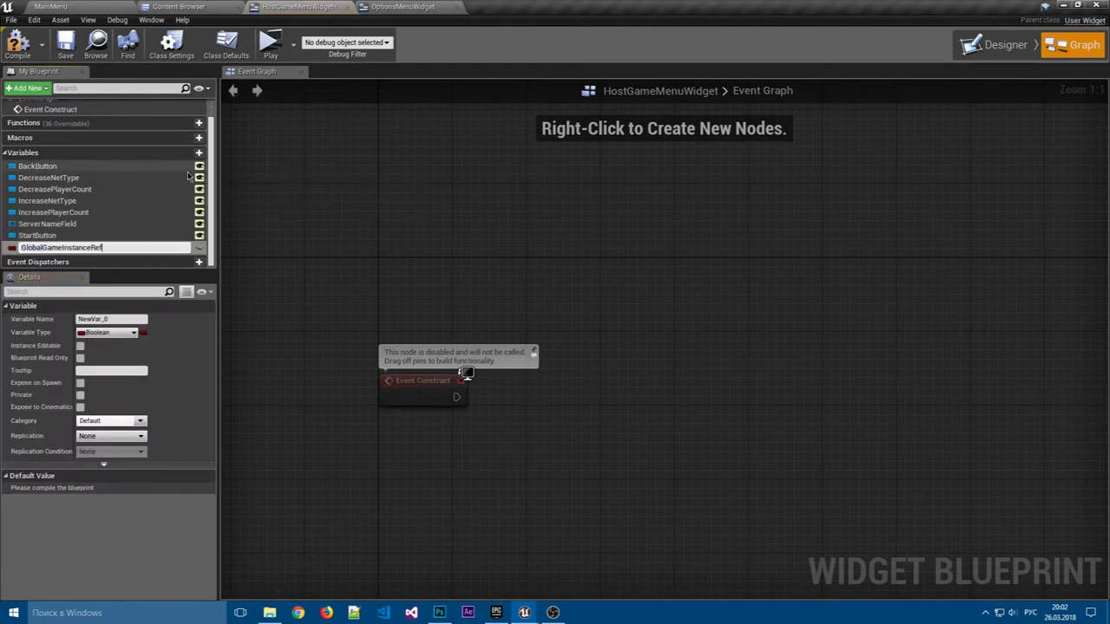
key("Return")
left_click(108, 332)
type("GlobalGameInstanceRef")
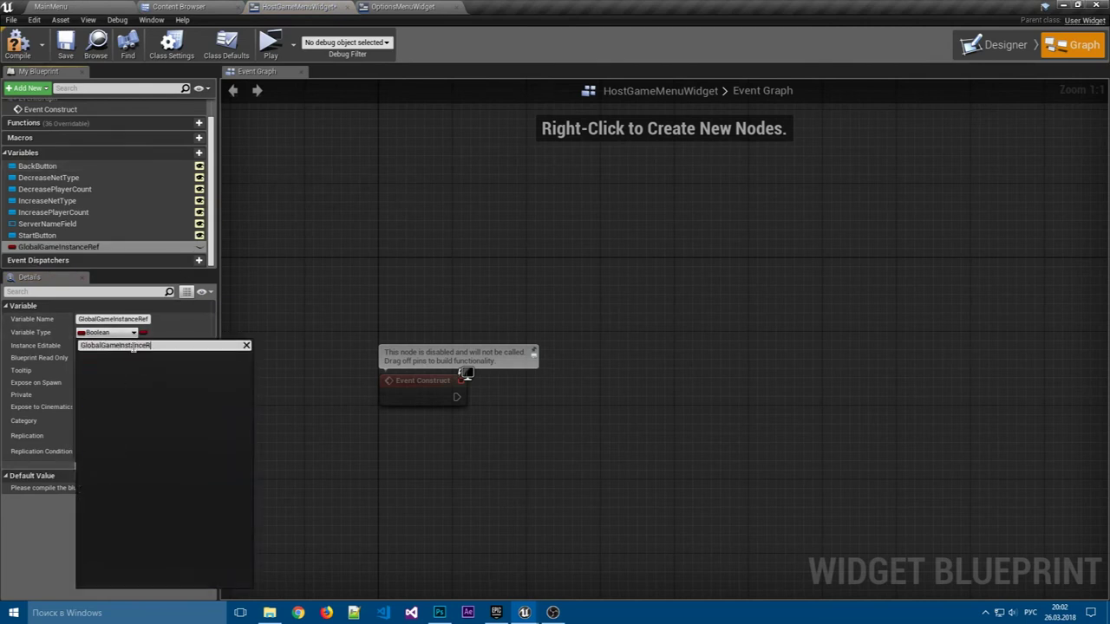
mouse_move(217, 373)
left_click(294, 375)
left_click(17, 43)
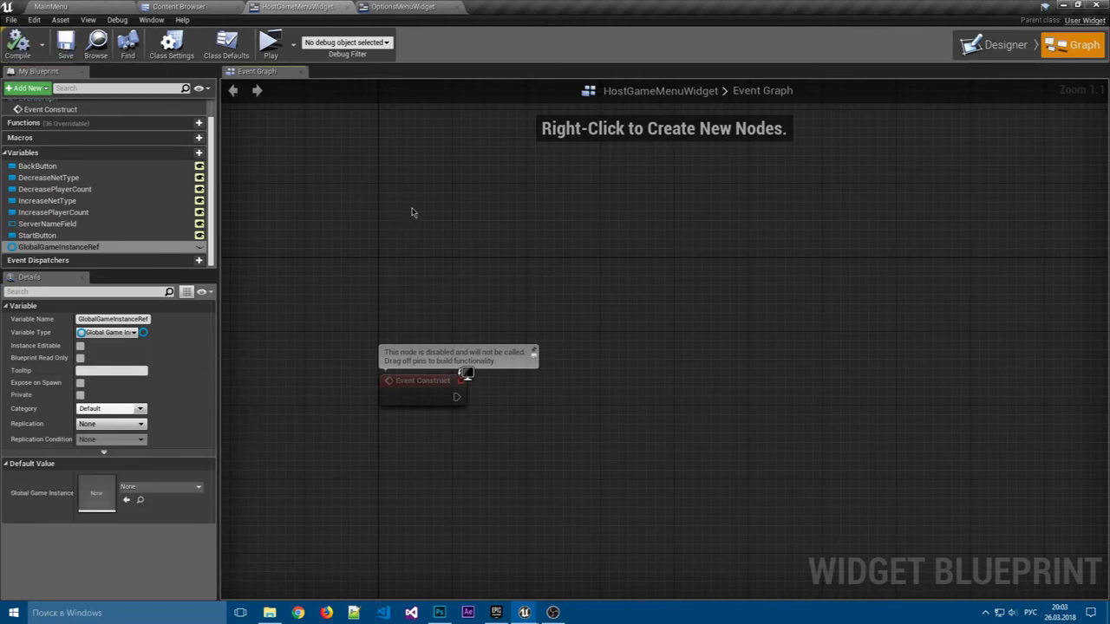
- Copy OptionsMenuWidget's Get Game Instance, Cast and SET nodes, paste them after Event Construct, and save
left_click(403, 7)
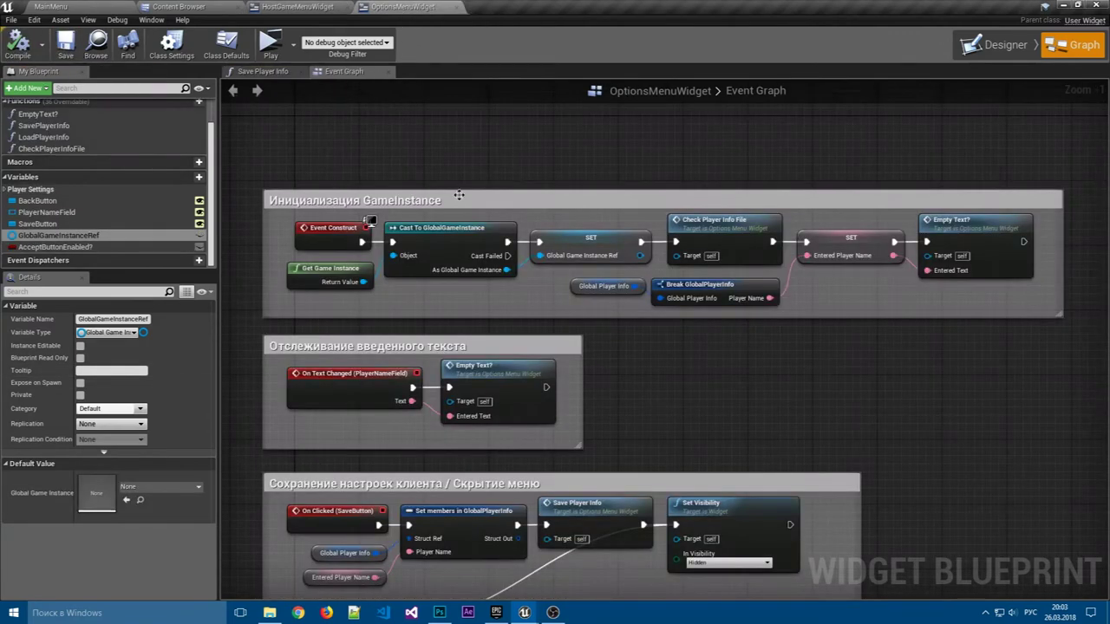
left_click(455, 230)
left_click(346, 274, "ctrl")
left_click(597, 245, "ctrl")
key("ctrl+c")
left_click(295, 7)
key("ctrl+v")
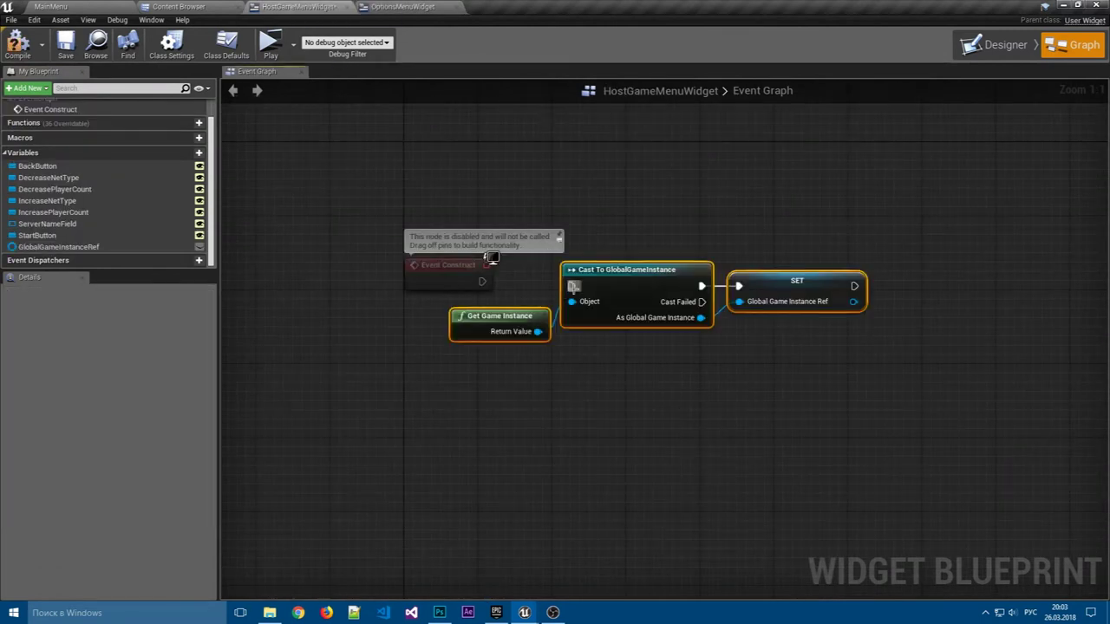
mouse_move(573, 286)
left_mouse_down()
mouse_move(523, 286)
mouse_move(571, 262)
left_mouse_up()
left_click_drag(450, 265, 450, 260)
right_click_drag(450, 261, 398, 260)
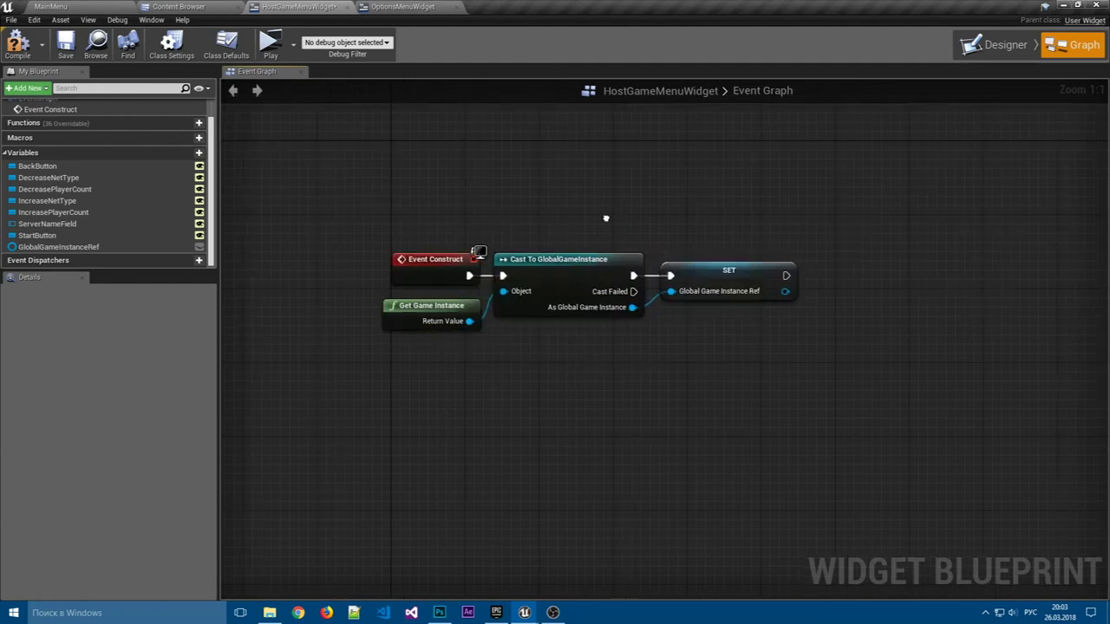
left_click(67, 48)
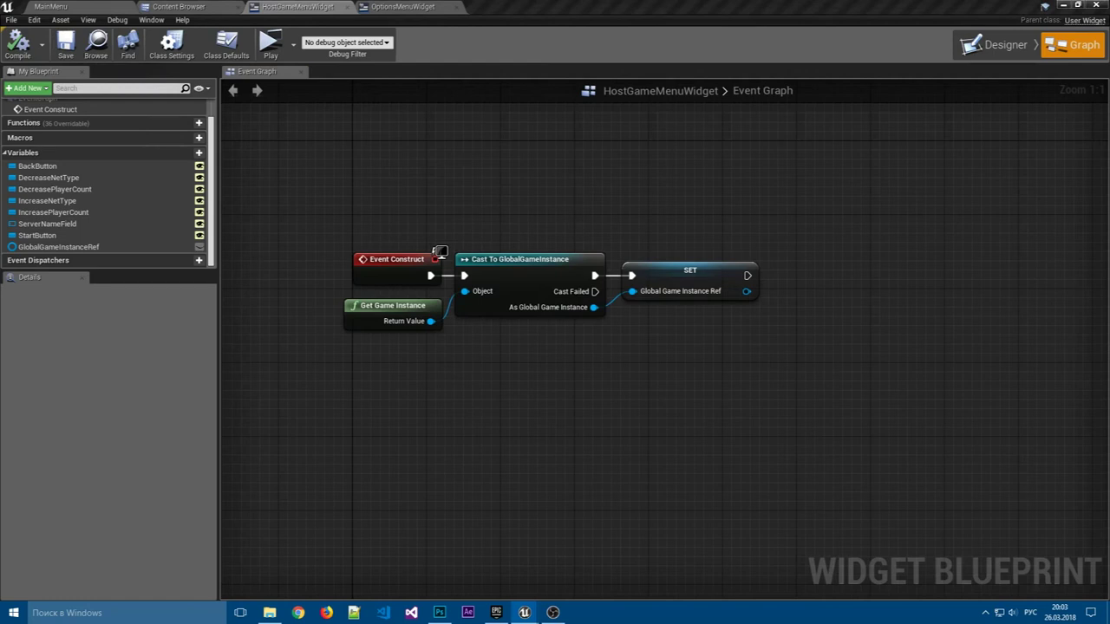
- Wrap the initialisation nodes in a comment titled 'Инициализация GameInstance'
left_click_drag(332, 218, 852, 384)
key("c")
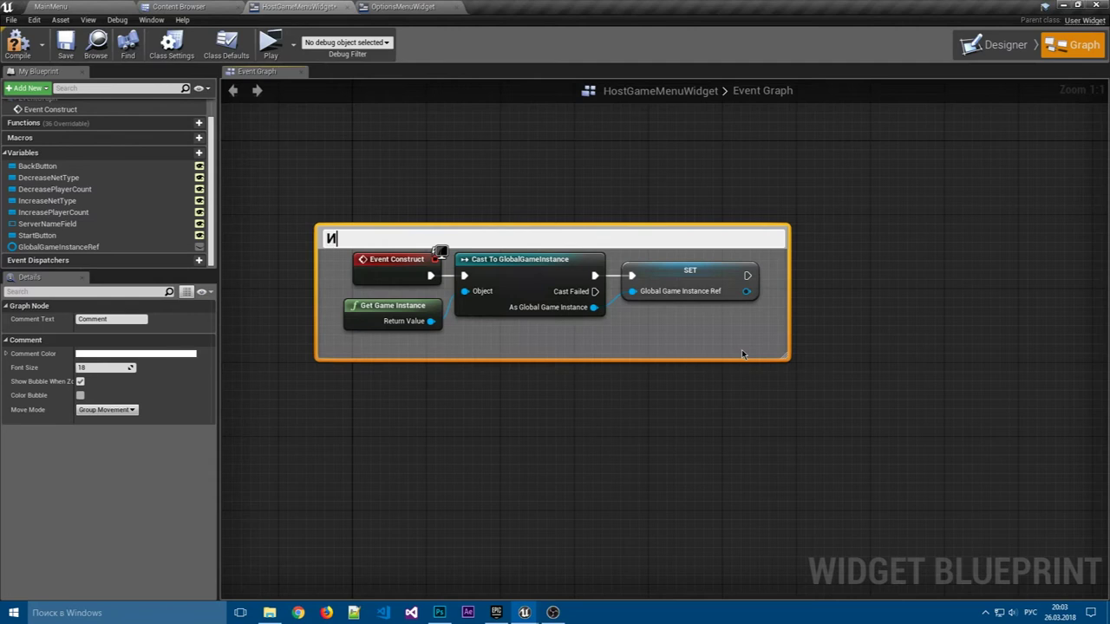
left_click(423, 6)
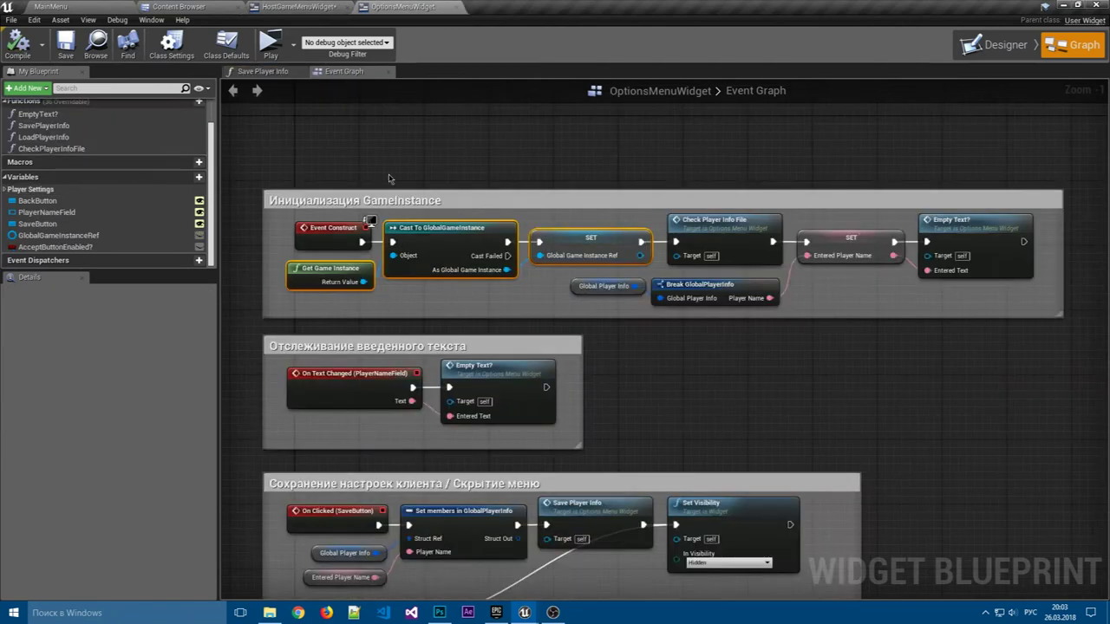
double_click(445, 196)
left_click(312, 5)
double_click(364, 235)
key("ctrl+v")
left_click(428, 406)
right_click_drag(427, 407, 455, 295)
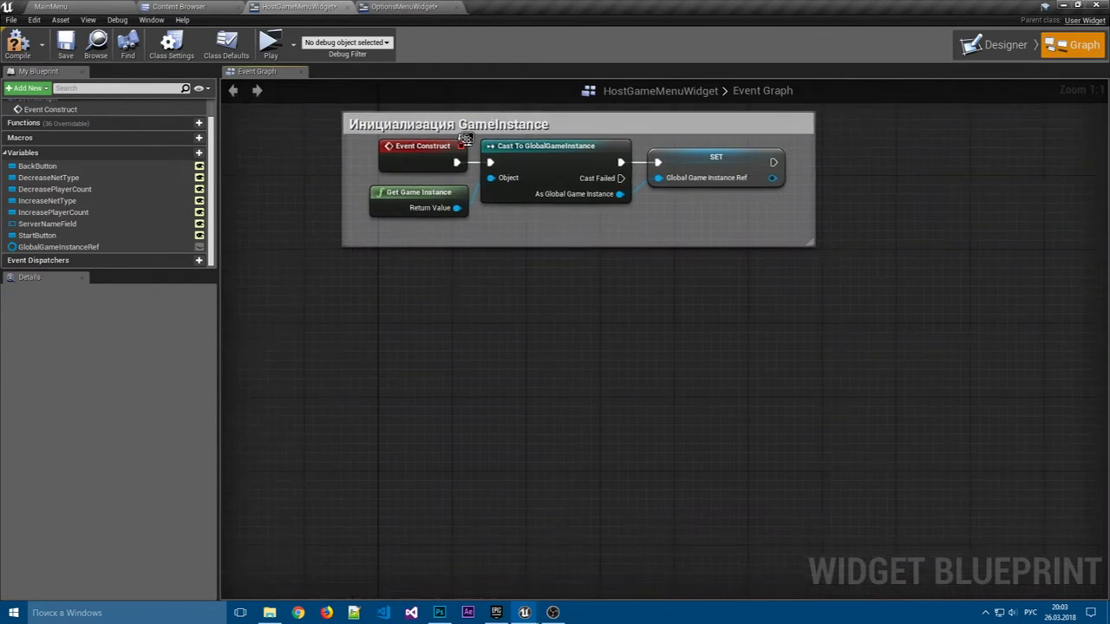
left_click_drag(465, 138, 502, 138)
left_click(535, 345)
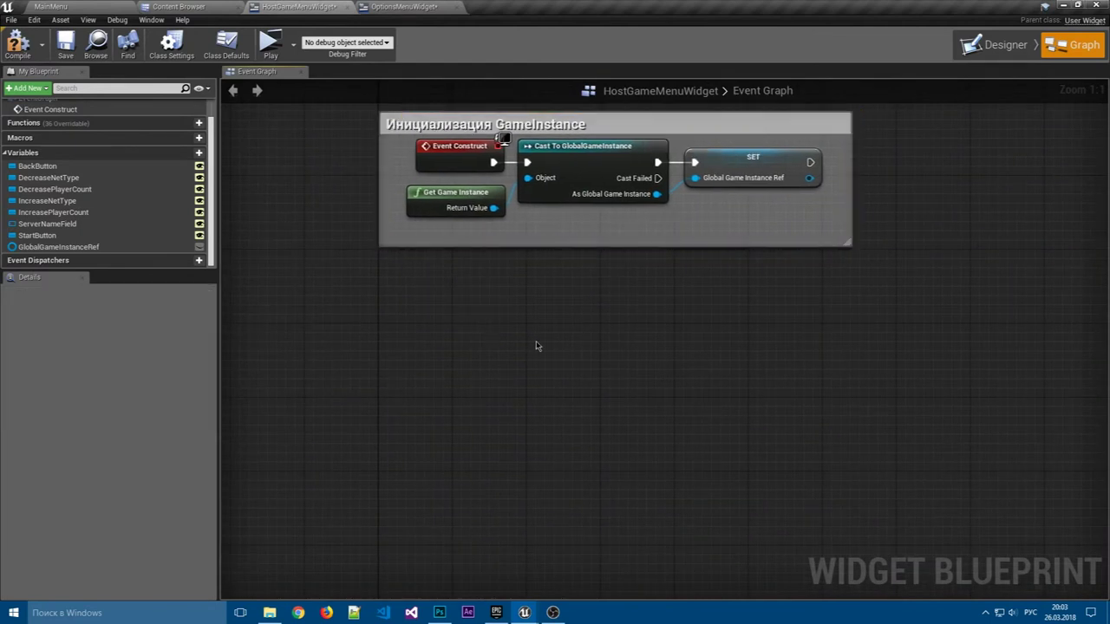
right_click_drag(536, 346, 485, 288)
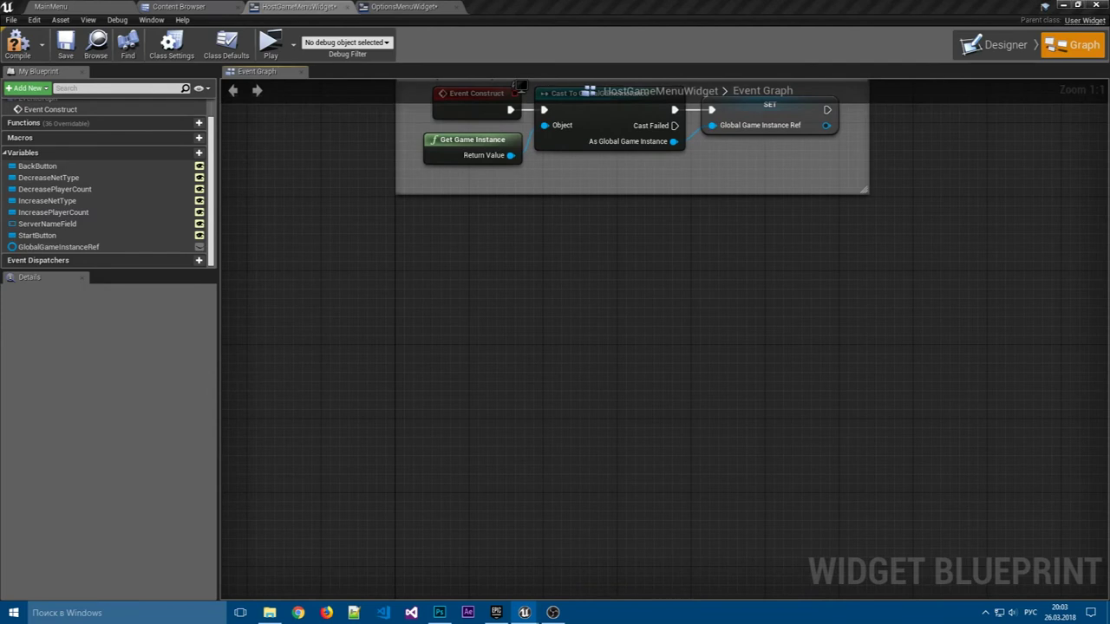
- Add the Boolean variable AcceptButtonEnabled?, compile, and go back to the Designer
left_click(199, 154)
type("Accept")
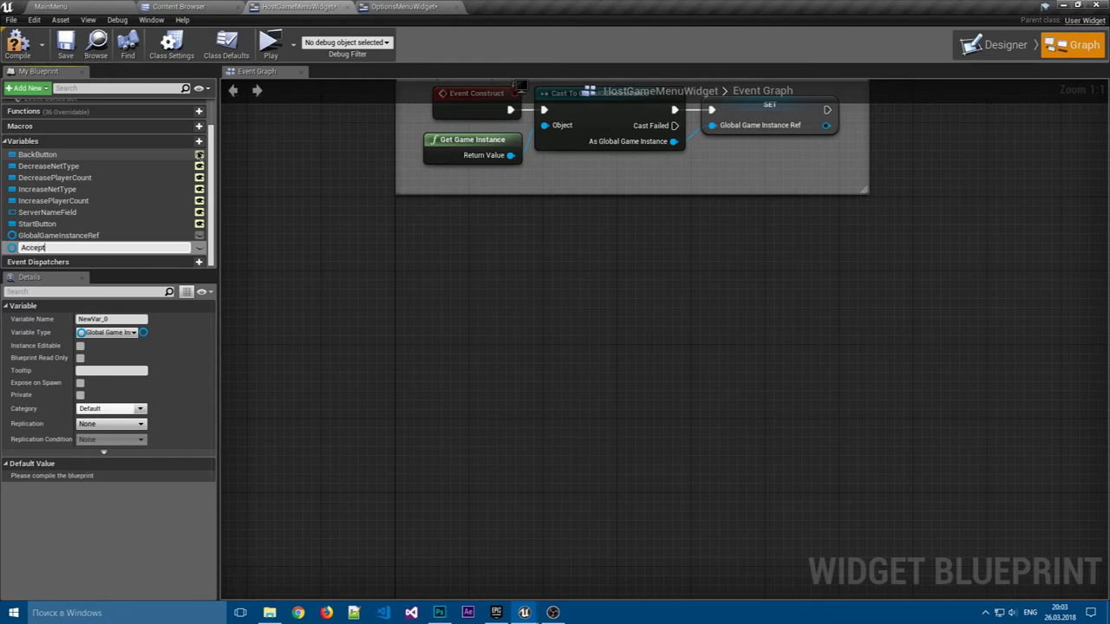
key("Return")
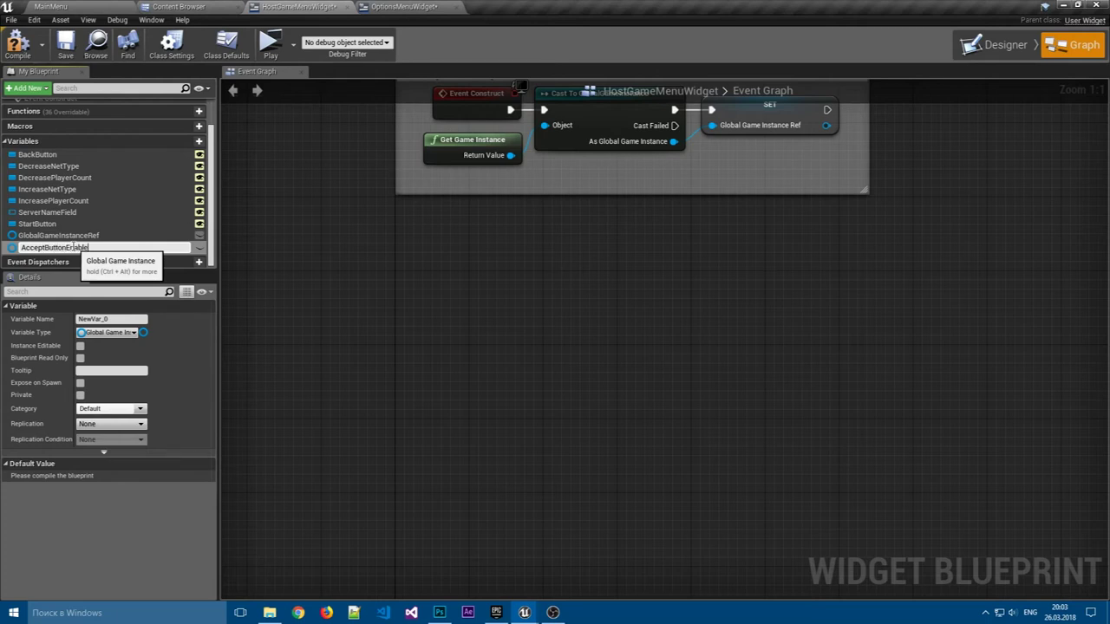
key("Return")
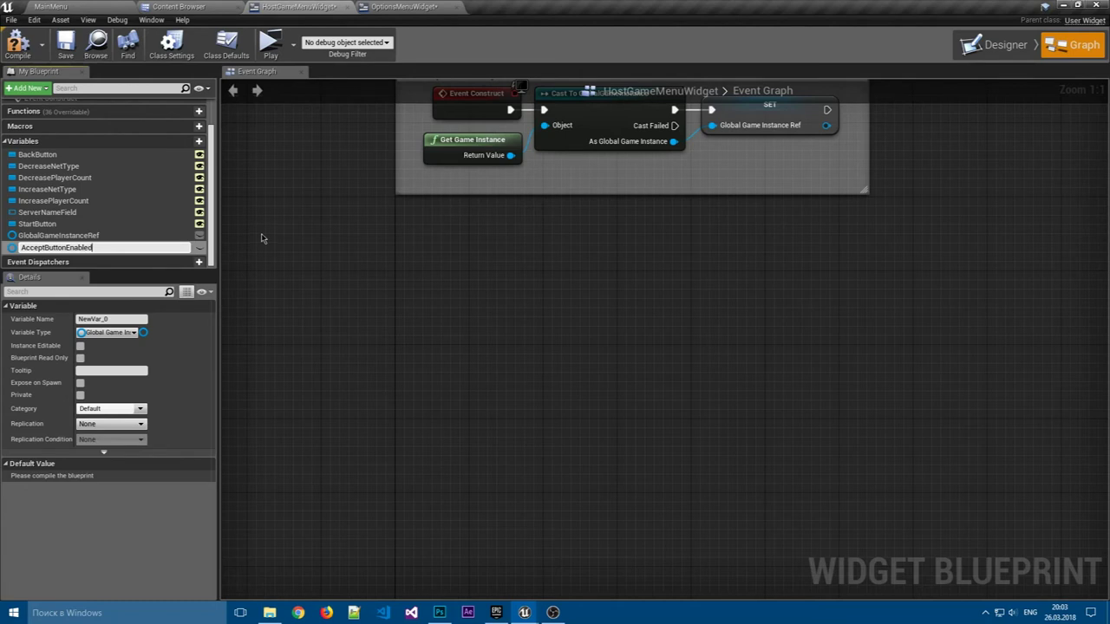
type("?")
key("Return")
left_click(108, 332)
left_click(113, 358)
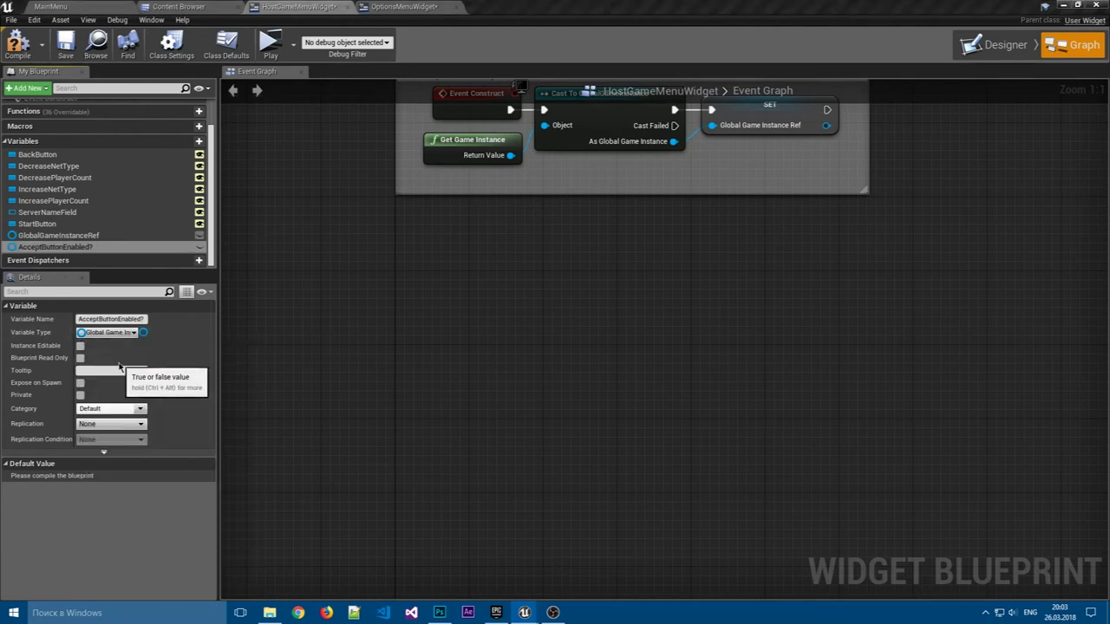
left_click(29, 53)
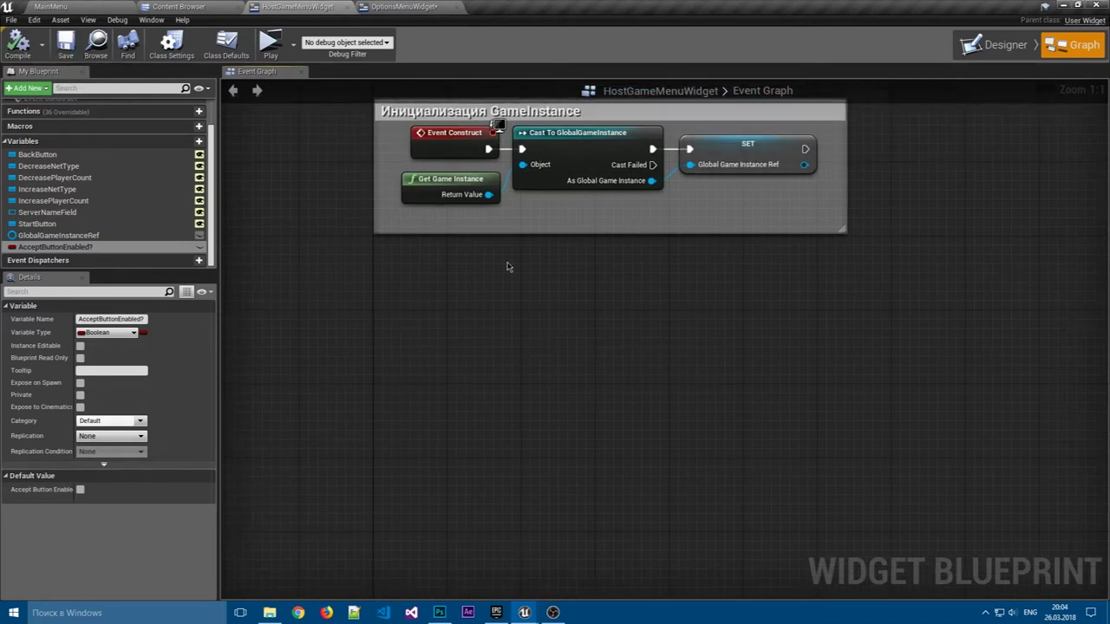
left_click(997, 45)
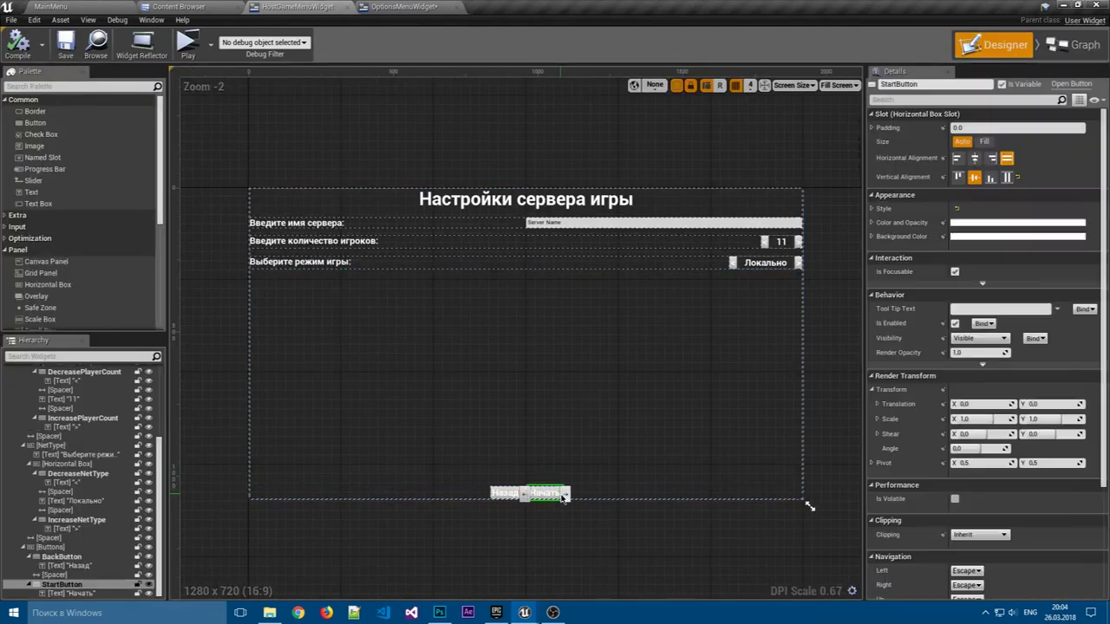
- Bind StartButton's Is Enabled to AcceptButtonEnabled? and compile
scroll(1087, 314, "down", 3)
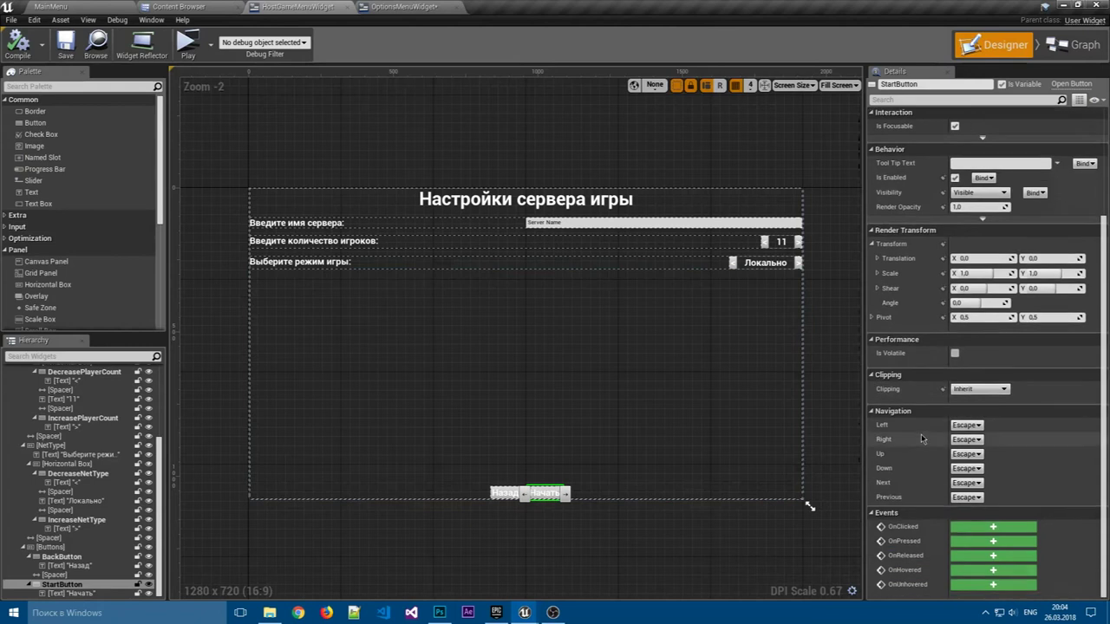
left_click(982, 214)
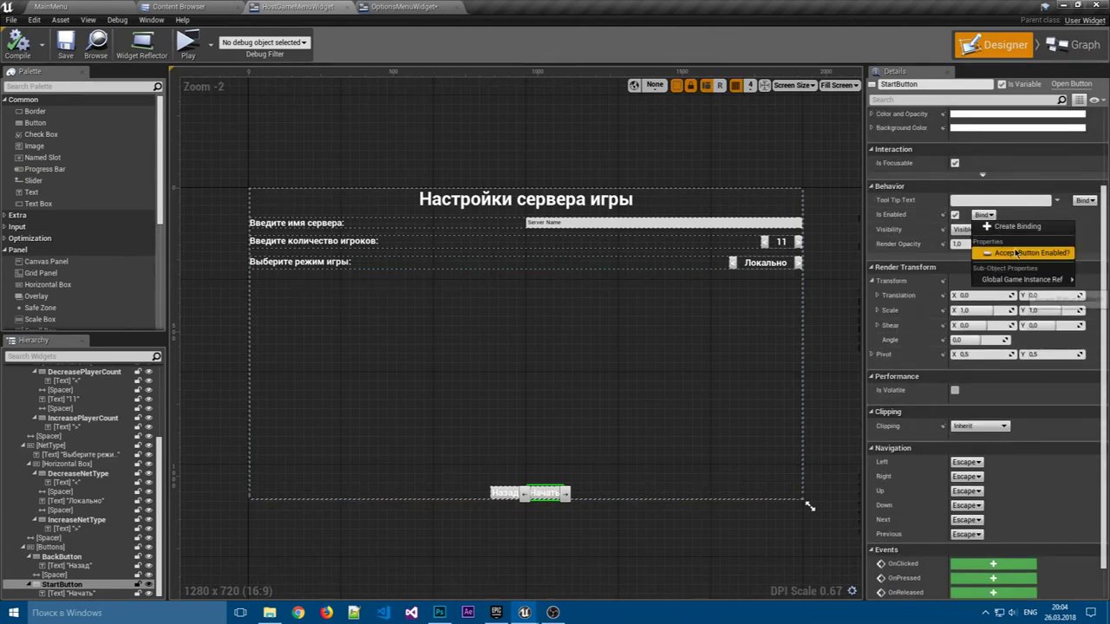
left_click(1005, 249)
left_click(13, 57)
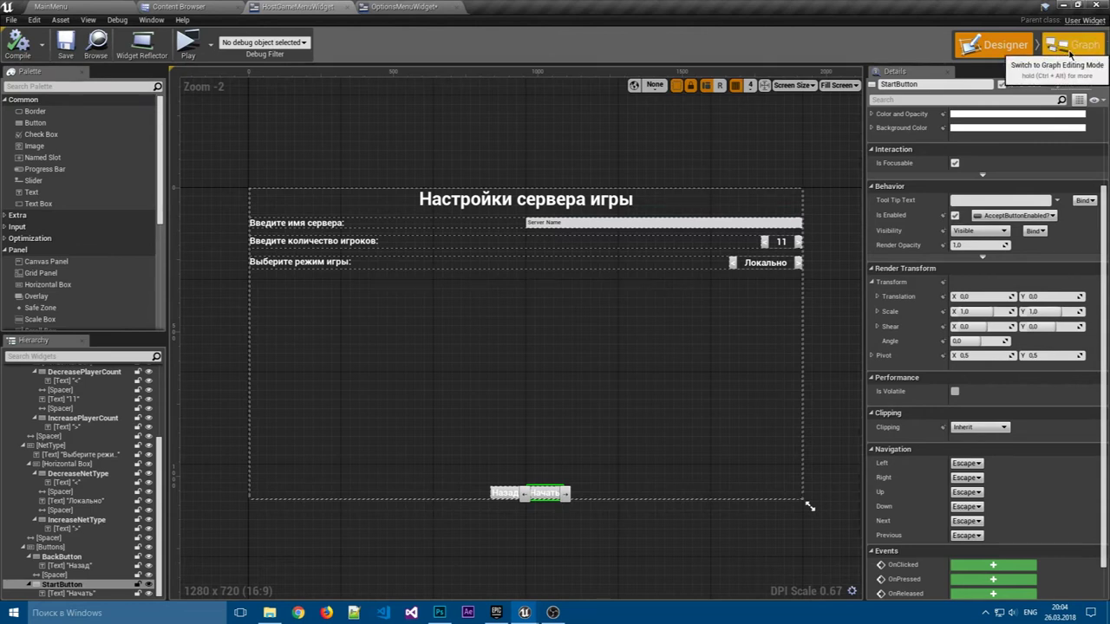
- Add an On Text Changed event for ServerNameField and drag from its Text pin
left_click(1070, 54)
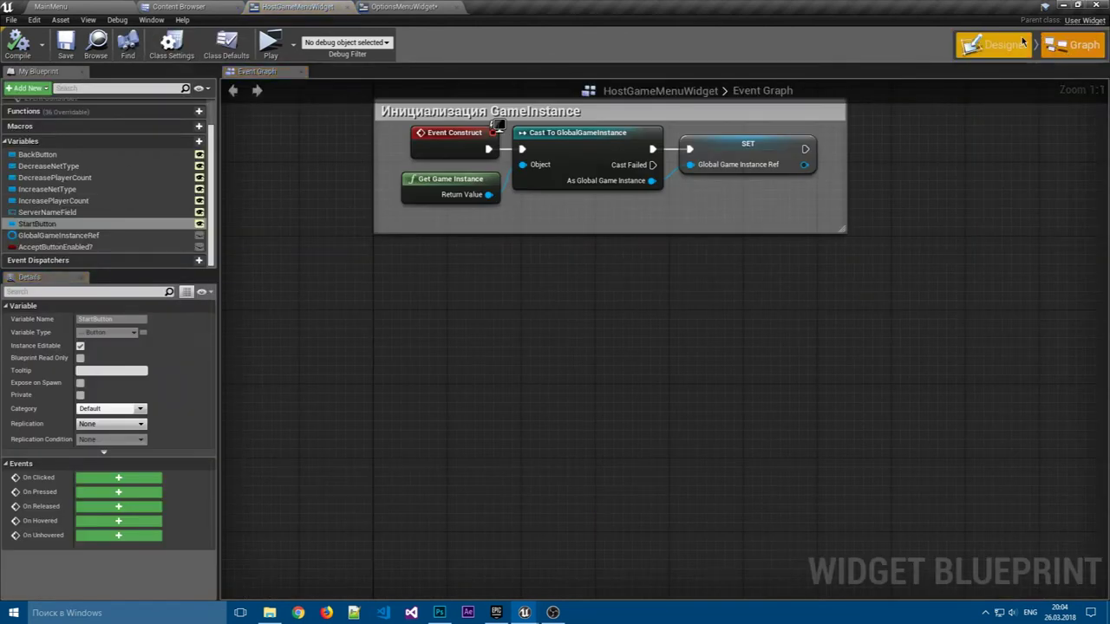
left_click(997, 45)
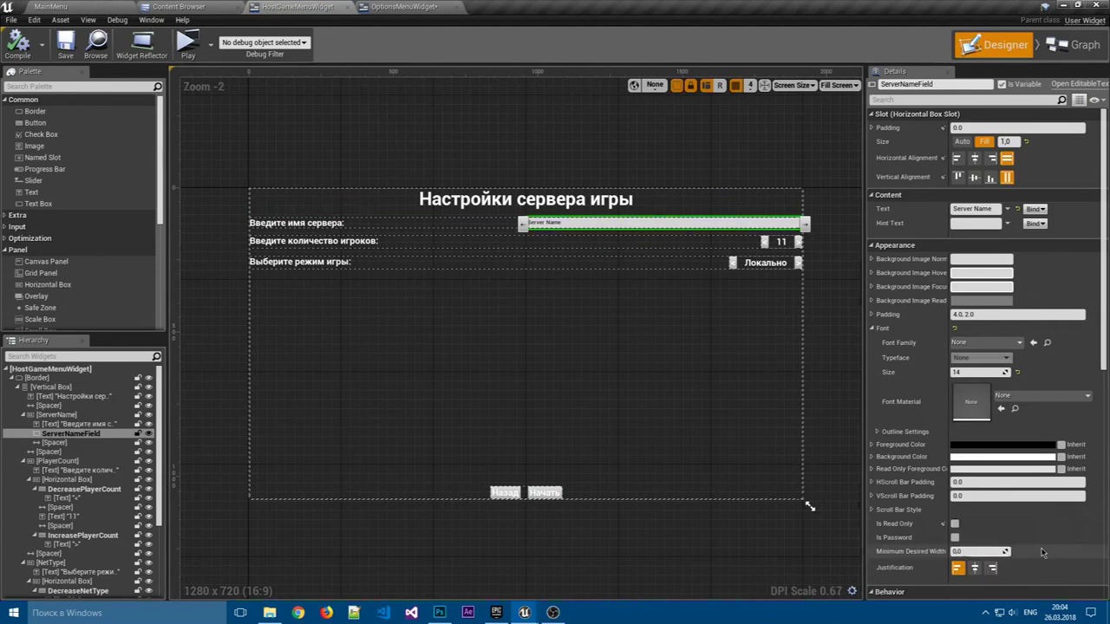
scroll(1106, 527, "down", 10)
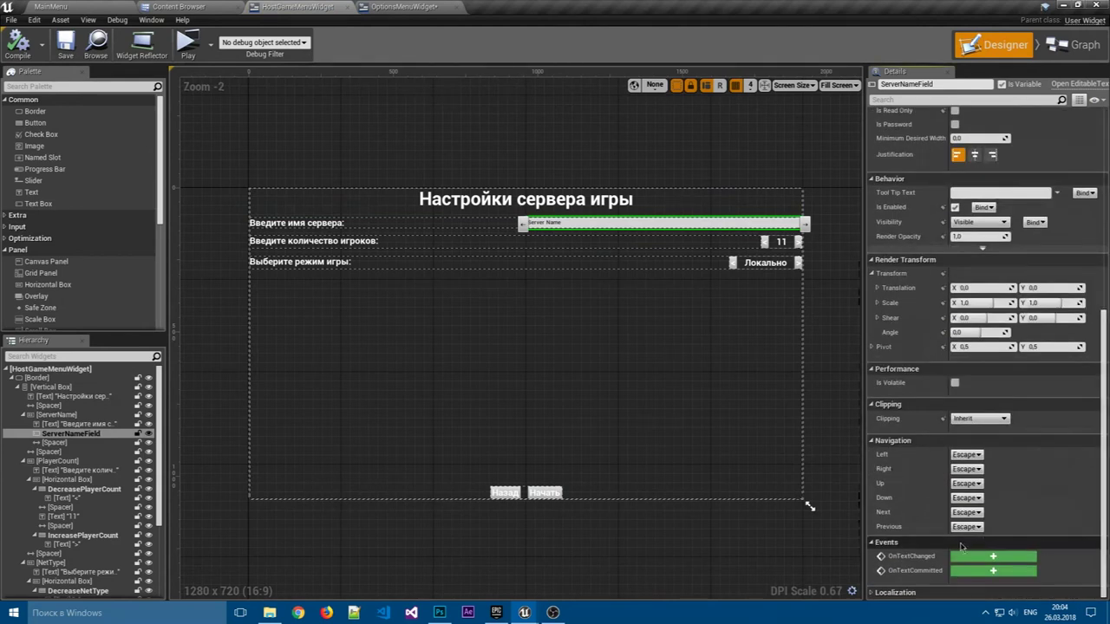
left_click(993, 556)
mouse_move(820, 338)
right_mouse_down()
mouse_move(602, 344)
mouse_move(611, 331)
right_mouse_up()
left_click_drag(476, 348, 561, 376)
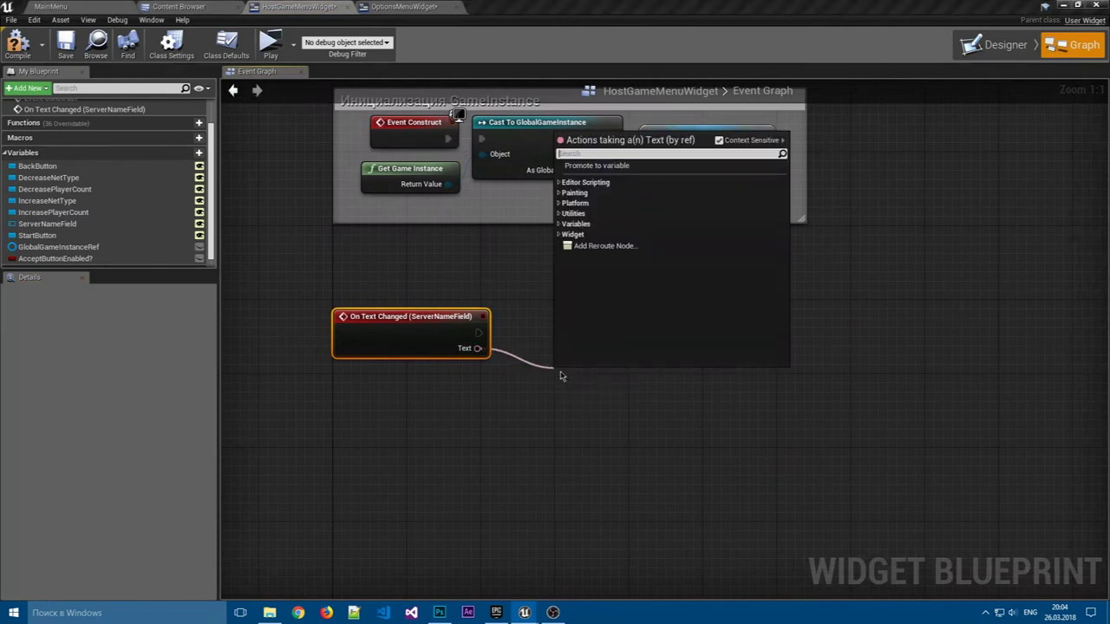
- Add a new function named Empty Text?, undoing an accidentally added graph
left_click(560, 375)
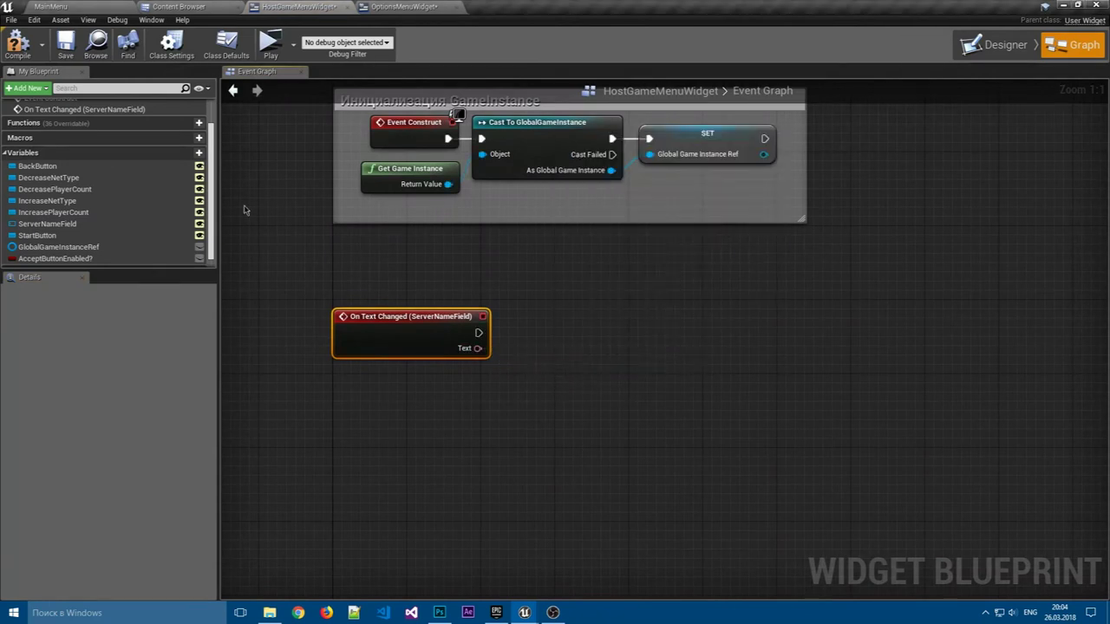
scroll(199, 165, "up", 2)
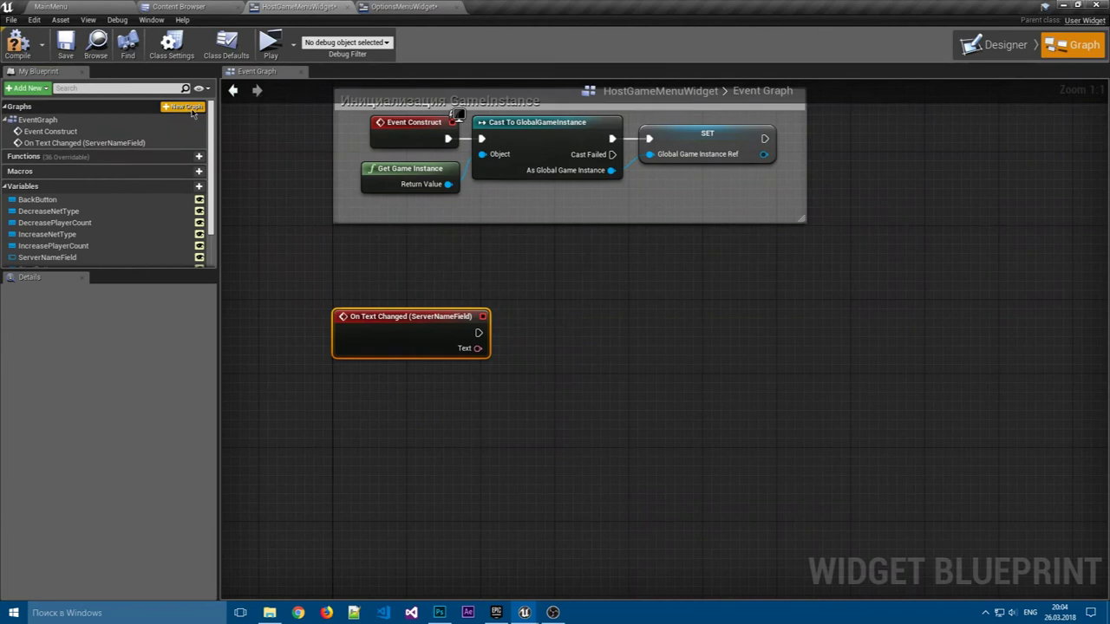
left_click(192, 111)
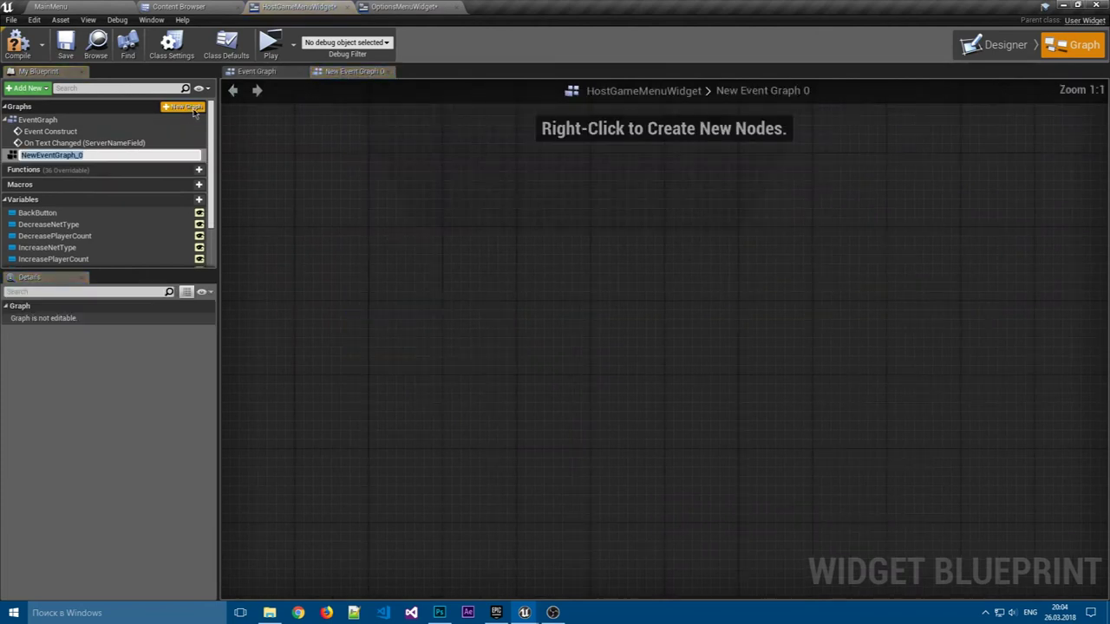
key("ctrl+z")
left_click(199, 160)
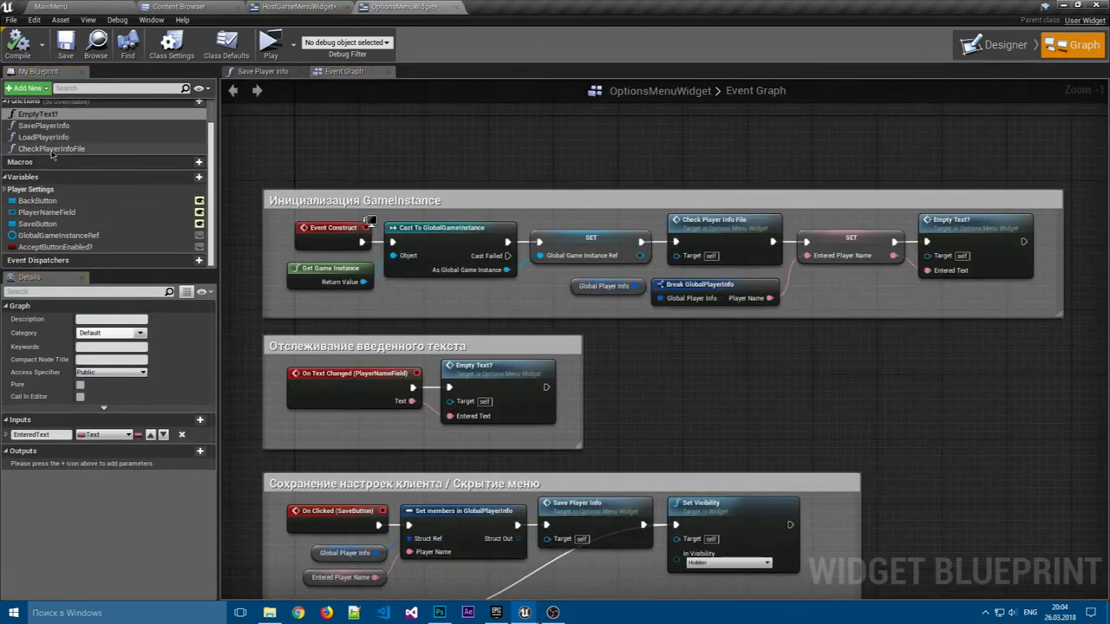
- Select the Text Is Empty, Branch and SET nodes in OptionsMenuWidget's Empty Text? function
double_click(39, 114)
left_click_drag(1099, 443, 508, 262)
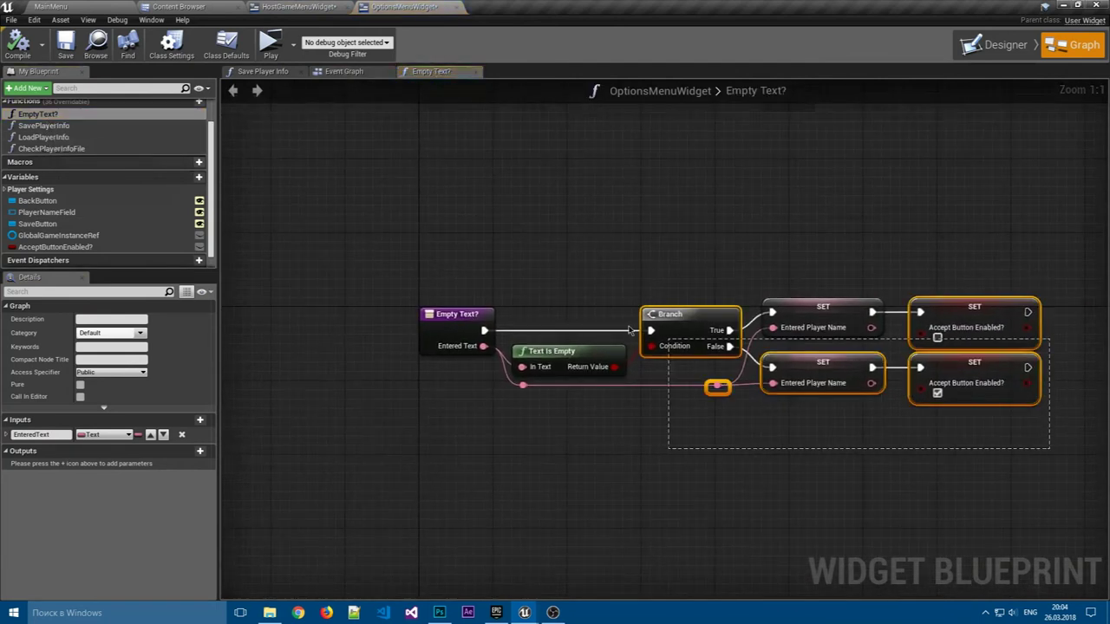
left_click(288, 7)
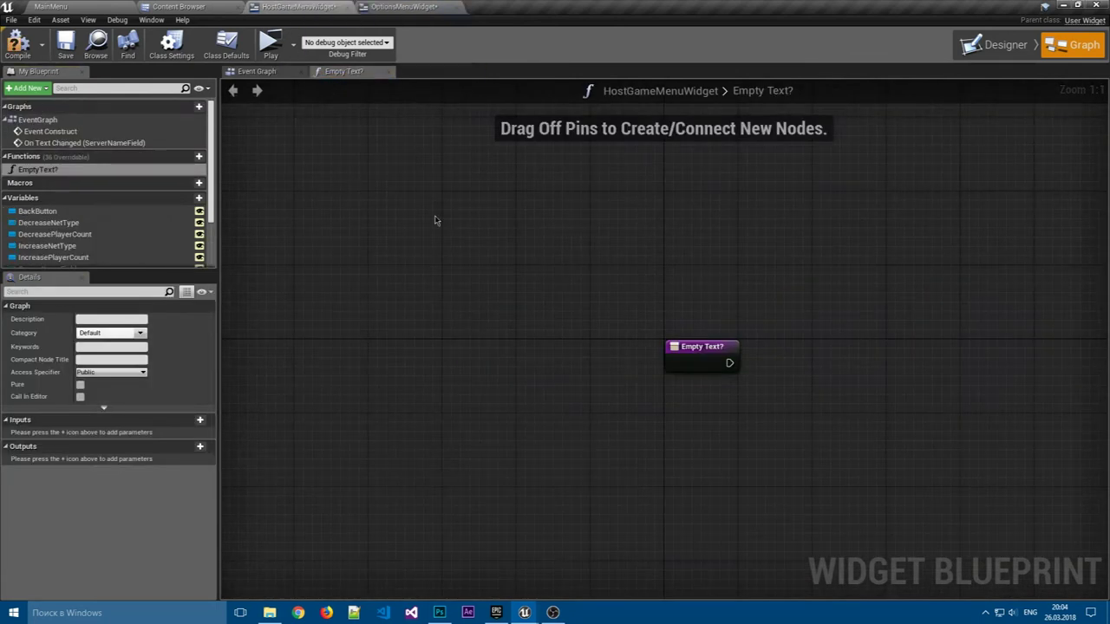
- Paste the copied nodes into Empty Text? and wire the entry node to the Branch
right_click_drag(736, 283, 514, 240)
key("ctrl+v")
mouse_move(549, 297)
left_mouse_down()
mouse_move(567, 325)
mouse_move(543, 329)
left_mouse_up()
left_click(490, 305)
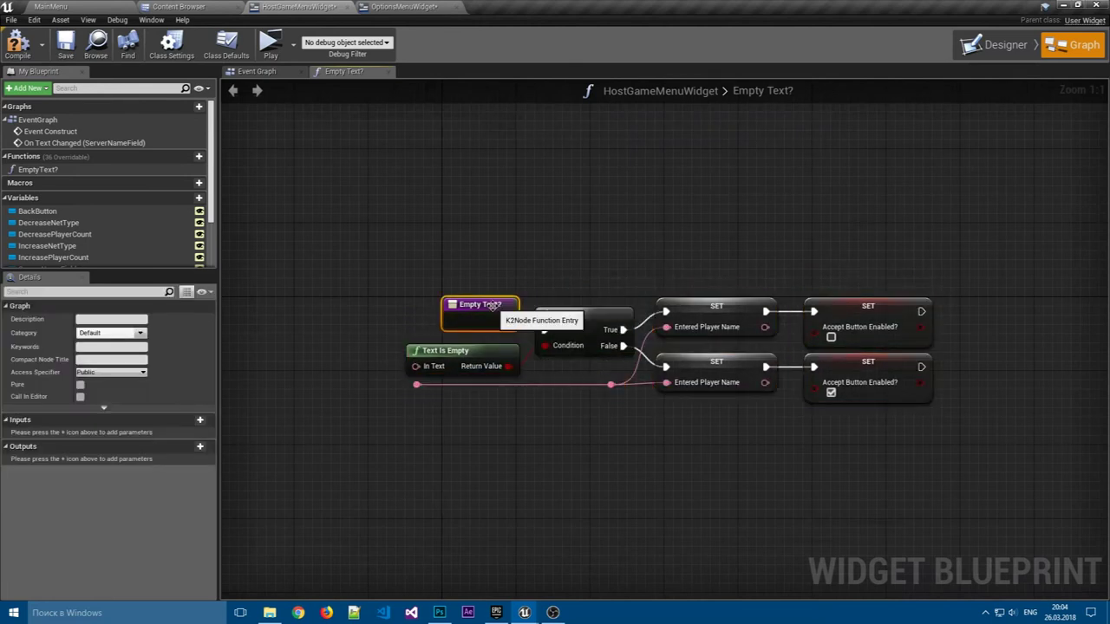
left_click(438, 7)
left_click(458, 345)
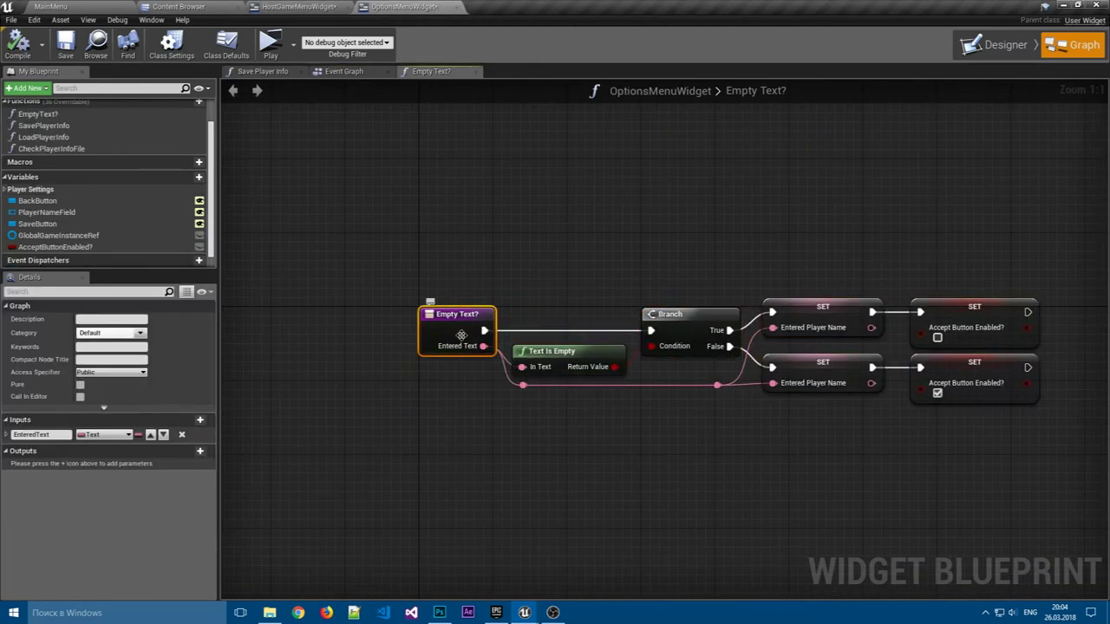
left_click(314, 6)
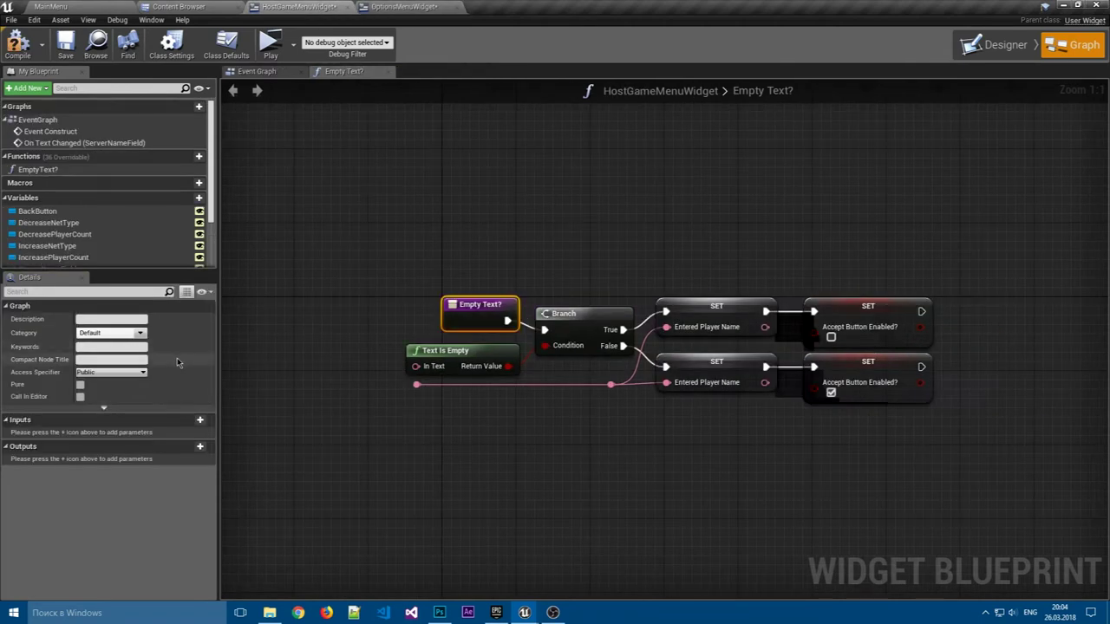
- Add a Text input named EnteredText to Empty Text? and compile
left_click(200, 419)
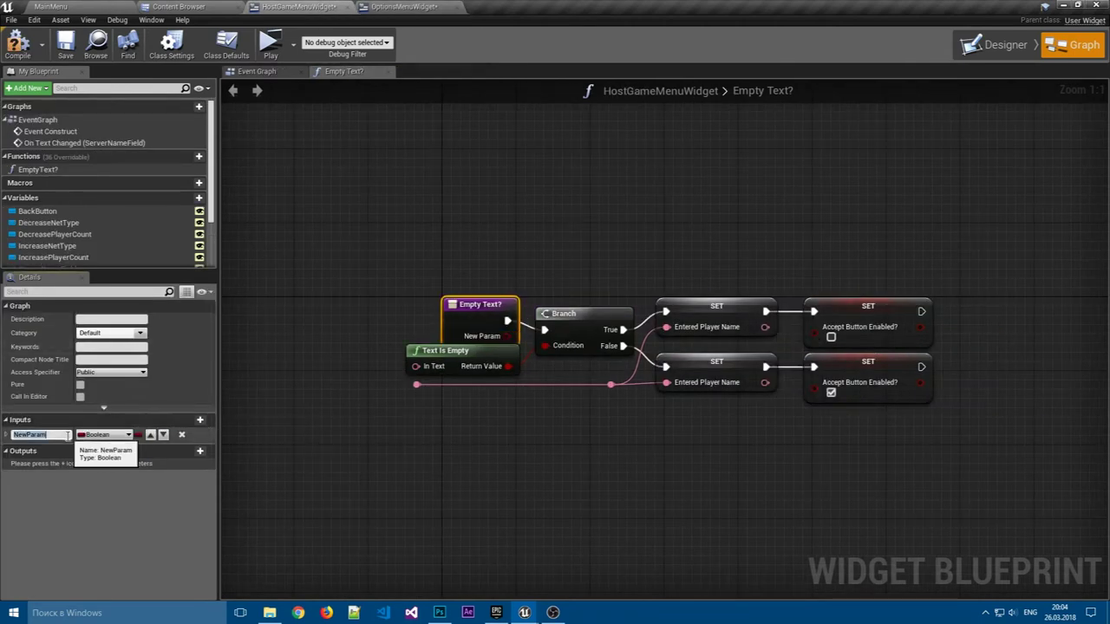
type("EnteredText")
left_click(104, 434)
left_click(99, 272)
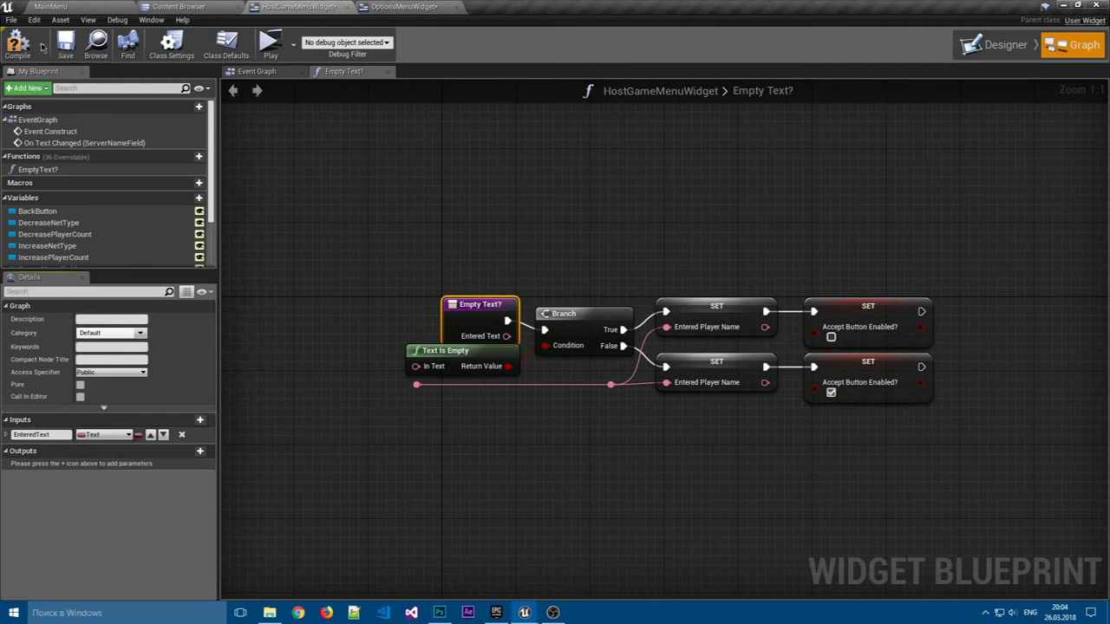
left_click(18, 43)
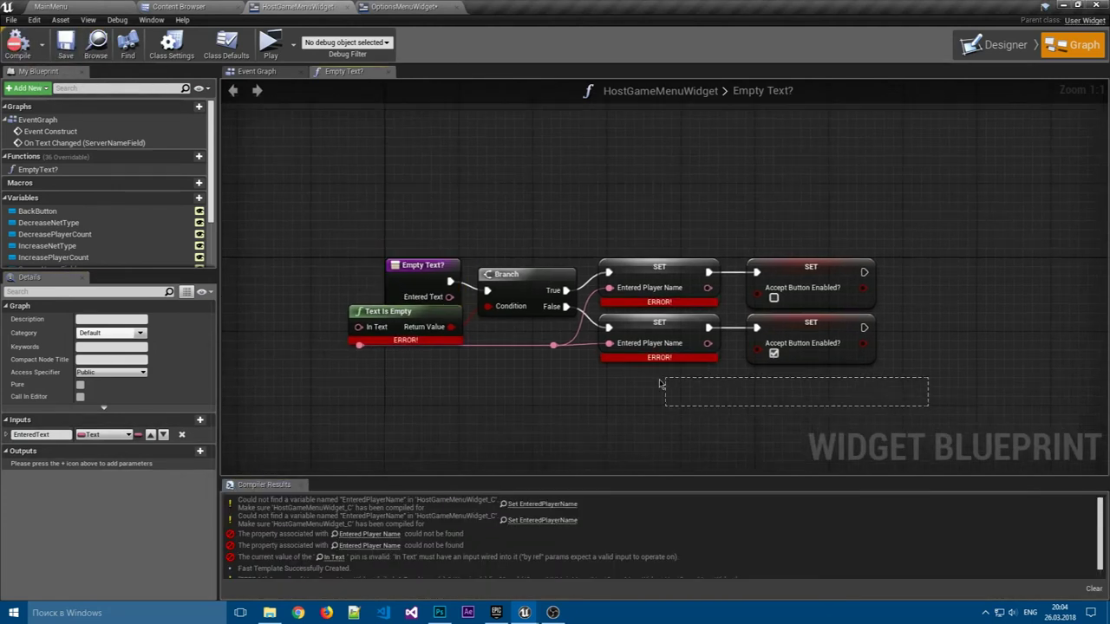
- Check the EnteredPlayerName variable's settings under Player Settings in OptionsMenuWidget
left_click_drag(659, 383, 642, 390)
left_click(356, 6)
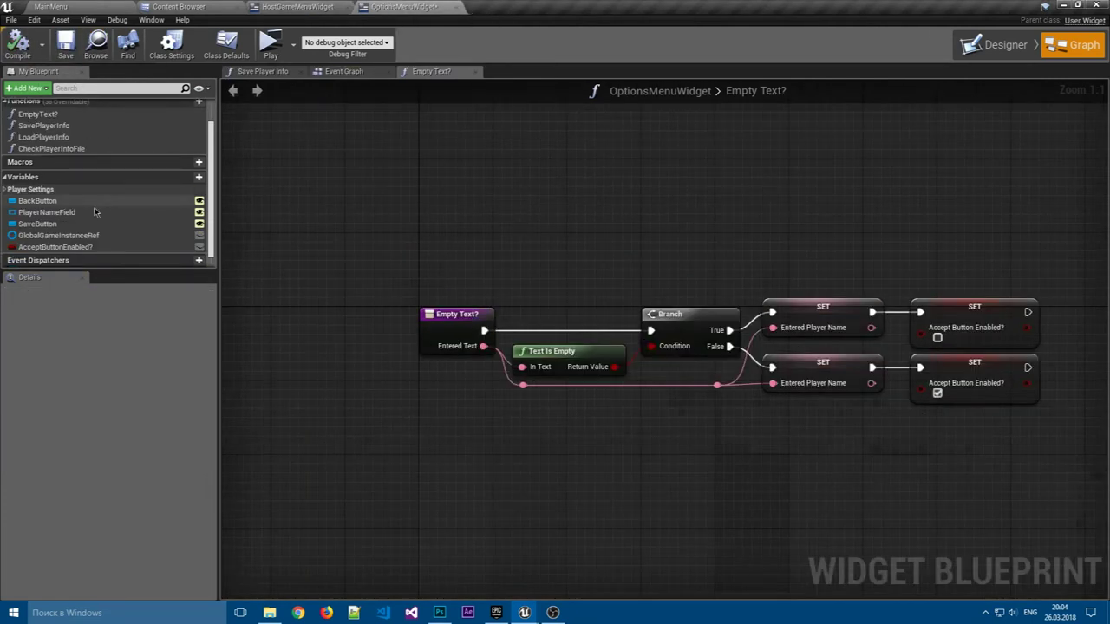
scroll(104, 208, "down", 1)
left_click(9, 174)
left_click(47, 186)
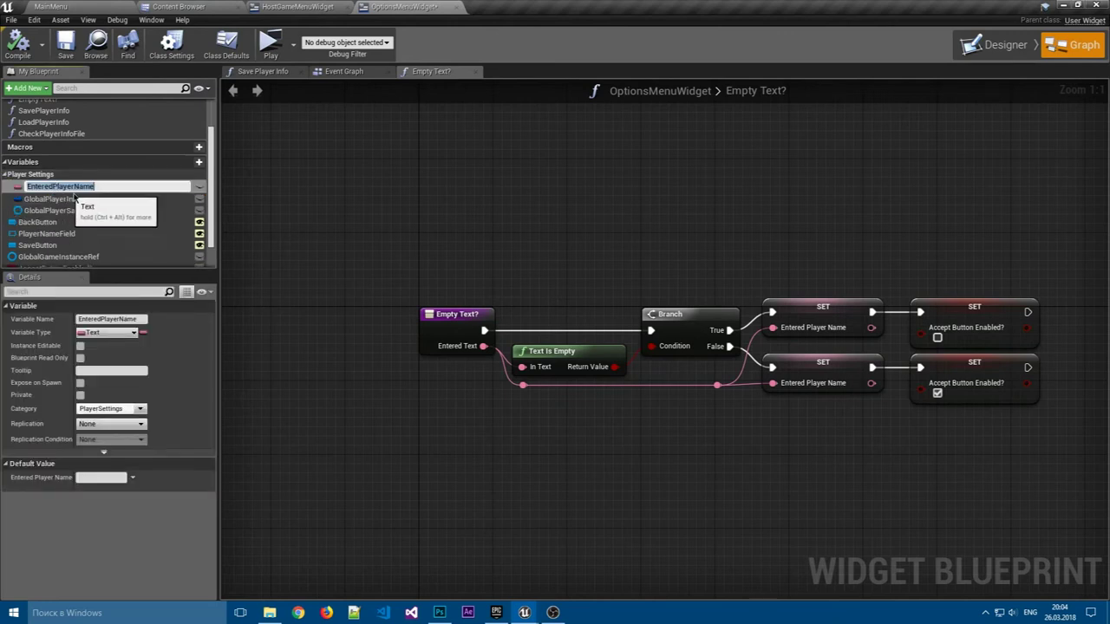
left_click(297, 6)
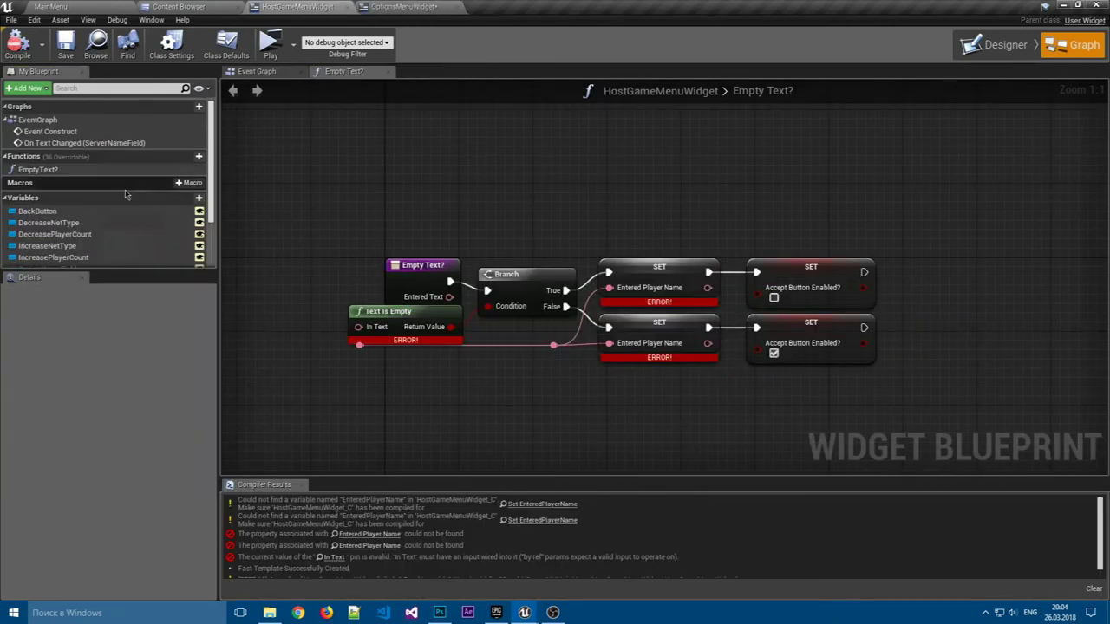
- Add a Text variable named EnteredServerName to HostGameMenuWidget and compile
left_click(198, 196)
type("EnteredPlayerName")
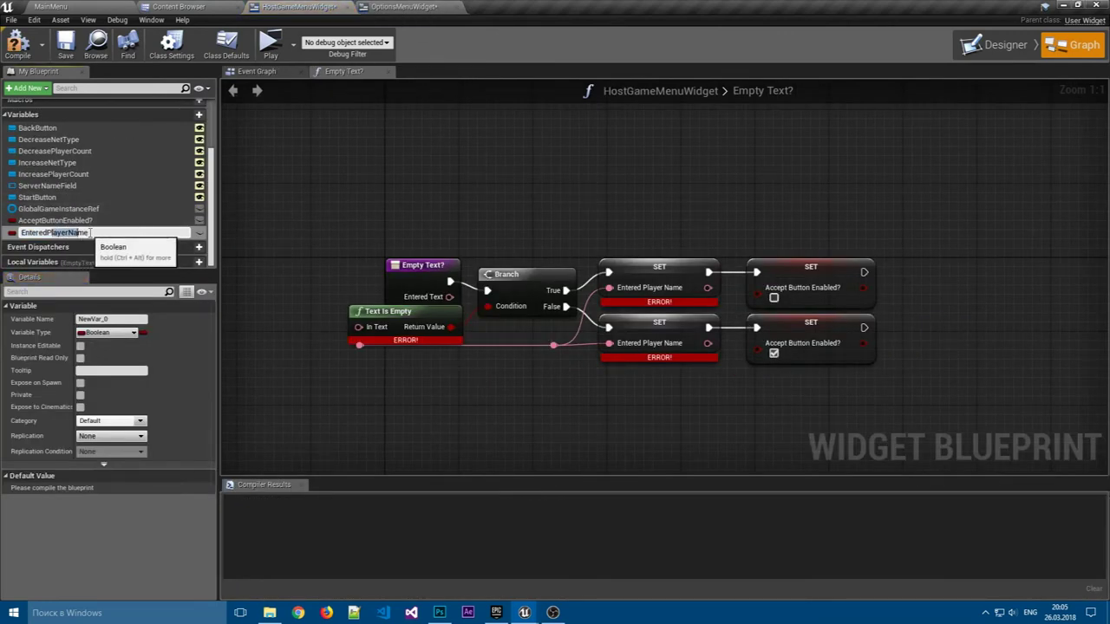
left_click_drag(50, 232, 101, 244)
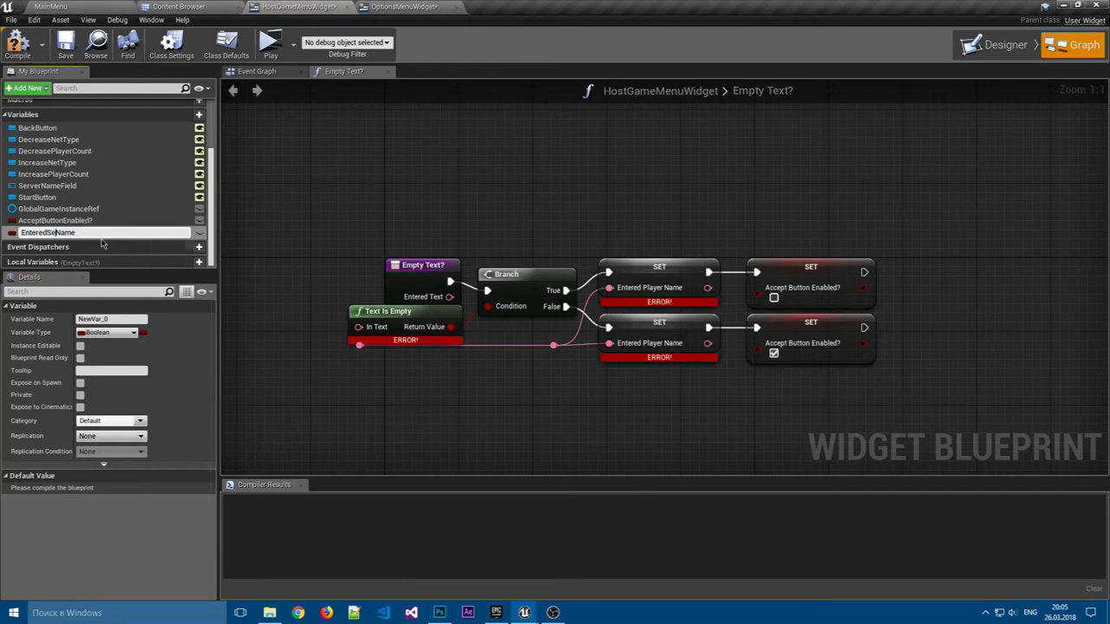
type("rver")
key("Return")
left_click(106, 332)
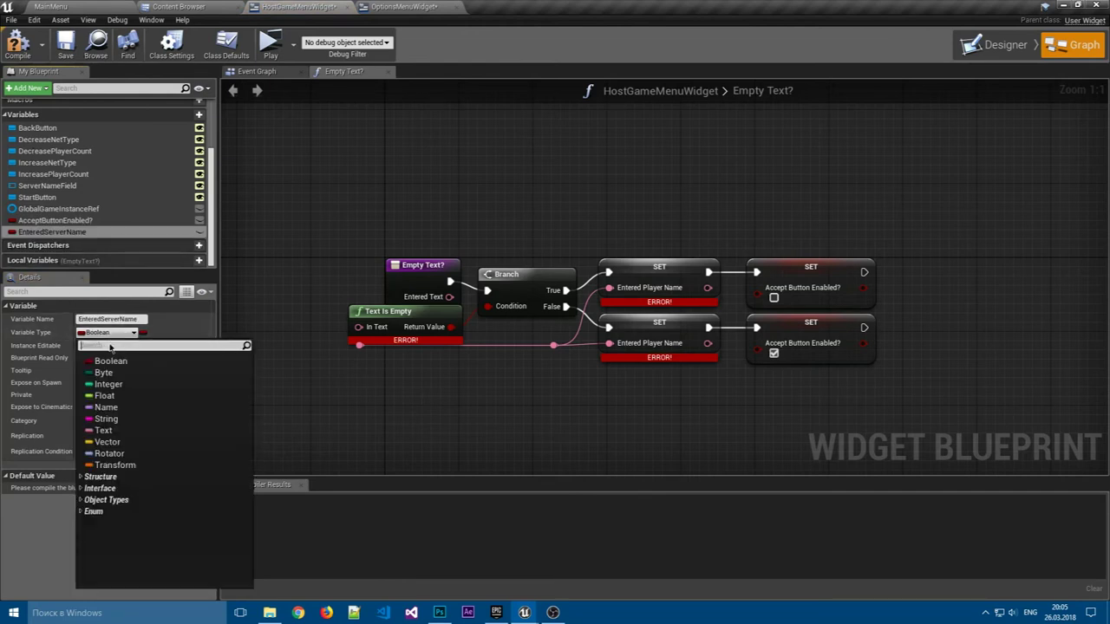
left_click(103, 430)
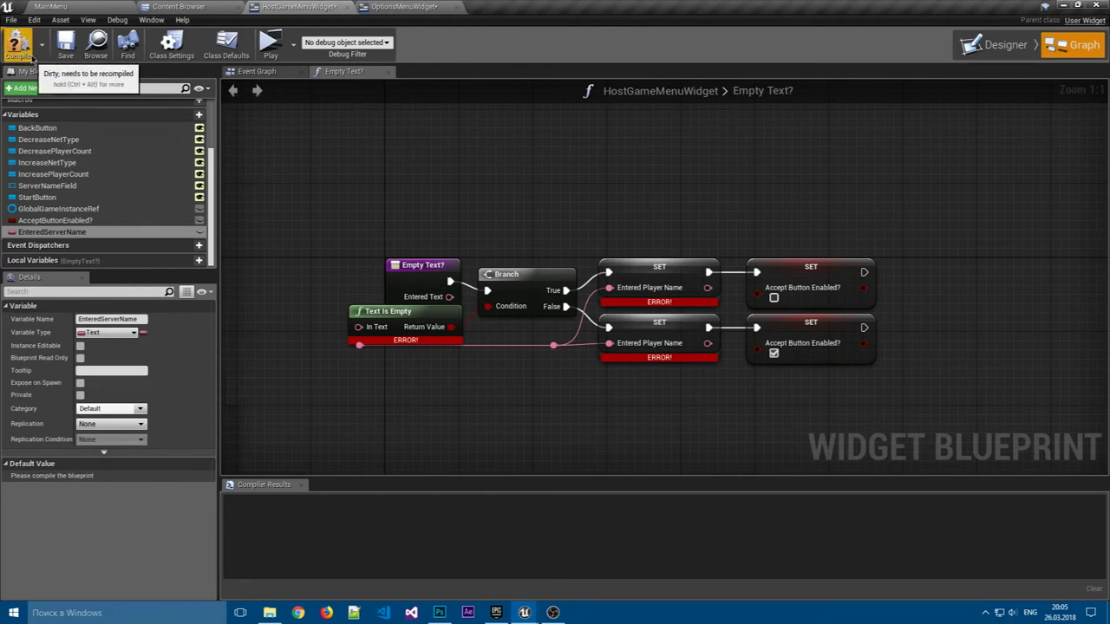
left_click(65, 56)
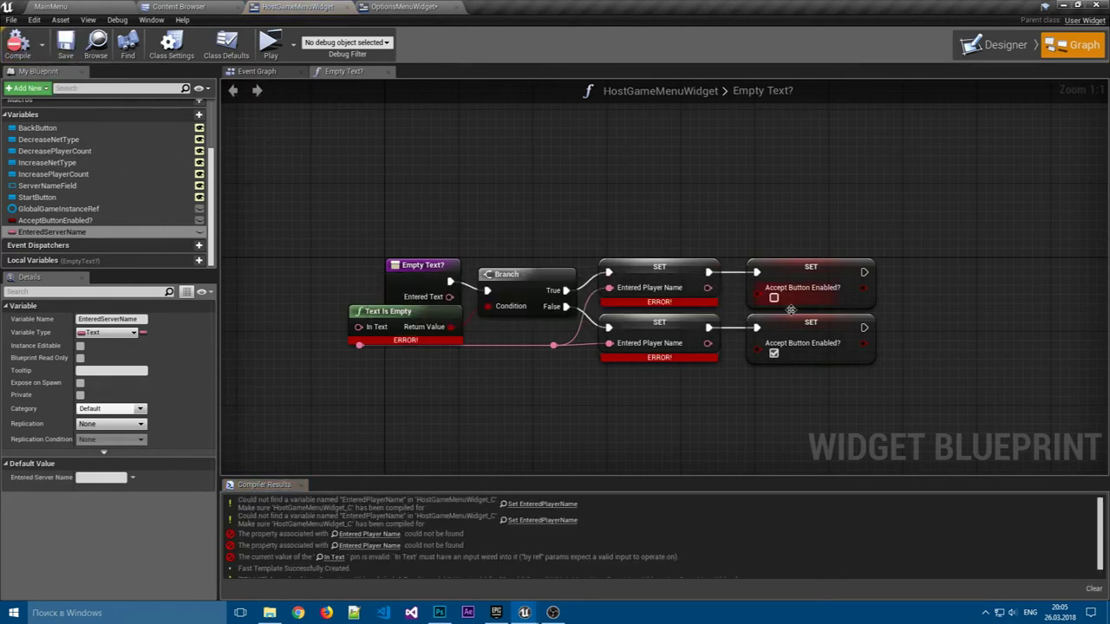
- Copy OptionsMenuWidget's Empty Text? nodes and select HostGameMenuWidget's old Branch and SET nodes
left_click(404, 6)
left_click_drag(1084, 451, 511, 272)
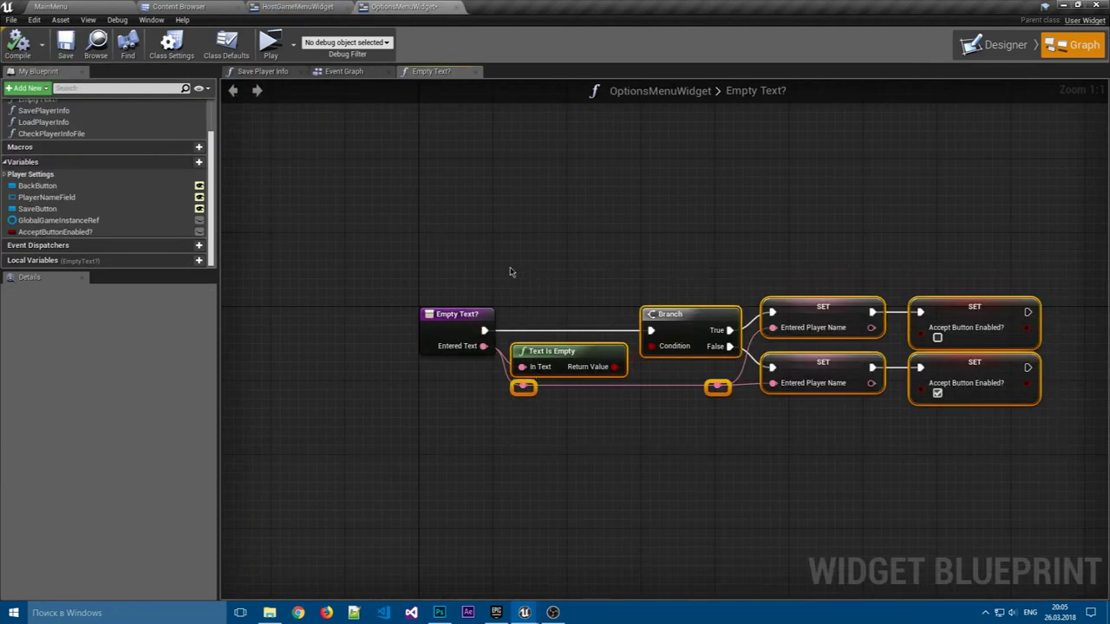
left_click(295, 6)
left_click_drag(872, 237, 501, 387)
- Delete the old Branch, SET and Text Is Empty nodes, paste the copied nodes, and compile
key("Delete")
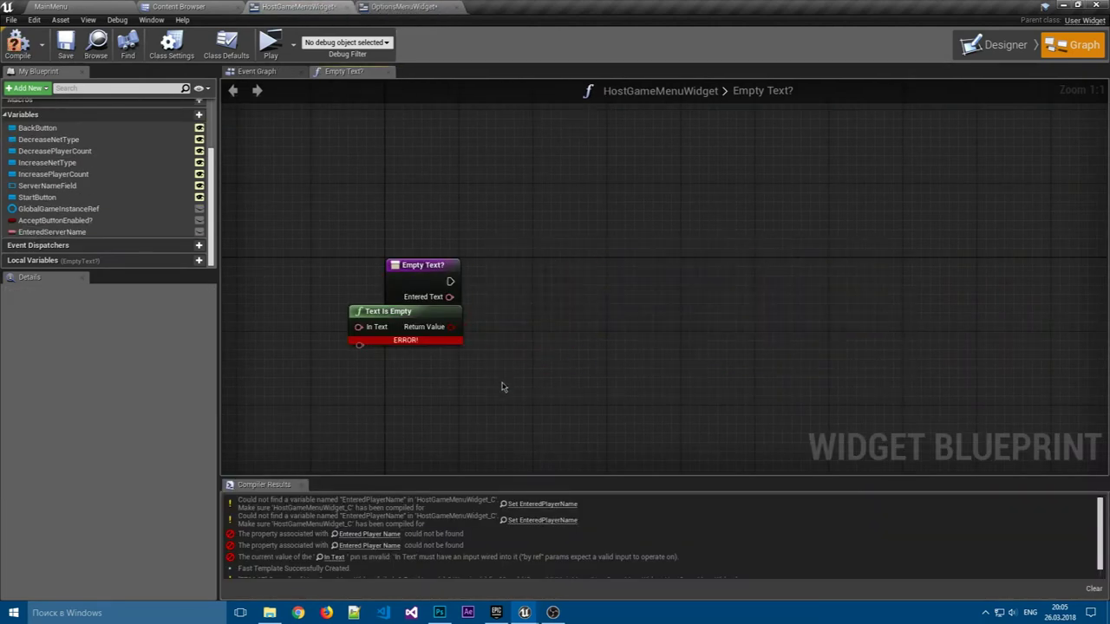
left_click(398, 332)
key("Delete")
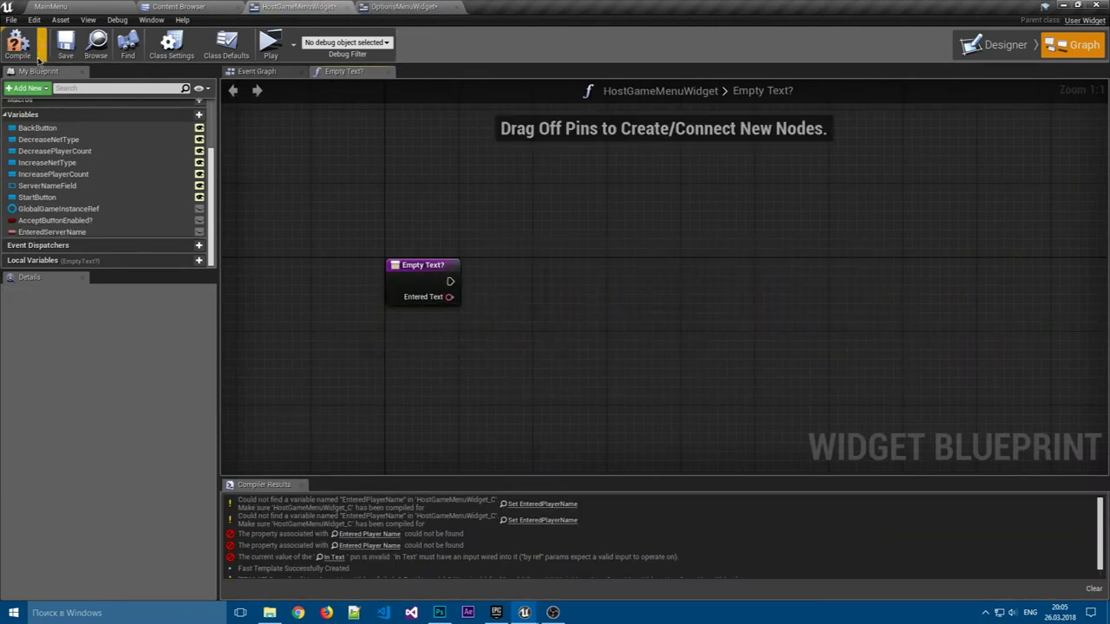
left_click(17, 44)
key("ctrl+v")
left_click_drag(532, 270, 523, 270)
left_click(18, 43)
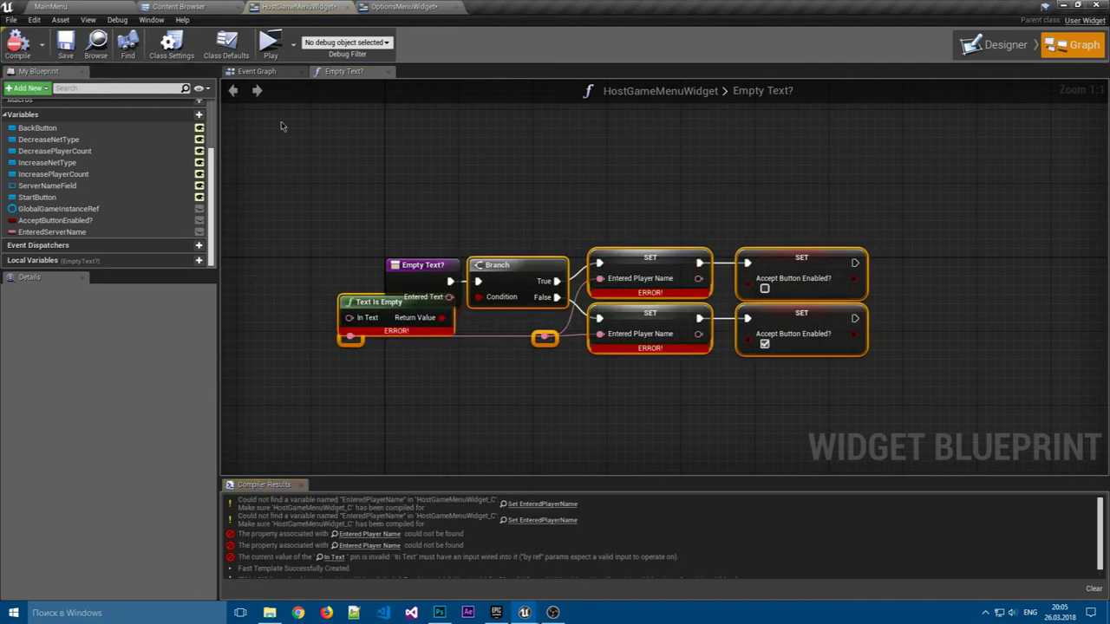
- Replace the upper SET Entered Player Name with SET EnteredServerName feeding Accept Button Enabled
left_click(604, 176)
right_click_drag(516, 186, 506, 161)
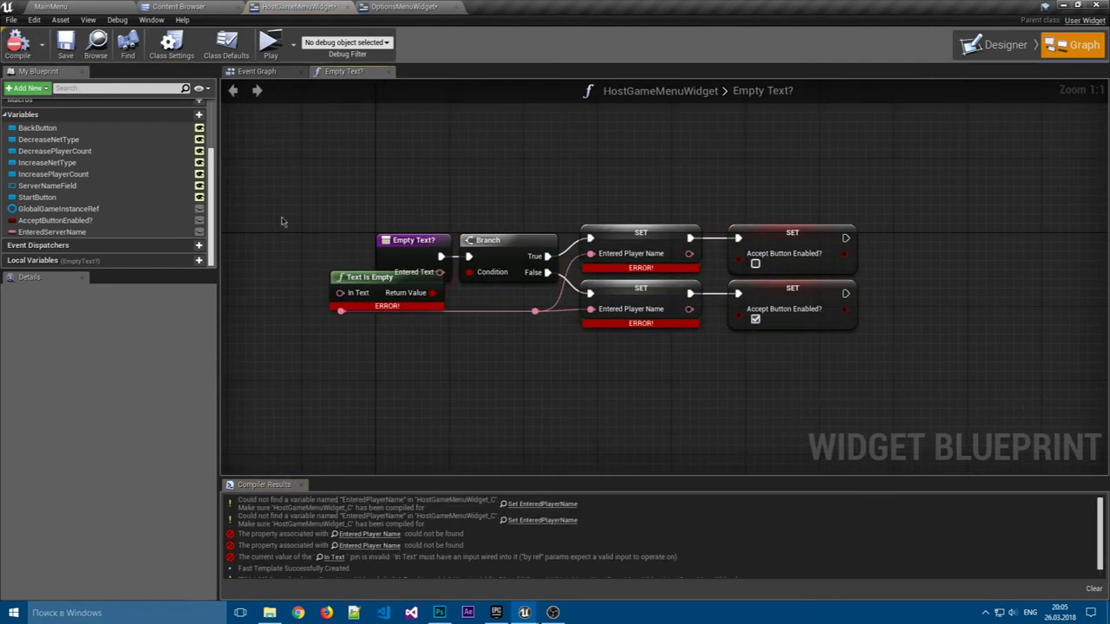
left_click(623, 246)
key("Delete")
left_click_drag(52, 231, 556, 263)
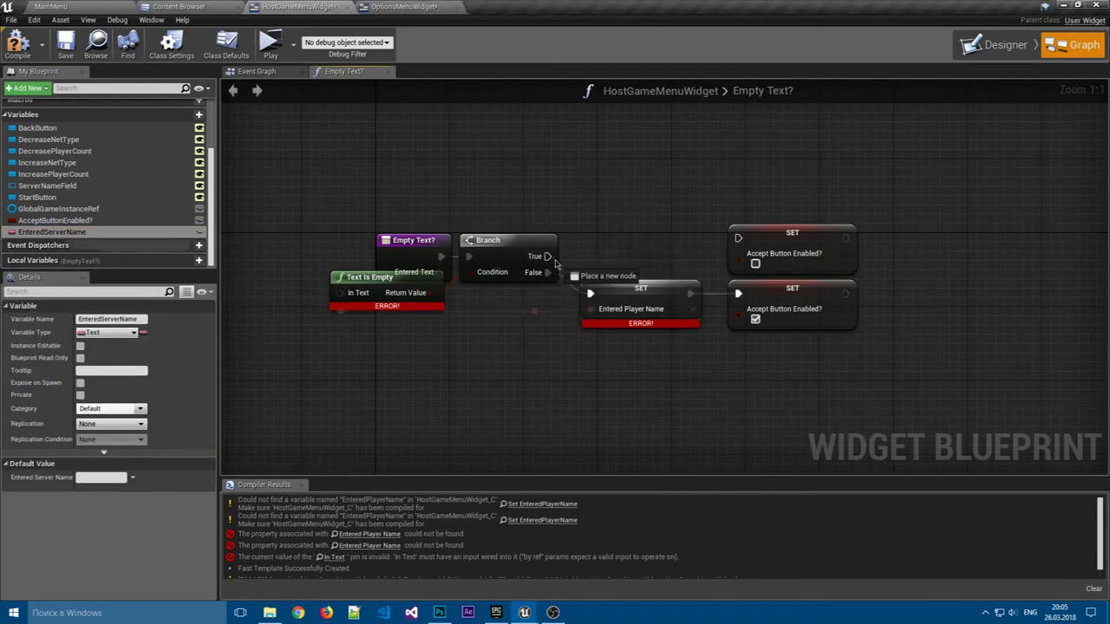
left_click_drag(466, 260, 582, 272)
left_click(597, 261)
left_click_drag(687, 247, 737, 237)
left_click(720, 217)
- Replace the lower SET with a second SET Entered Server Name on Branch False, fed the entered text
left_click(637, 290)
key("Delete")
left_click_drag(52, 232, 631, 322)
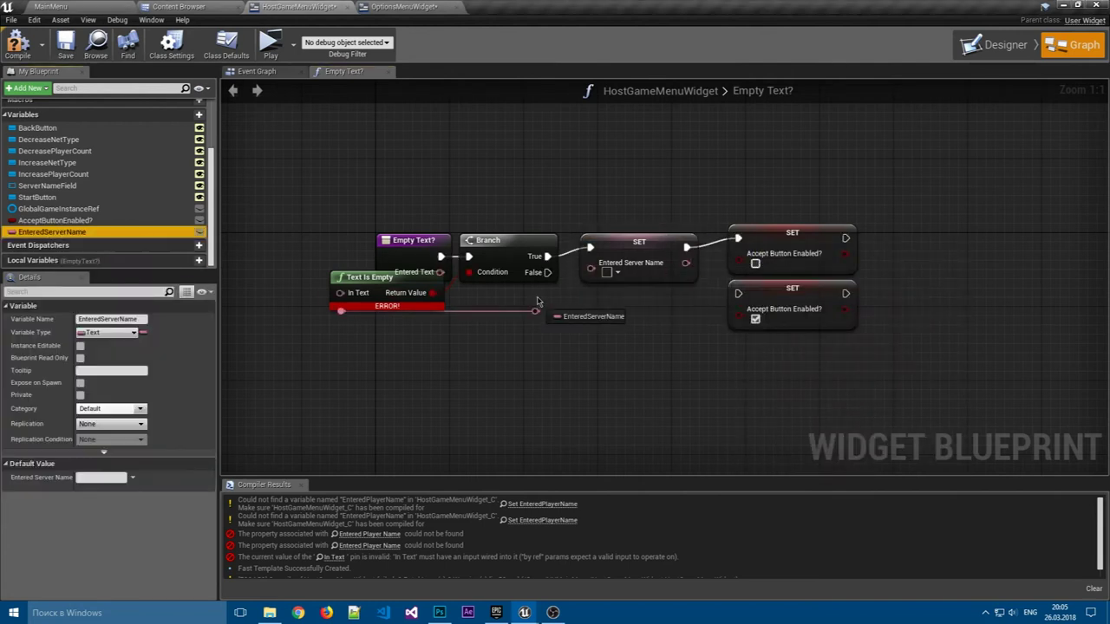
left_click(633, 326)
left_click_drag(547, 272, 600, 303)
left_click_drag(686, 302, 738, 293)
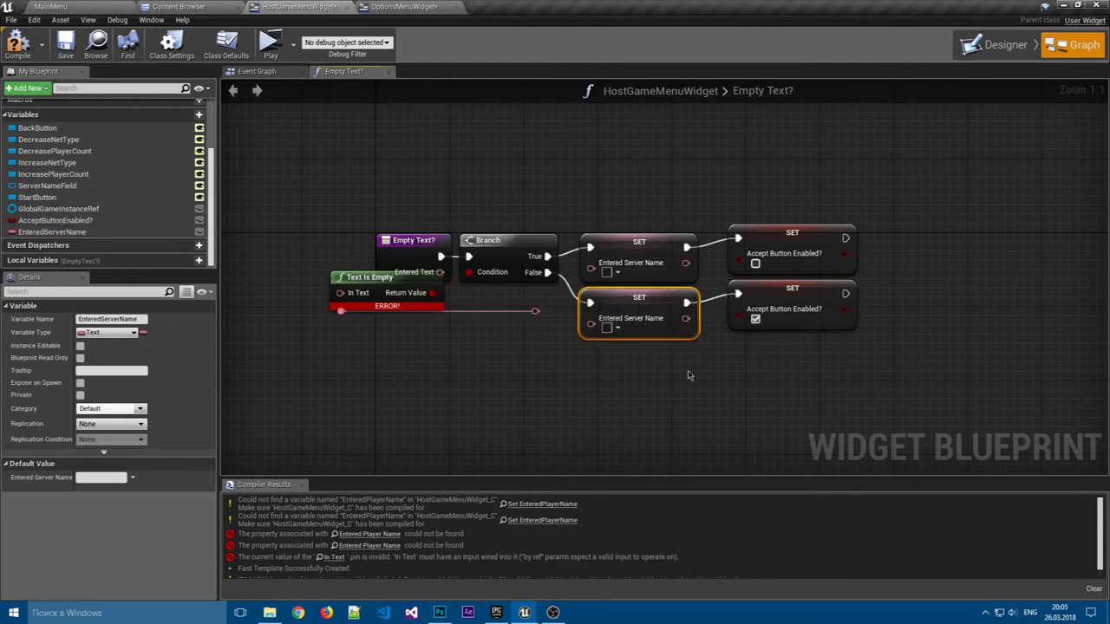
left_click_drag(689, 376, 638, 252)
left_click(563, 286)
left_click_drag(535, 311, 591, 255)
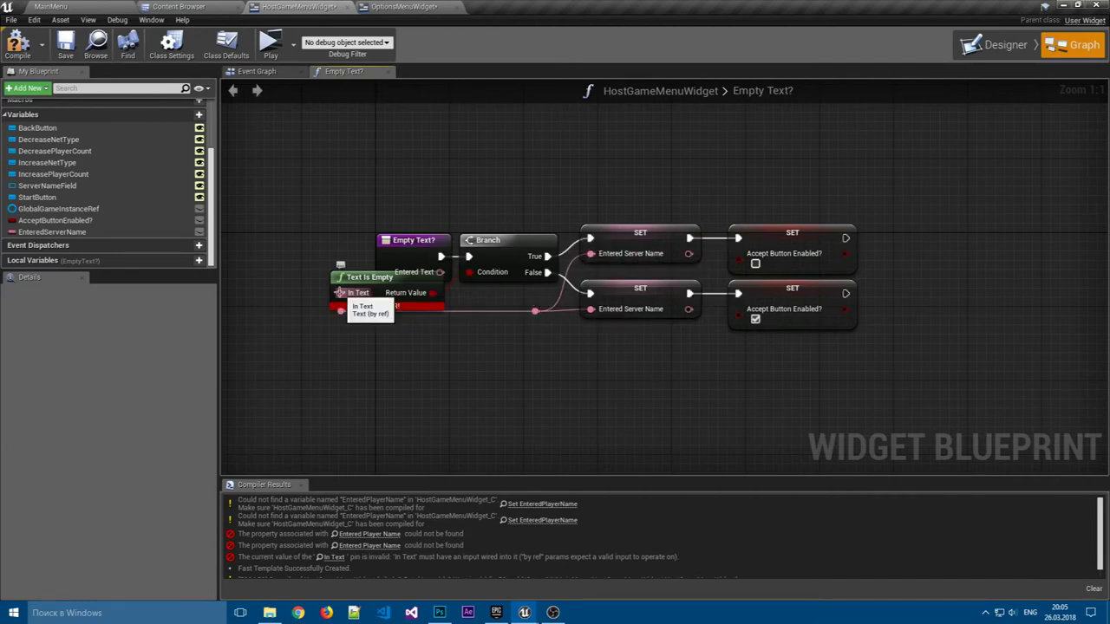
- Tidy the graph by moving the entry node left and the reroute nodes below Text Is Empty
left_click_drag(417, 243, 280, 246)
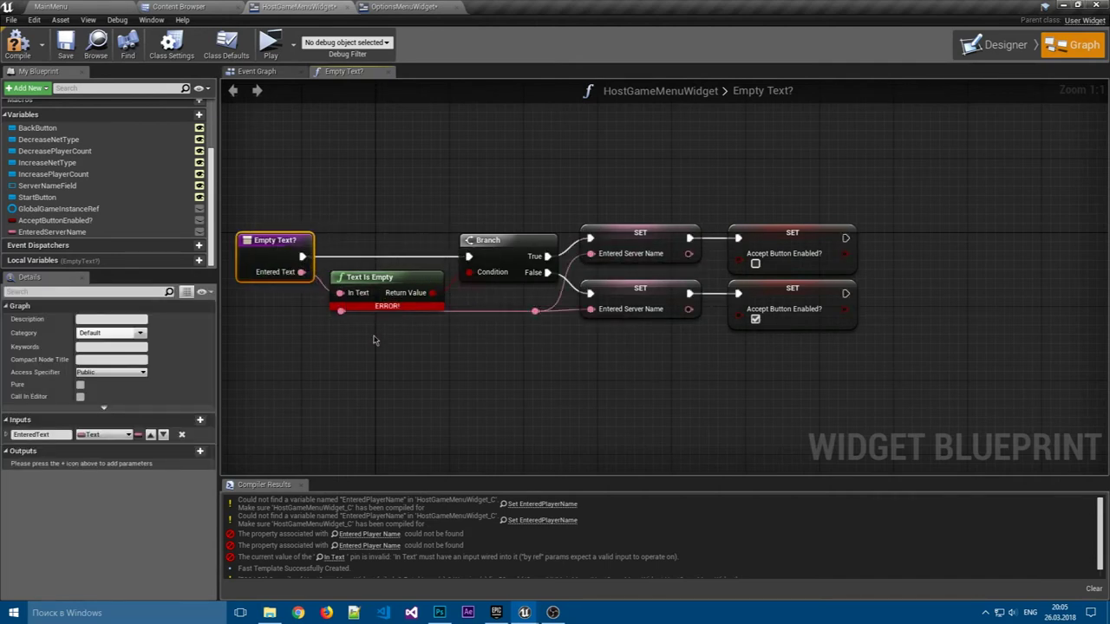
left_click(375, 338)
left_click_drag(345, 318, 340, 352)
left_click_drag(442, 361, 349, 325)
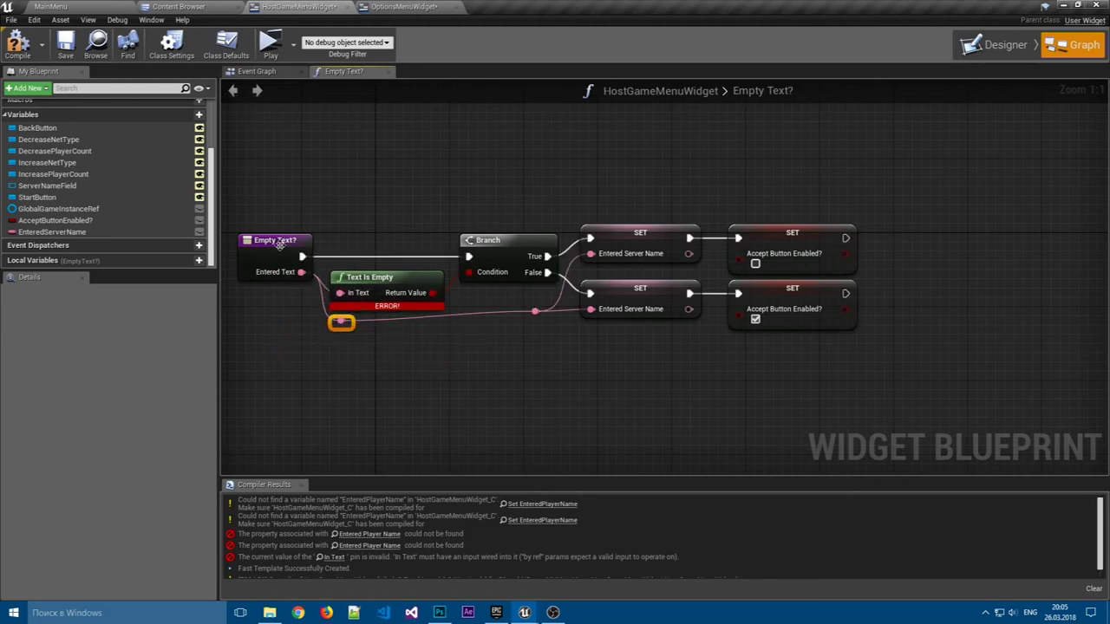
left_click_drag(279, 245, 270, 245)
left_click(498, 363)
right_click_drag(452, 347, 505, 336)
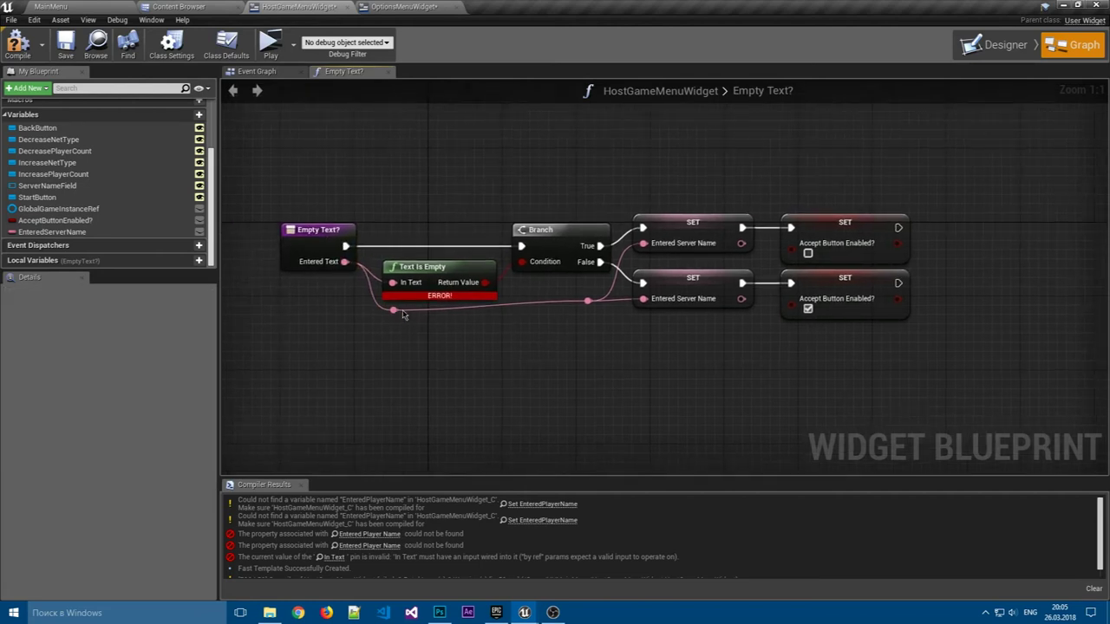
- Recreate the Text Is Empty node from the Entered Text pin and recompile
left_click(438, 273)
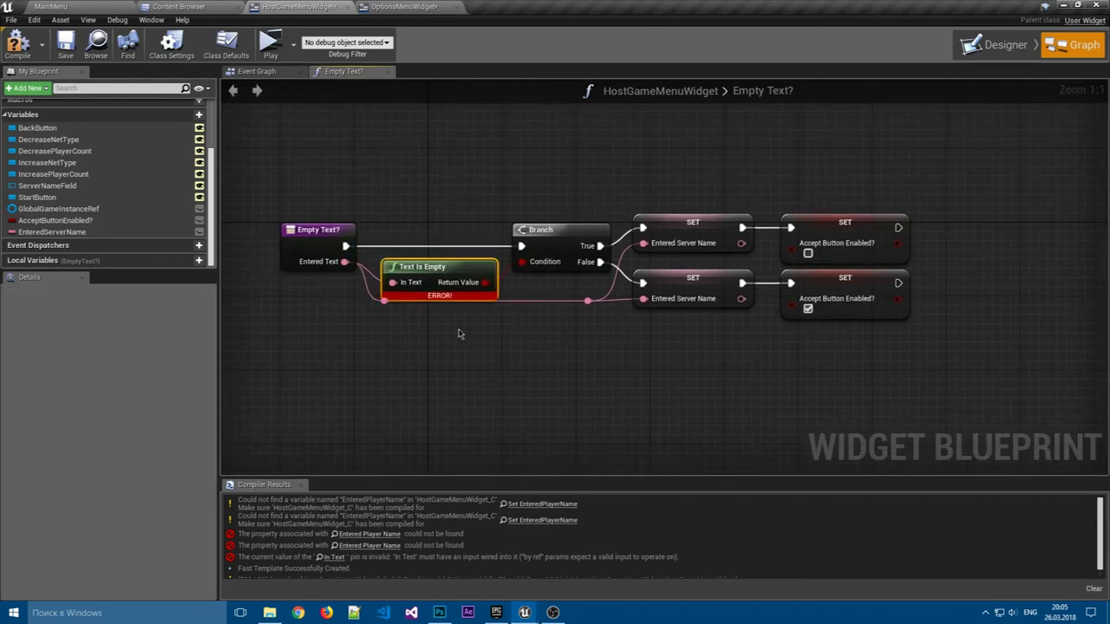
key("Delete")
left_click_drag(344, 261, 431, 290)
type("is")
key("Down")
key("Down")
key("Return")
left_click_drag(446, 293, 408, 274)
left_click(534, 354)
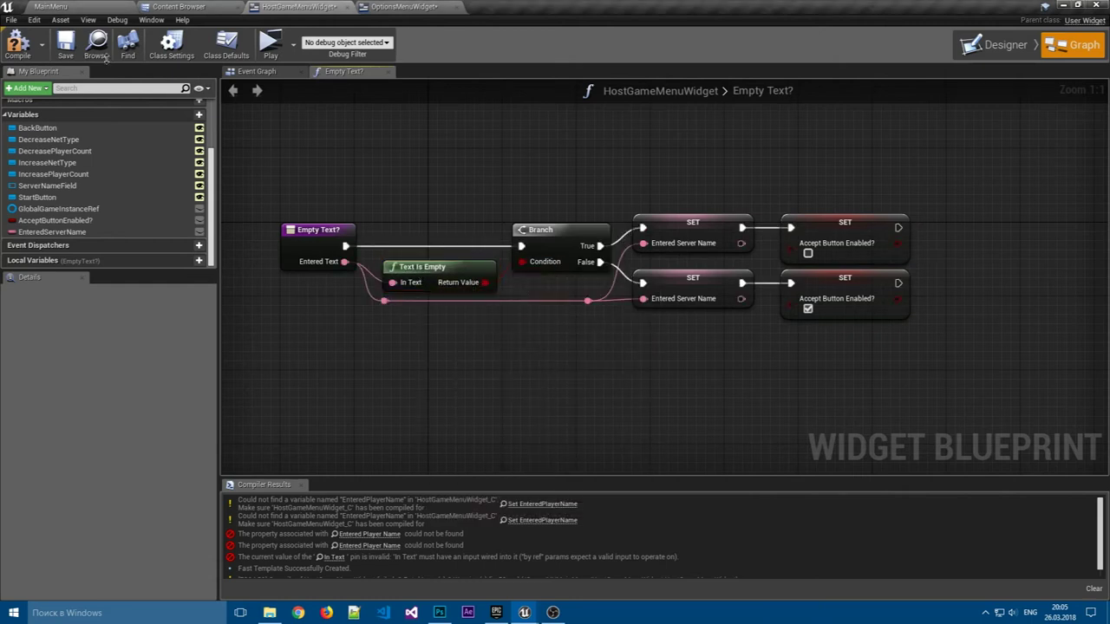
left_click(19, 43)
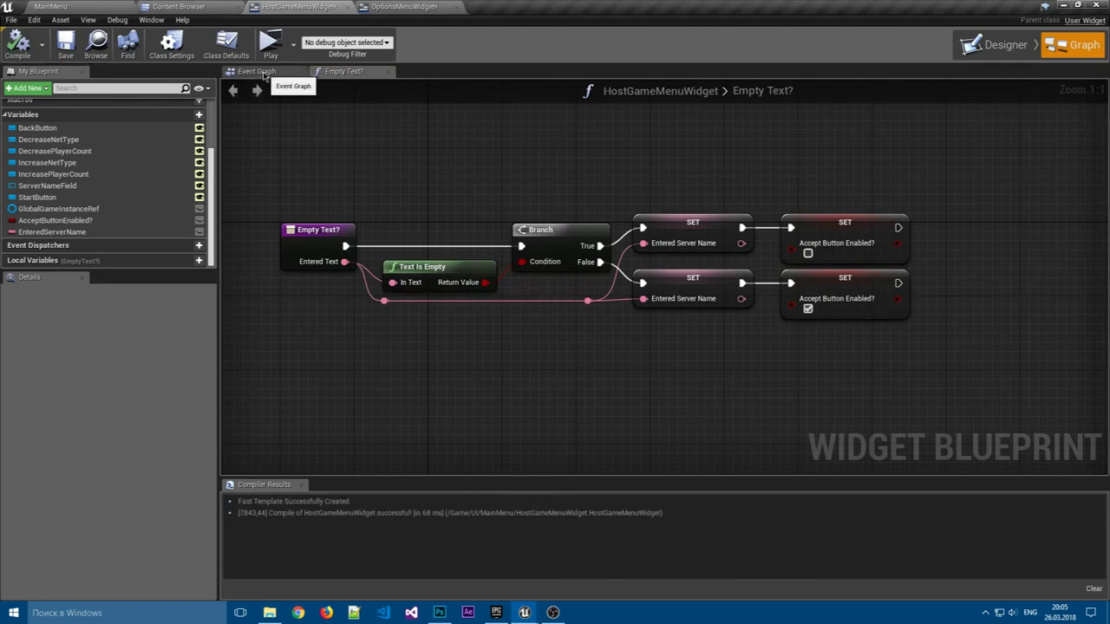
- In the Event Graph, add Empty Text? and wire On Text Changed (ServerNameField) into it
left_click(260, 71)
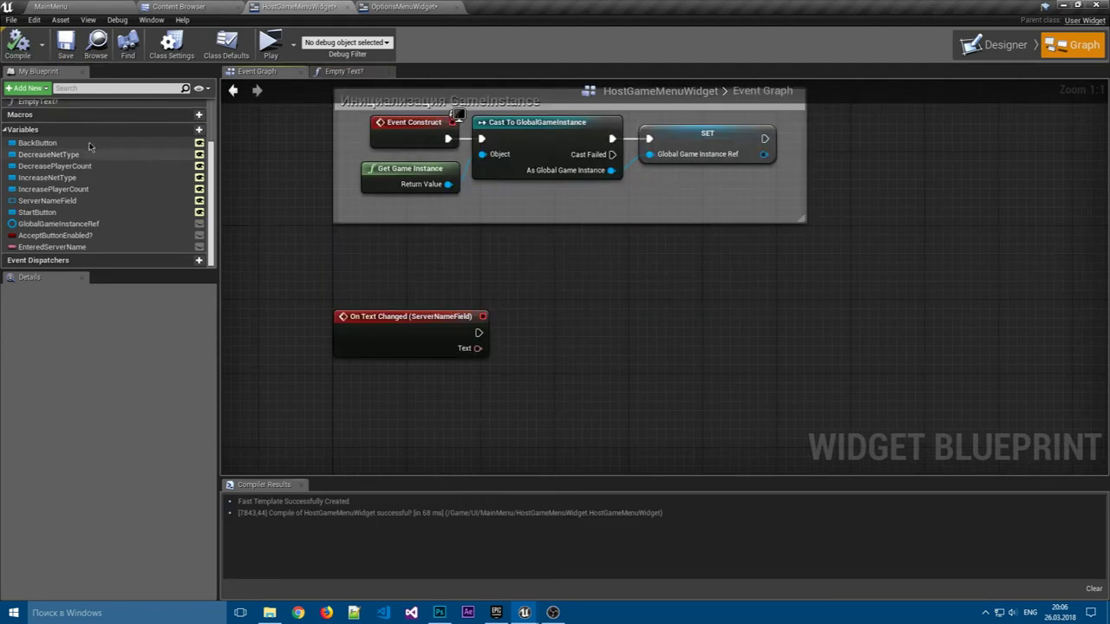
scroll(89, 148, "up", 2)
mouse_move(39, 138)
left_mouse_down()
mouse_move(533, 339)
mouse_move(532, 364)
mouse_move(540, 308)
left_mouse_up()
left_click_drag(477, 348, 510, 365)
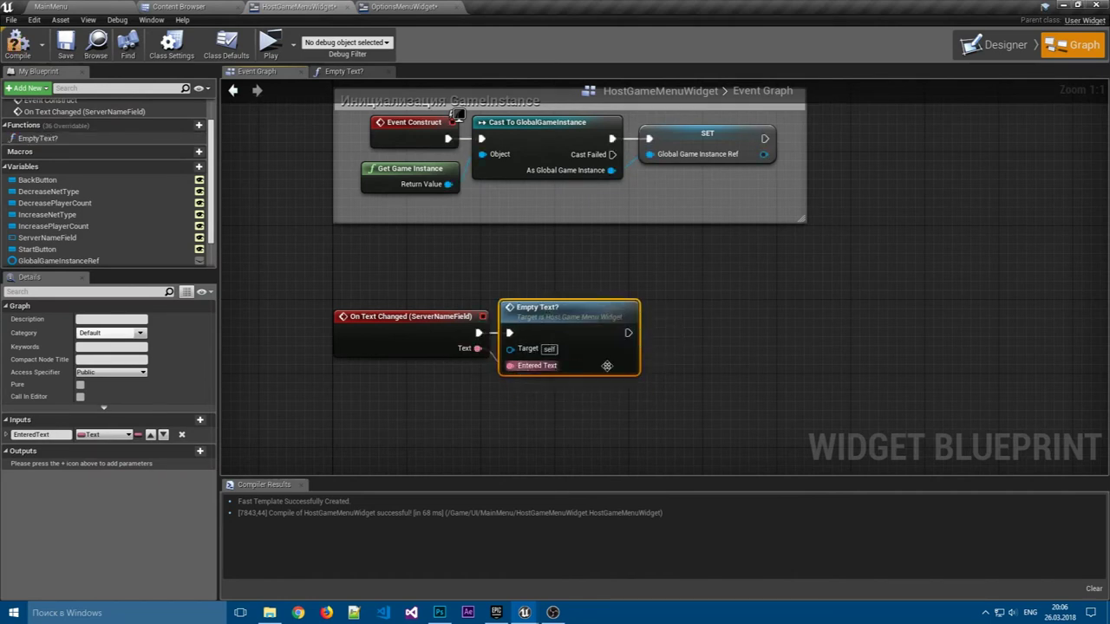
left_click(737, 364)
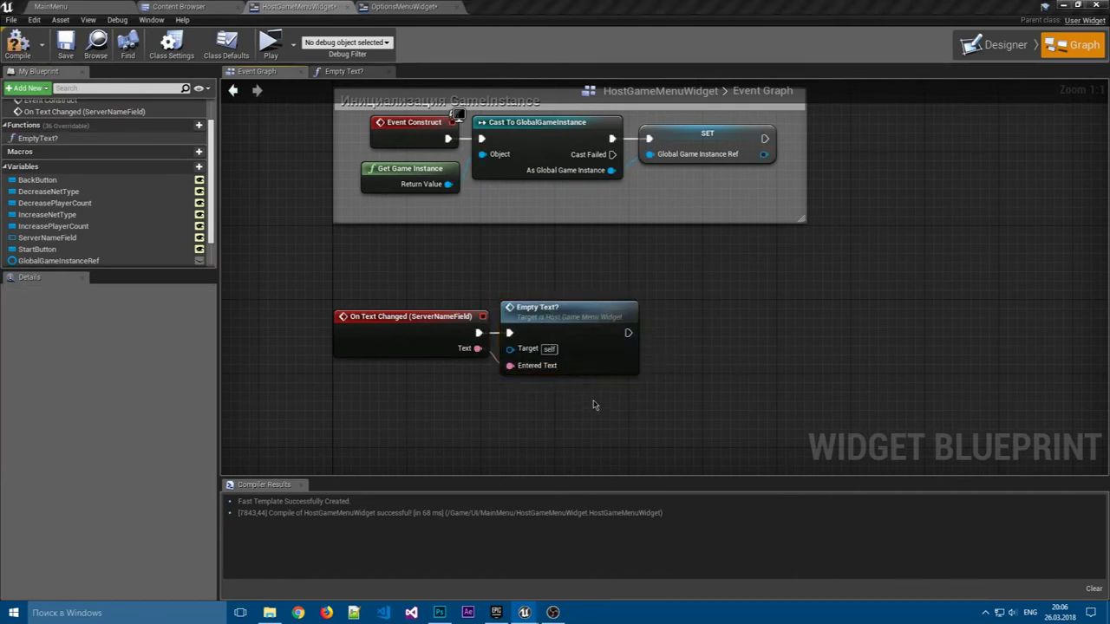
- Wrap both nodes in a comment titled 'Отслеживание введенного текста'
left_click_drag(593, 404, 325, 297)
key("c")
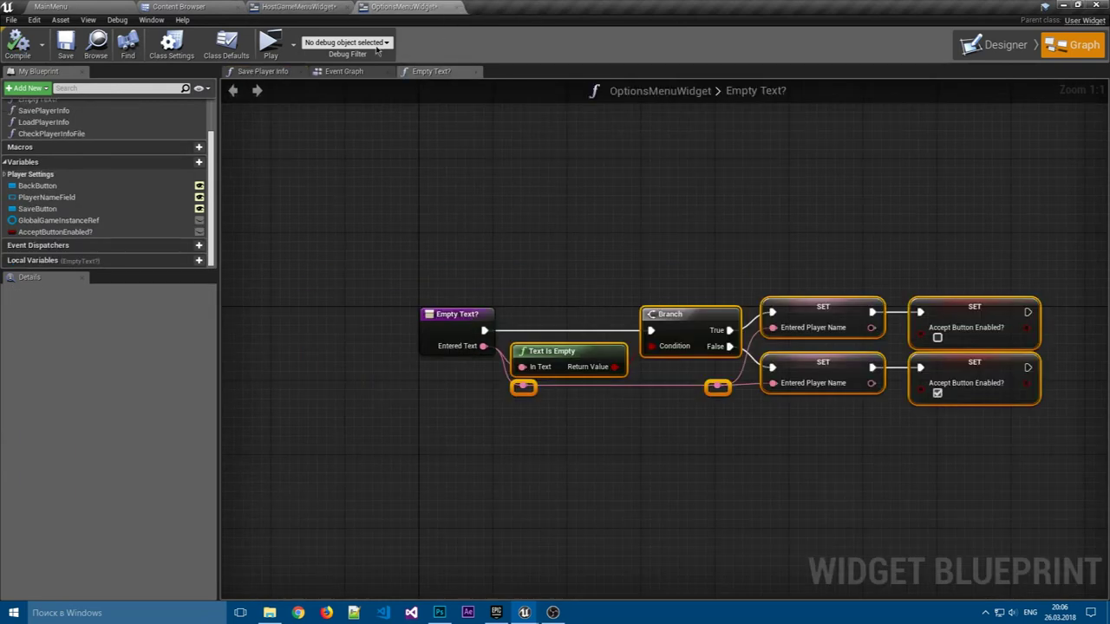
left_click(376, 73)
left_click(381, 350)
left_click(711, 356)
double_click(494, 276)
type("Отслеживание введенного текста")
key("Return")
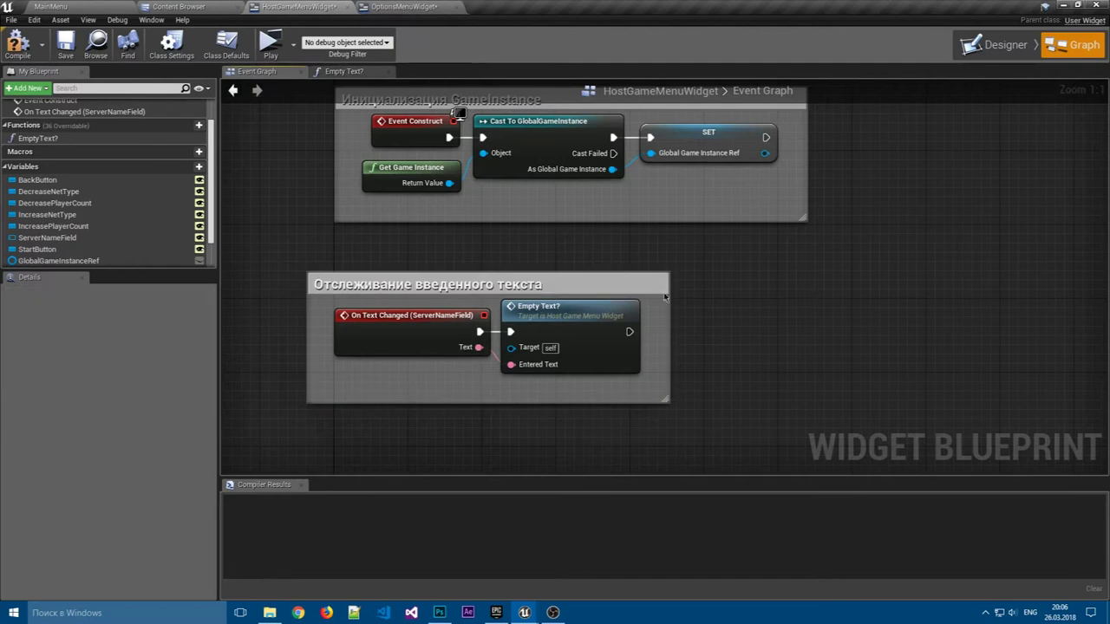
left_click_drag(624, 294, 651, 276)
left_click(590, 451)
right_click_drag(586, 453, 602, 312)
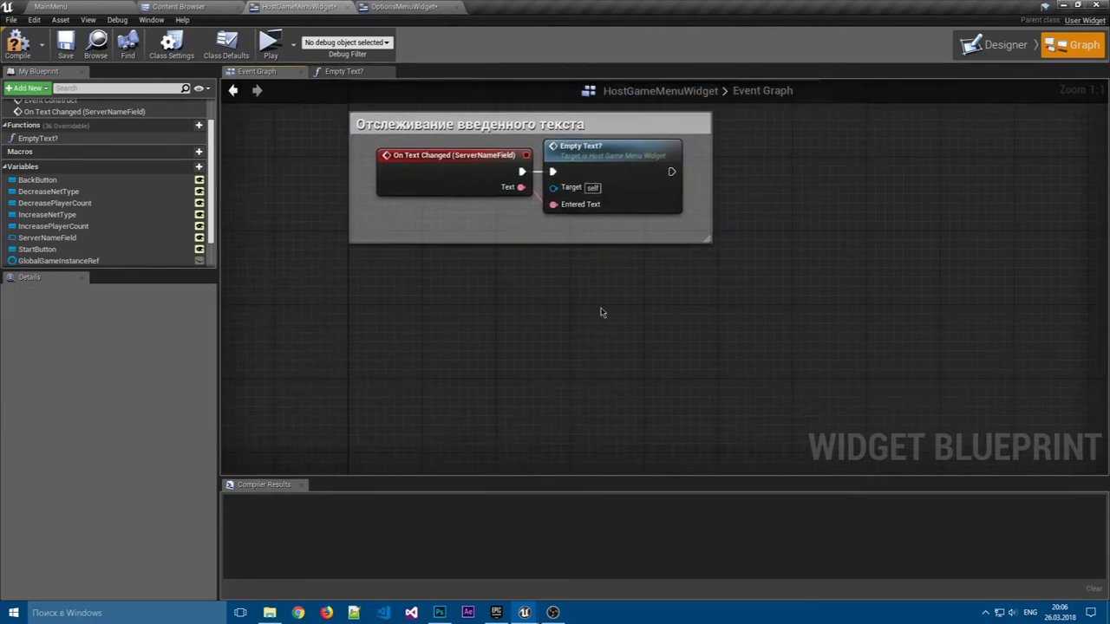
- Close the Compiler Results panel
left_click(299, 484)
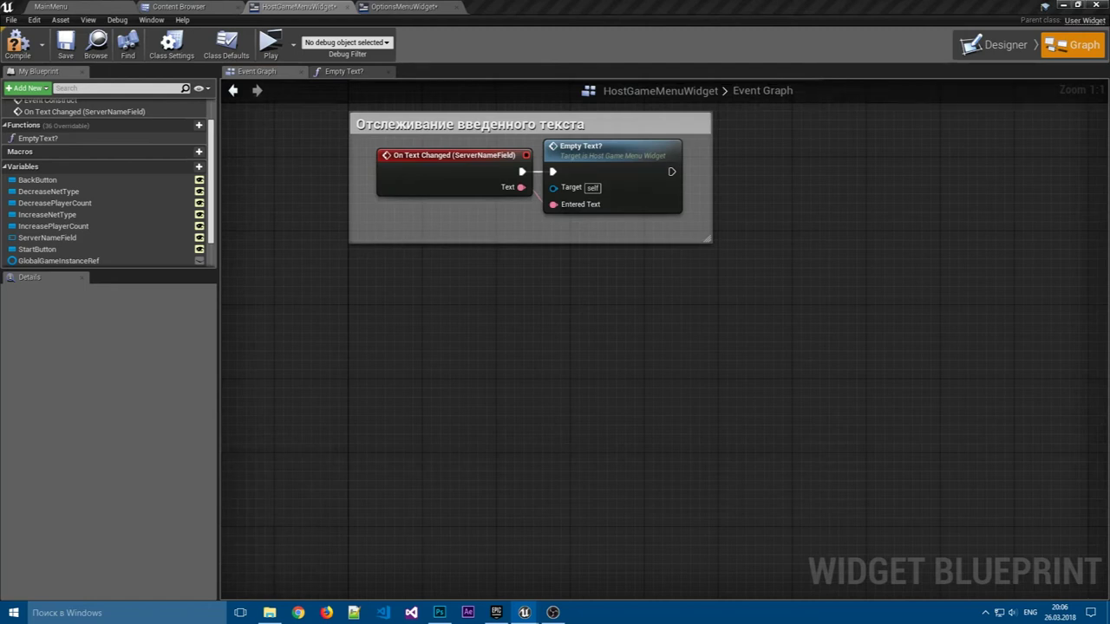
right_click_drag(476, 303, 478, 315)
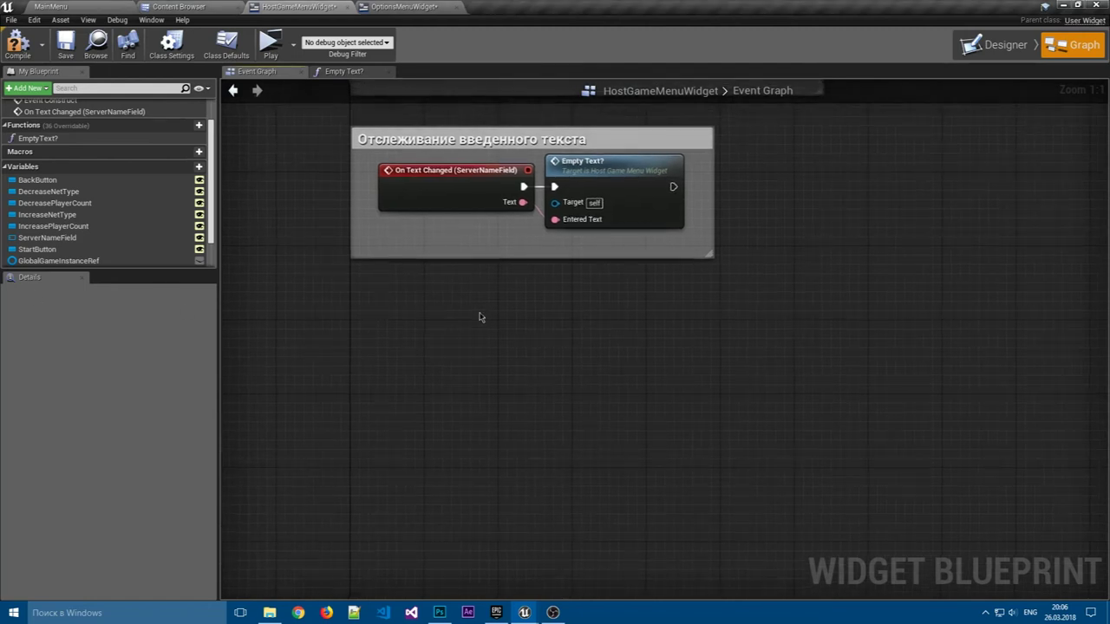
scroll(130, 236, "down", 2)
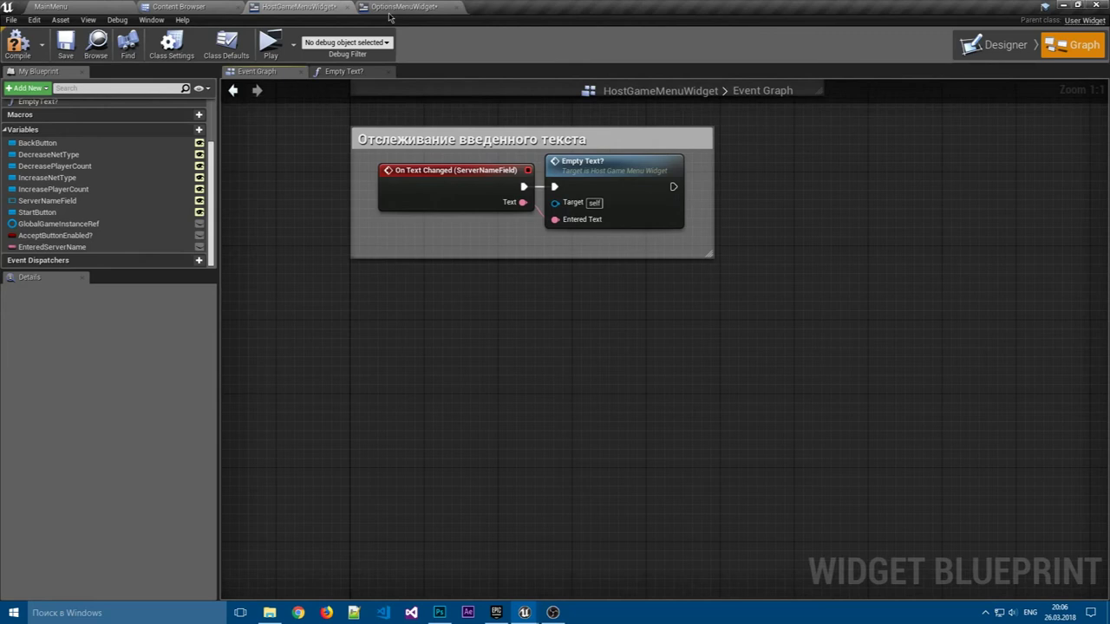
- Add the On Clicked (StartButton) event to the graph
left_click(55, 214)
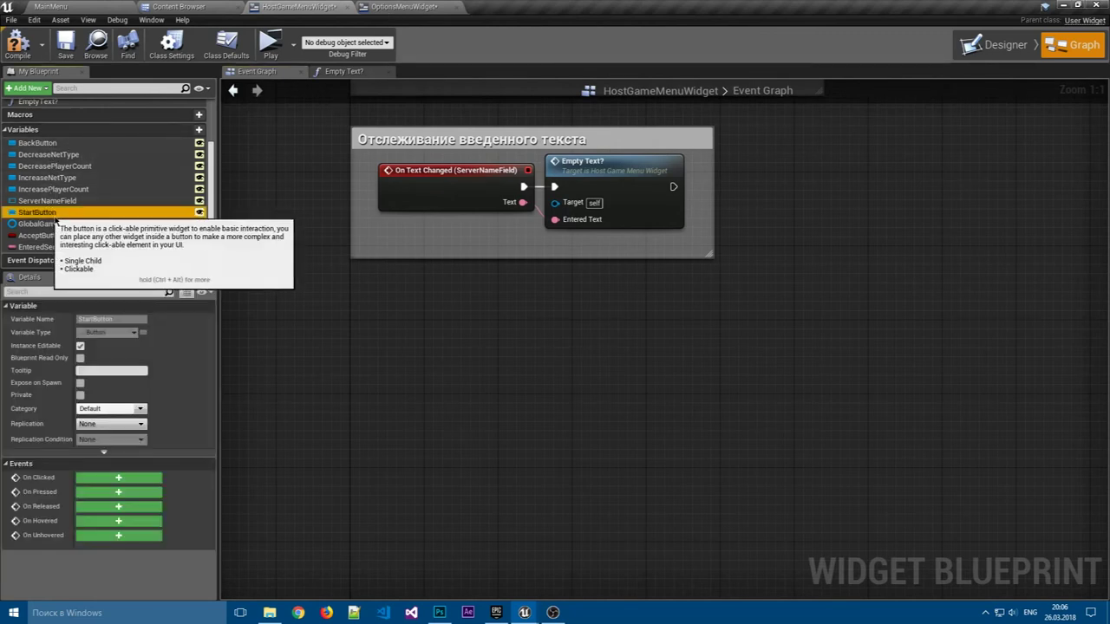
left_click(118, 477)
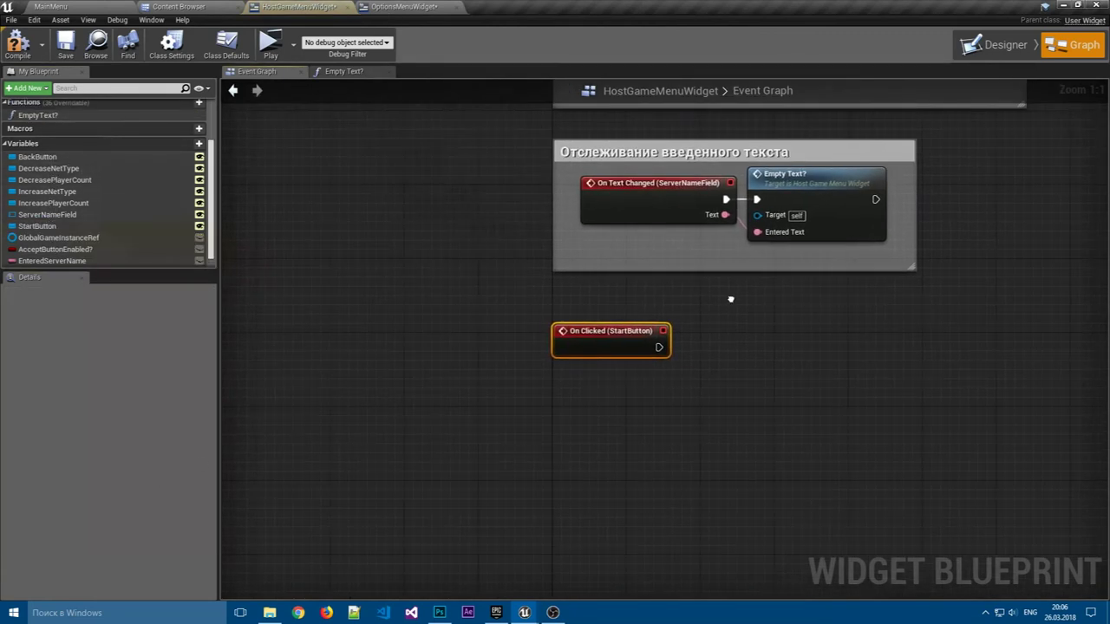
right_click_drag(730, 299, 535, 299)
left_click_drag(359, 338, 348, 379)
right_click_drag(561, 360, 547, 320)
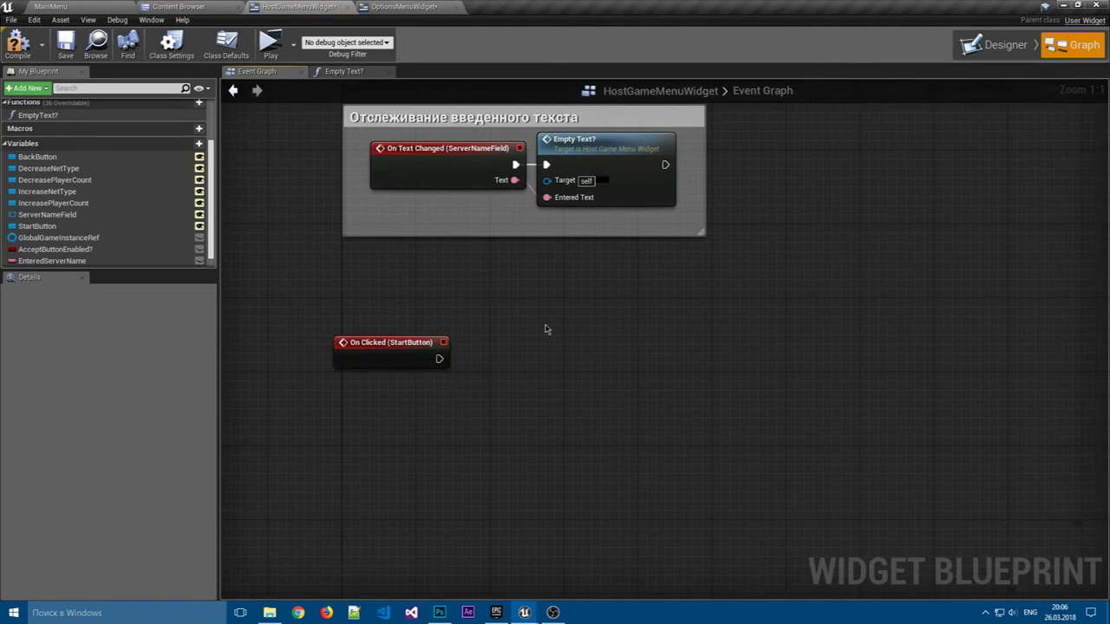
- Connect a Remove from Parent call after the StartButton click event
left_click_drag(439, 358, 512, 355)
type("remove from")
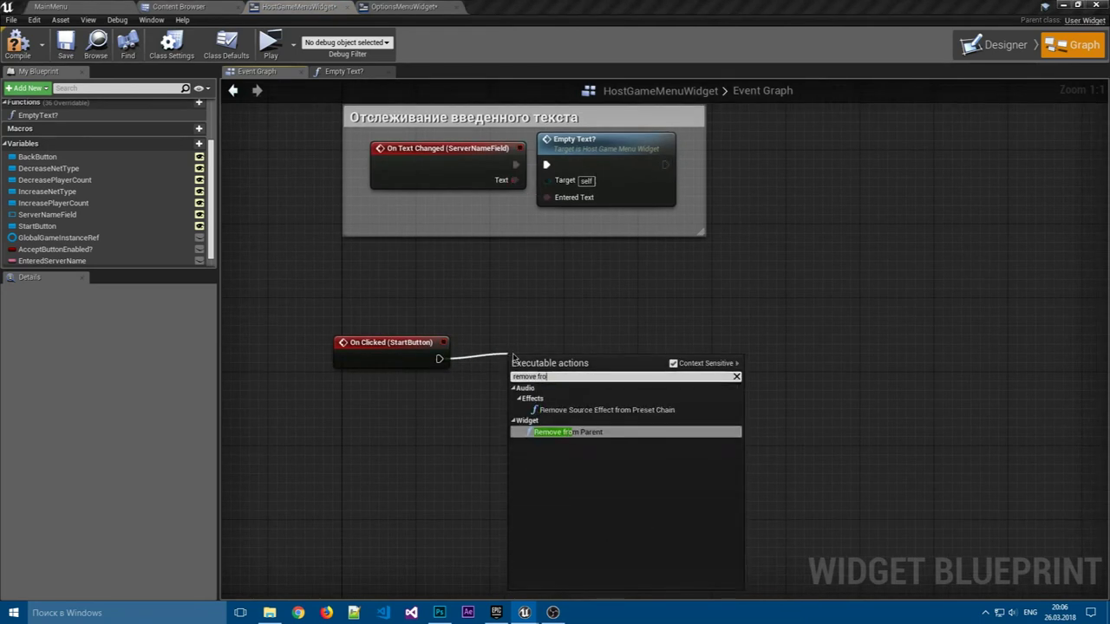
key("Return")
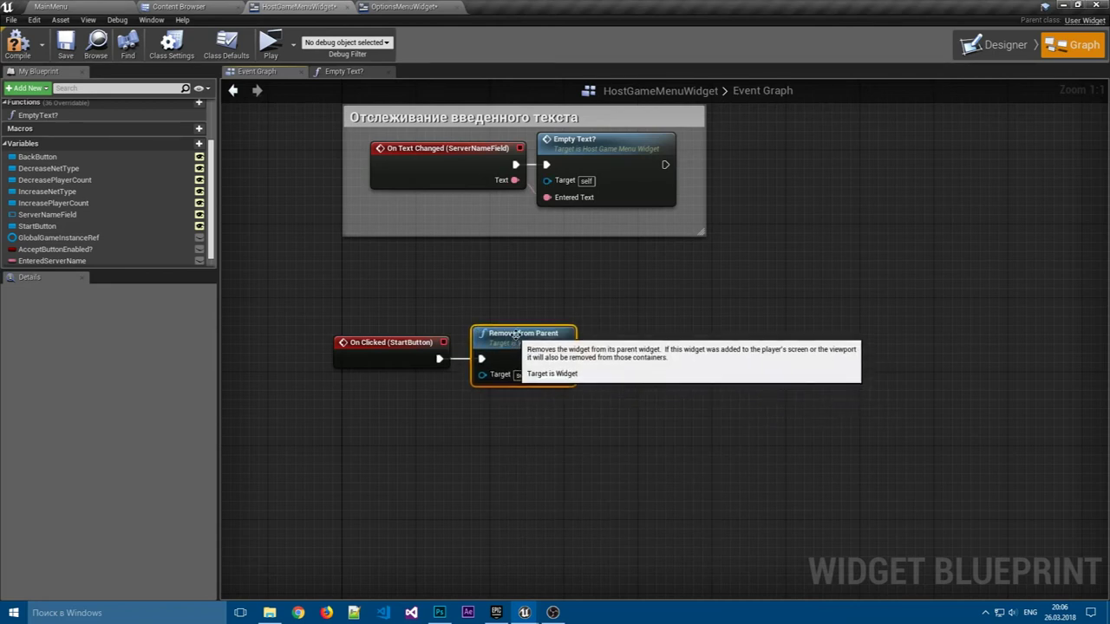
left_click_drag(515, 345, 515, 336)
left_click(634, 333)
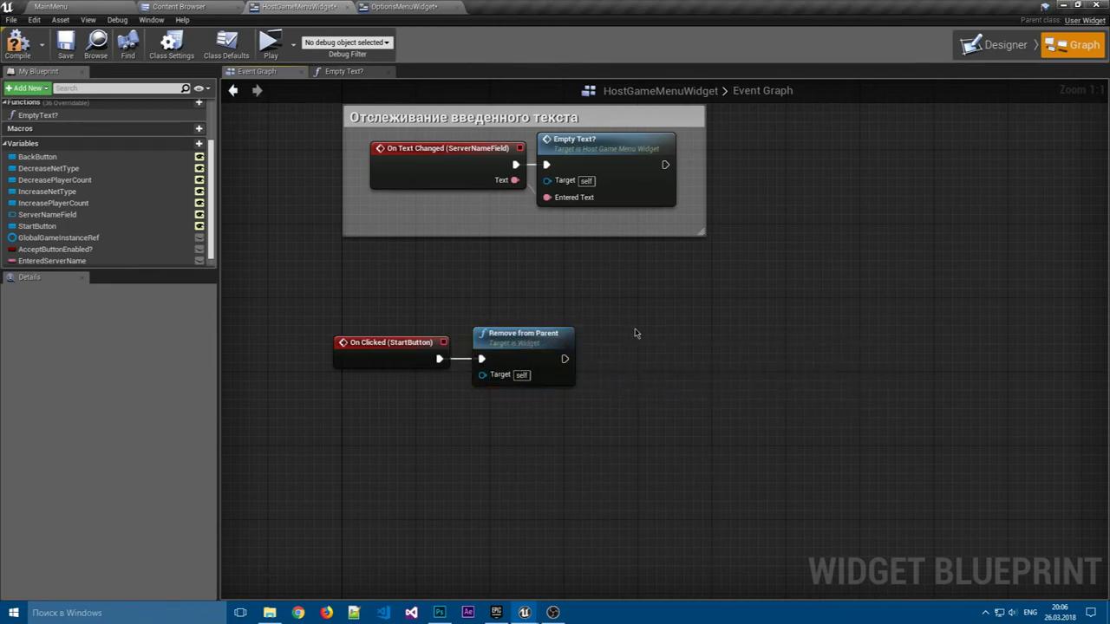
left_click_drag(549, 327, 540, 327)
left_click(641, 337)
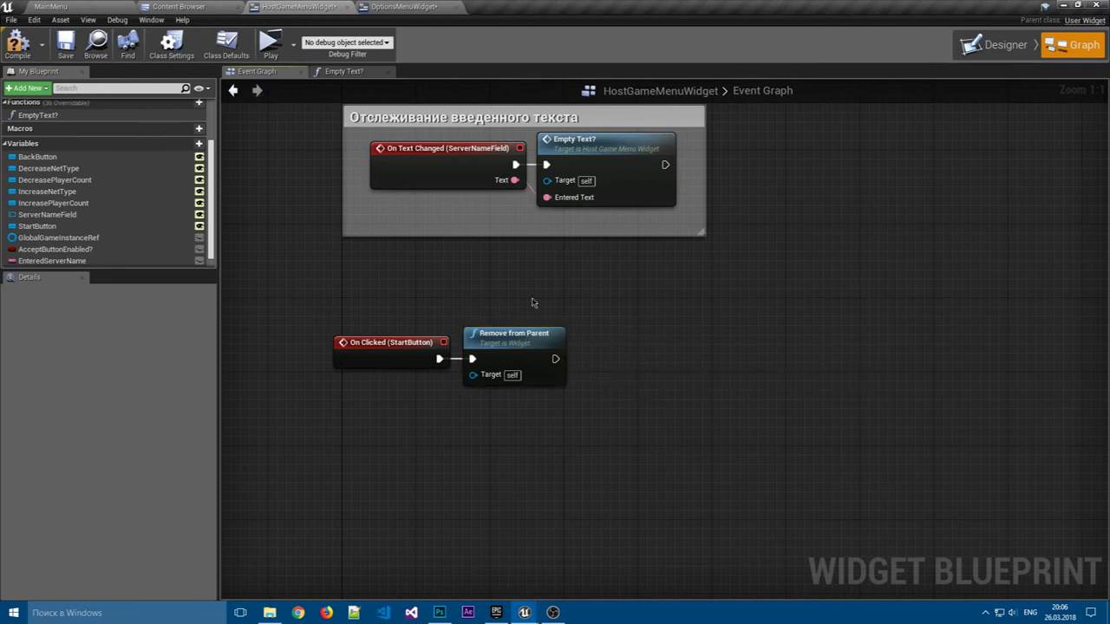
right_click_drag(488, 294, 423, 253)
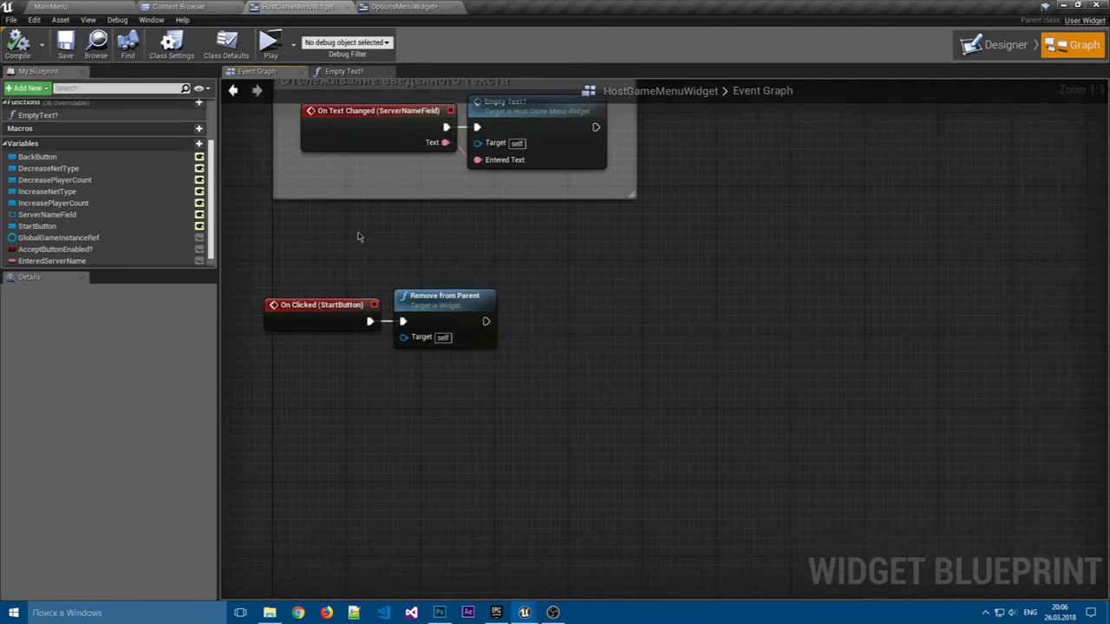
- Open the GlobalGameInstance blueprint from the Global blueprints folder
left_click(203, 7)
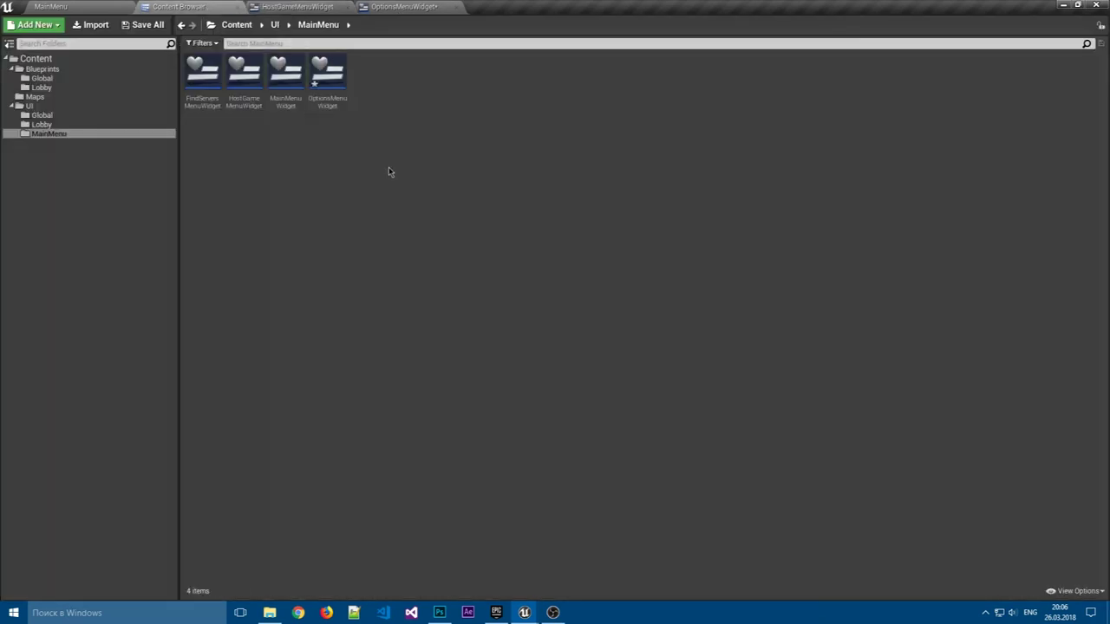
left_click(65, 78)
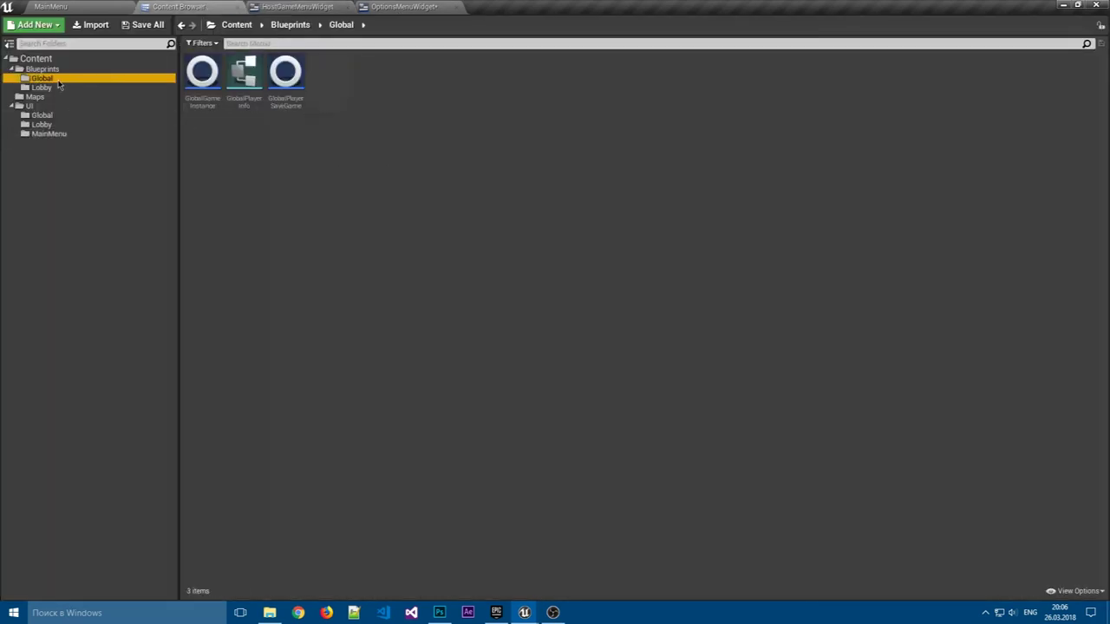
double_click(202, 73)
scroll(568, 444, "up", 2)
right_click_drag(488, 321, 518, 297)
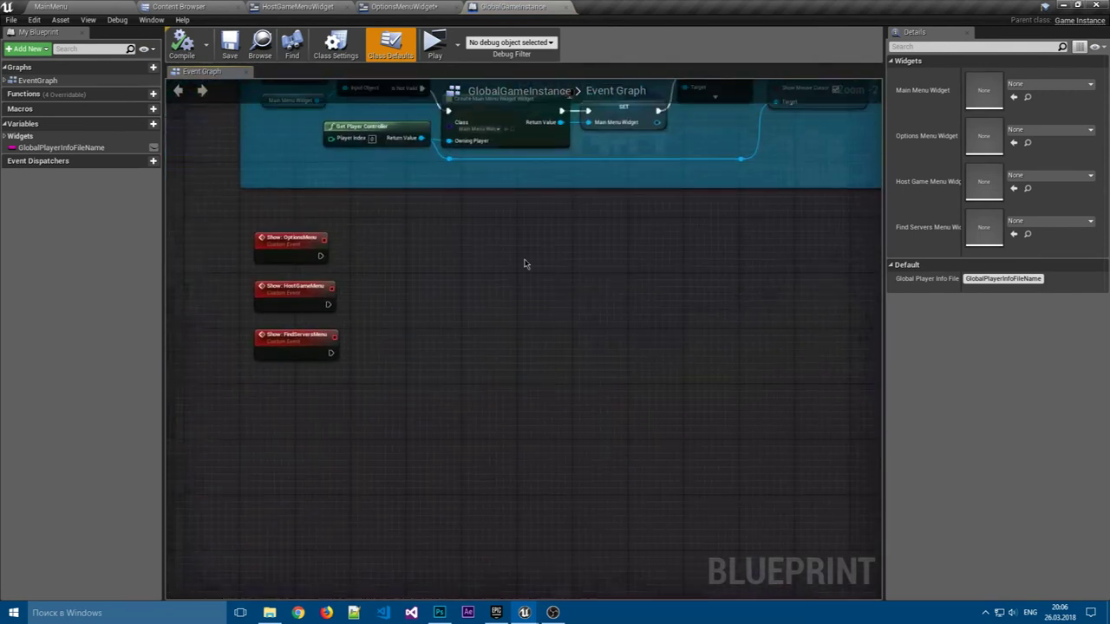
- Add a custom event named 'Lunch Lobby' to its Event Graph and save the blueprint
right_click(526, 259)
type("cus")
key("Return")
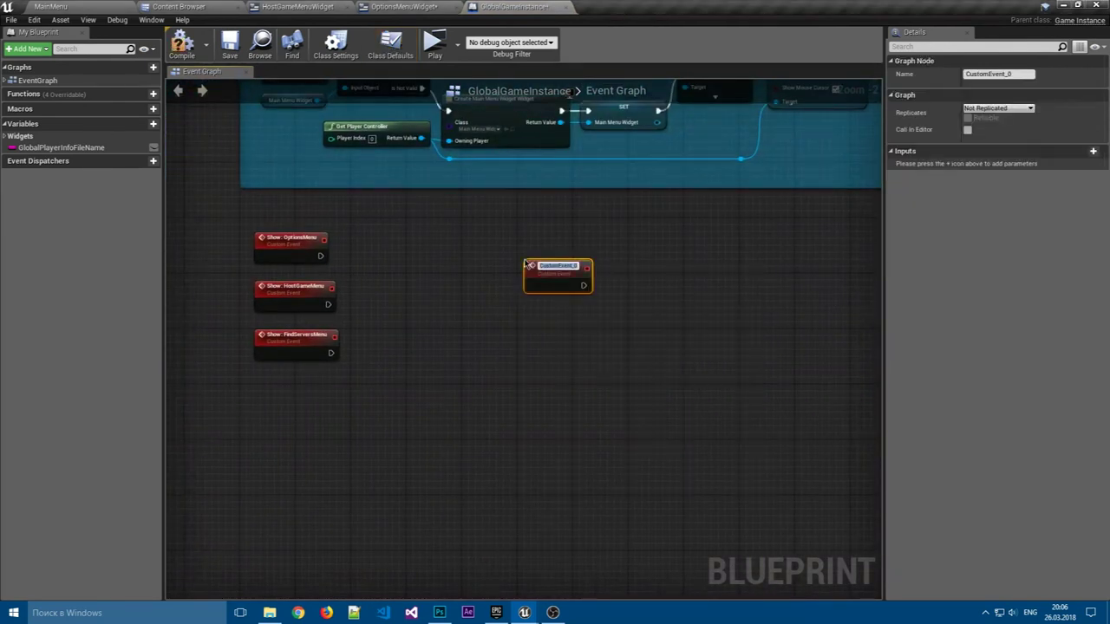
type("S")
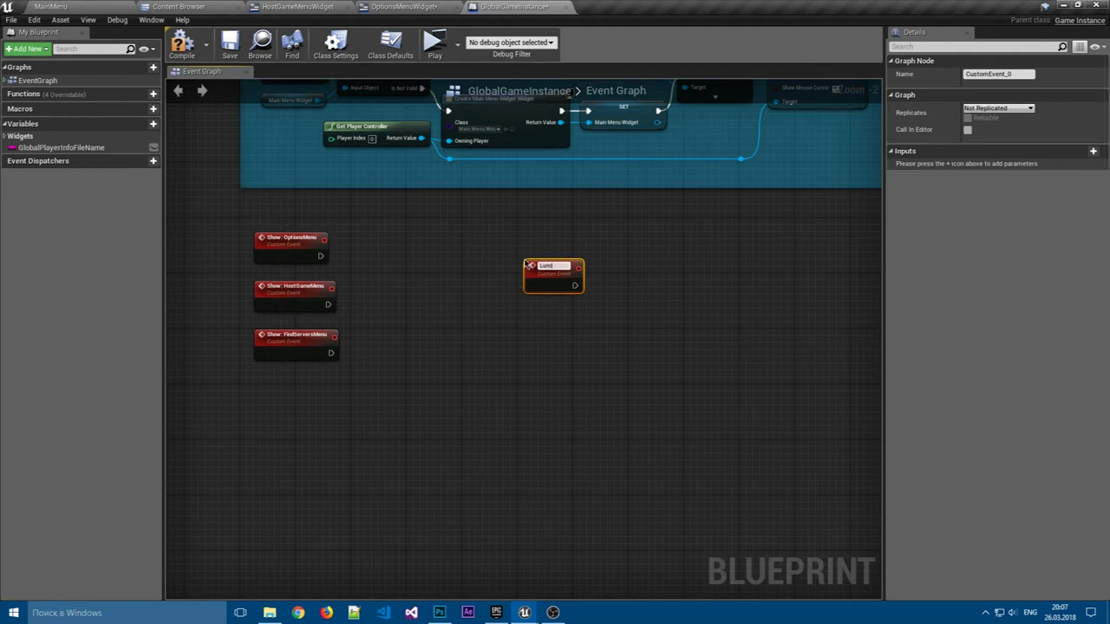
scroll(526, 263, "up", 2)
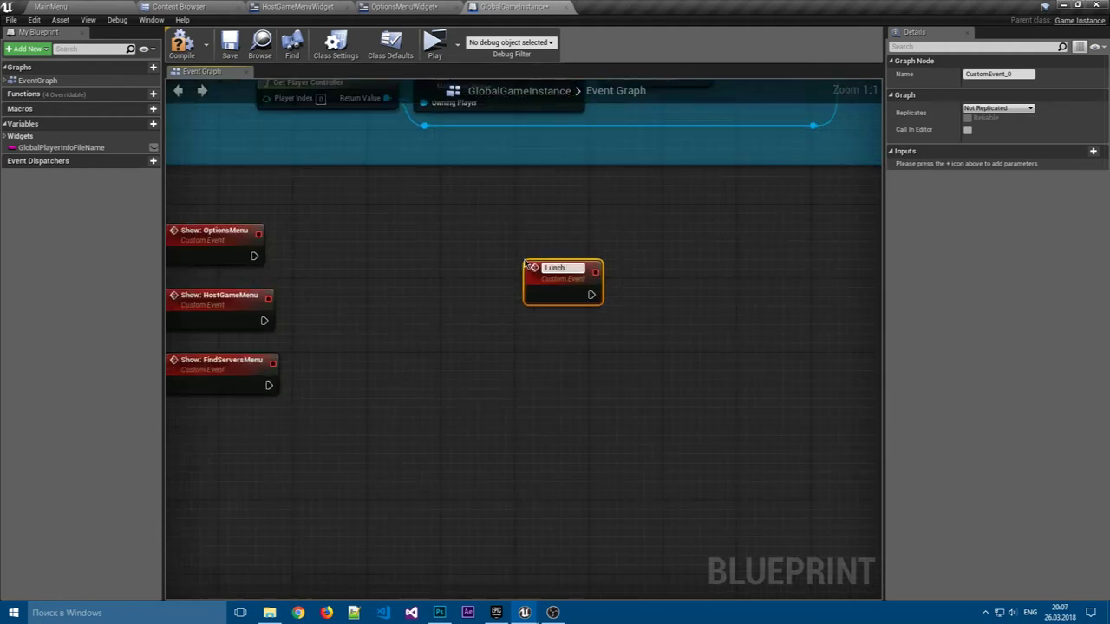
type("bby")
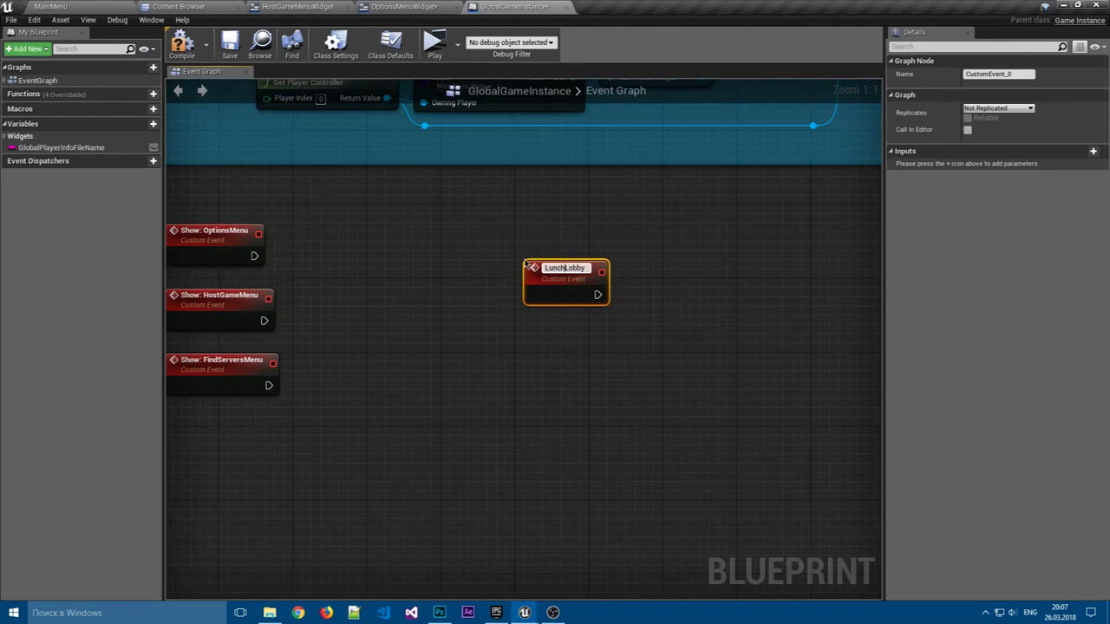
key("Return")
left_click(466, 242)
mouse_move(466, 241)
right_mouse_down()
mouse_move(451, 263)
mouse_move(396, 283)
right_mouse_up()
left_click_drag(492, 322, 565, 294)
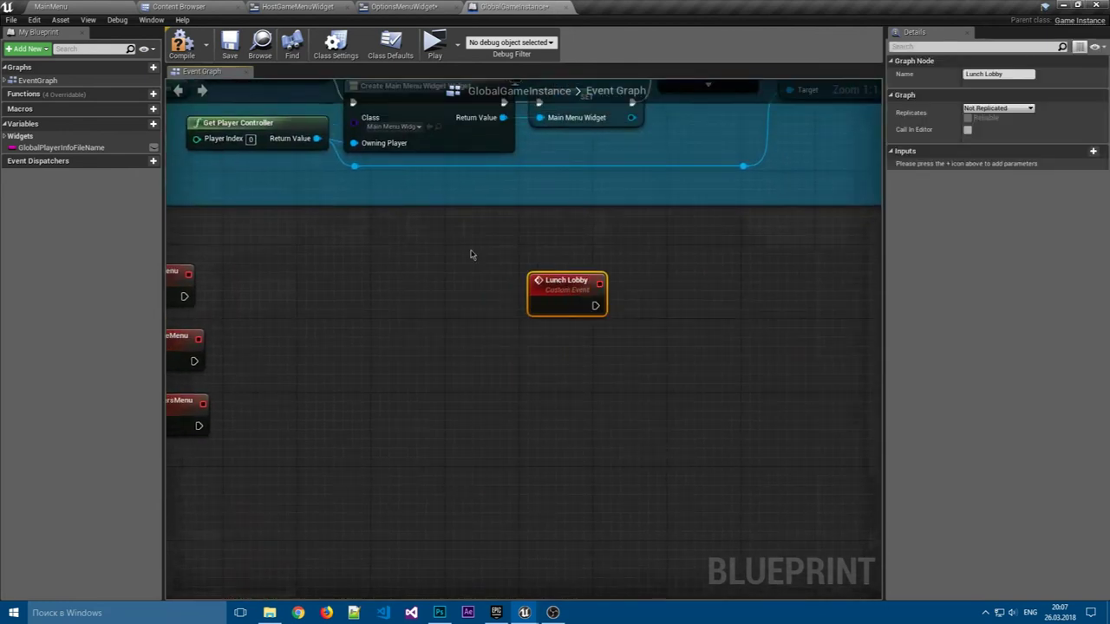
left_click(229, 42)
- Close the OptionsMenuWidget editor and check the Lunch Lobby event in GlobalGameInstance
left_click(403, 6)
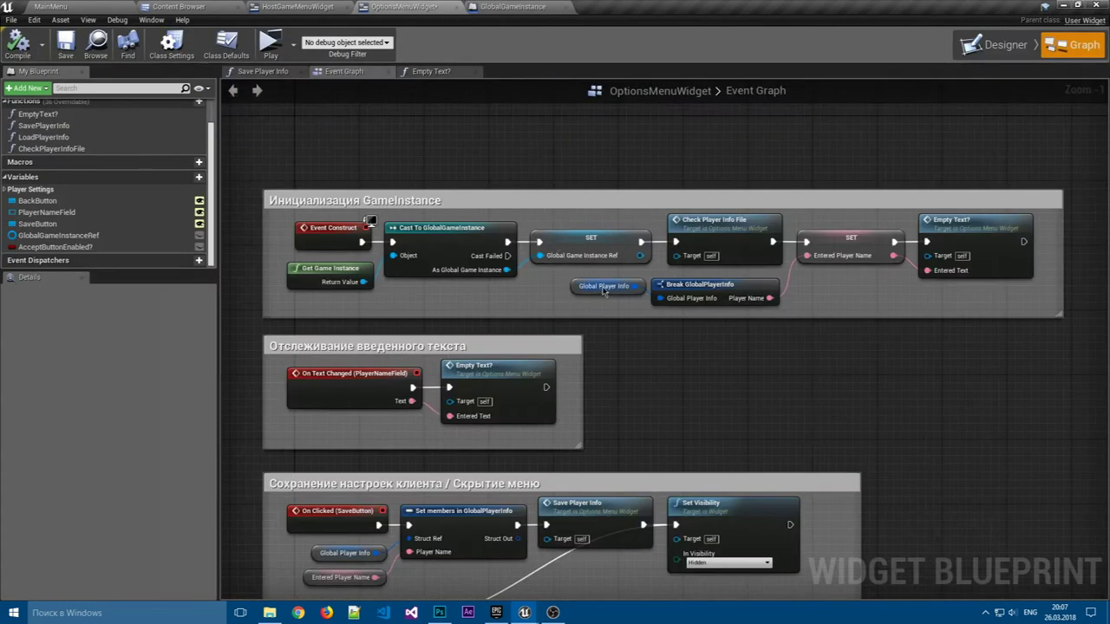
right_click_drag(589, 266, 623, 152)
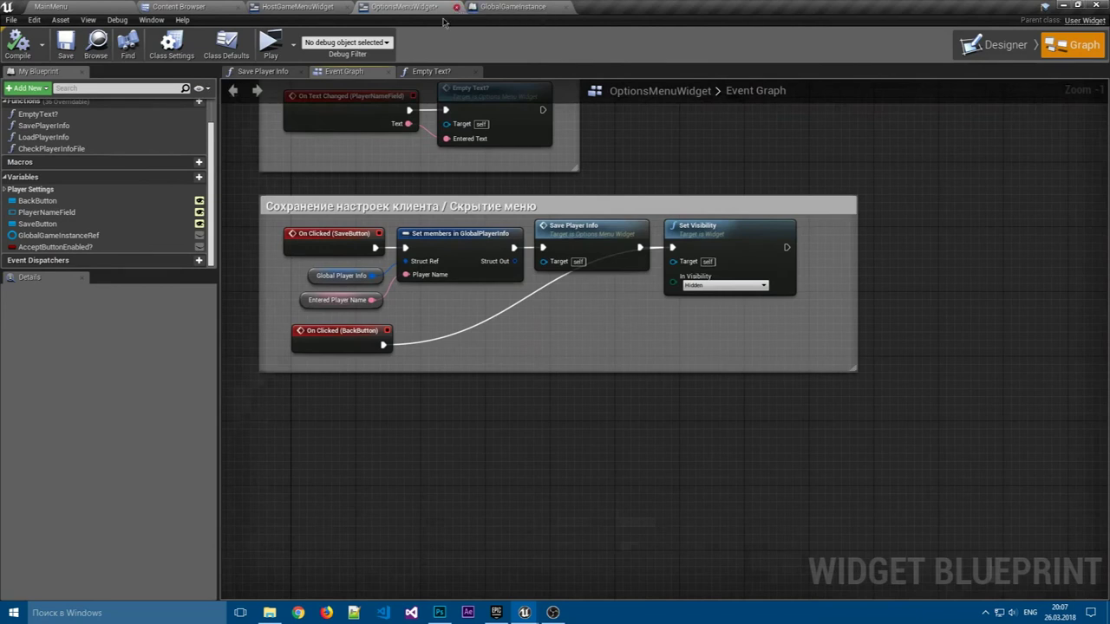
left_click(456, 7)
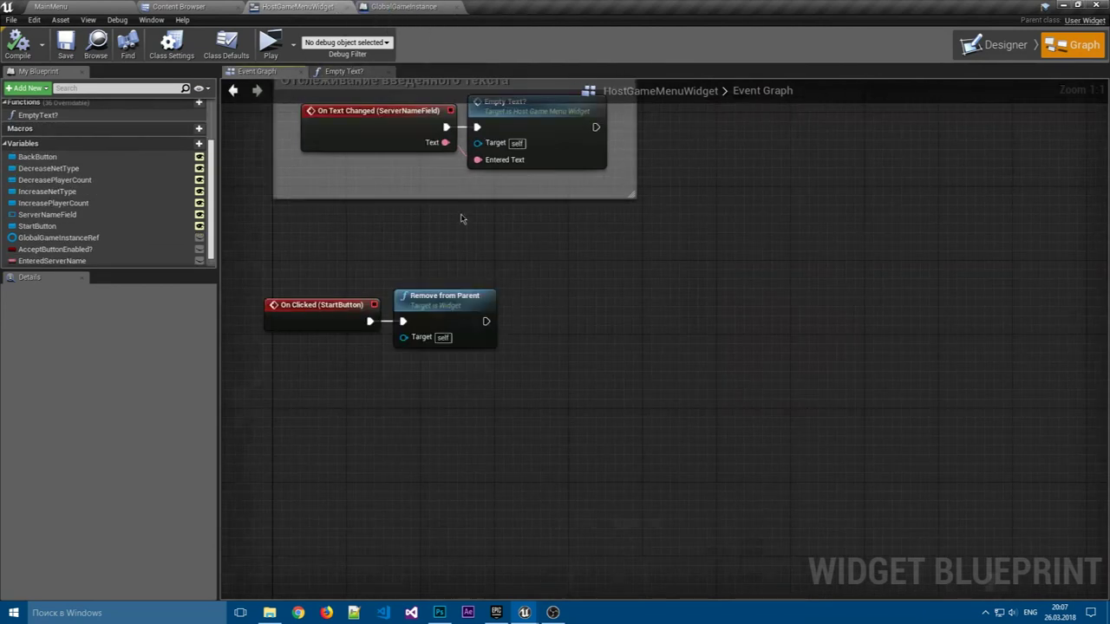
left_click(403, 7)
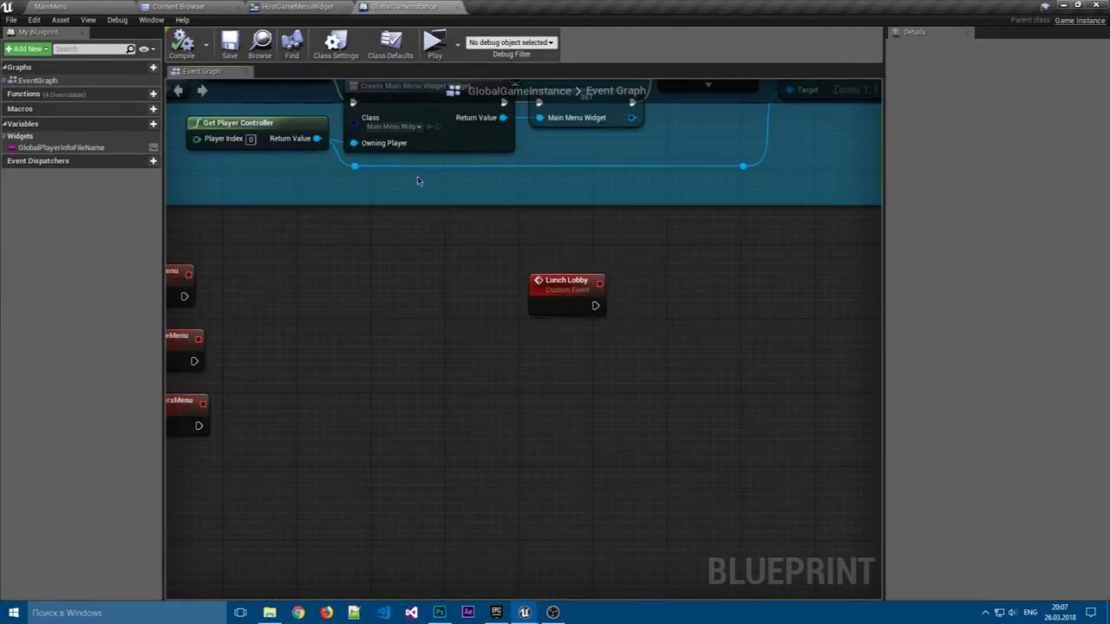
left_click(567, 286)
- In HostGameMenuWidget, place a GlobalGameInstanceRef getter and add a Lunch Lobby call on it
left_click(297, 6)
mouse_move(486, 321)
left_mouse_down()
mouse_move(518, 327)
mouse_move(501, 322)
left_mouse_up()
left_click(390, 386)
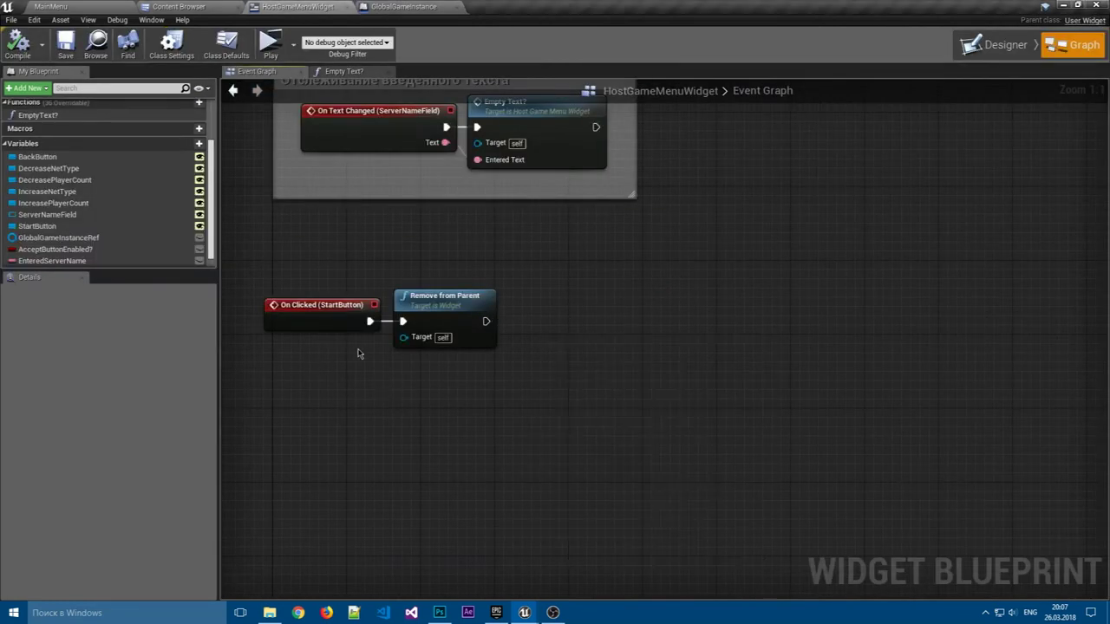
mouse_move(58, 238)
left_mouse_down()
mouse_move(425, 371)
mouse_move(535, 331)
mouse_move(526, 291)
left_mouse_up()
left_click(460, 381)
type("launch")
key("Return")
- Wire Remove from Parent's exec into the Lunch Lobby call and tidy the chain
left_click_drag(486, 321, 514, 321)
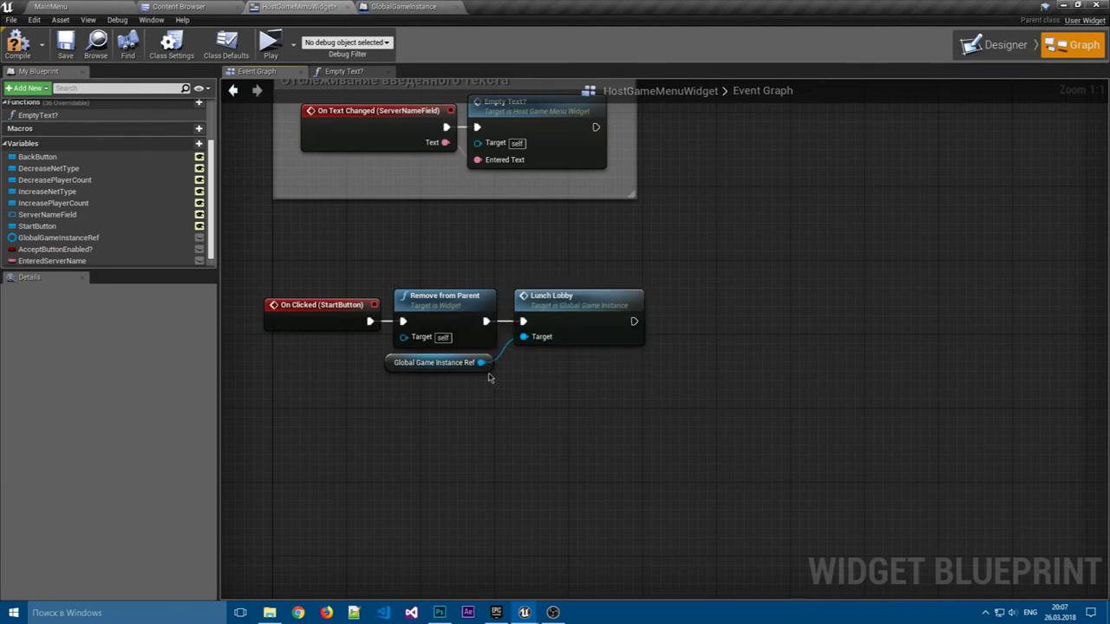
left_click_drag(490, 368, 491, 377)
left_click(425, 234)
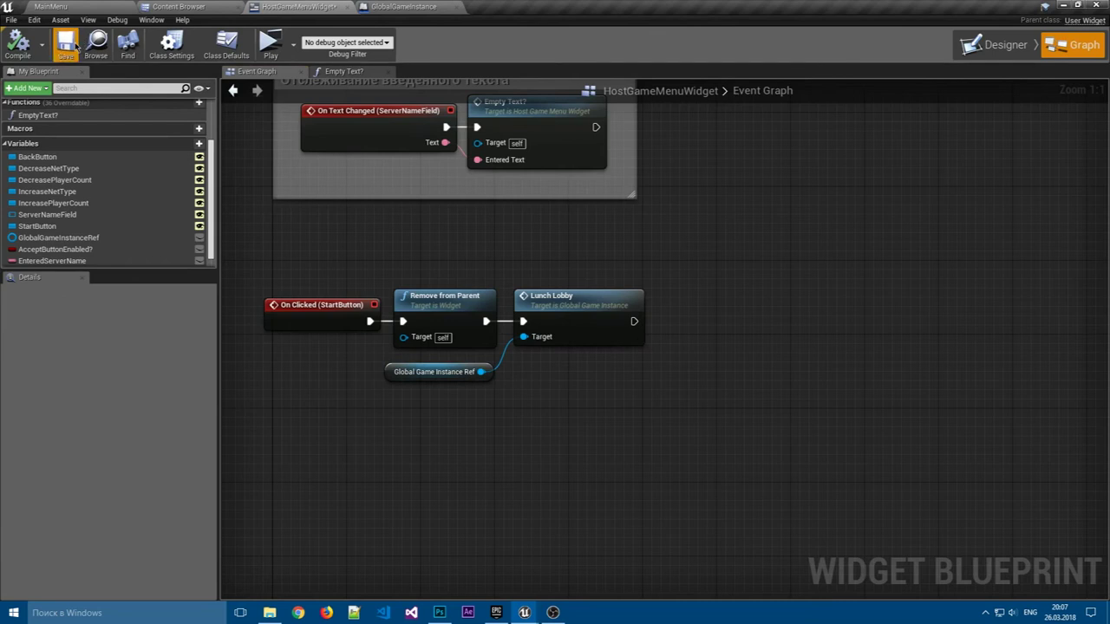
mouse_move(580, 369)
right_mouse_down()
mouse_move(662, 355)
mouse_move(722, 362)
right_mouse_up()
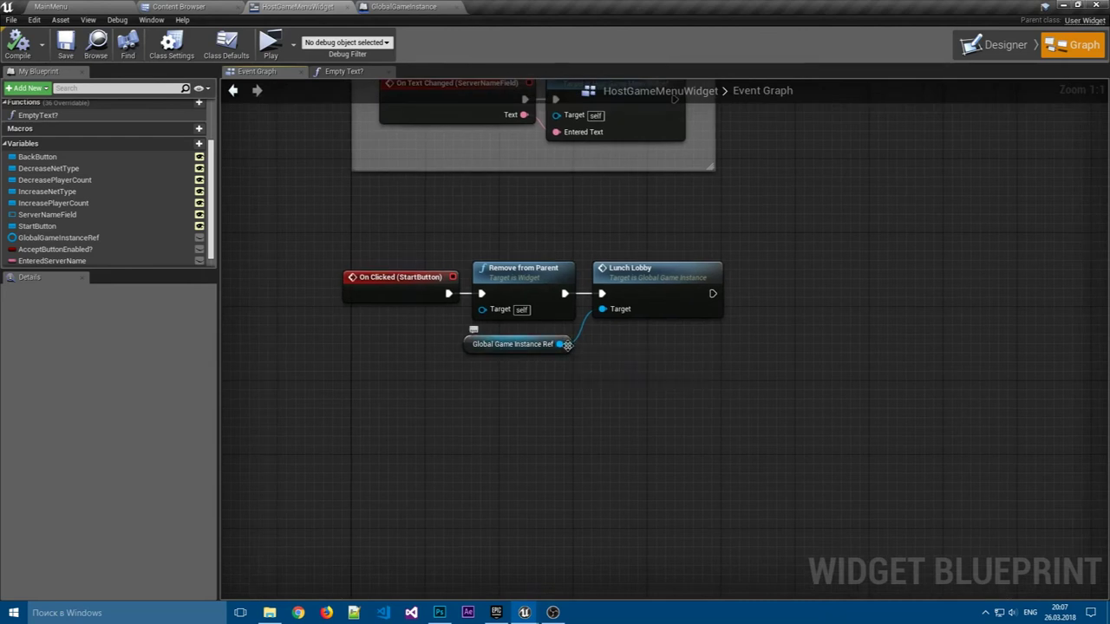
left_click_drag(568, 343, 568, 338)
left_click(784, 299)
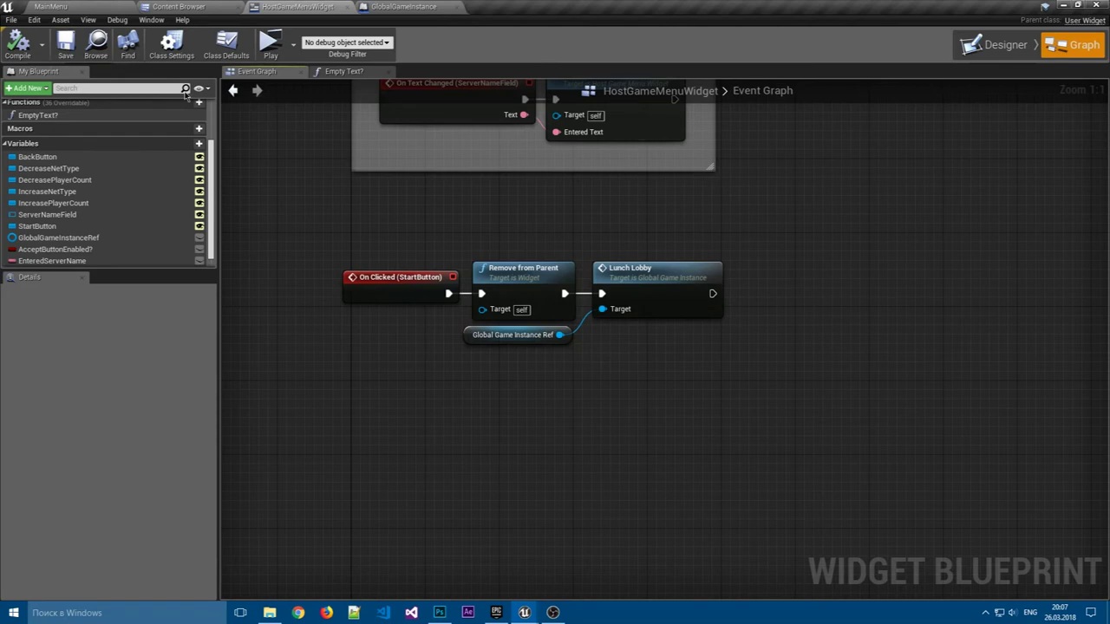
left_click(411, 6)
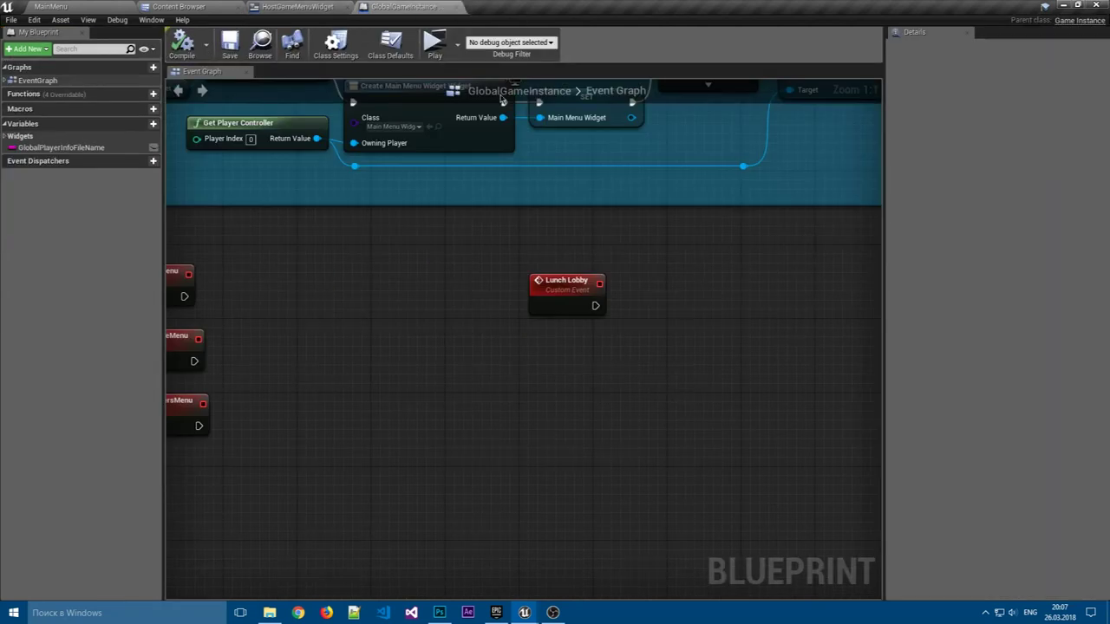
left_click(581, 275)
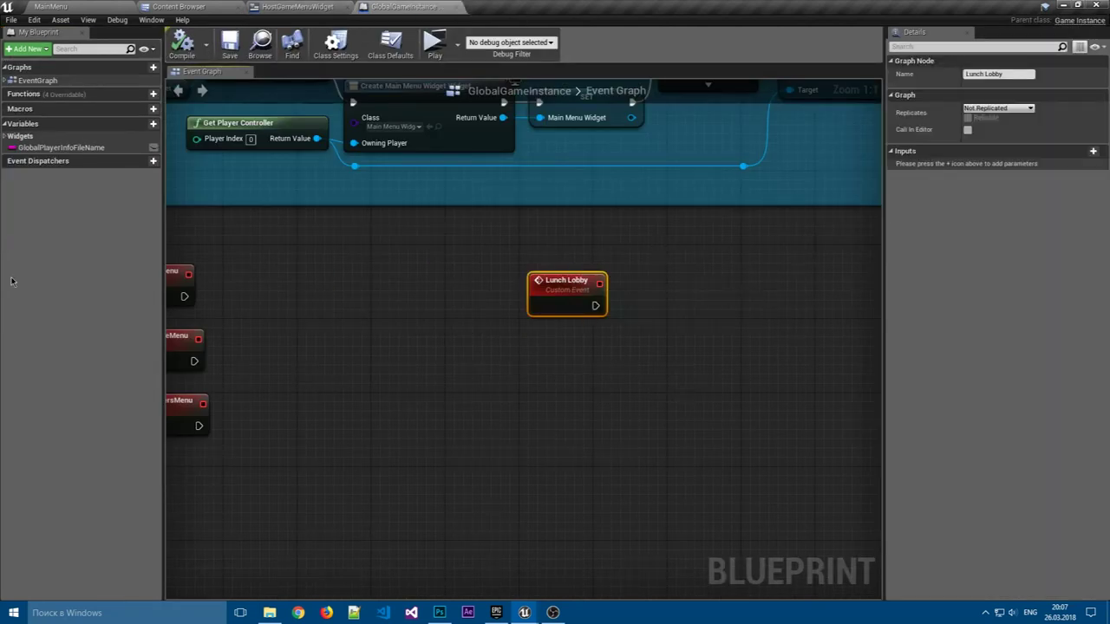
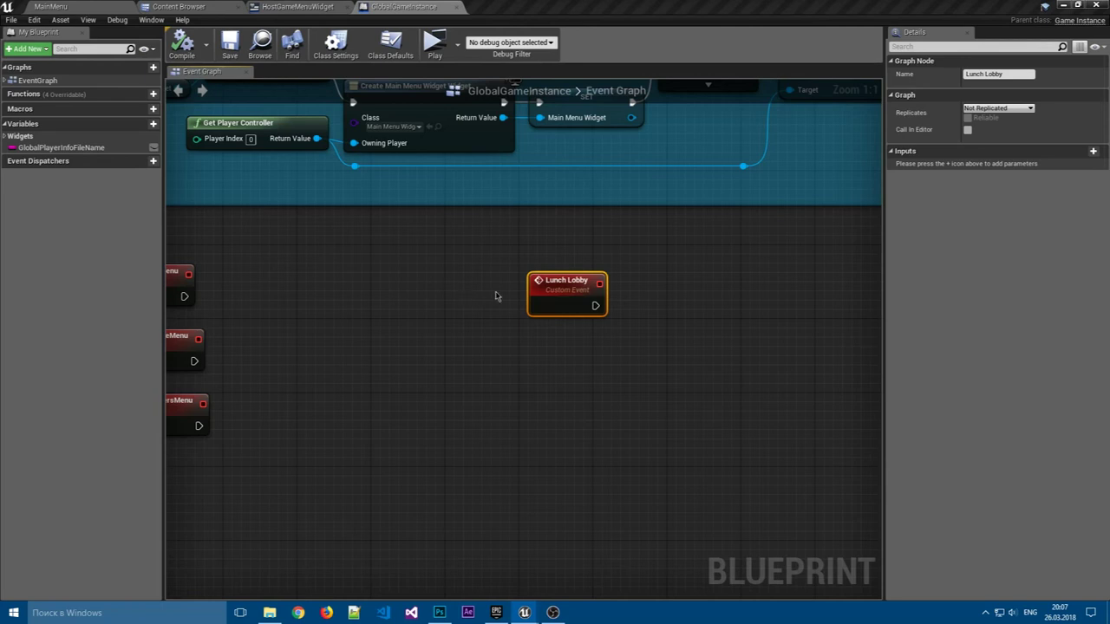
- Add a NumberOfPlayers input of type Integer to the Lunch Lobby event
double_click(570, 280)
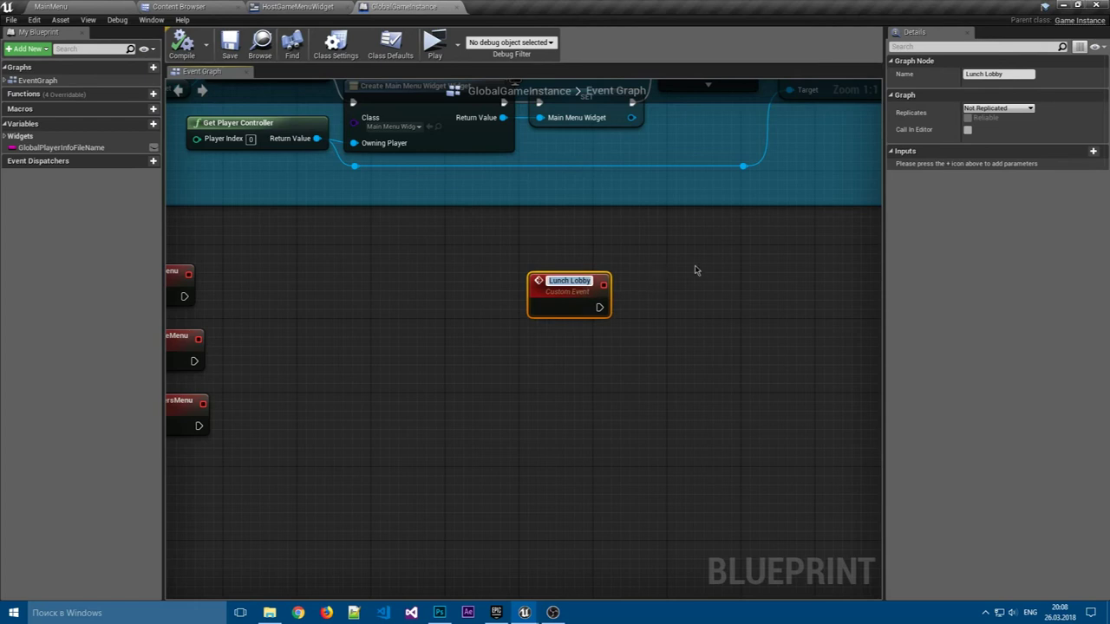
left_click(1092, 151)
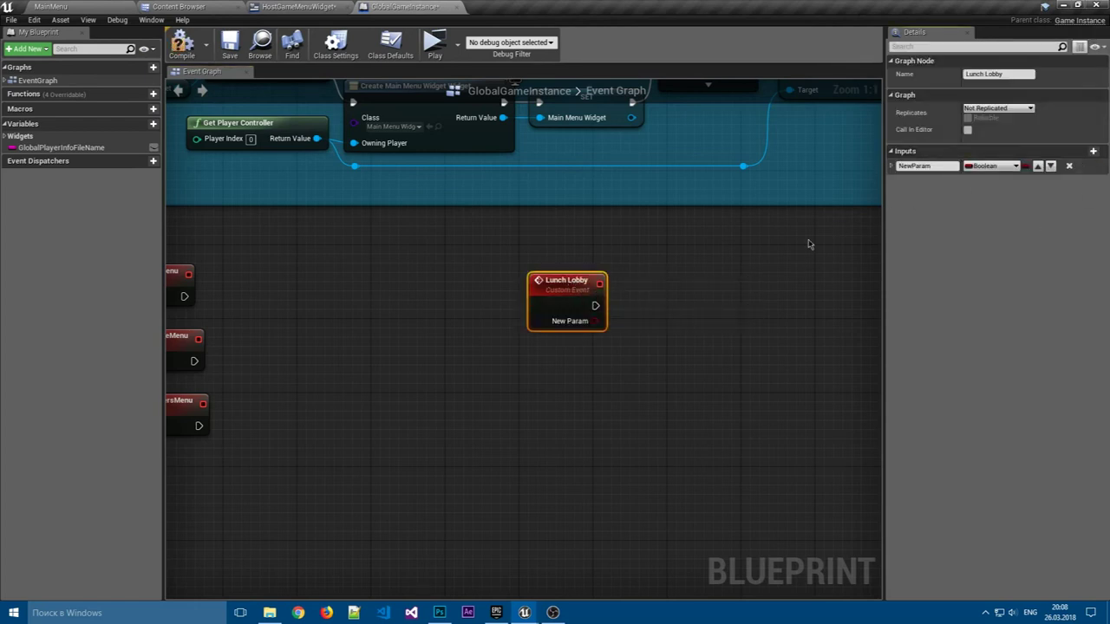
left_click(938, 166)
type("NumberOfPl")
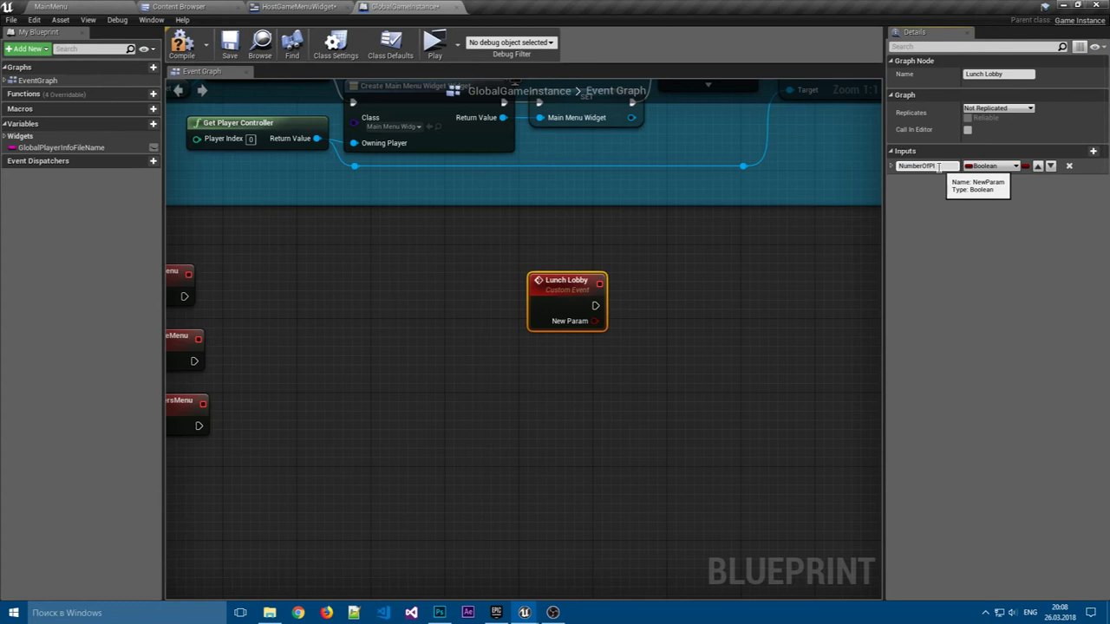
type("ayers")
key("Return")
left_click(988, 166)
left_click(899, 218)
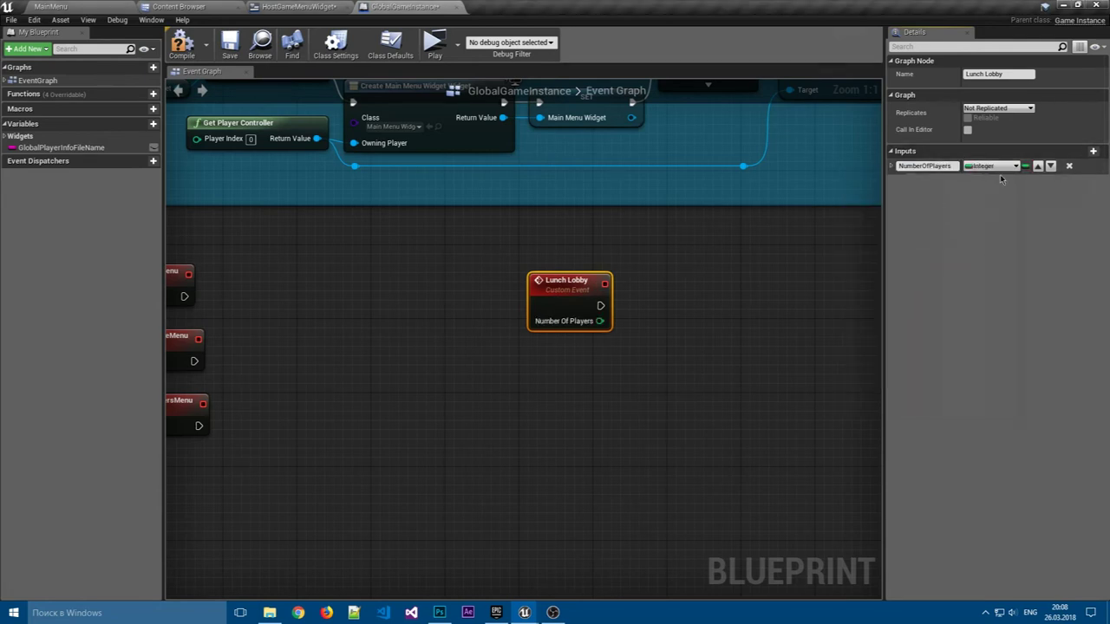
- Add a second input named EnableLAN? of type Boolean
left_click(1092, 151)
left_click(945, 181)
type("EnableLAN?")
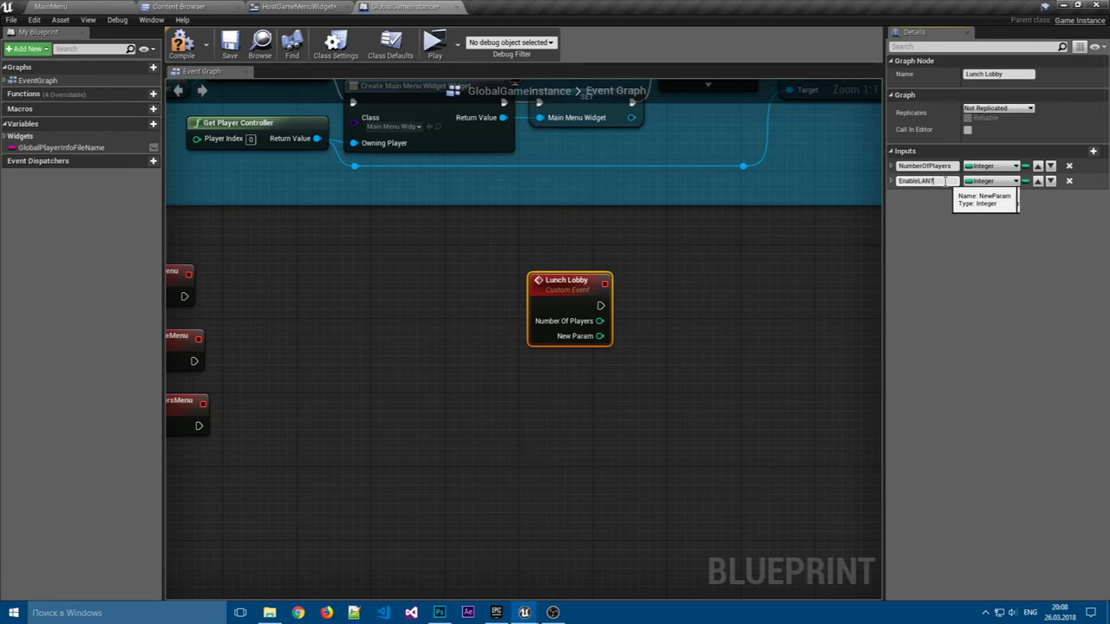
key("Return")
left_click(991, 181)
left_click(865, 207)
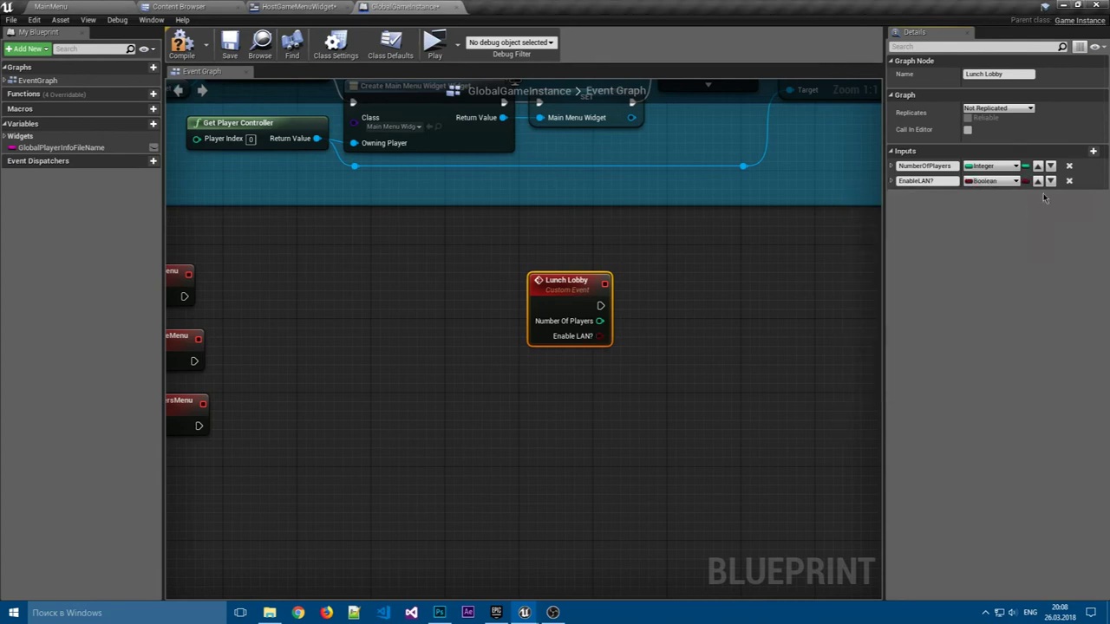
- Add a third input named ServerName of type Text
left_click(1092, 150)
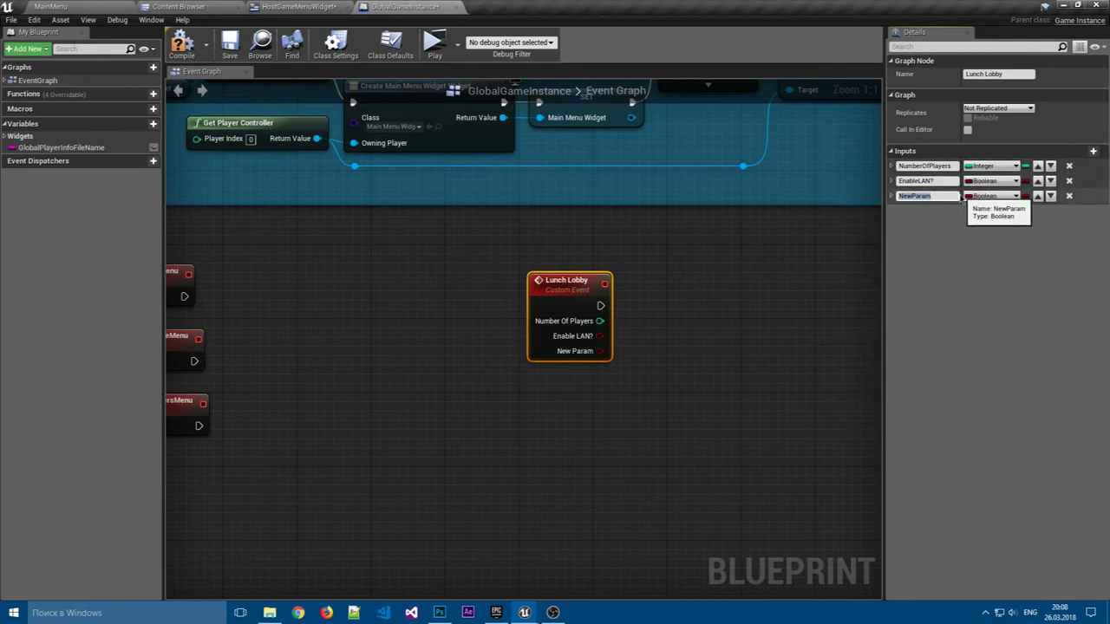
type("ServerName")
key("Return")
left_click(988, 196)
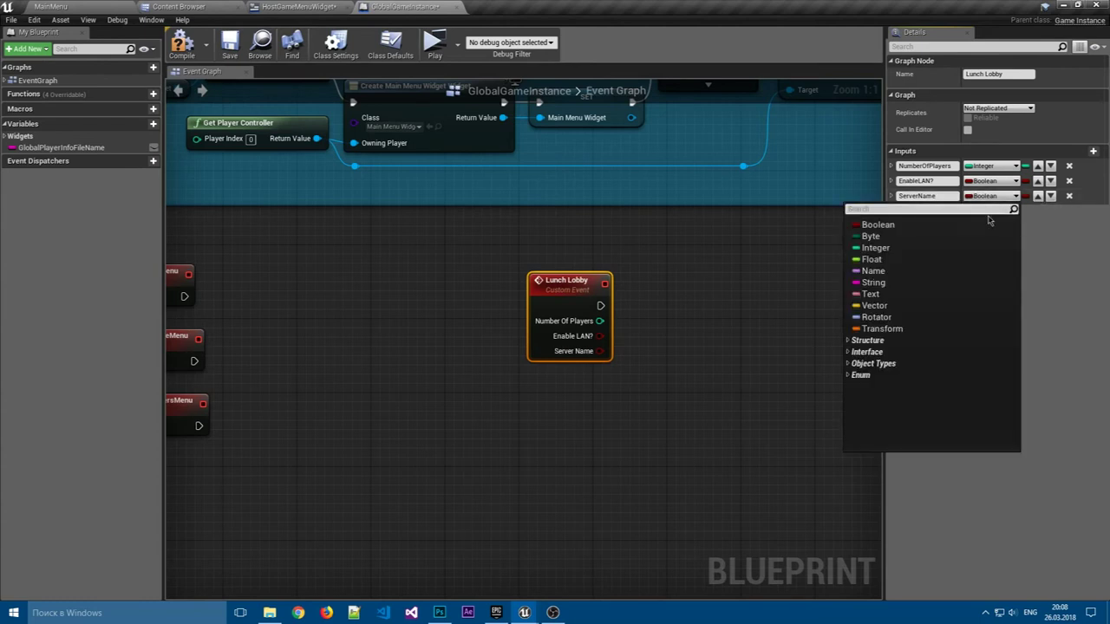
left_click(871, 294)
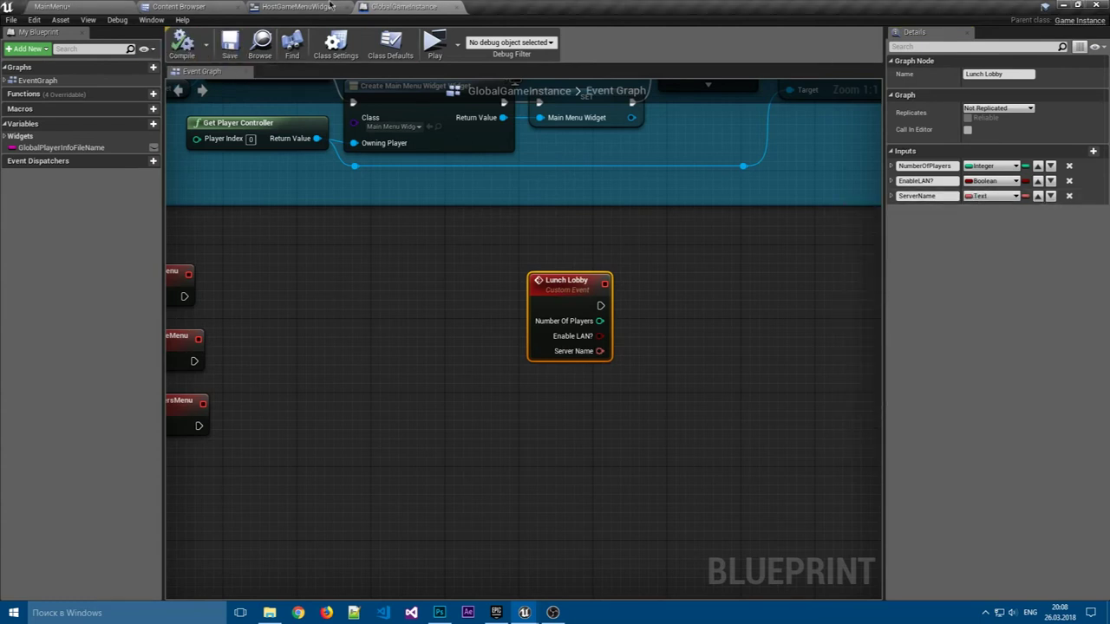
- In HostGameMenuWidget's graph, place an EnteredServerName getter and connect it to Lunch Lobby's Server Name pin
left_click(301, 7)
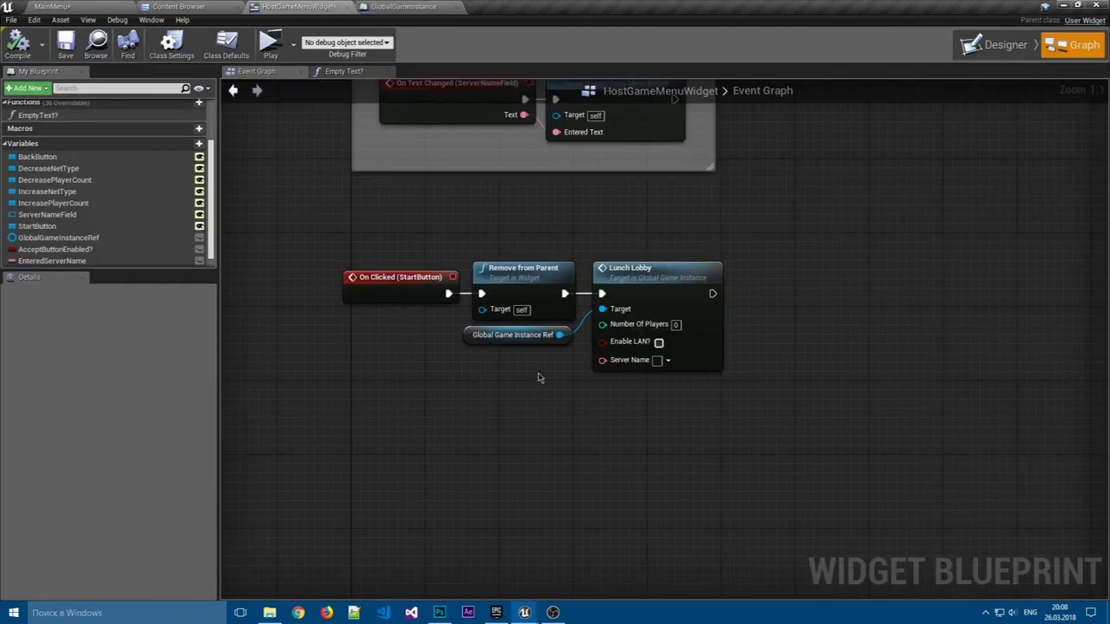
right_click_drag(458, 305, 459, 456)
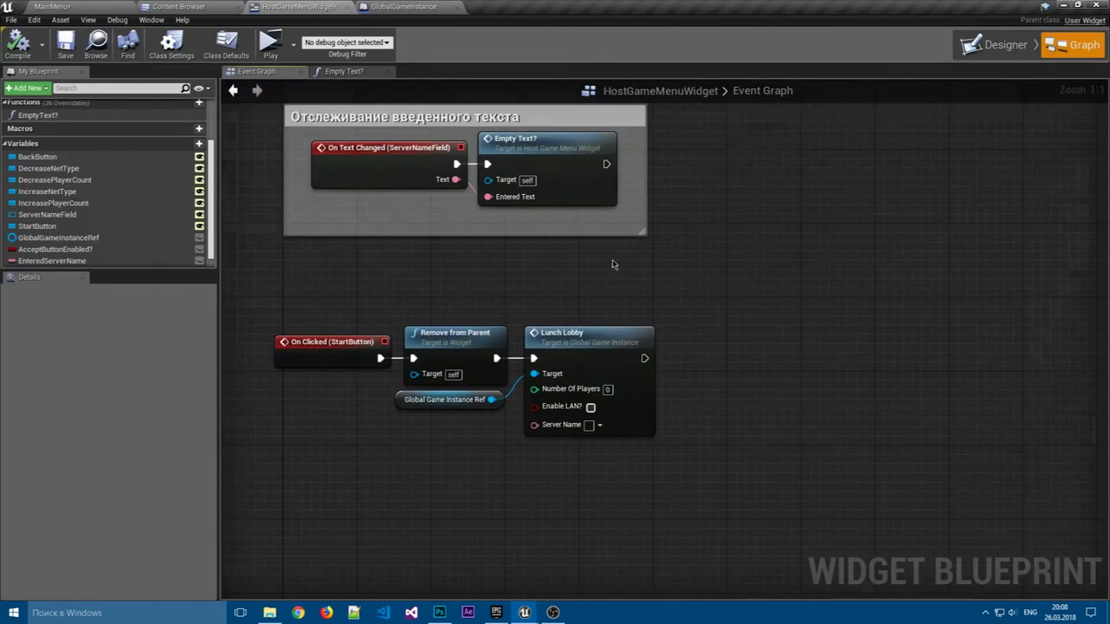
scroll(612, 259, "down", 1)
scroll(95, 208, "down", 1)
left_click_drag(52, 247, 610, 364)
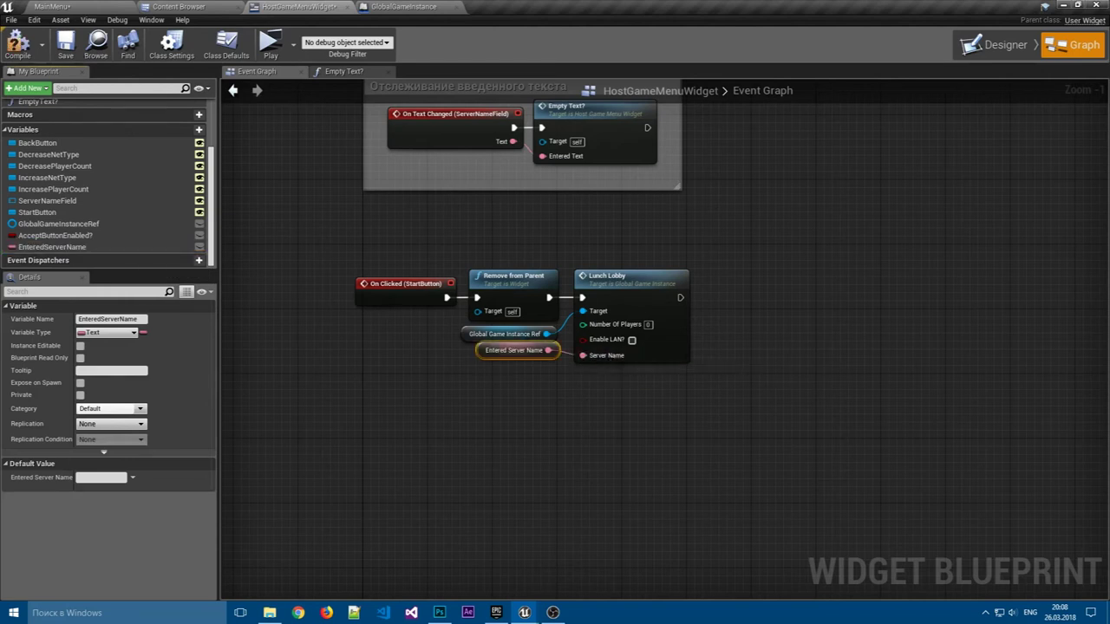
left_click_drag(516, 352, 509, 359)
left_click(581, 400)
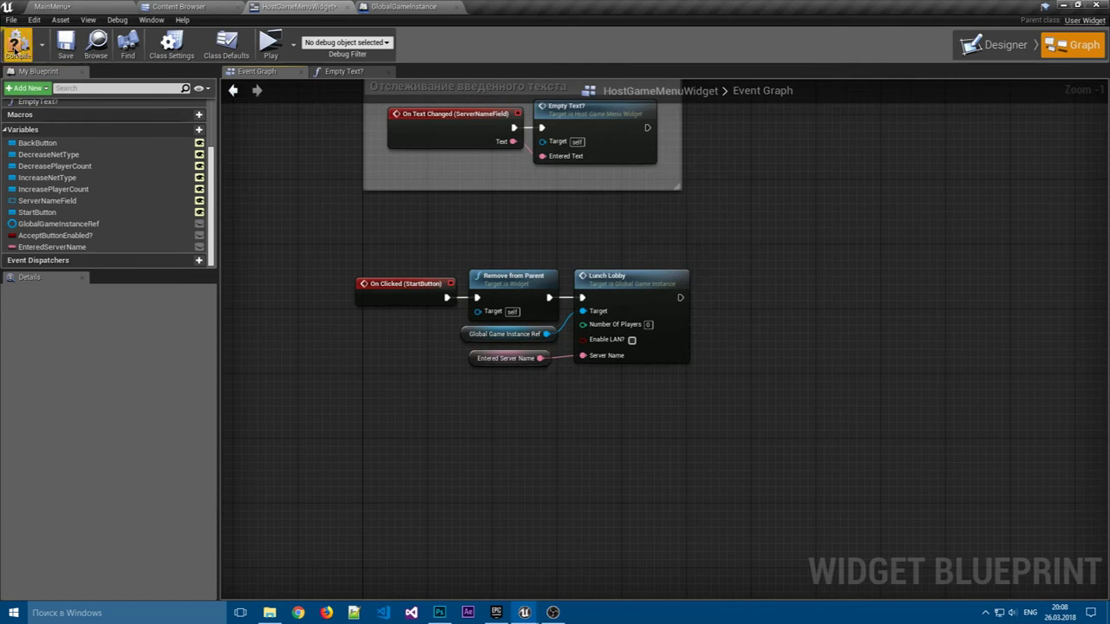
right_click_drag(347, 424, 365, 386)
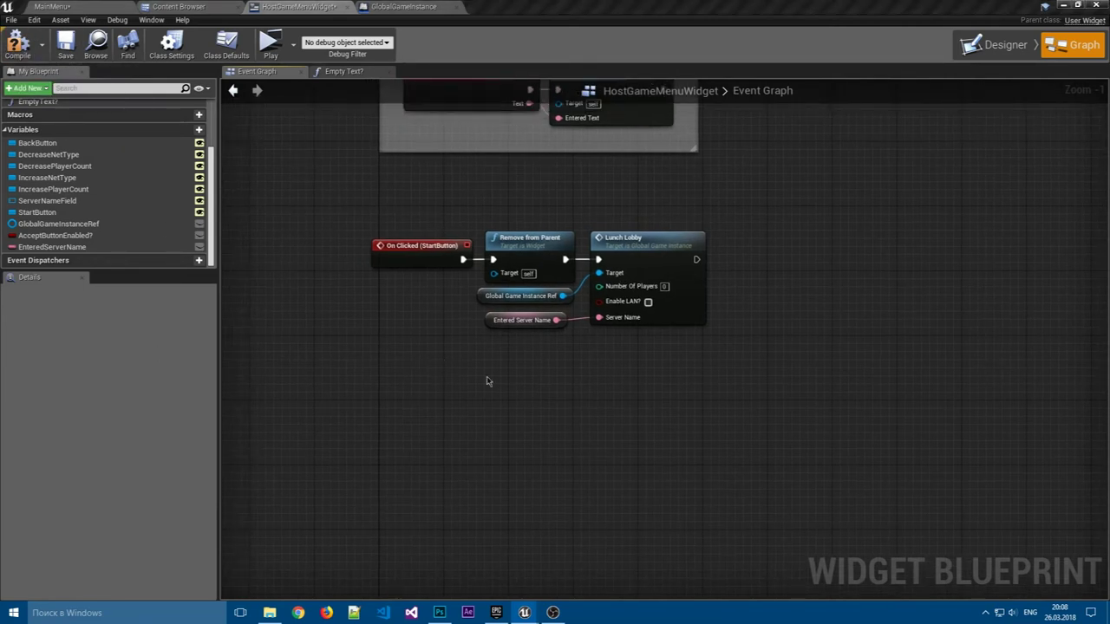
scroll(476, 453, "down", 2)
mouse_move(476, 453)
right_mouse_down()
mouse_move(747, 259)
mouse_move(409, 320)
right_mouse_up()
scroll(419, 324, "up", 1)
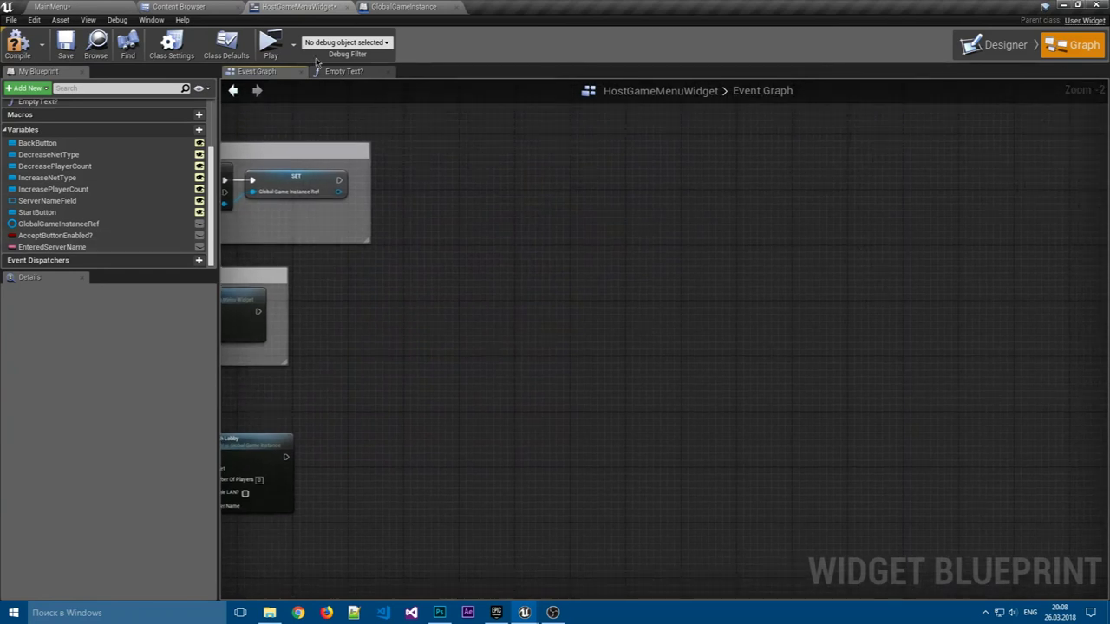
- In the Designer, select the DecreasePlayerCount button and create its On Clicked event
left_click(995, 47)
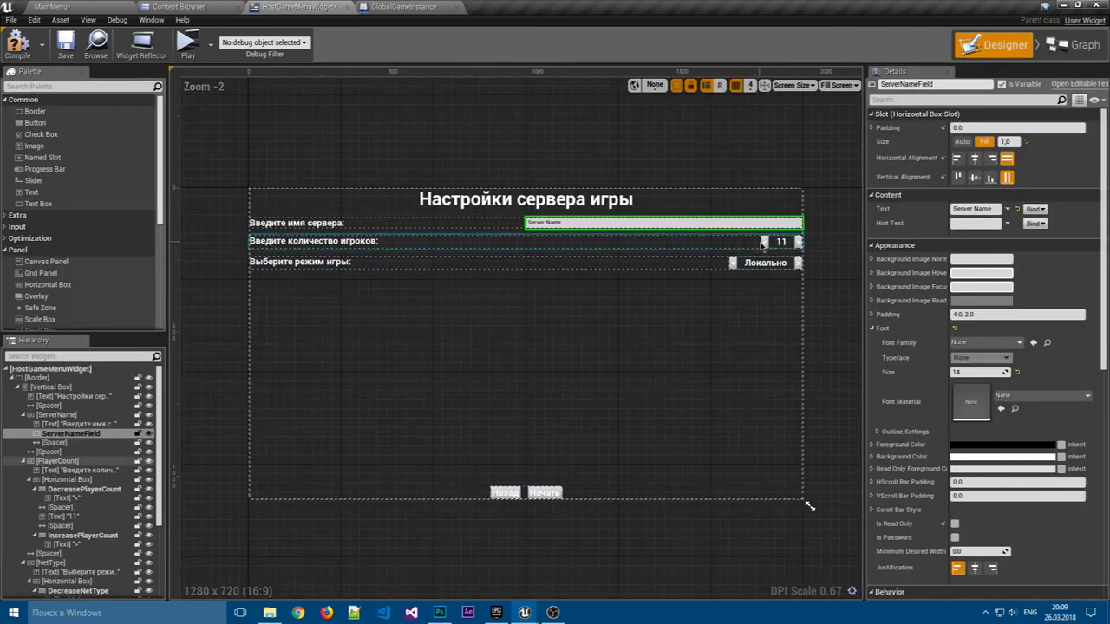
left_click(763, 243)
left_click(35, 490)
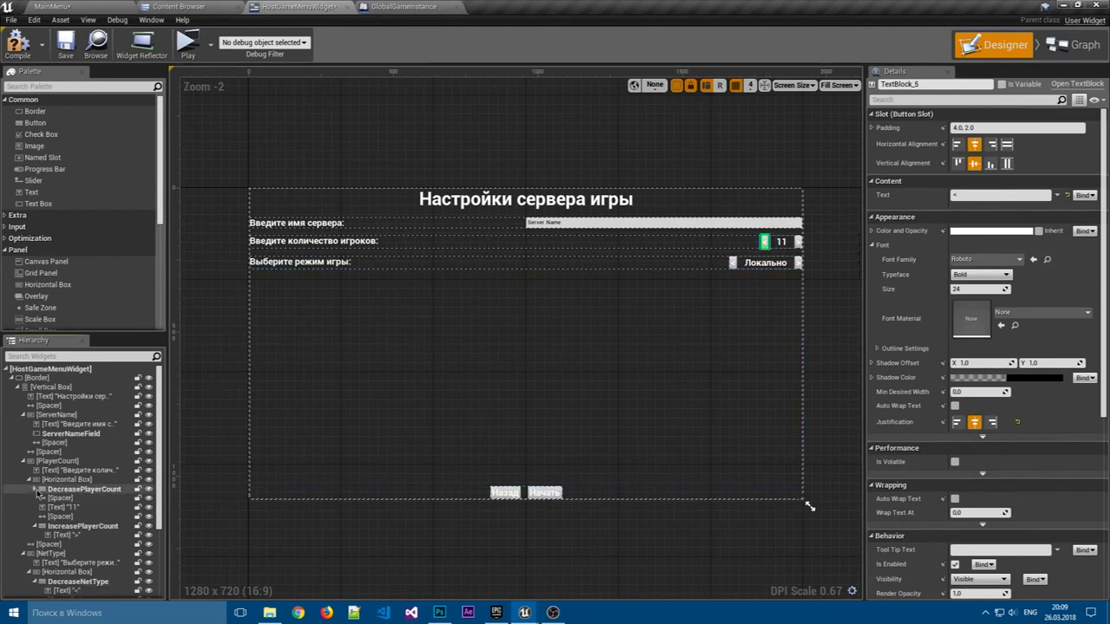
left_click(82, 490)
scroll(964, 497, "down", 5)
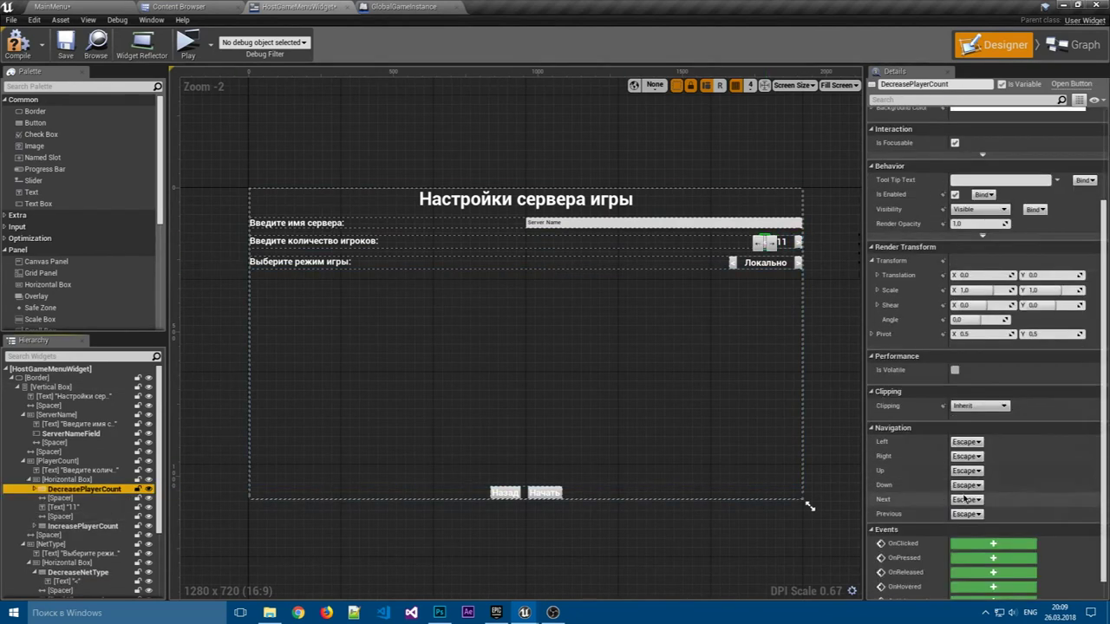
left_click(990, 527)
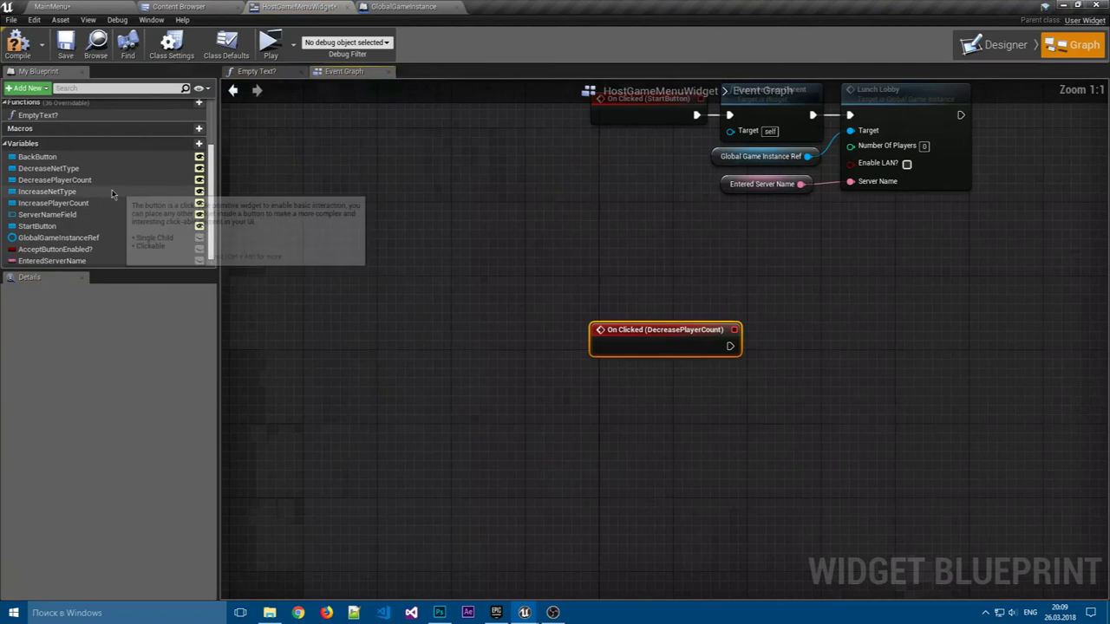
- Create an On Clicked event for the IncreasePlayerCount button variable in the graph
scroll(111, 194, "down", 1)
left_click(52, 189)
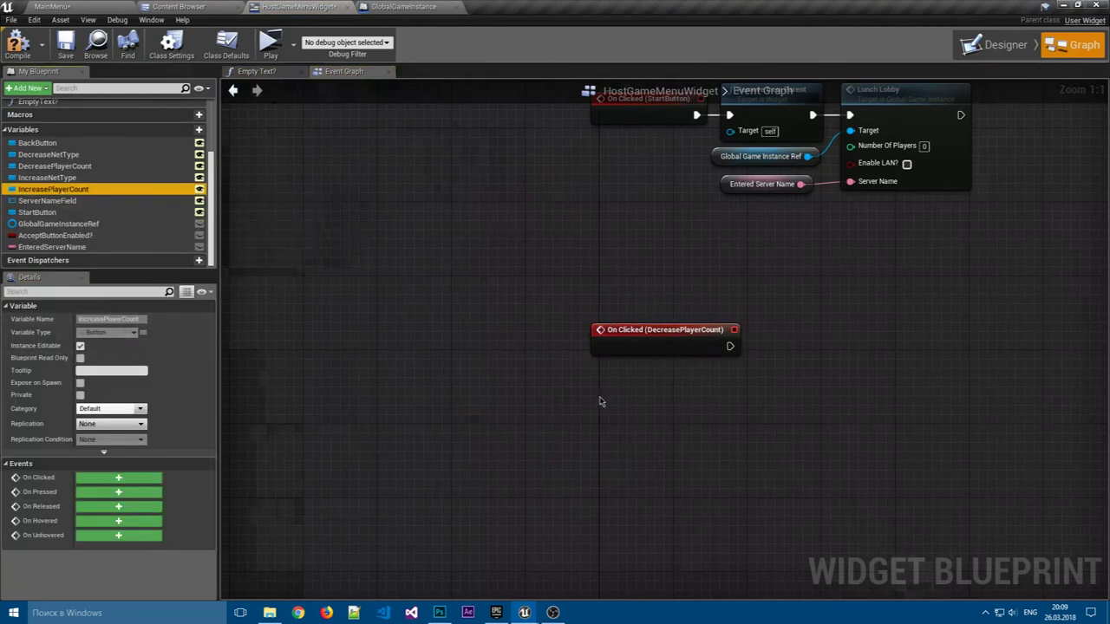
left_click(118, 477)
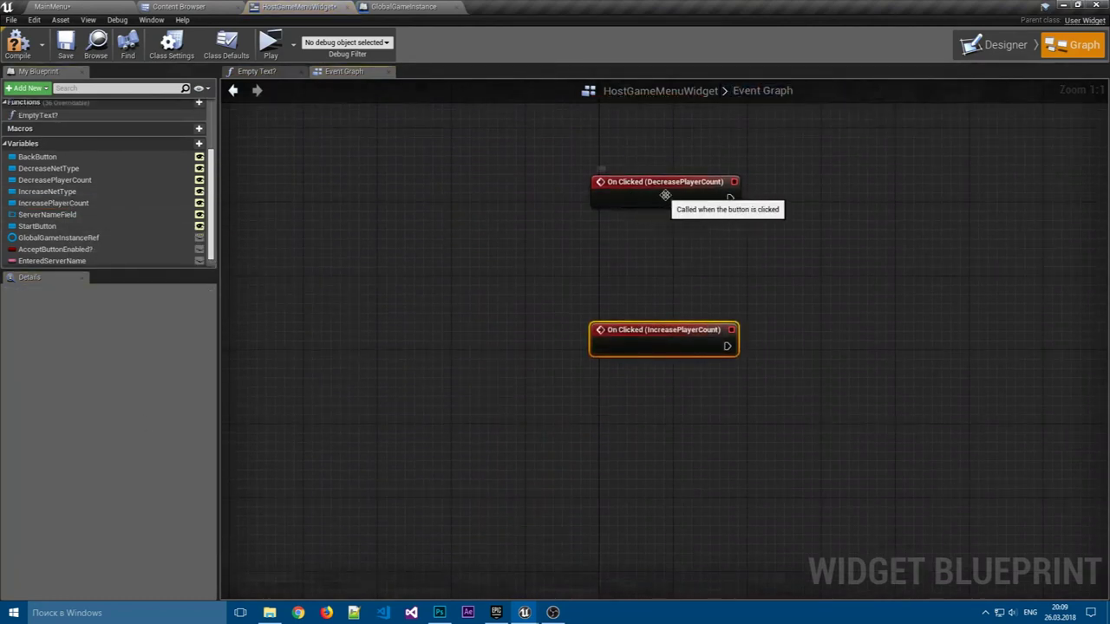
right_click_drag(762, 282, 624, 361)
left_click(626, 362)
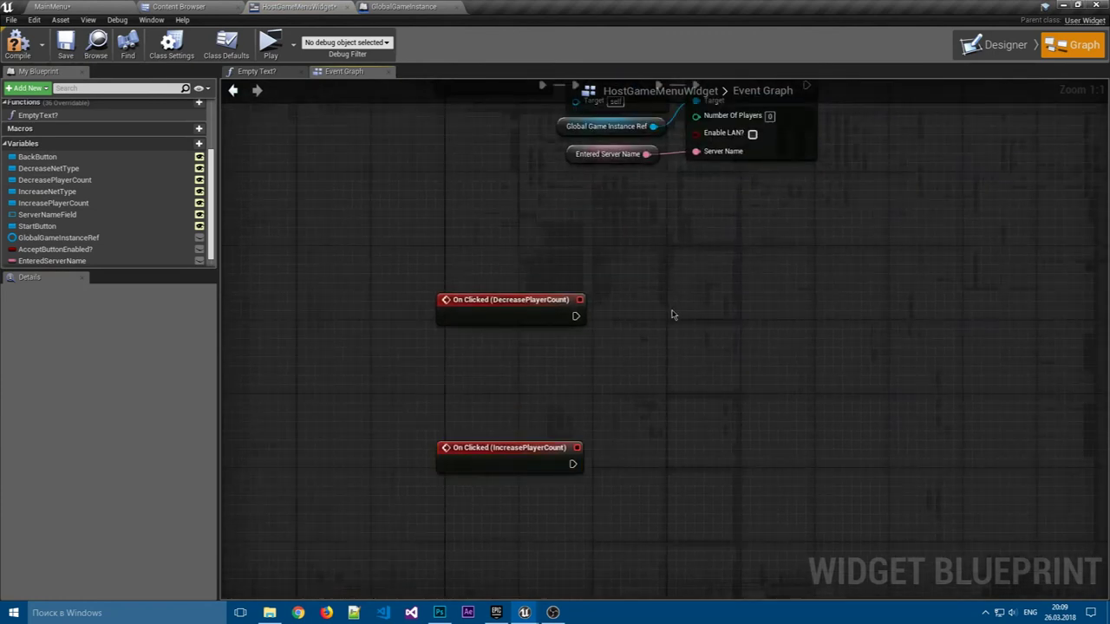
scroll(651, 252, "down", 2)
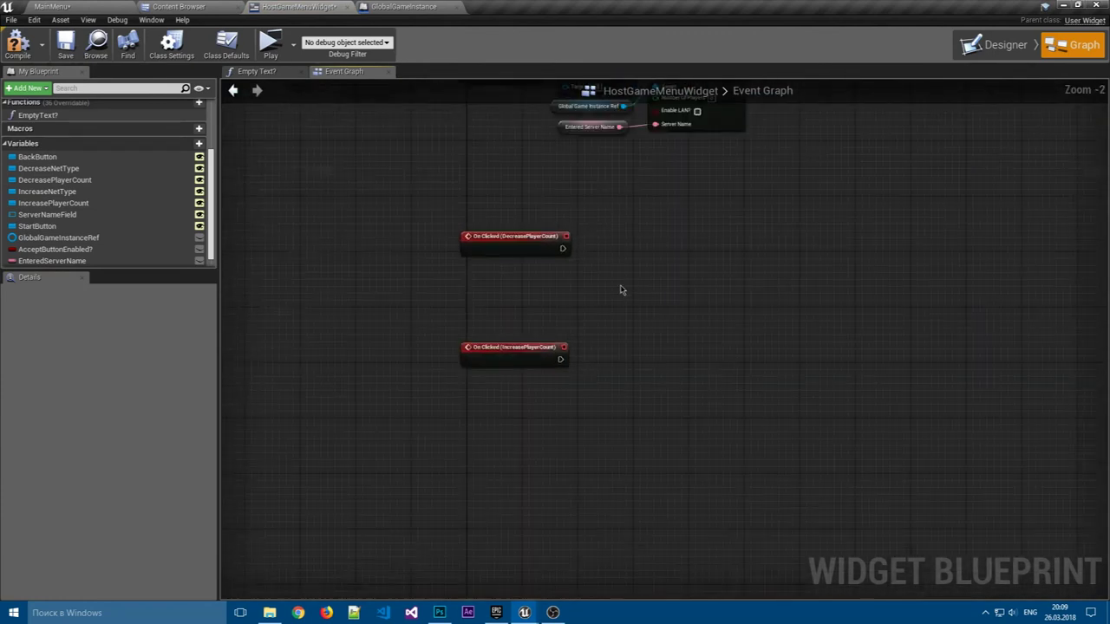
right_click_drag(621, 289, 605, 301)
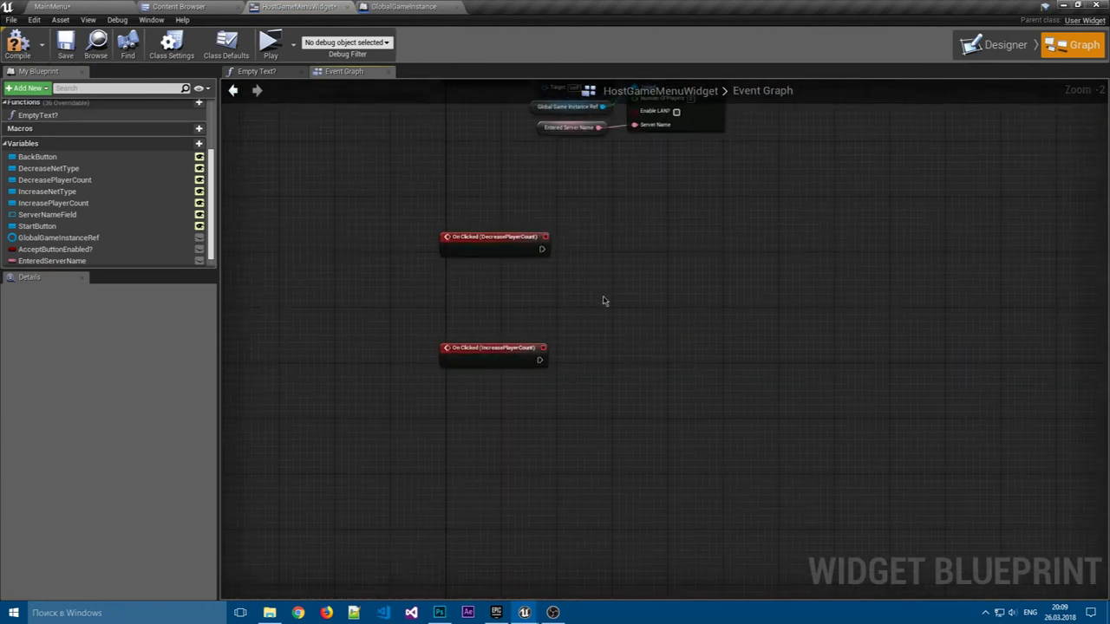
- Add a NumberOfPlayers variable of type Integer to the widget blueprint
left_click(198, 145)
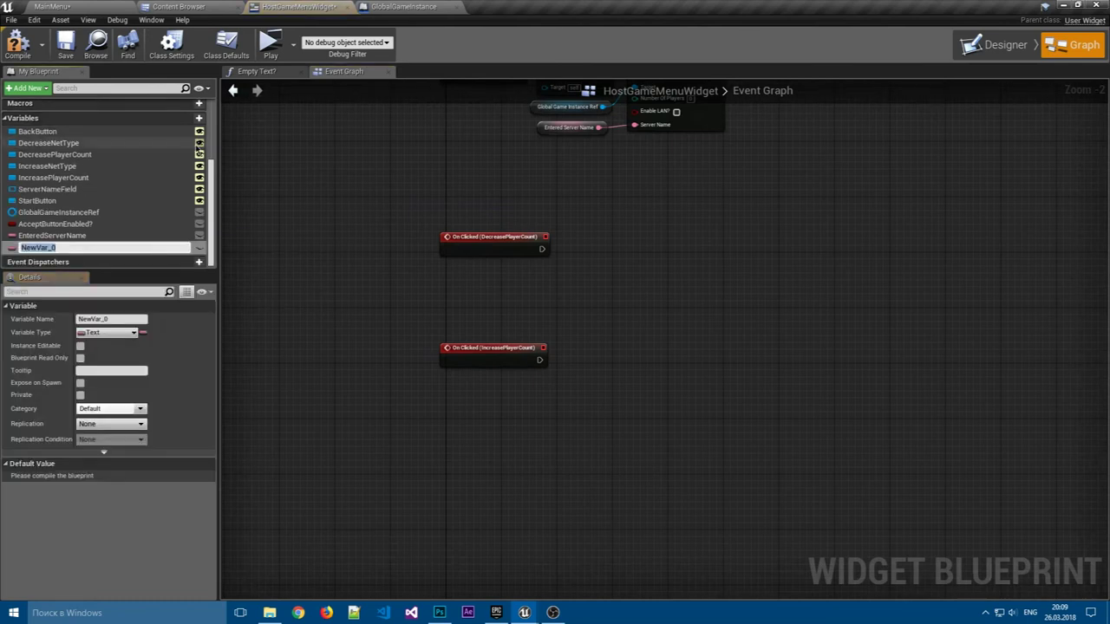
type("NumberOf")
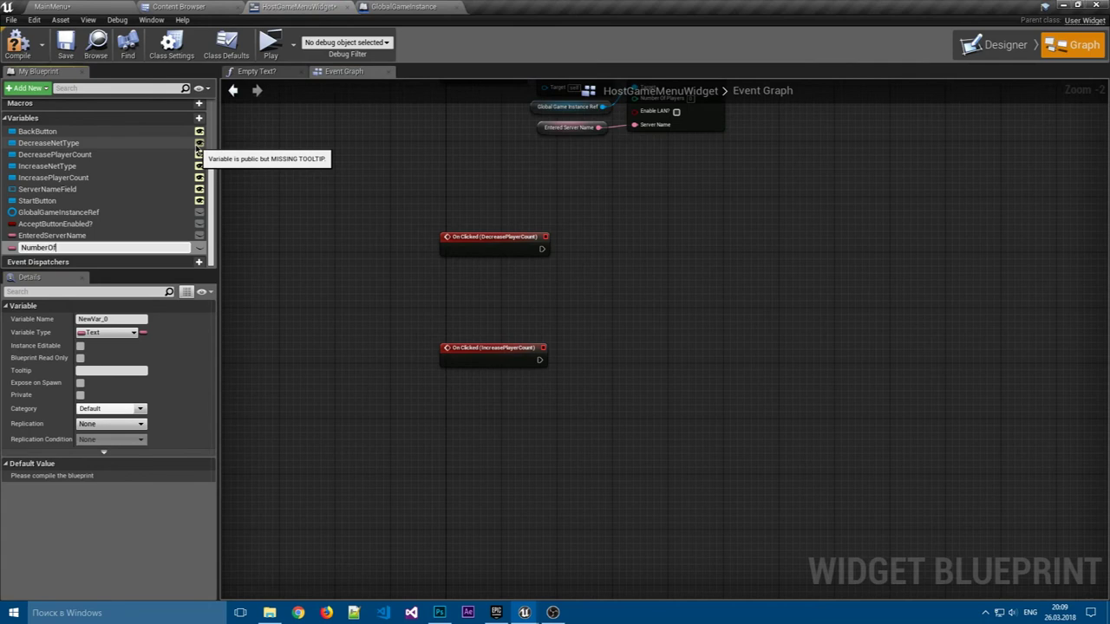
type("s")
key("Return")
left_click(107, 332)
left_click(112, 382)
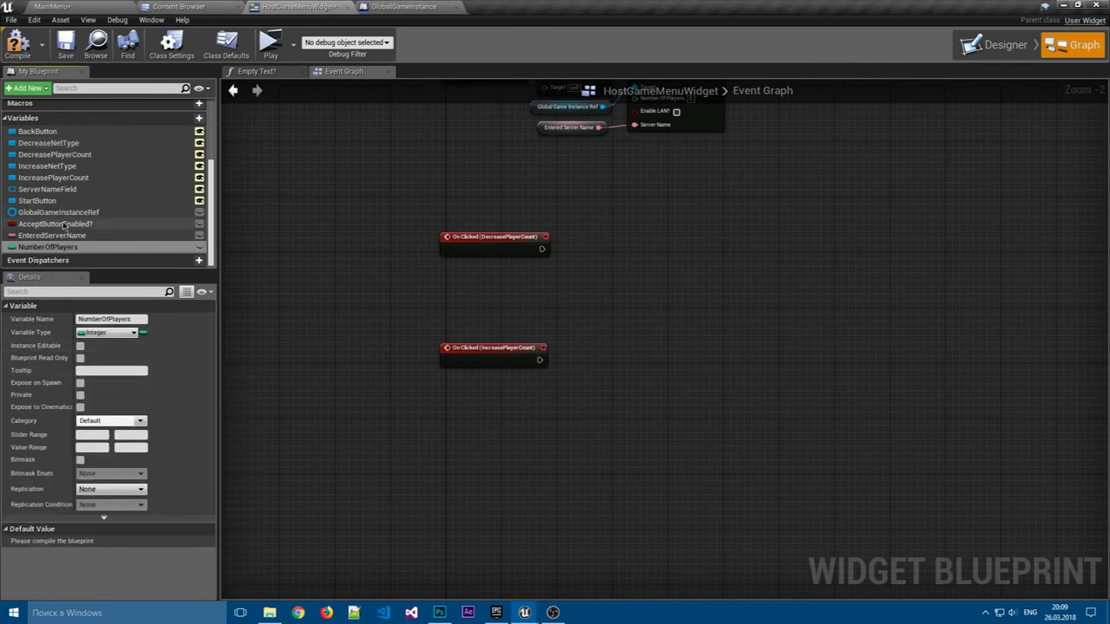
- Place a SET Number Of Players node after the DecreasePlayerCount click event and compile
left_click_drag(47, 247, 620, 237)
left_click(631, 261)
left_click_drag(541, 248, 593, 242)
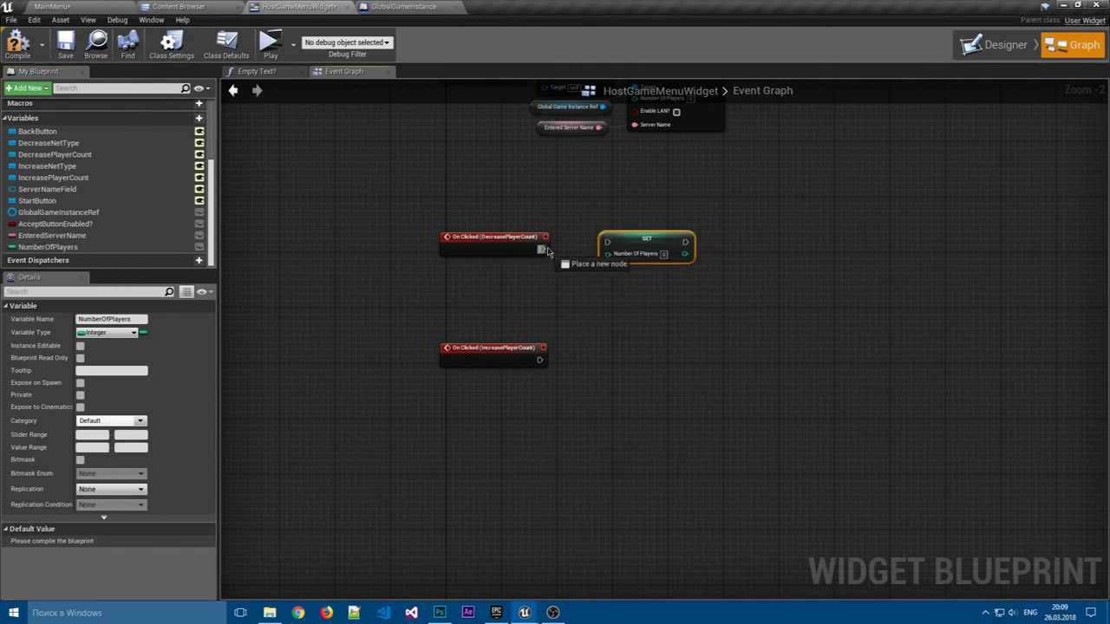
left_click(18, 43)
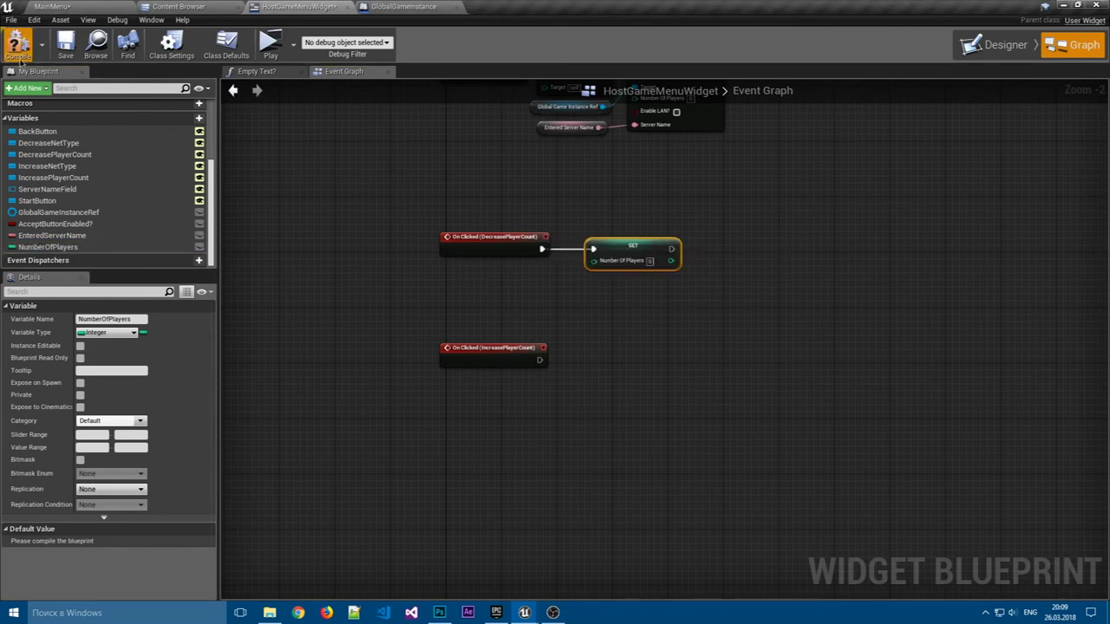
left_click_drag(635, 242, 621, 249)
- Duplicate the SET Number Of Players node and wire it to the IncreasePlayerCount click event
left_click(612, 369)
right_click_drag(612, 369, 602, 284)
key("ctrl+v")
mouse_move(535, 277)
left_mouse_down()
mouse_move(554, 330)
mouse_move(535, 356)
mouse_move(613, 347)
left_mouse_up()
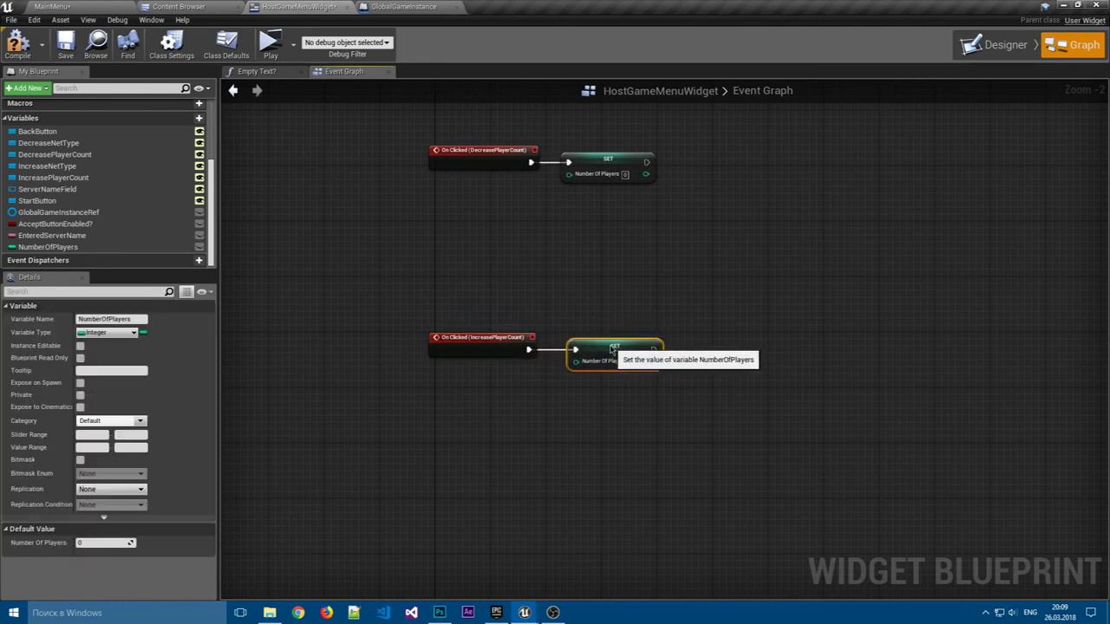
left_click(593, 305)
scroll(412, 259, "up", 2)
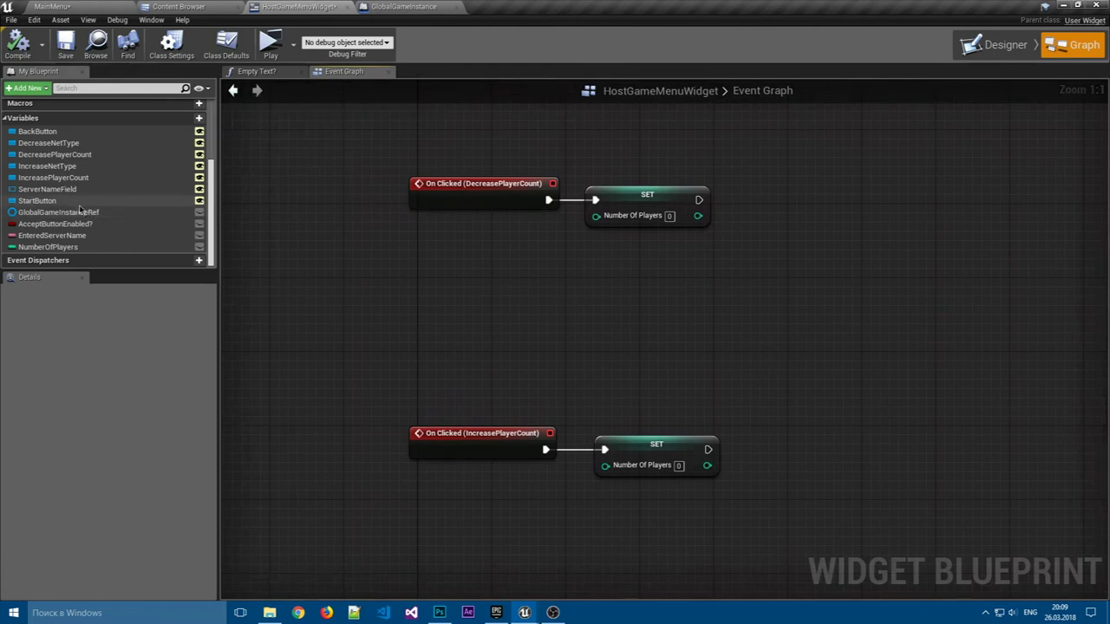
- Start a new variable, cancel it, and look over the GlobalGameInstance graph before returning
left_click(197, 125)
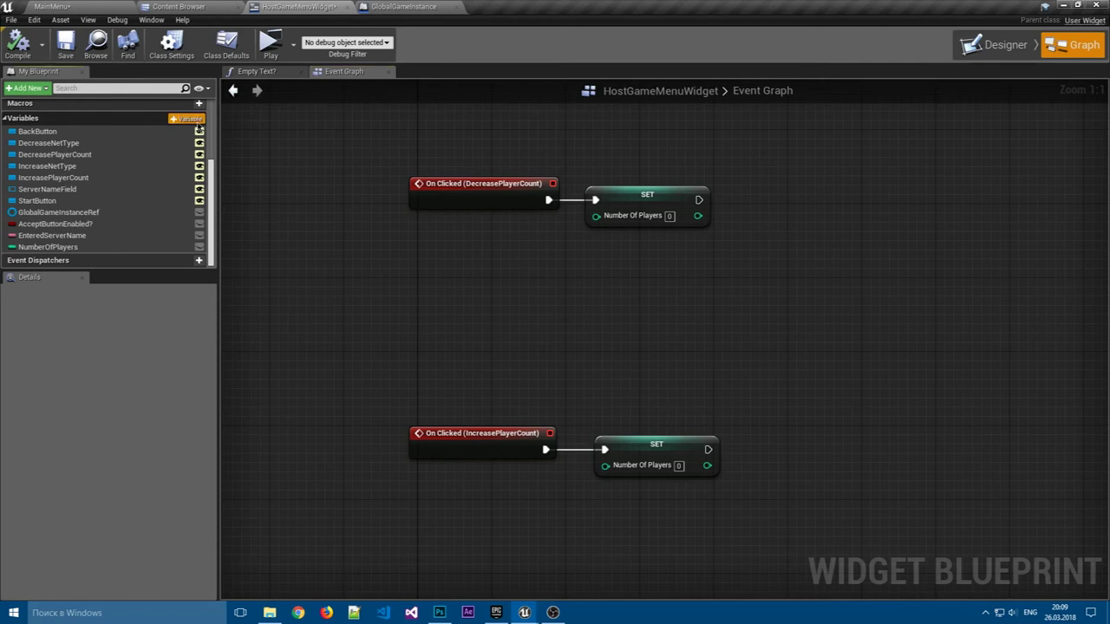
type("Min")
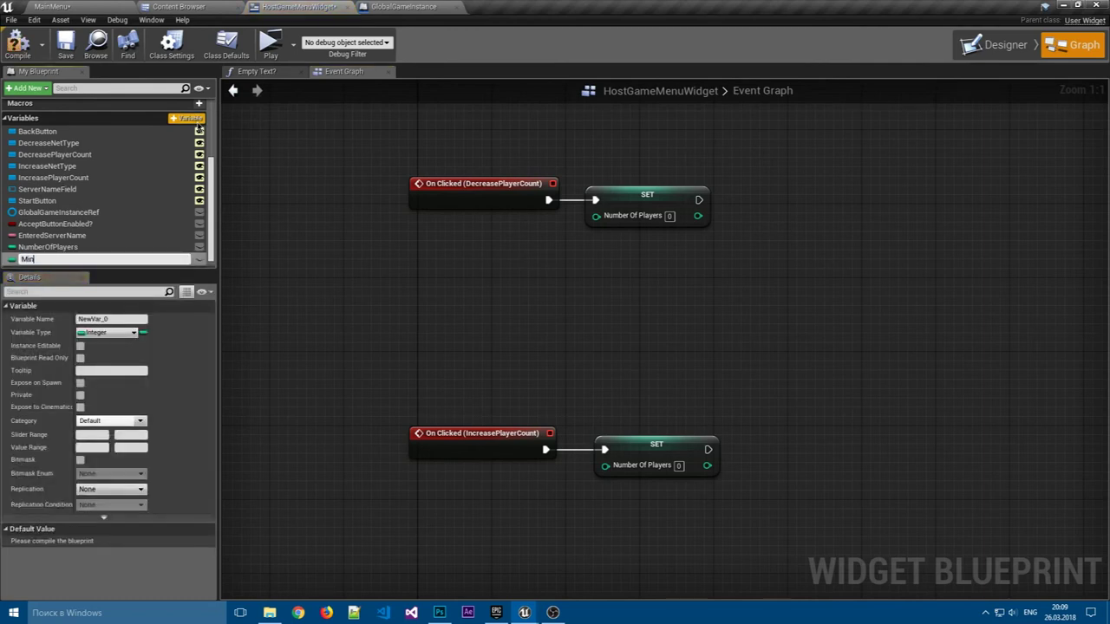
key("Escape")
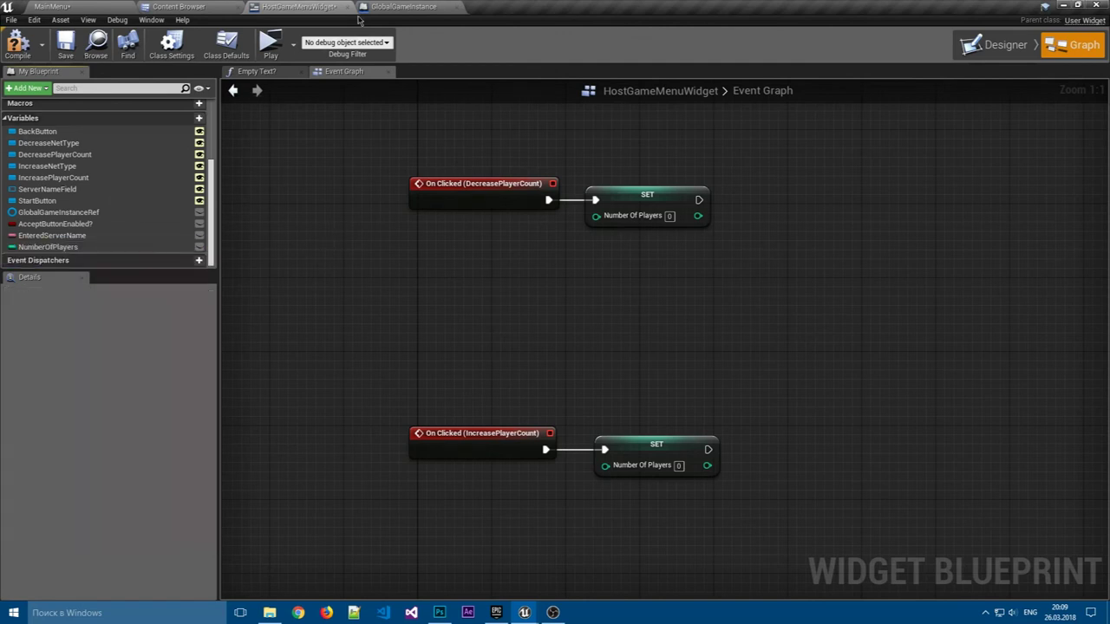
left_click(402, 6)
mouse_move(355, 248)
right_mouse_down()
mouse_move(453, 423)
mouse_move(414, 262)
right_mouse_up()
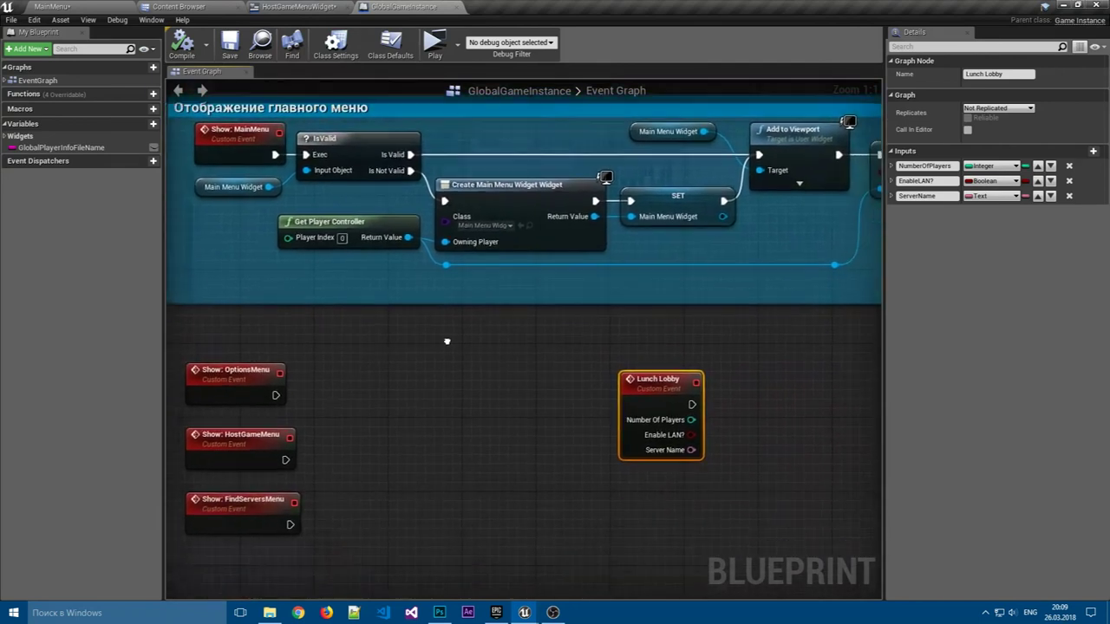
left_click(297, 6)
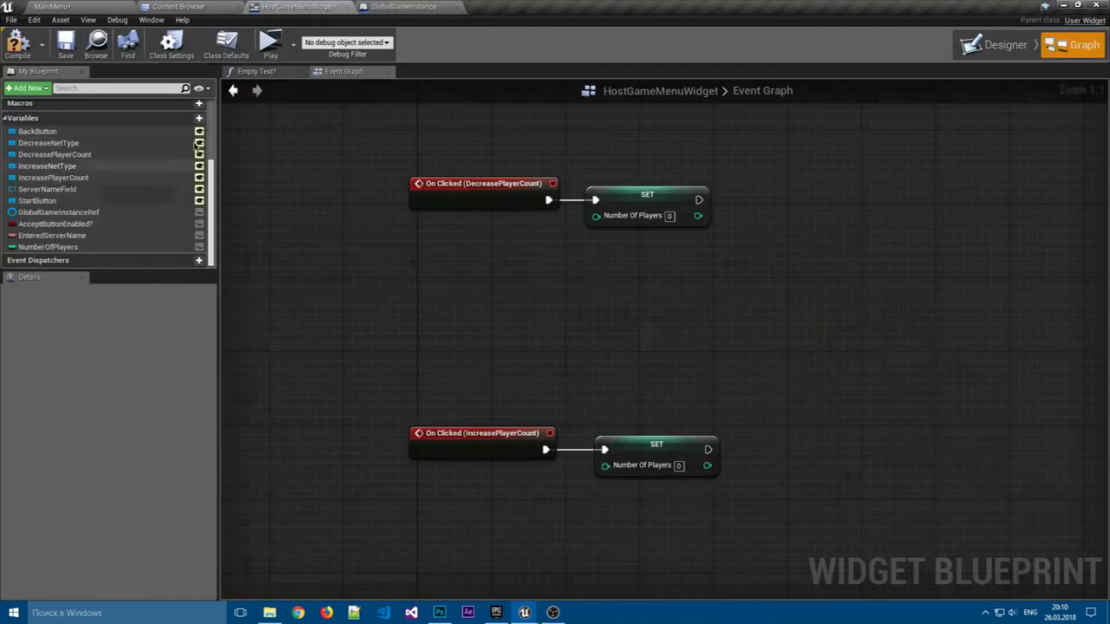
- Add two variables named MinPlayerCount and MaxPlayerCount
left_click(195, 118)
type("MinPlayerCount")
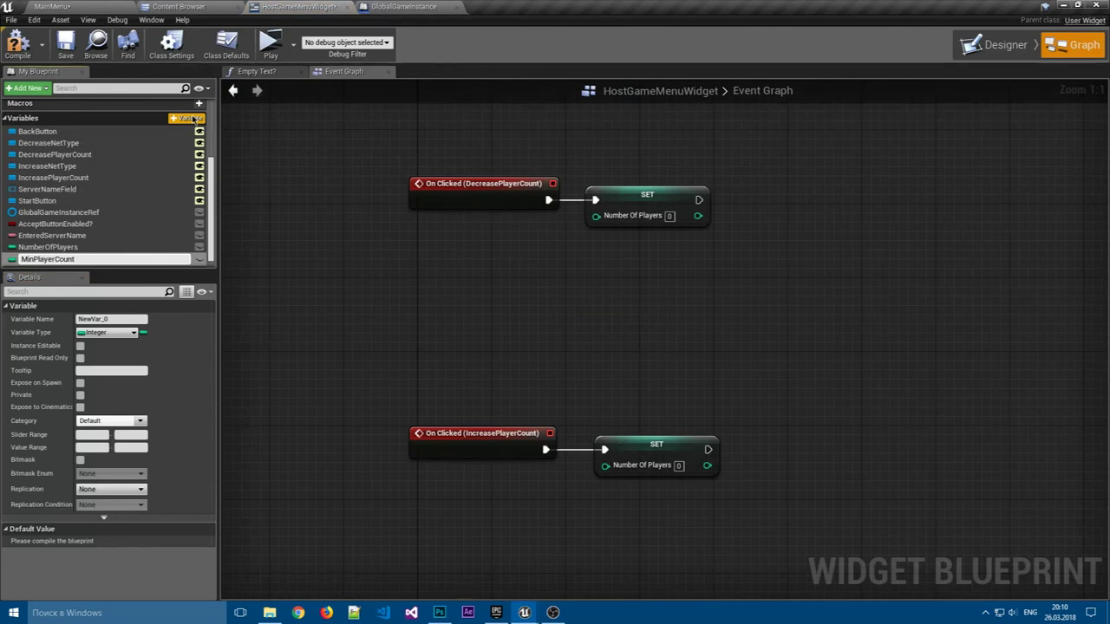
key("Return")
left_click(194, 118)
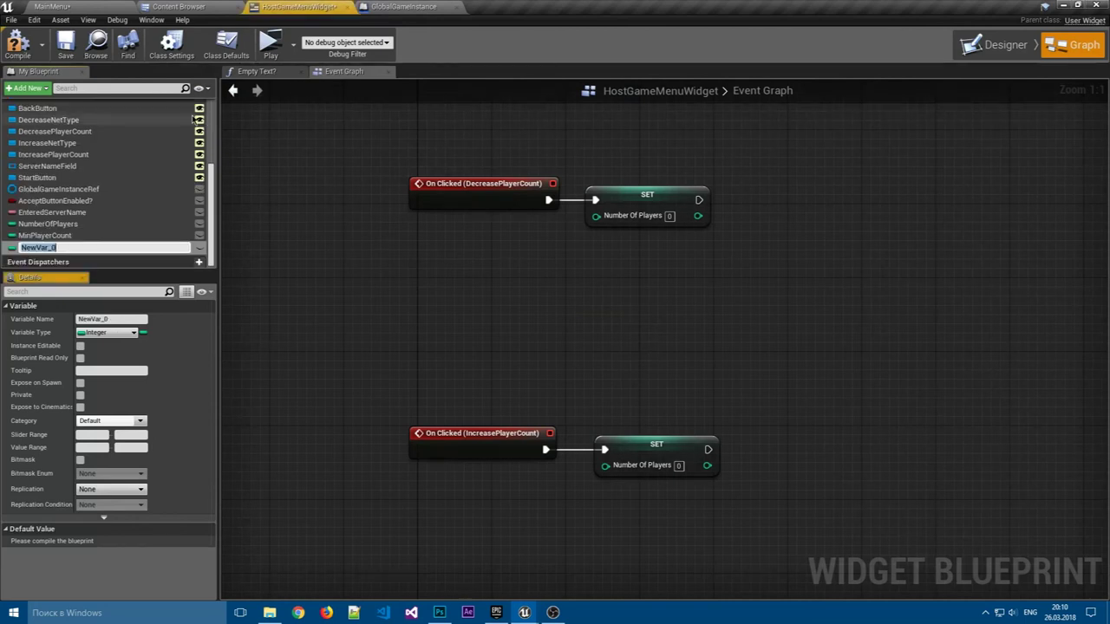
type("MaxPlayerCoun")
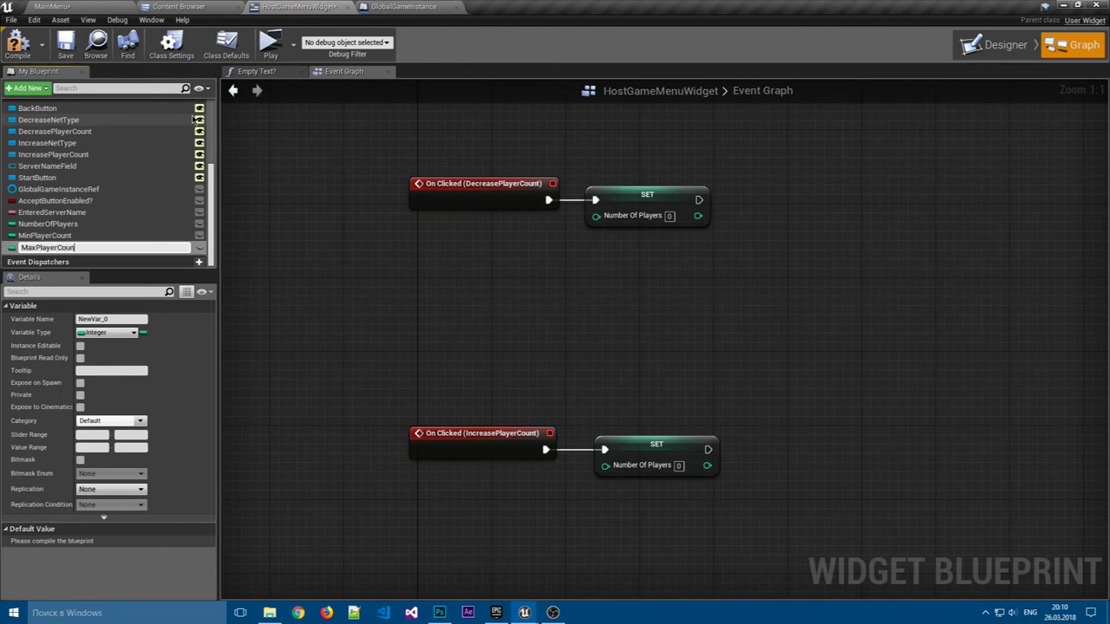
type("t")
key("Return")
- Compile, then place a Number Of Players getter and drag a wire from it
right_click_drag(469, 297, 434, 313)
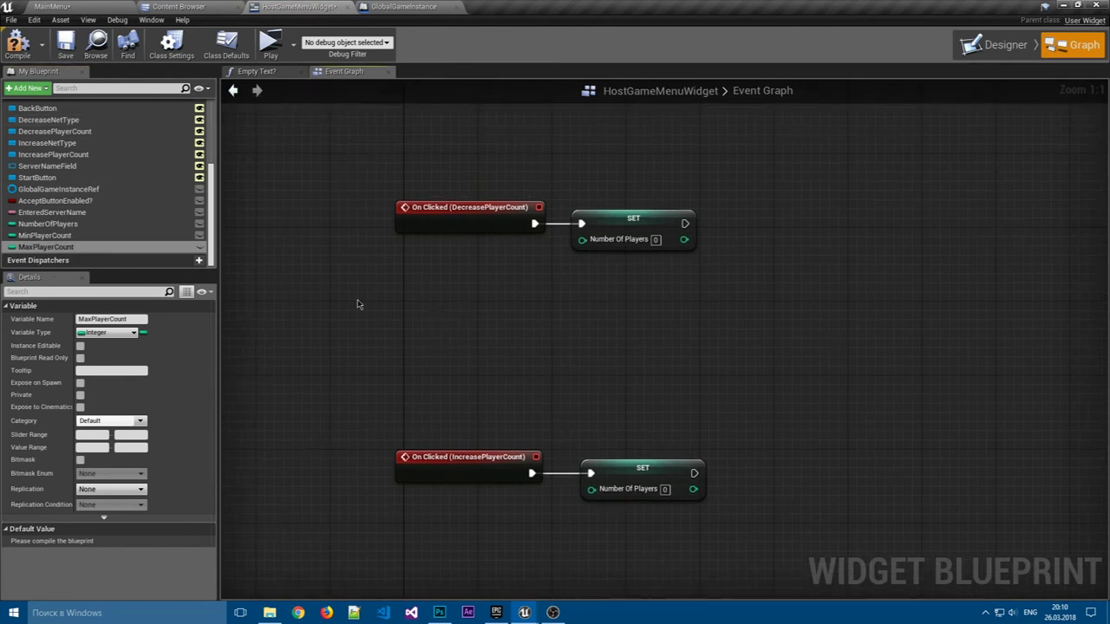
left_click(17, 44)
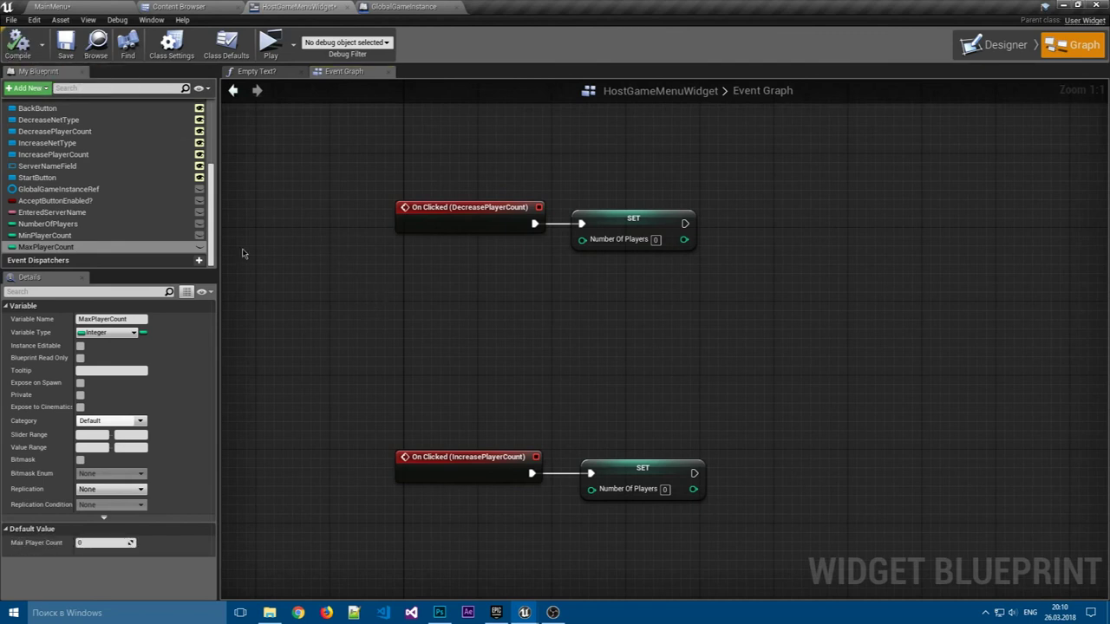
left_click_drag(47, 224, 396, 290, "ctrl")
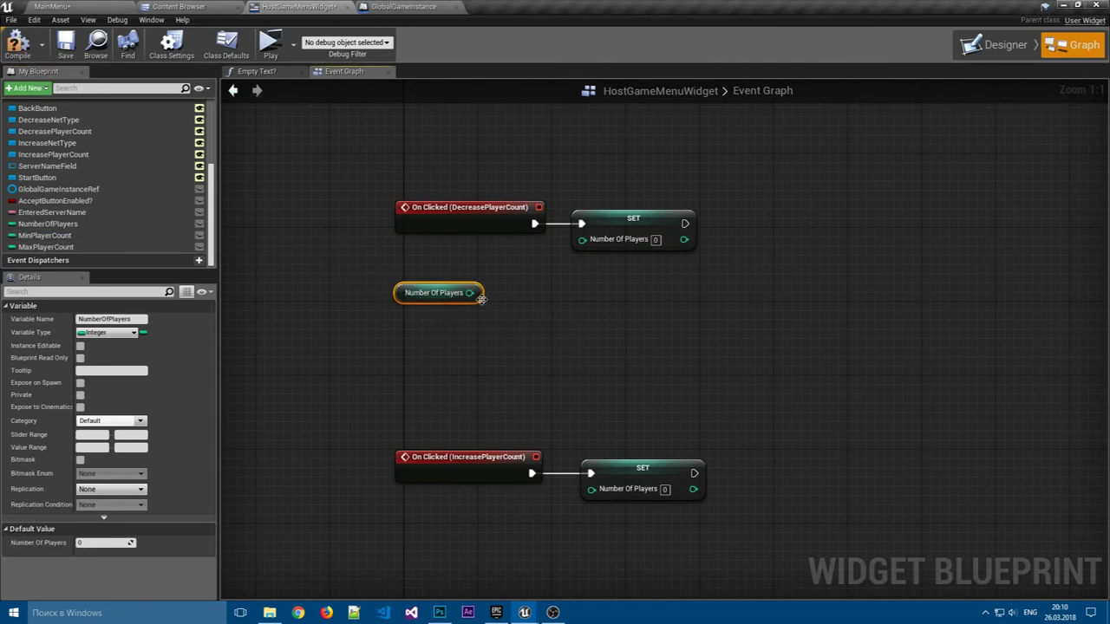
left_click_drag(471, 293, 513, 297)
- Add an integer subtraction node off Number Of Players, undoing a mistaken Clamp Axis node
type("-")
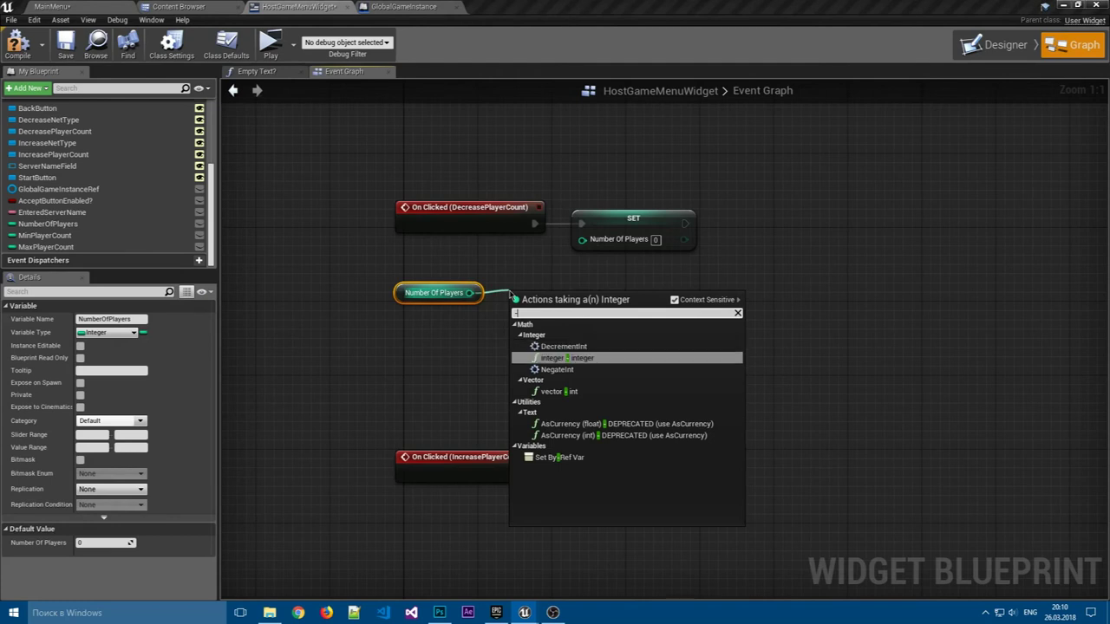
key("Return")
right_click_drag(632, 297, 567, 279)
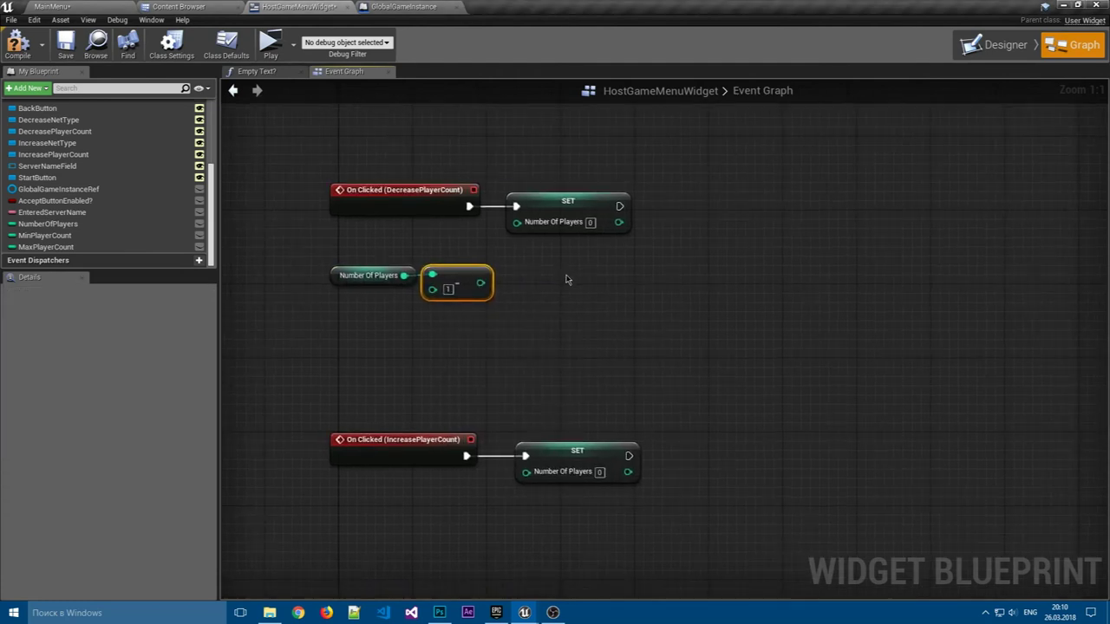
left_click(561, 291)
right_click(559, 303)
type("clamp")
key("Return")
key("ctrl+z")
- Add a Clamp (int) node and feed the subtraction result into its Value
right_click(568, 296)
type("ca")
key("BackSpace")
type("lamp")
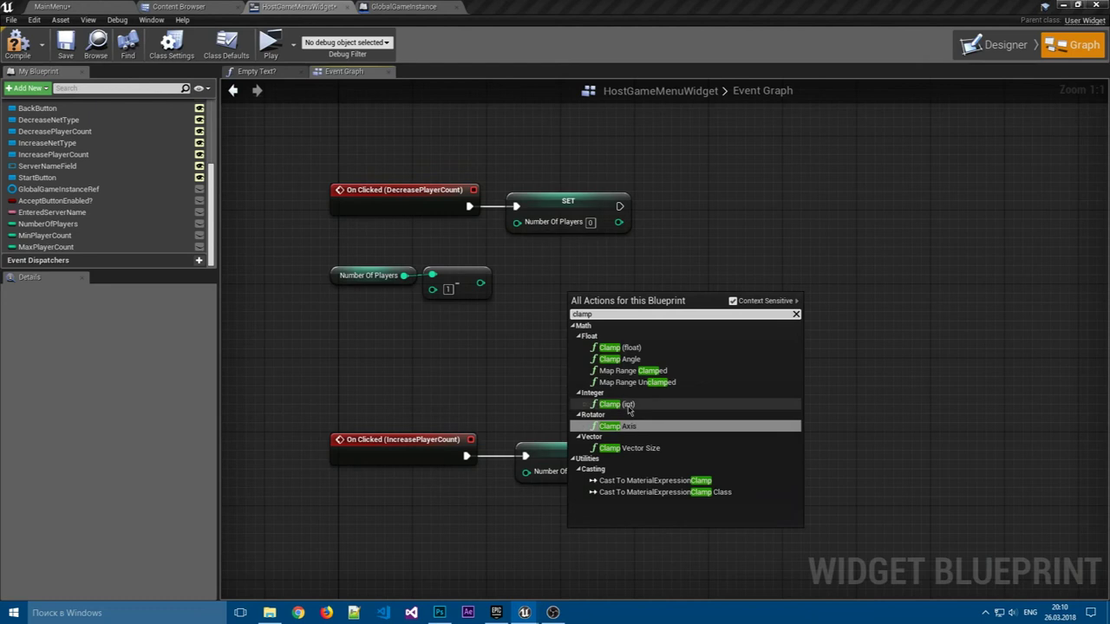
left_click(617, 404)
left_click_drag(630, 320, 566, 292)
left_click_drag(480, 283, 517, 289)
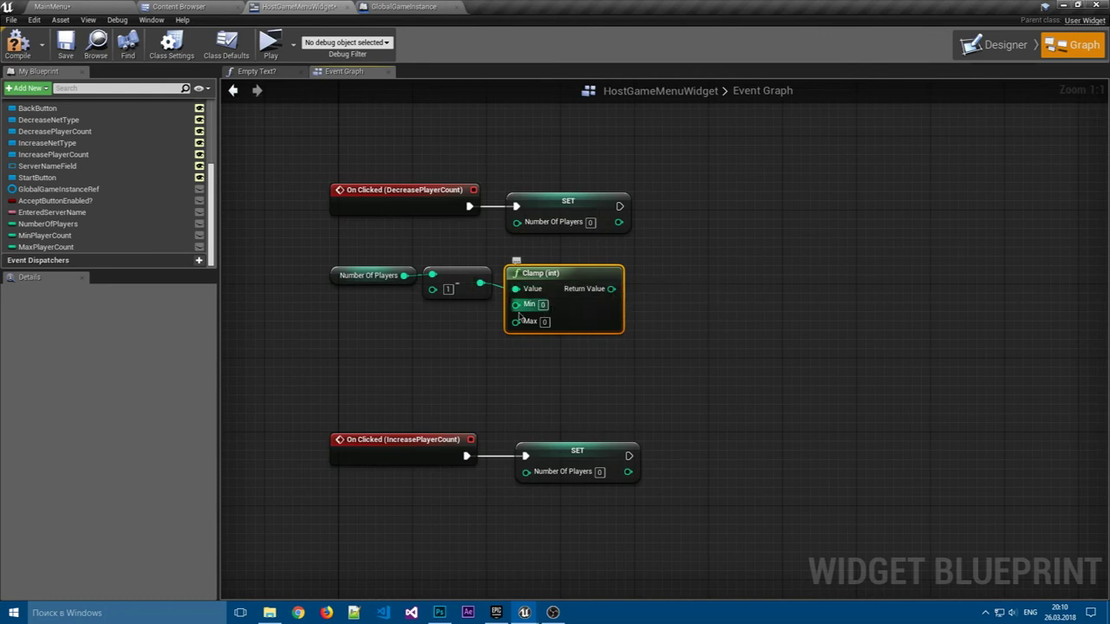
- Wire Min Player Count and Max Player Count getters into Clamp's Min and Max
mouse_move(45, 235)
left_mouse_down()
mouse_move(516, 304)
mouse_move(471, 321)
left_mouse_up()
left_click_drag(399, 311, 409, 321)
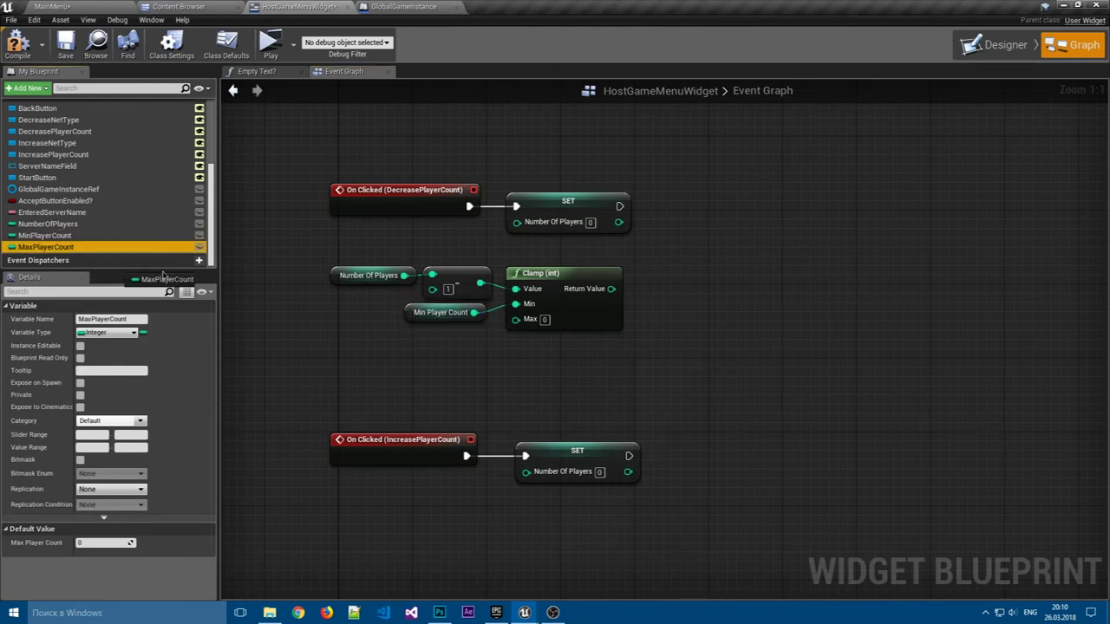
left_click_drag(45, 247, 515, 319)
left_click_drag(394, 321, 405, 340)
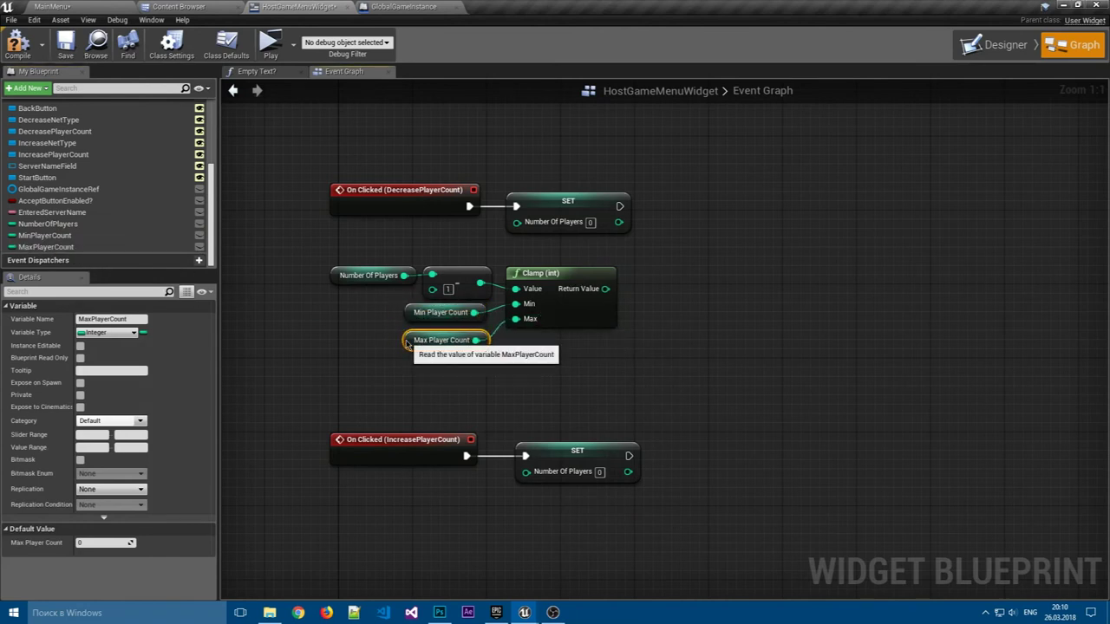
left_click_drag(514, 380, 397, 322)
left_click(397, 321)
mouse_move(478, 376)
left_mouse_down()
mouse_move(404, 317)
mouse_move(417, 317)
left_mouse_up()
left_click(472, 362)
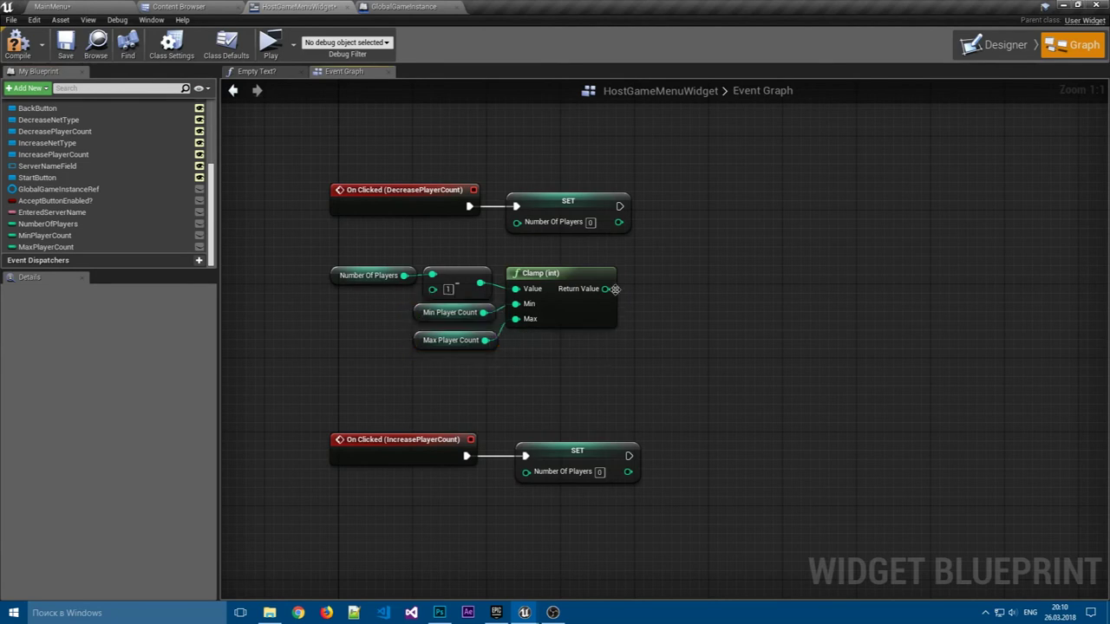
- Connect the Clamp result to the upper SET Number Of Players node and tidy the layout
mouse_move(615, 288)
left_mouse_down()
mouse_move(518, 222)
mouse_move(702, 202)
left_mouse_up()
left_click_drag(602, 396, 403, 260)
left_click_drag(549, 283, 548, 245)
left_click(684, 290)
left_click_drag(704, 209, 695, 208)
left_click(694, 278)
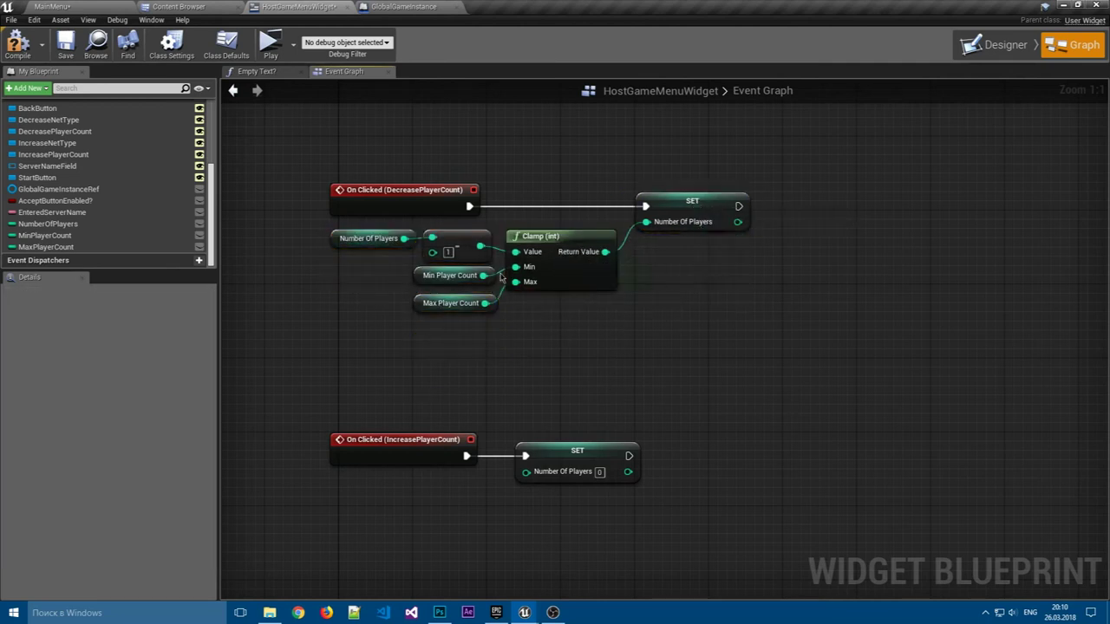
- Set MinPlayerCount's default to 2 and MaxPlayerCount's default to 11
left_click(44, 235)
left_click(102, 543)
type("2")
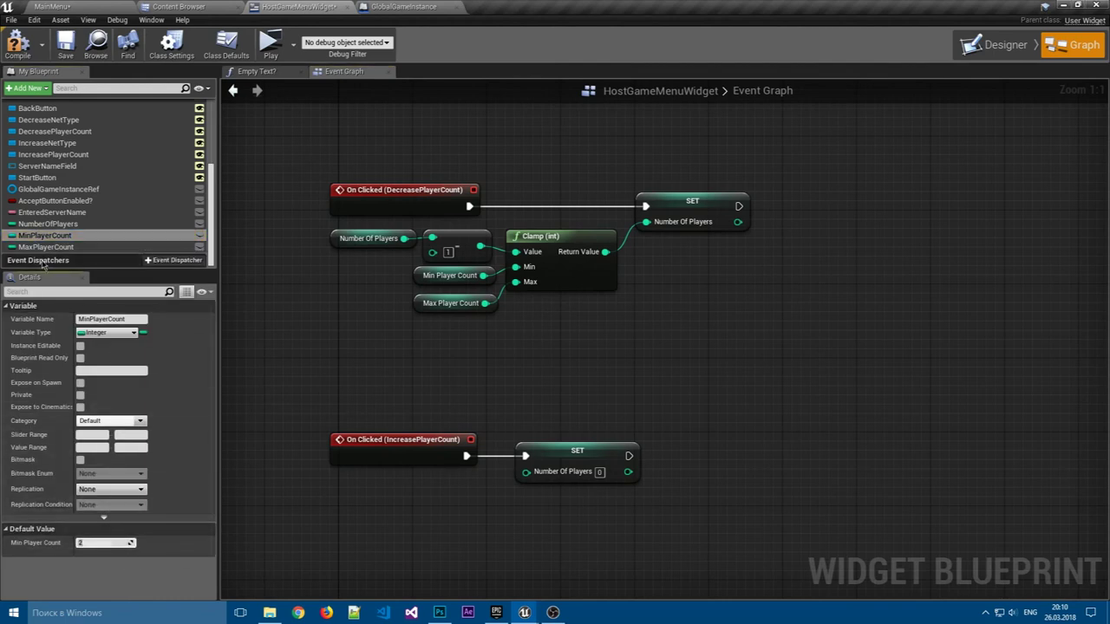
left_click(46, 248)
left_click(104, 542)
type("1")
key("Return")
- Copy the decrease clamp logic and paste it under the IncreasePlayerCount event
left_click_drag(601, 368, 344, 240)
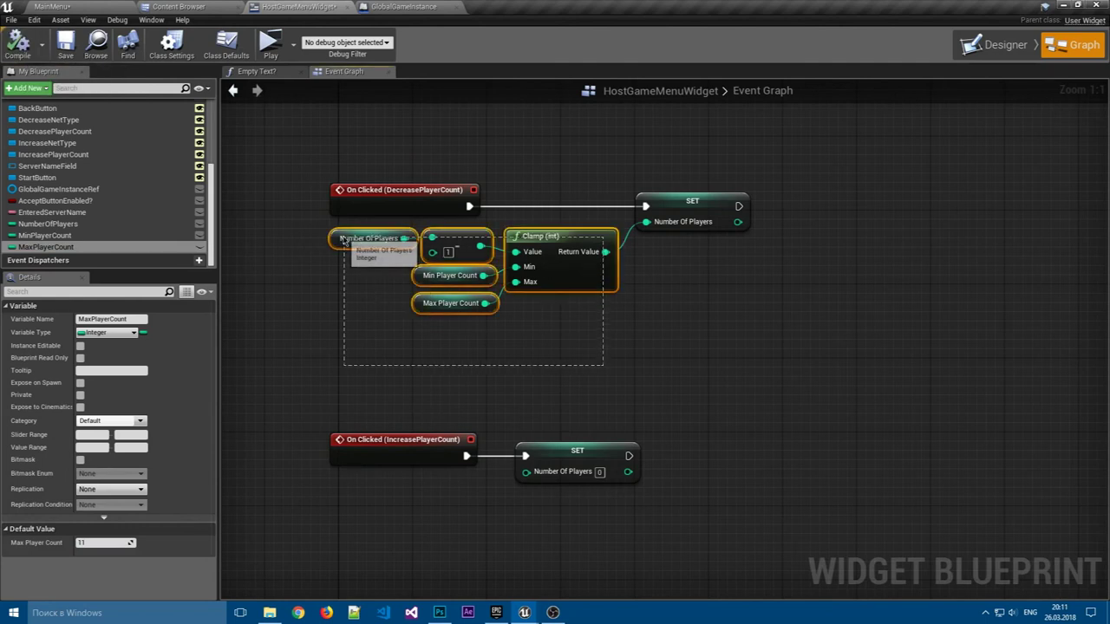
right_click_drag(681, 384, 669, 216)
left_click_drag(553, 279, 744, 281)
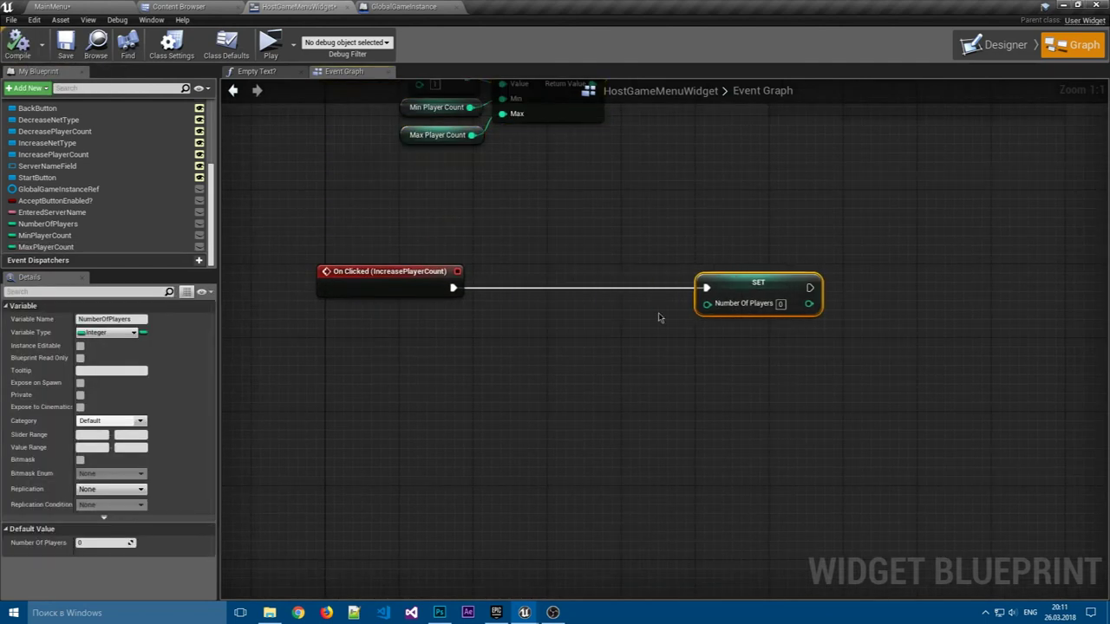
key("ctrl+v")
mouse_move(470, 326)
left_mouse_down()
mouse_move(444, 326)
mouse_move(456, 349)
mouse_move(502, 343)
left_mouse_up()
- Replace the pasted subtraction with an integer addition node wired through Clamp into SET
left_click(444, 326)
key("Delete")
type("+")
key("Return")
left_click_drag(592, 342, 707, 303)
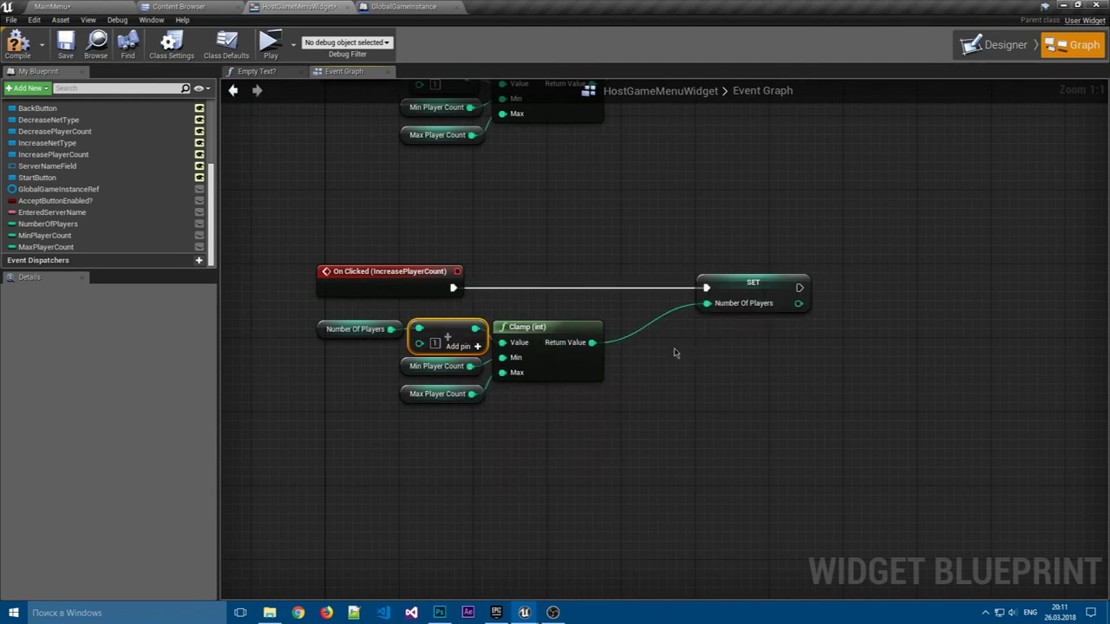
- Tidy the positions of the Clamp and increase SET nodes
right_click_drag(676, 353, 659, 403)
left_click(612, 437)
left_click(553, 390)
left_click(598, 448)
left_click_drag(745, 335, 682, 335)
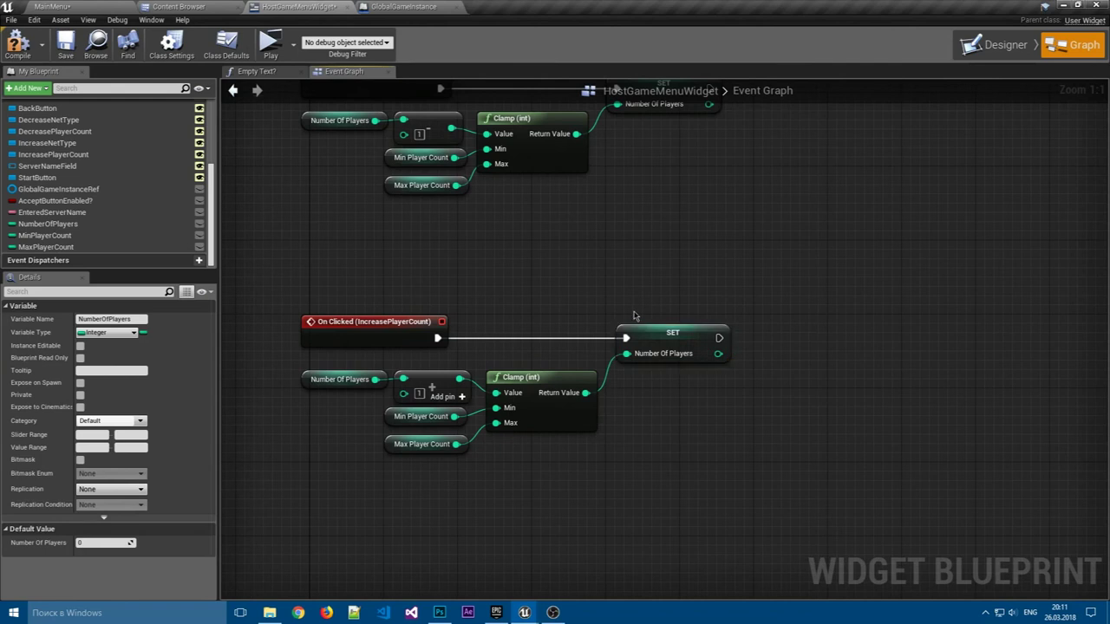
left_click(558, 261)
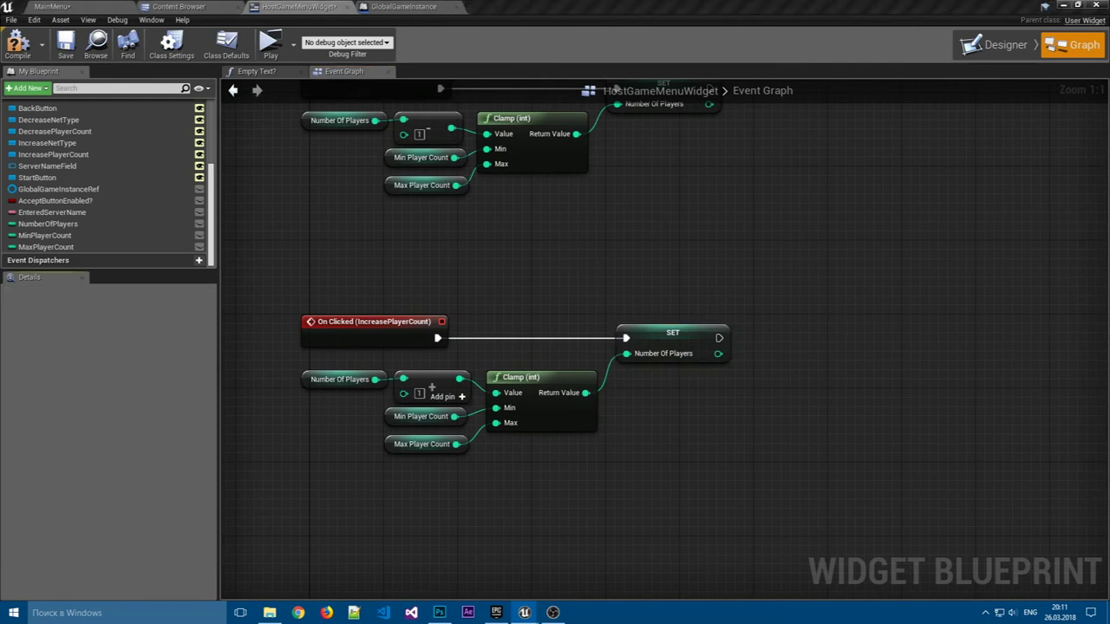
- Move the increase-count group under the decrease group and wrap both in a comment
scroll(680, 291, "down", 2)
left_click_drag(776, 348, 378, 449)
left_click_drag(408, 374, 415, 305)
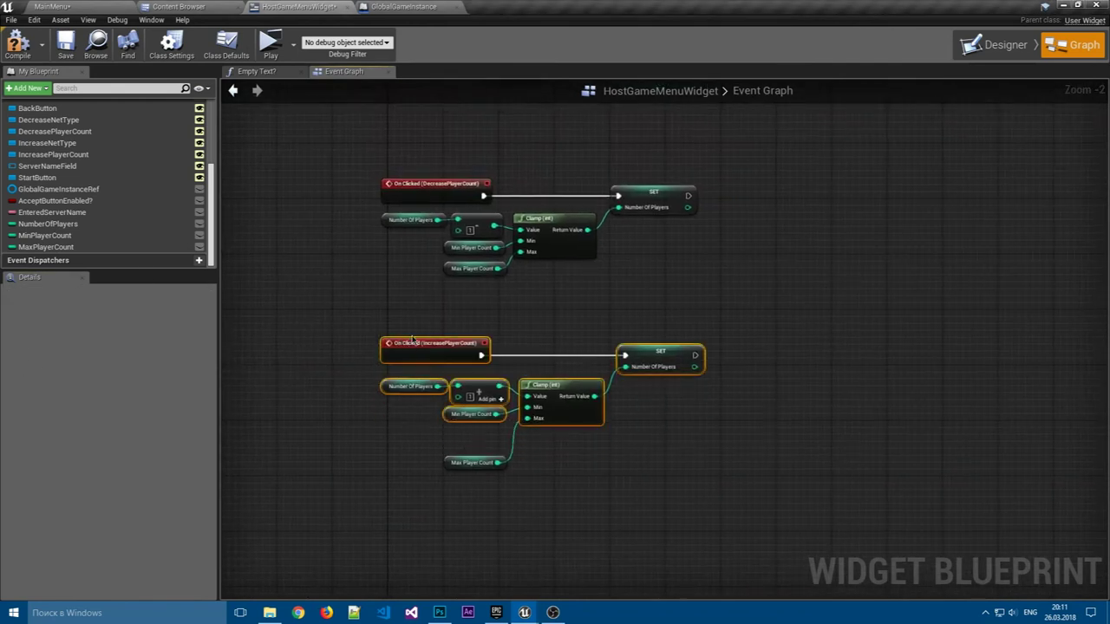
key("ctrl+z")
mouse_move(792, 521)
left_mouse_down()
mouse_move(378, 362)
mouse_move(426, 307)
left_mouse_up()
right_click_drag(369, 280, 359, 331)
left_click_drag(337, 203, 725, 461)
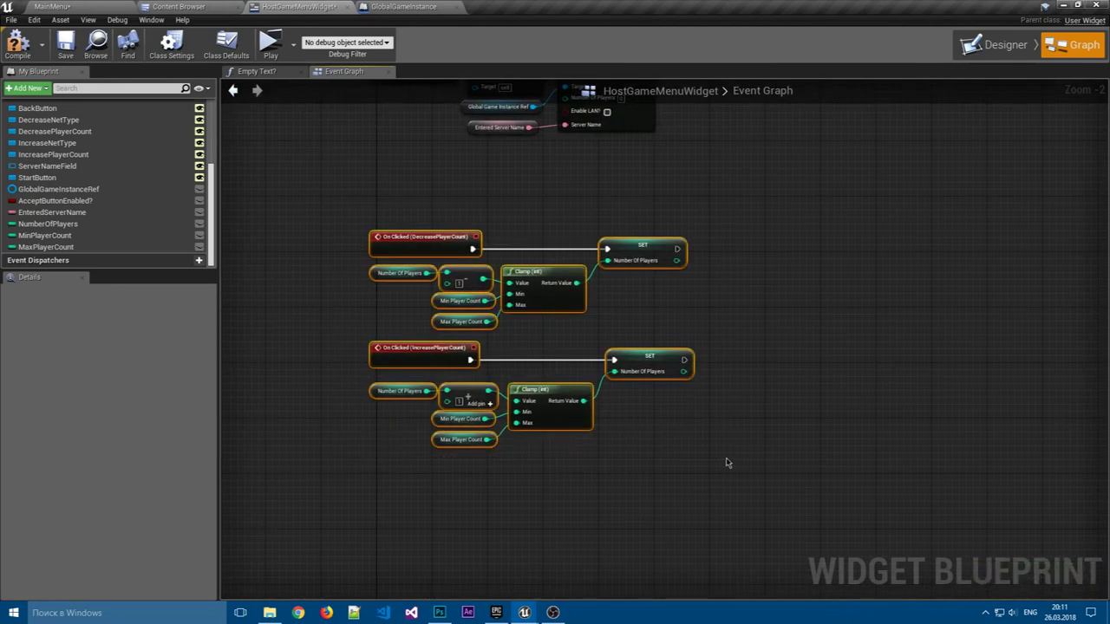
type("c")
type("У")
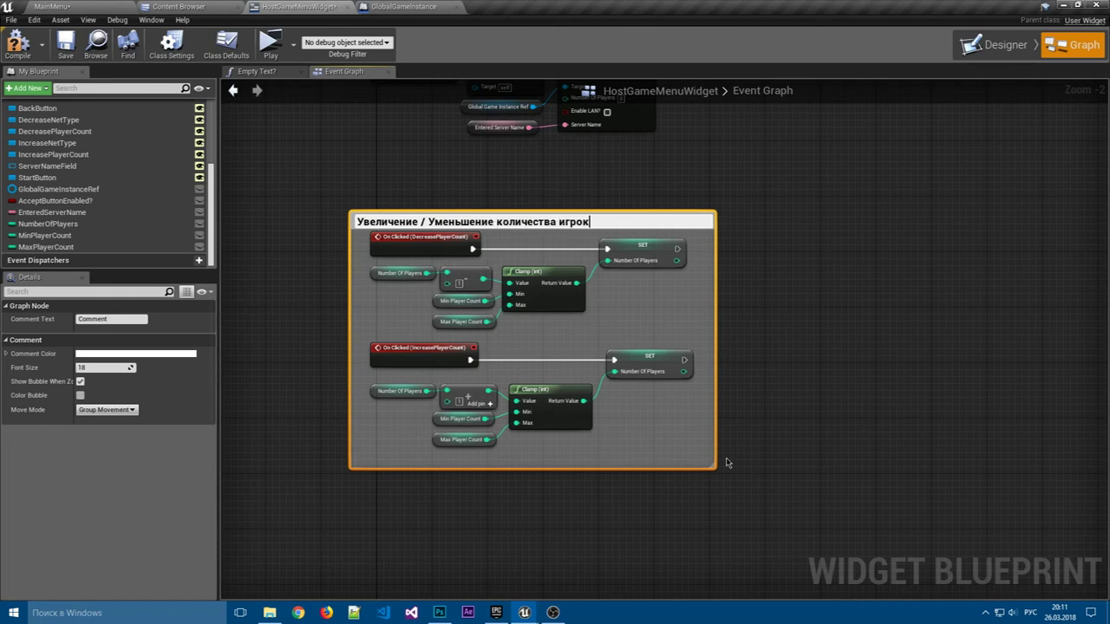
- Deselect the titled comment box and pan the graph slightly
left_click(775, 350)
mouse_move(775, 350)
right_mouse_down()
mouse_move(607, 173)
mouse_move(609, 156)
right_mouse_up()
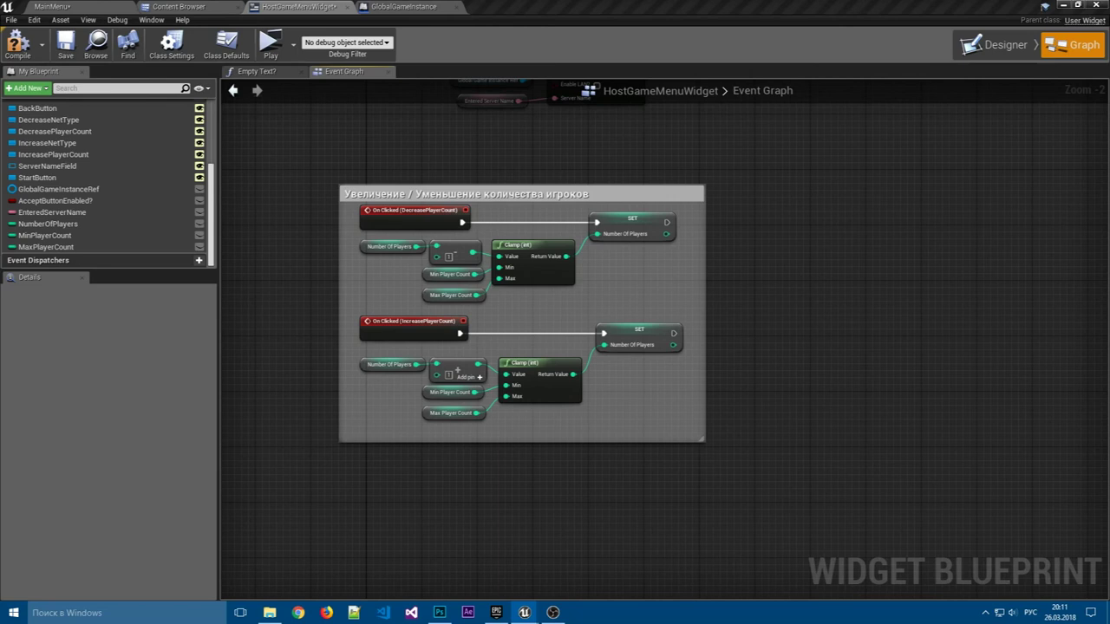
- Leave the function graphs for the Designer and bring the player-count row into view
left_click(257, 71)
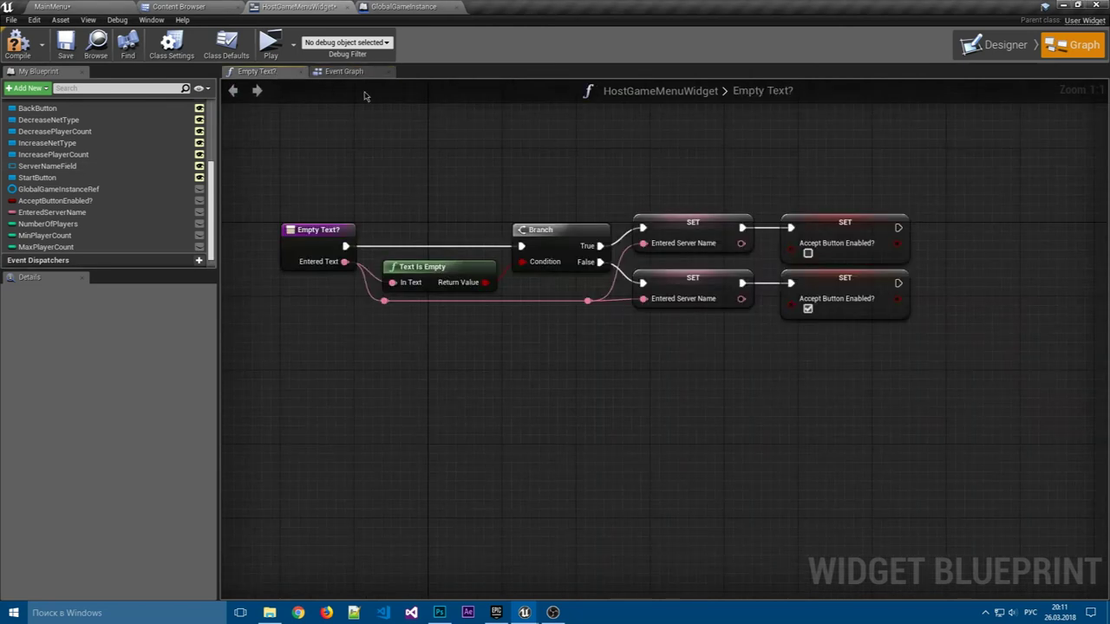
left_click(334, 73)
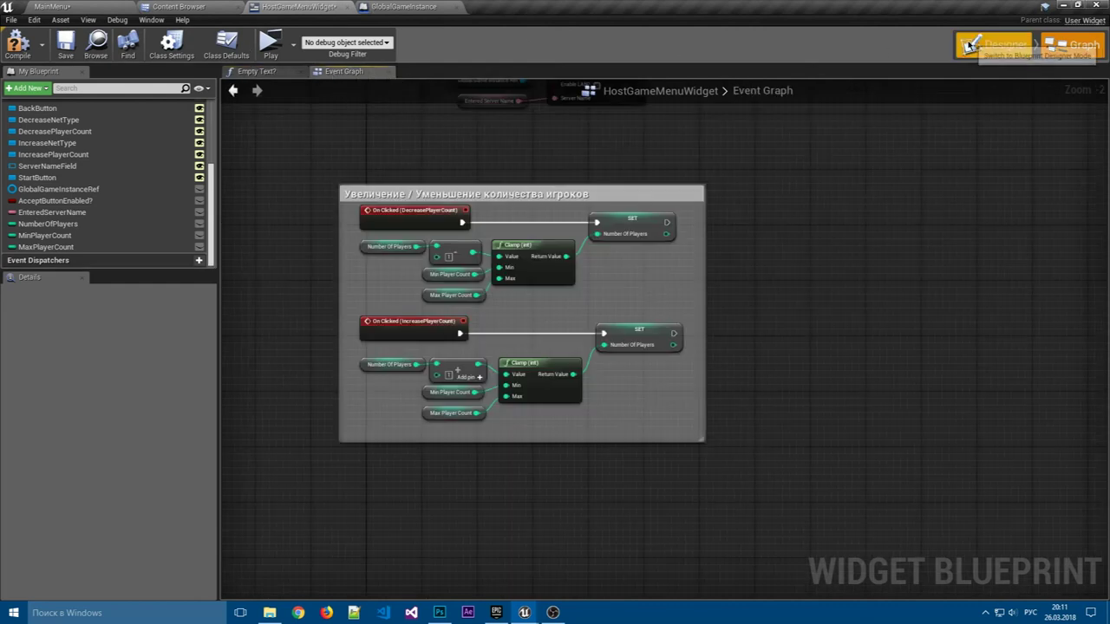
left_click(997, 44)
scroll(850, 226, "up", 3)
right_click_drag(850, 225, 593, 292)
- Select the '11' player-count text block and open its Text binding options
left_click(568, 283)
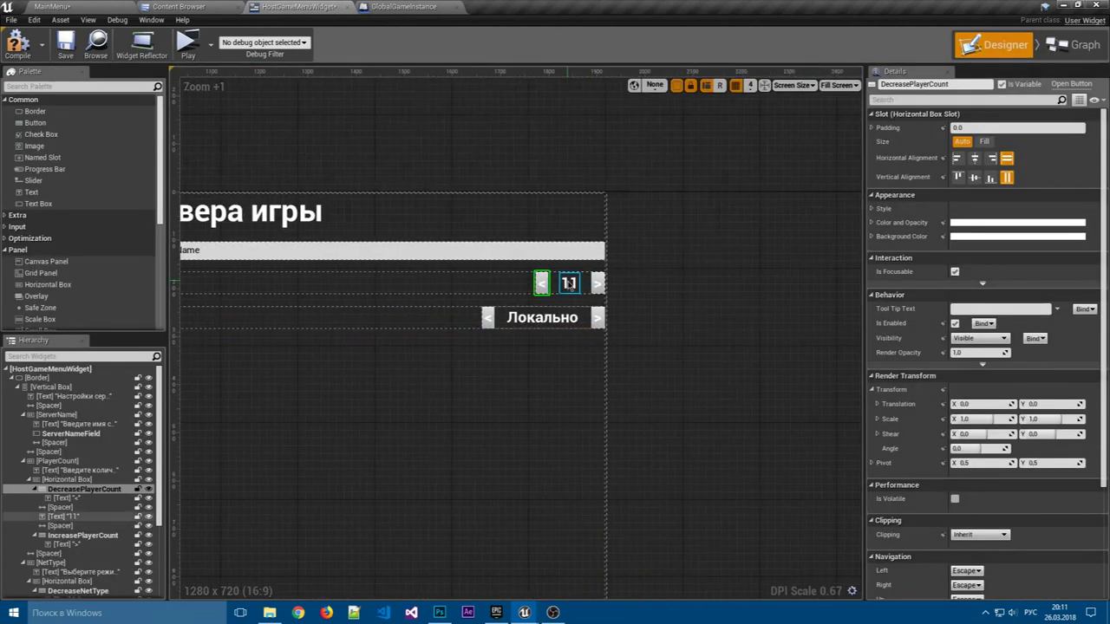
left_click(1085, 210)
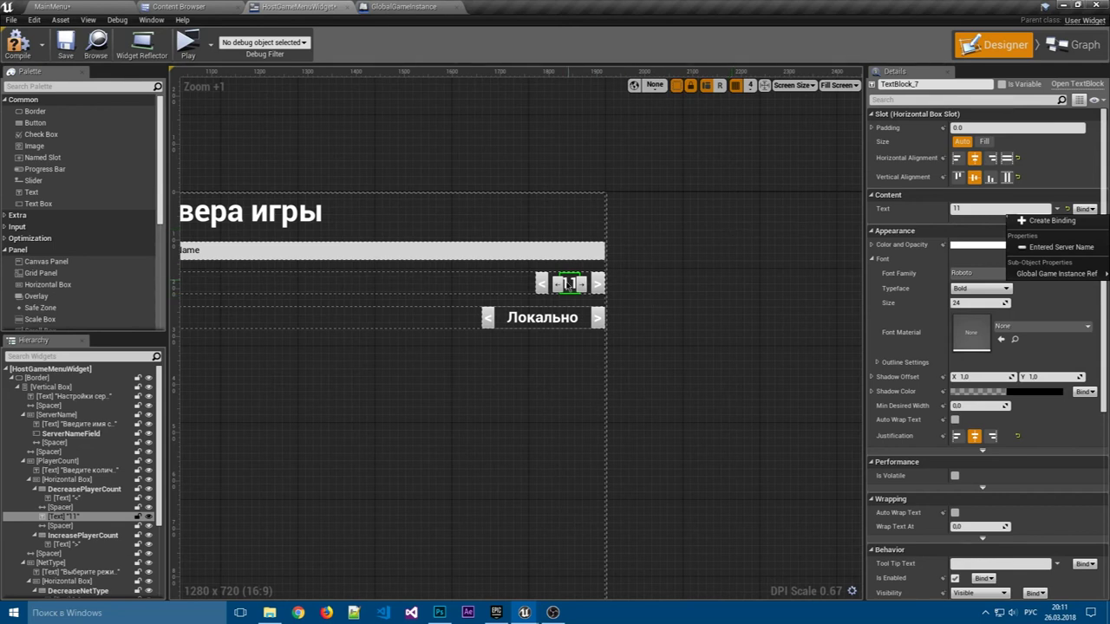
left_click(691, 305)
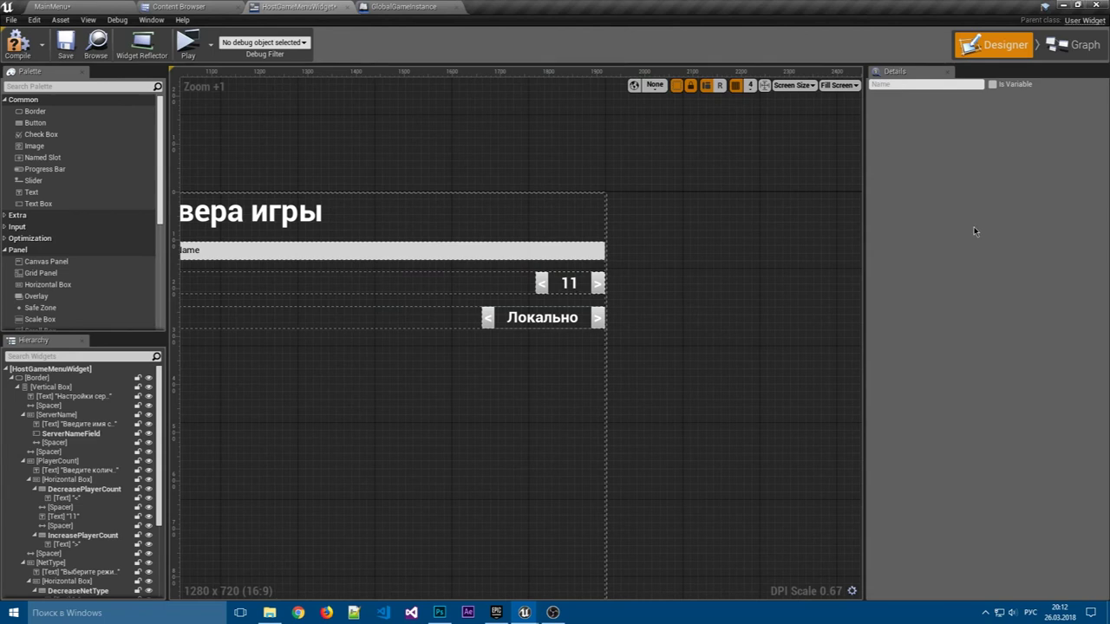
left_click(569, 283)
left_click(1083, 209)
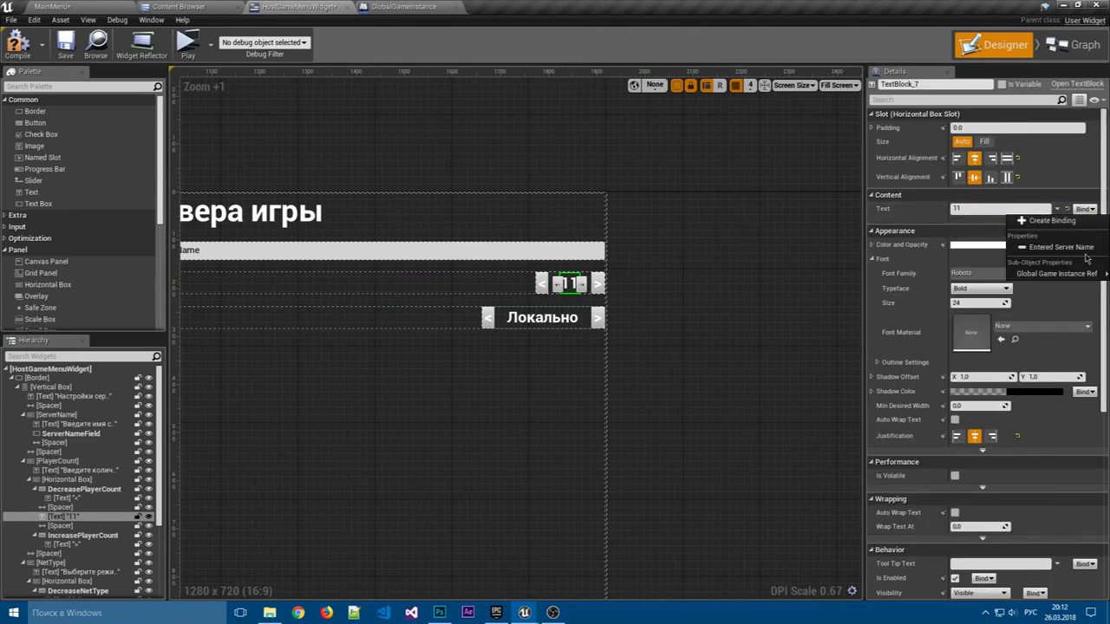
left_click(728, 242)
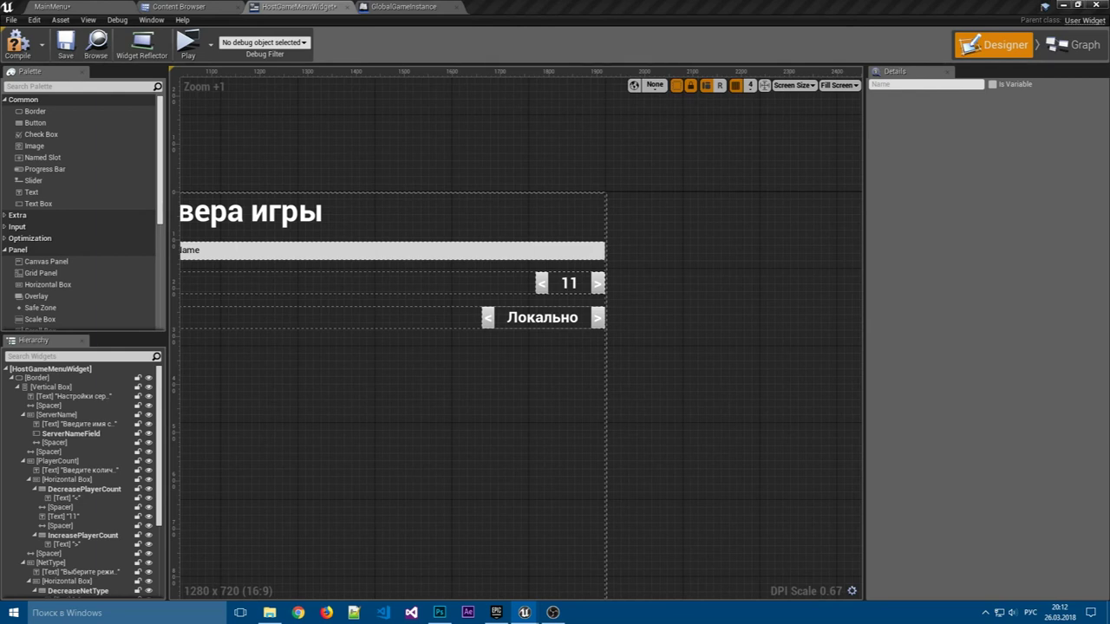
left_click(569, 284)
left_click(1084, 209)
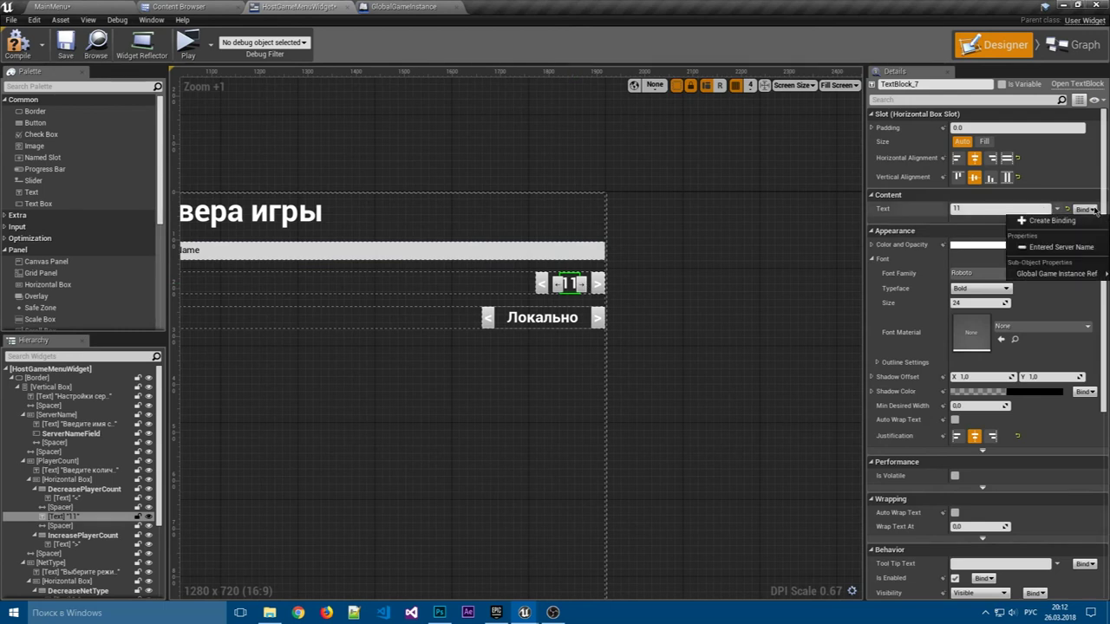
- Create a new text binding function and rename GetText_0 to ConvertNumberOfPlayers
left_click(1074, 222)
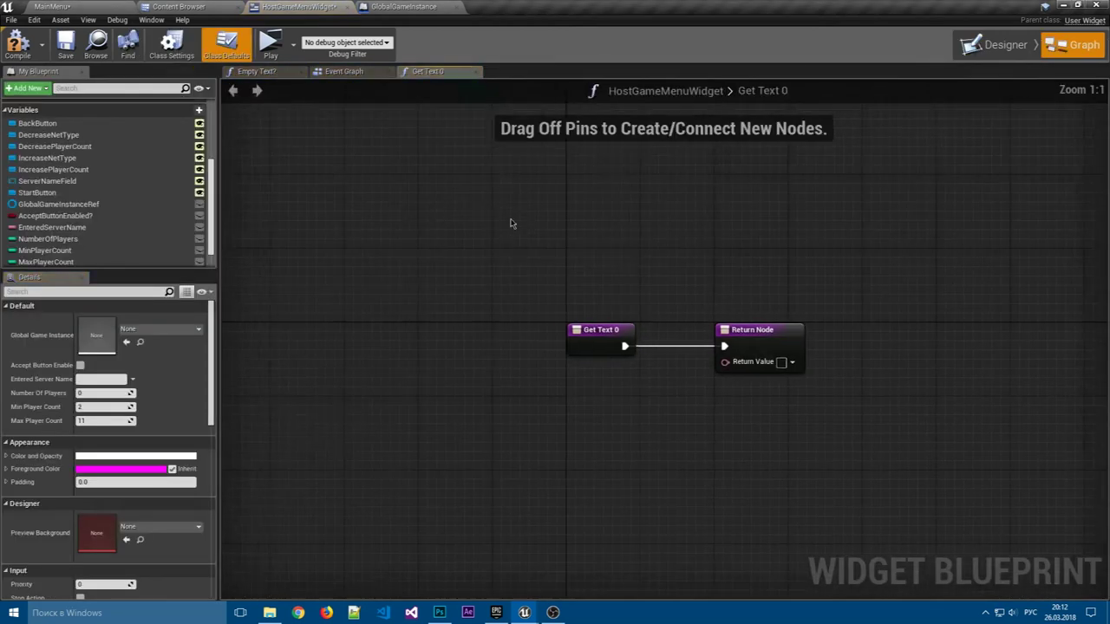
scroll(147, 208, "up", 3)
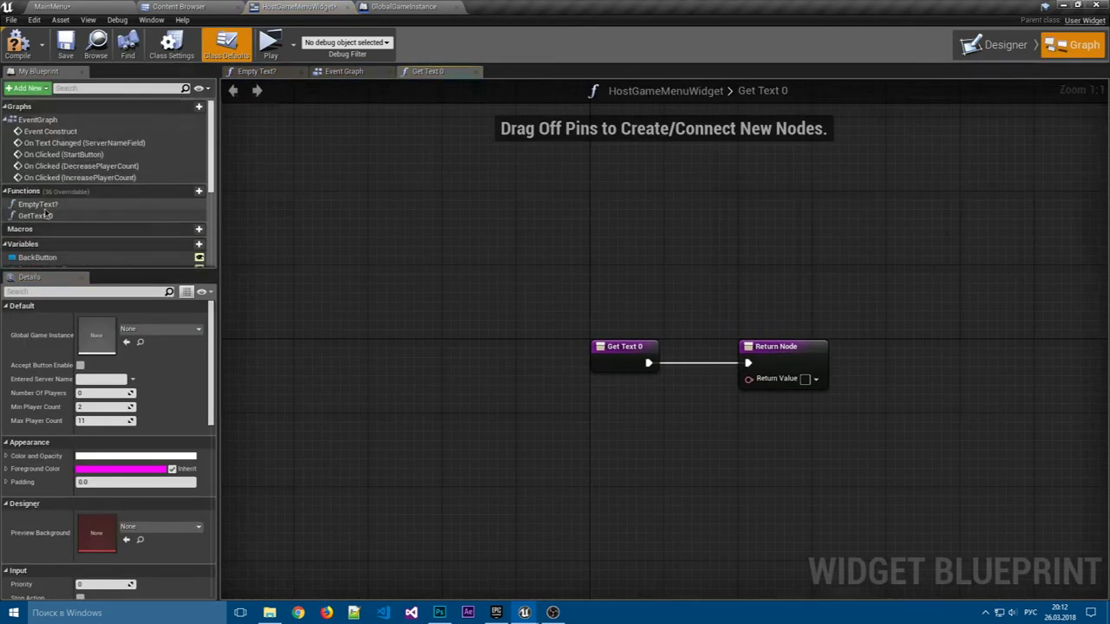
left_click(94, 217)
type("Curr")
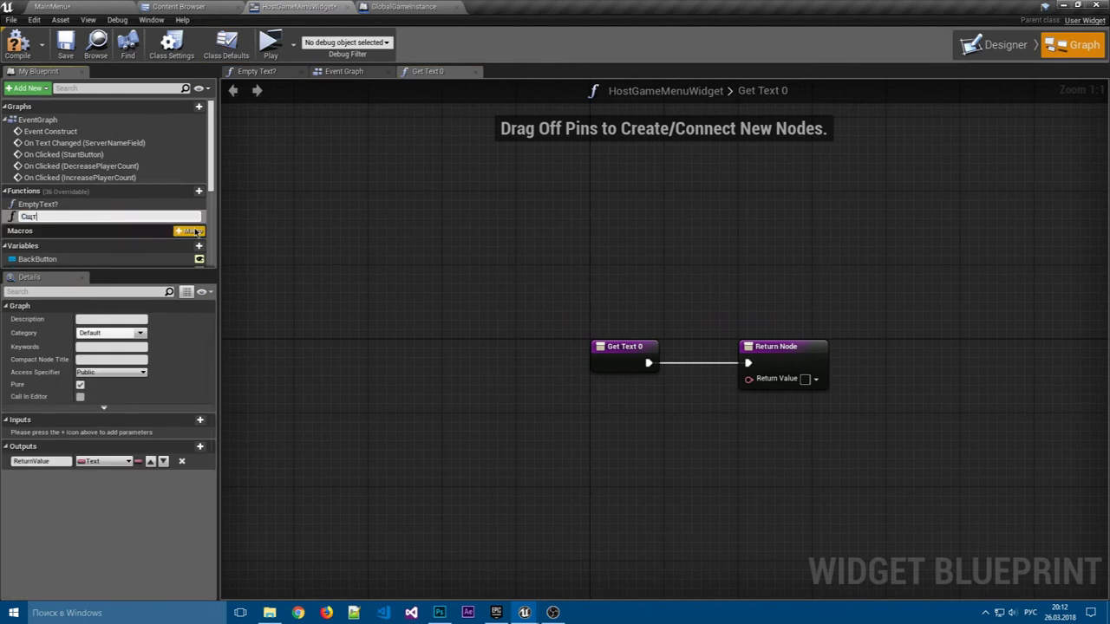
key("alt+shift")
key("BackSpace")
type("G")
type("rs")
key("Return")
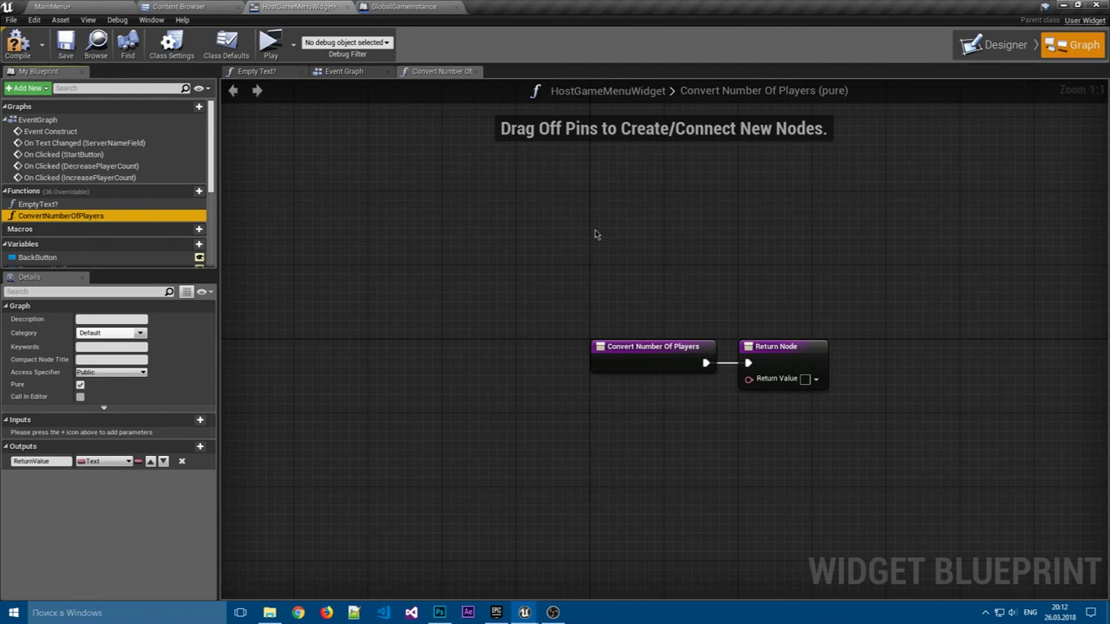
- Feed a NumberOfPlayers getter through ToText (int) into the Return Value
right_click_drag(594, 228, 407, 203)
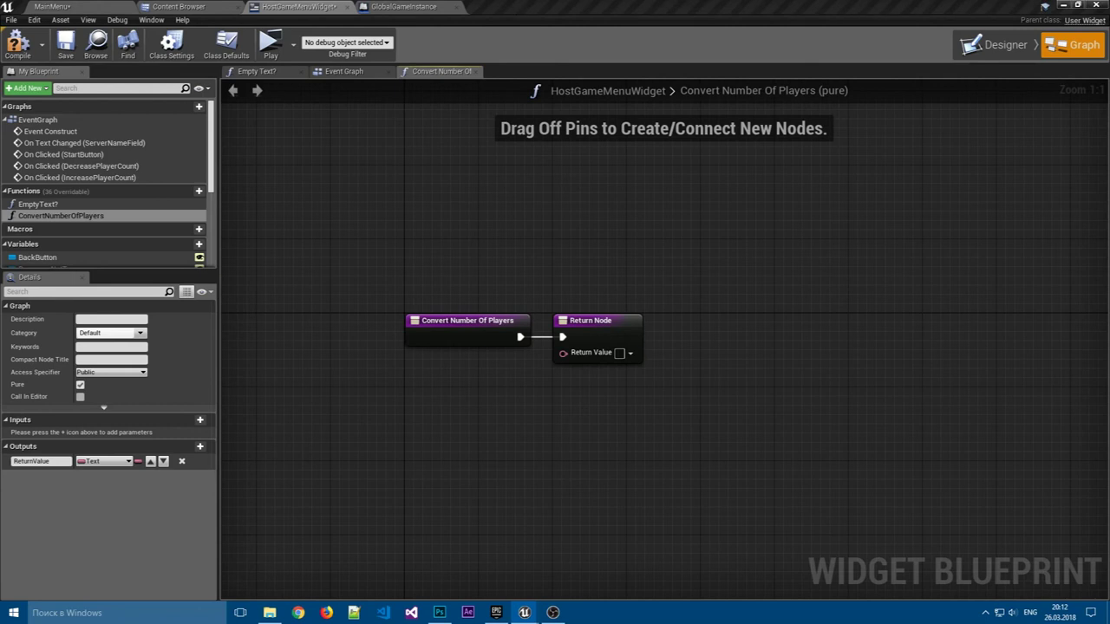
left_click_drag(596, 325, 707, 325)
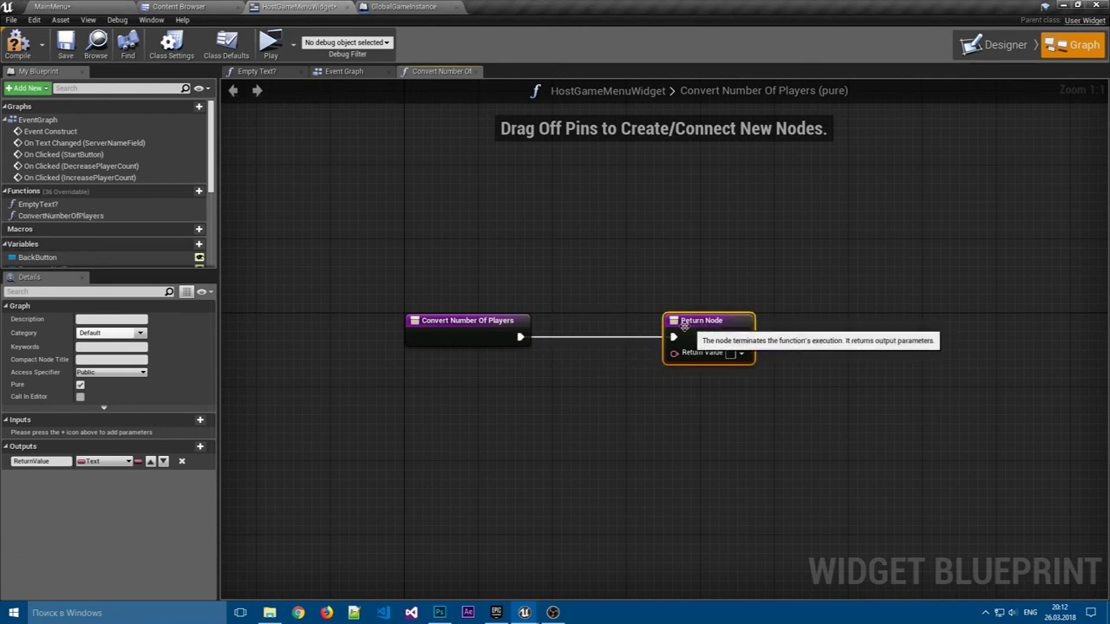
left_click(512, 268)
scroll(180, 208, "down", 5)
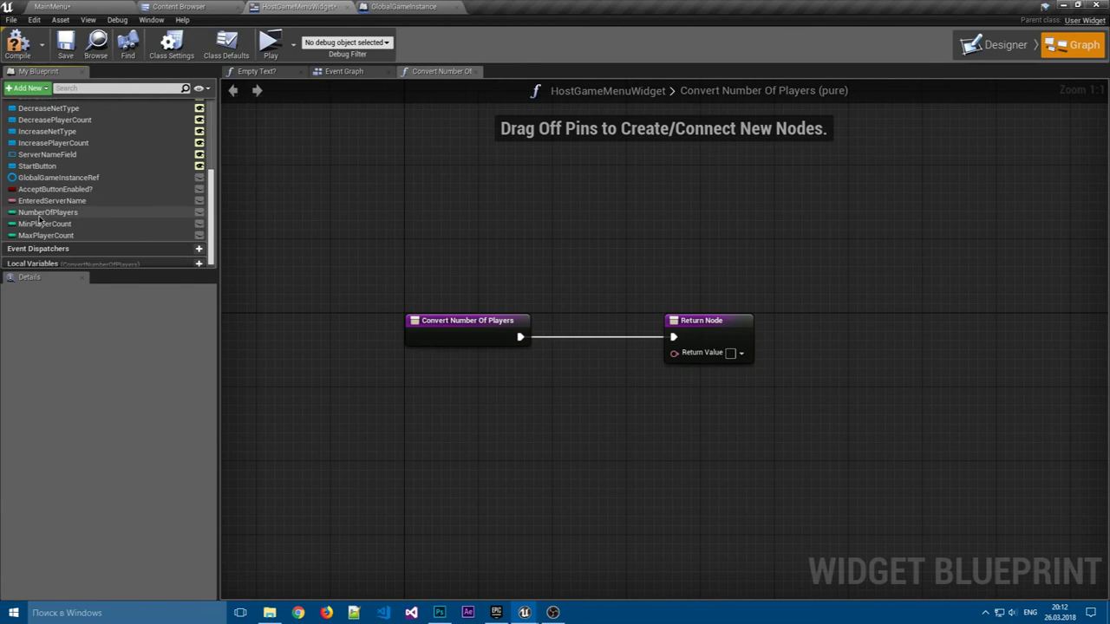
left_click_drag(39, 215, 408, 387)
left_click(442, 401)
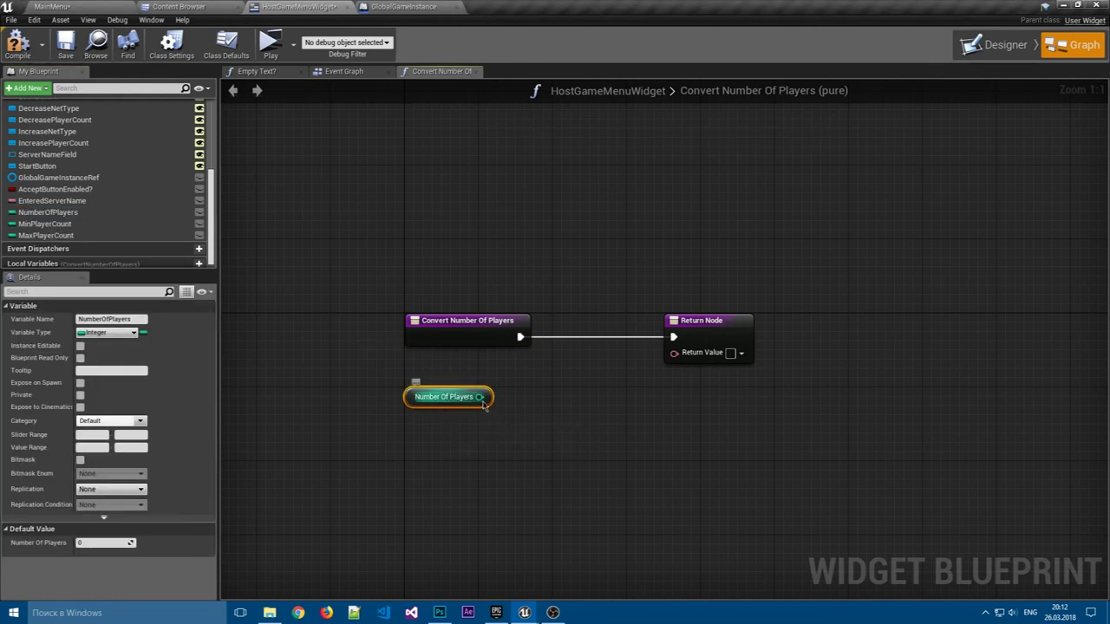
left_click_drag(479, 397, 674, 353)
left_click_drag(470, 393, 496, 373)
left_click_drag(579, 364, 588, 364)
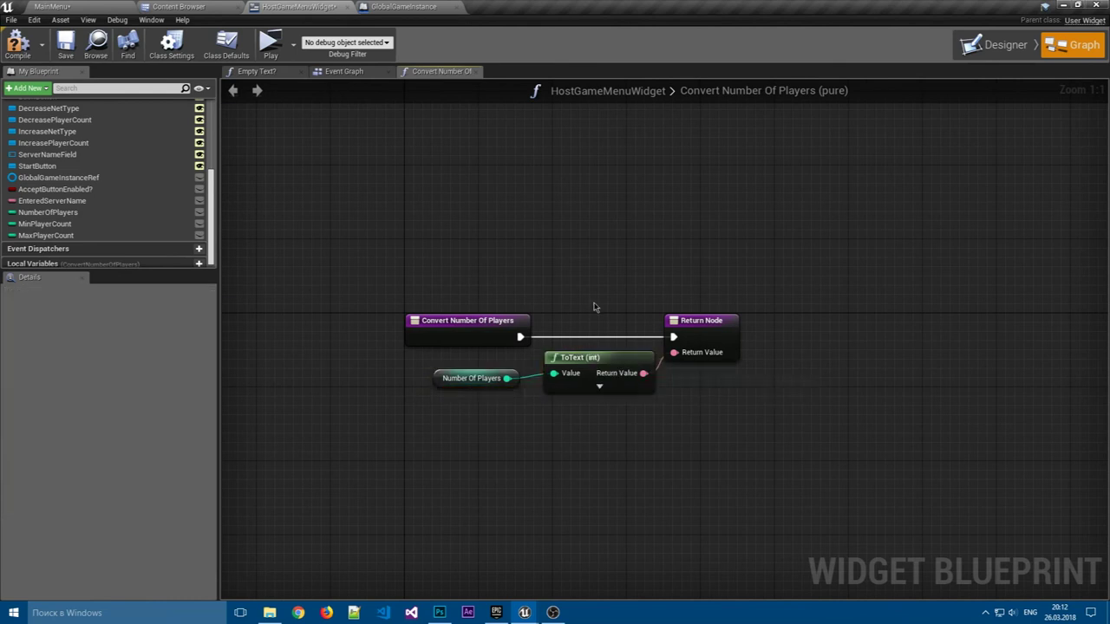
- Compile and save the blueprint, then return to the Event Graph
left_click(19, 44)
left_click(65, 43)
left_click(350, 73)
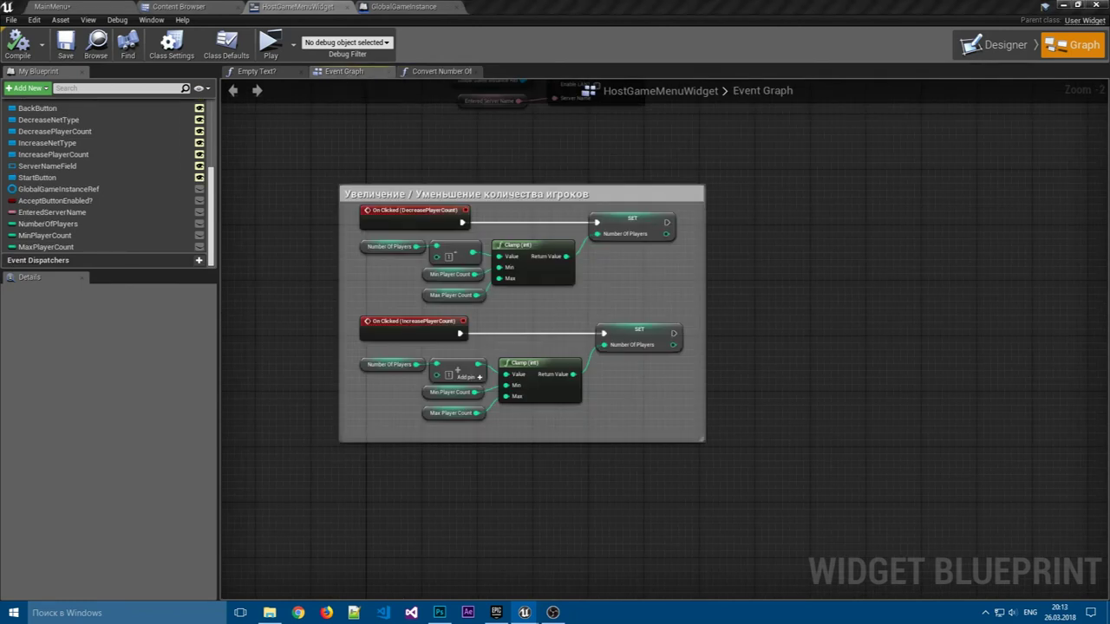
- Add On Clicked events for DecreaseNetType (via the Designer) and IncreaseNetType (via My Blueprint)
right_click_drag(796, 379, 811, 290)
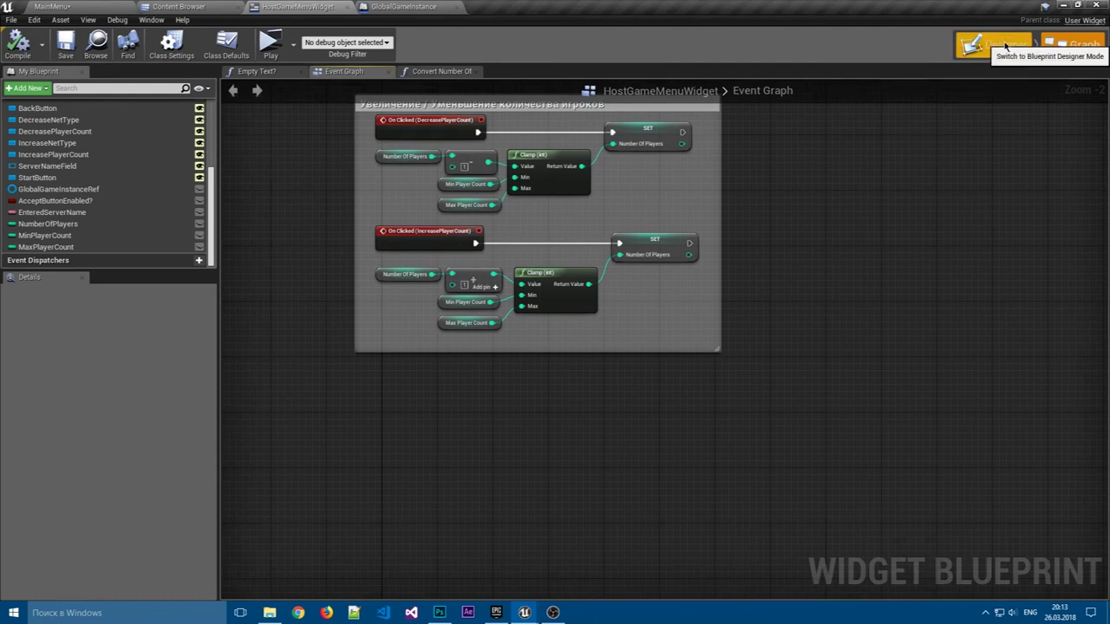
left_click(997, 44)
left_click(734, 262)
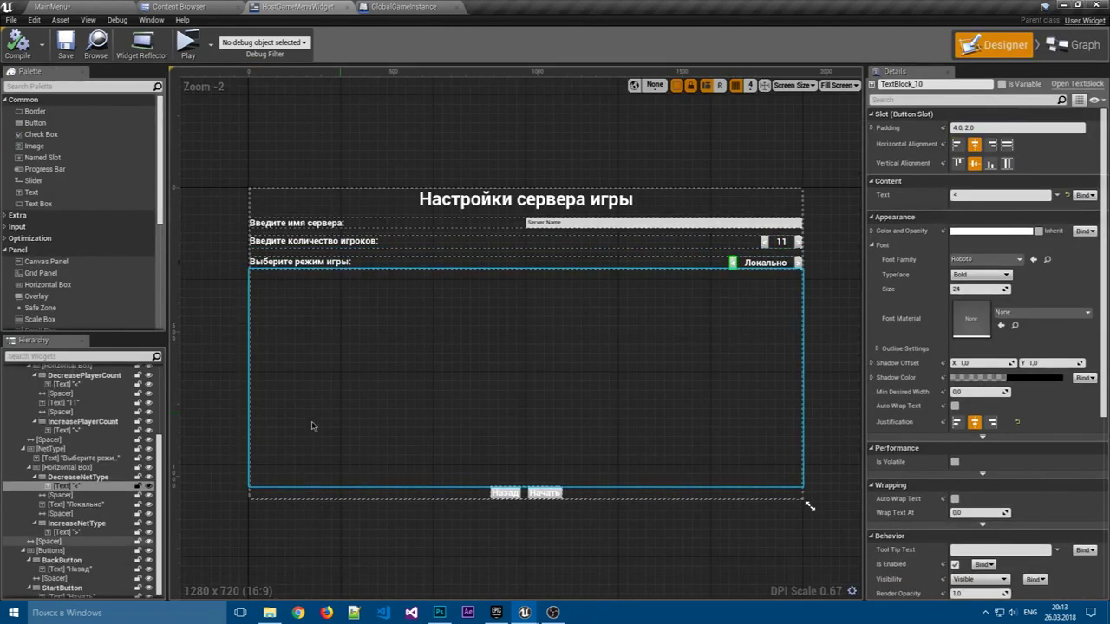
left_click(35, 478)
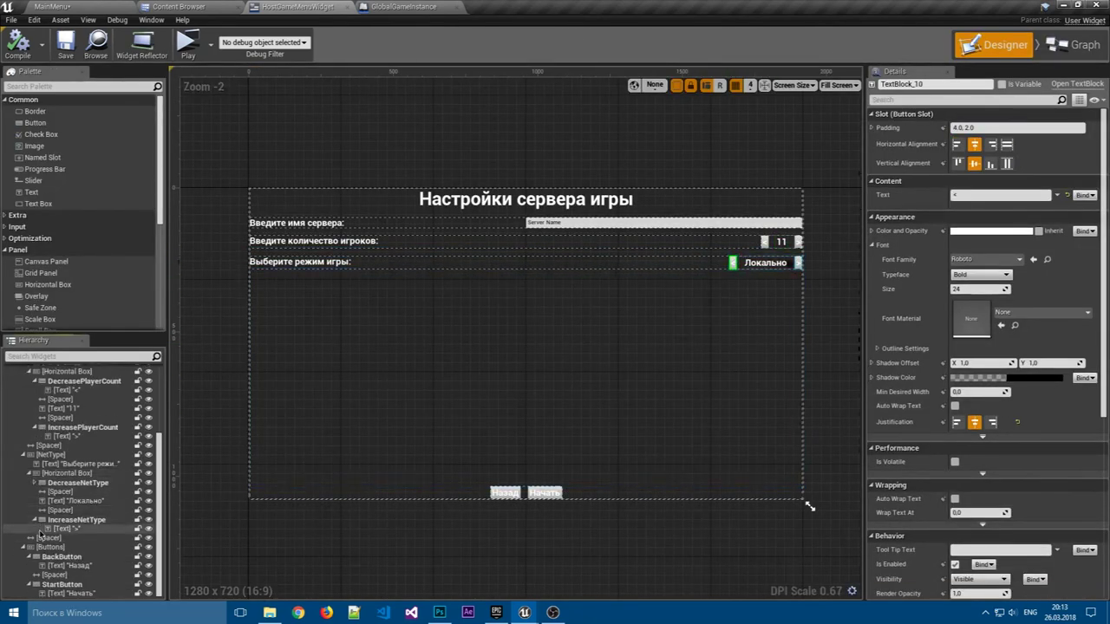
left_click(77, 492)
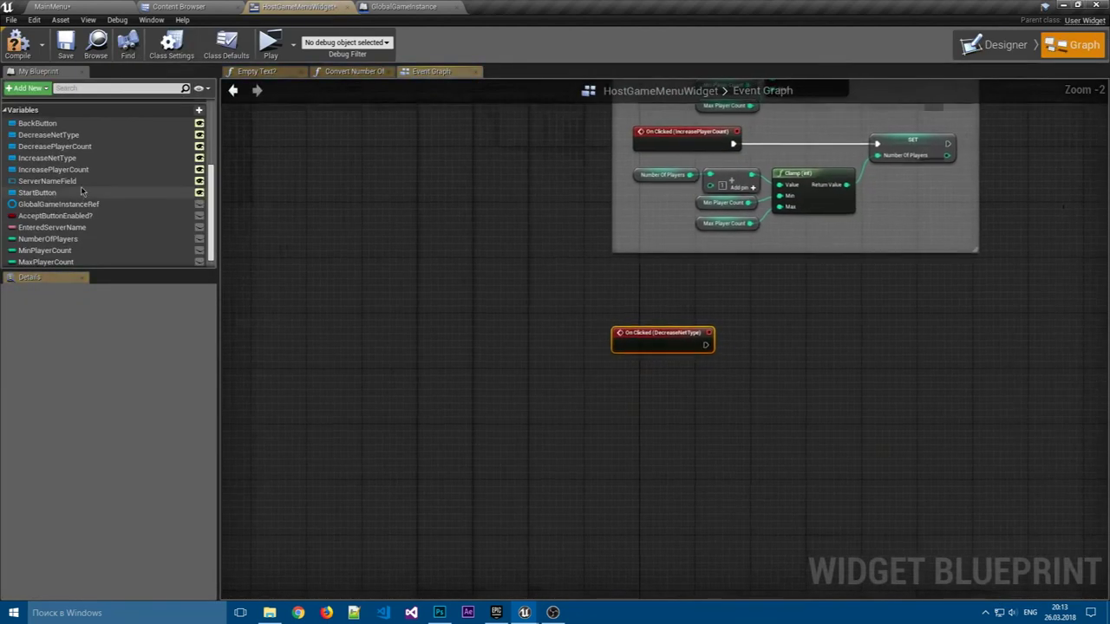
left_click(52, 158)
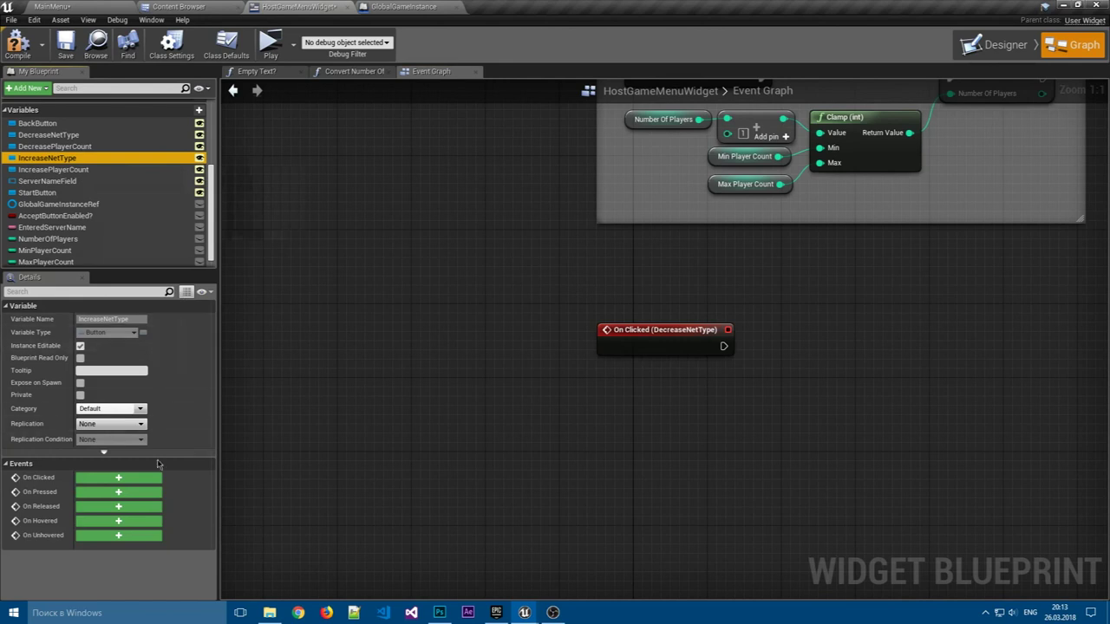
left_click(118, 478)
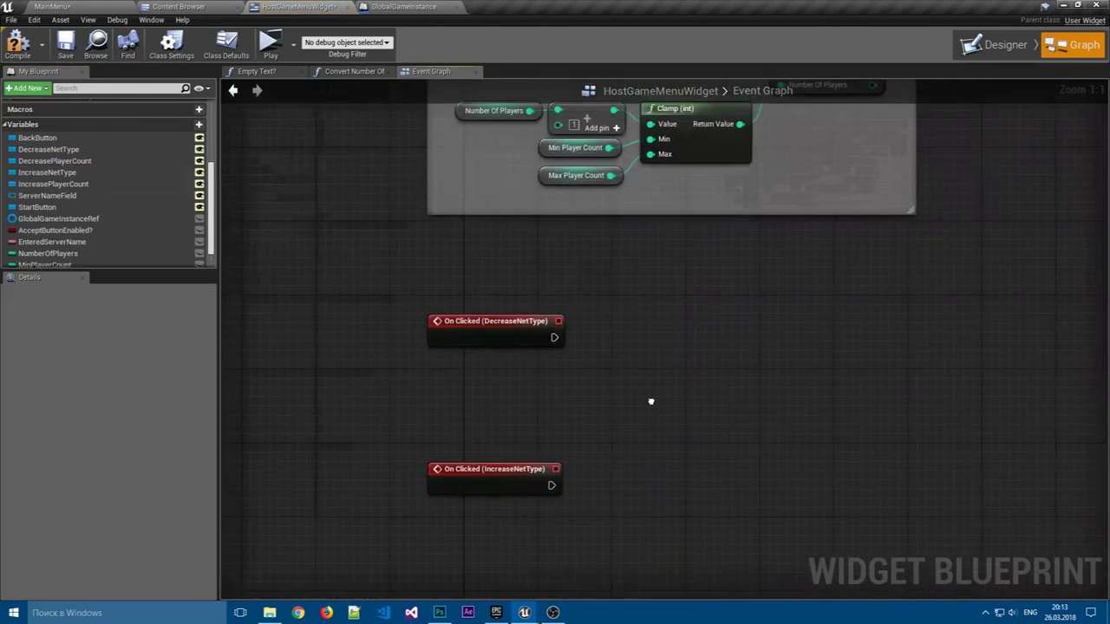
scroll(195, 101, "up", 2)
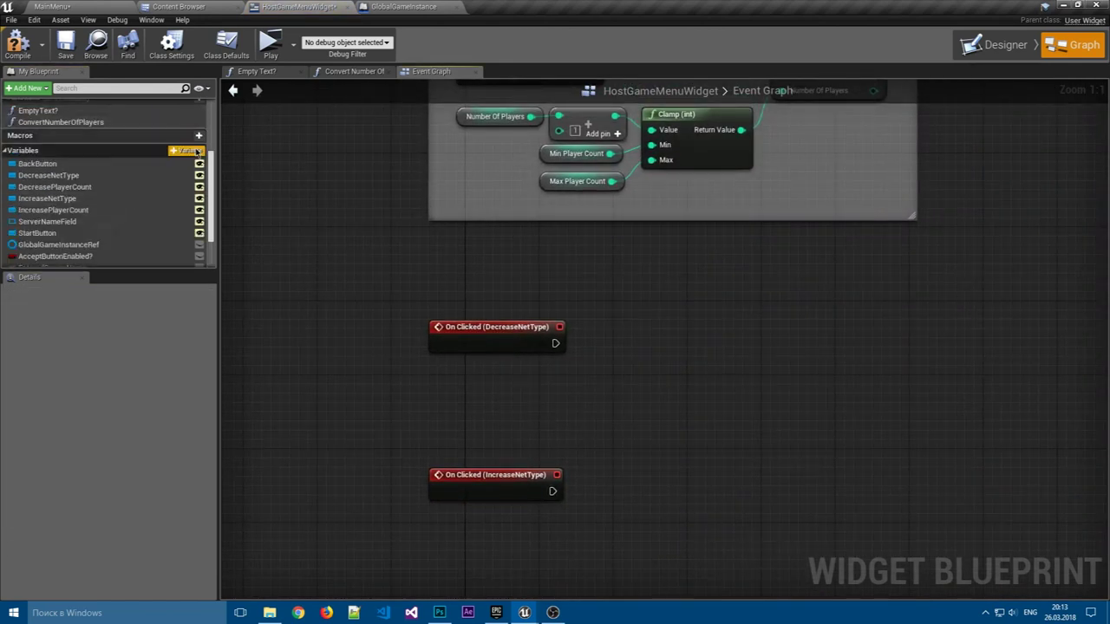
- Add a Boolean variable EnableLAN? and compile the blueprint
left_click(198, 151)
type("En")
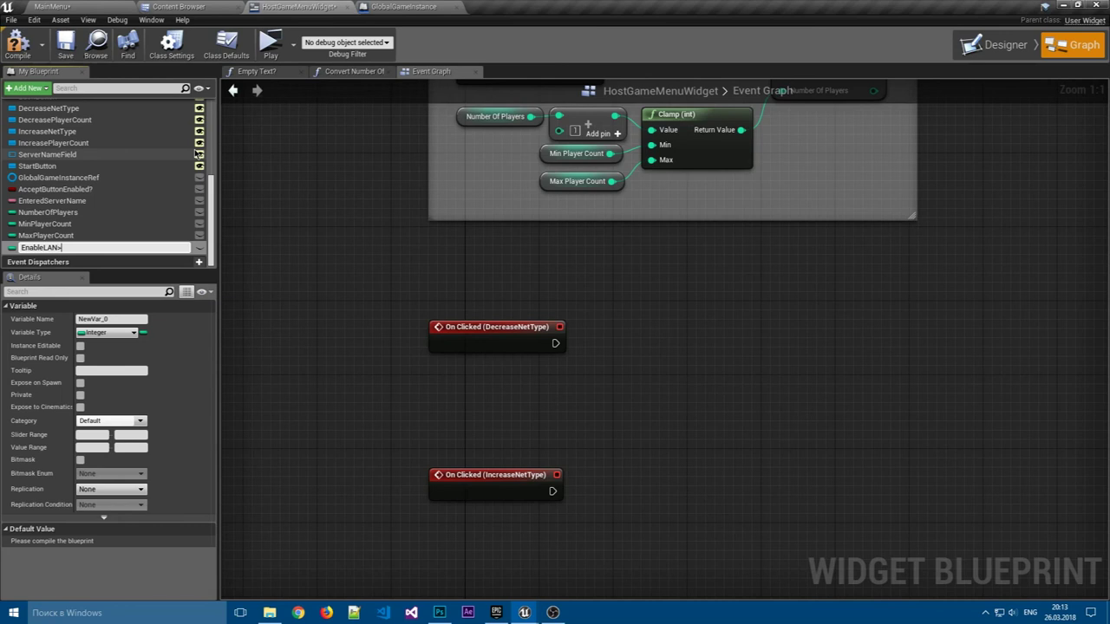
left_click(107, 332)
left_click(100, 359)
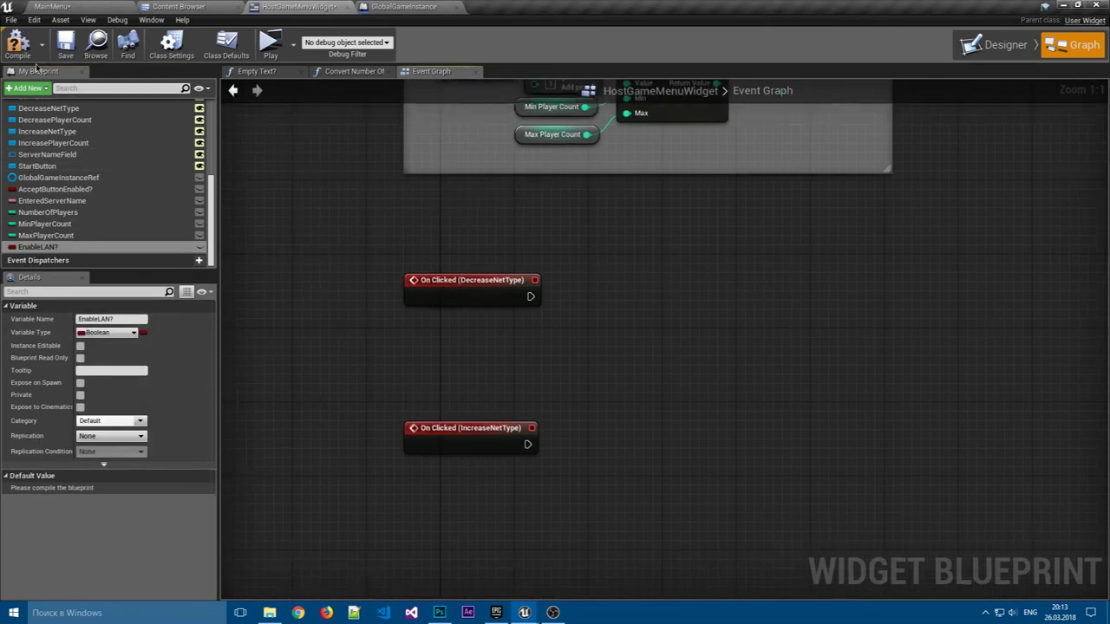
left_click(4, 29)
right_click(29, 32)
left_click(39, 51)
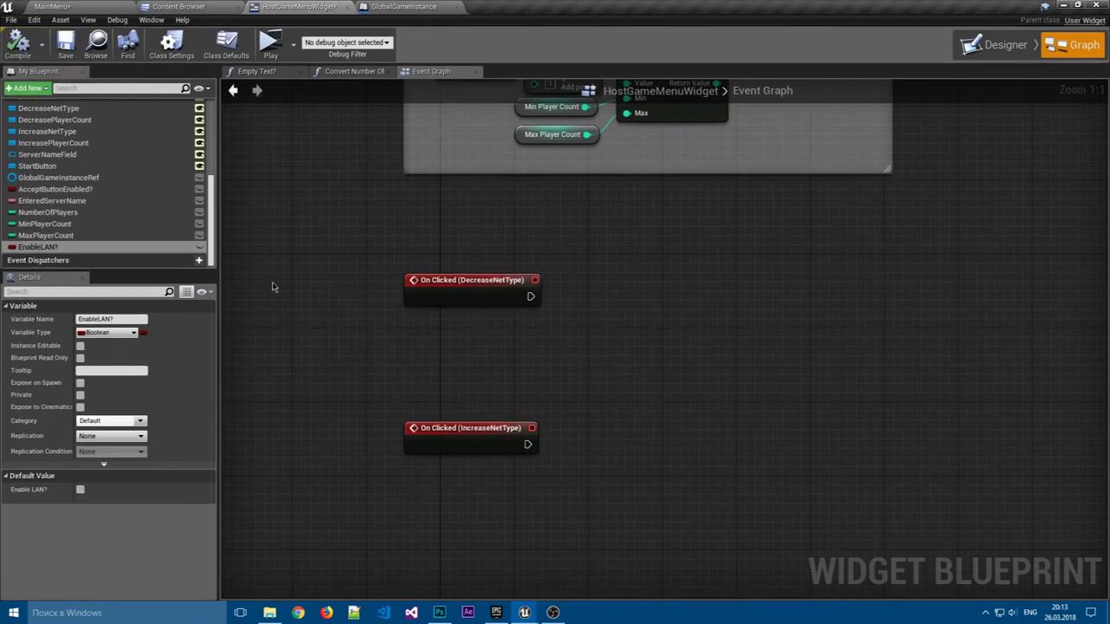
- Branch the DecreaseNetType click event on an Enable LAN? getter
mouse_move(38, 246)
left_mouse_down()
mouse_move(488, 355)
mouse_move(475, 336)
left_mouse_up()
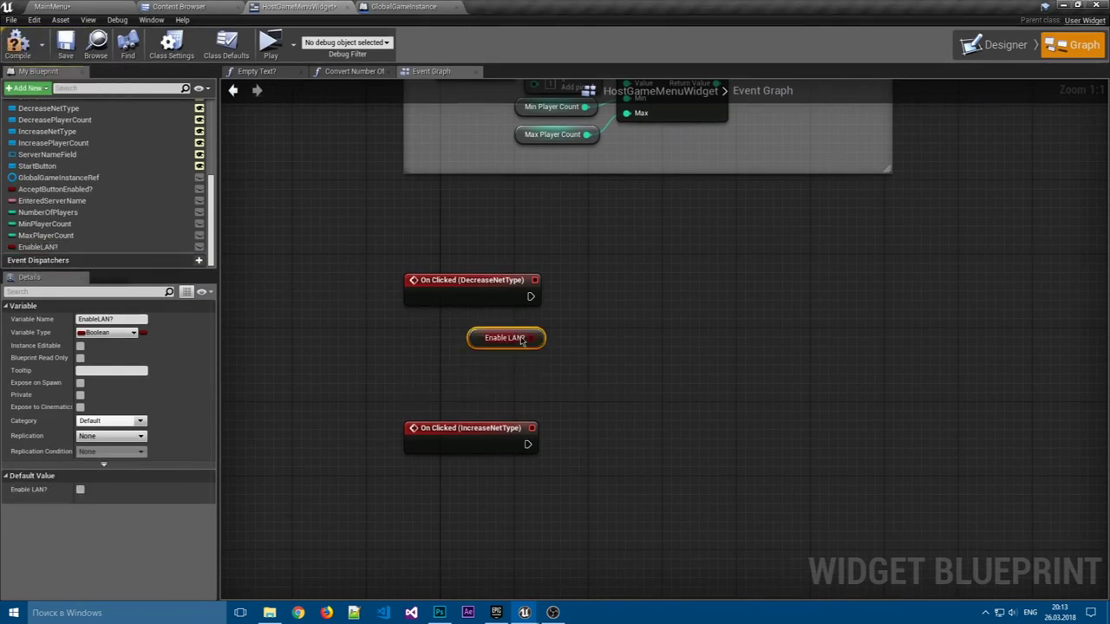
right_click_drag(565, 337, 511, 335)
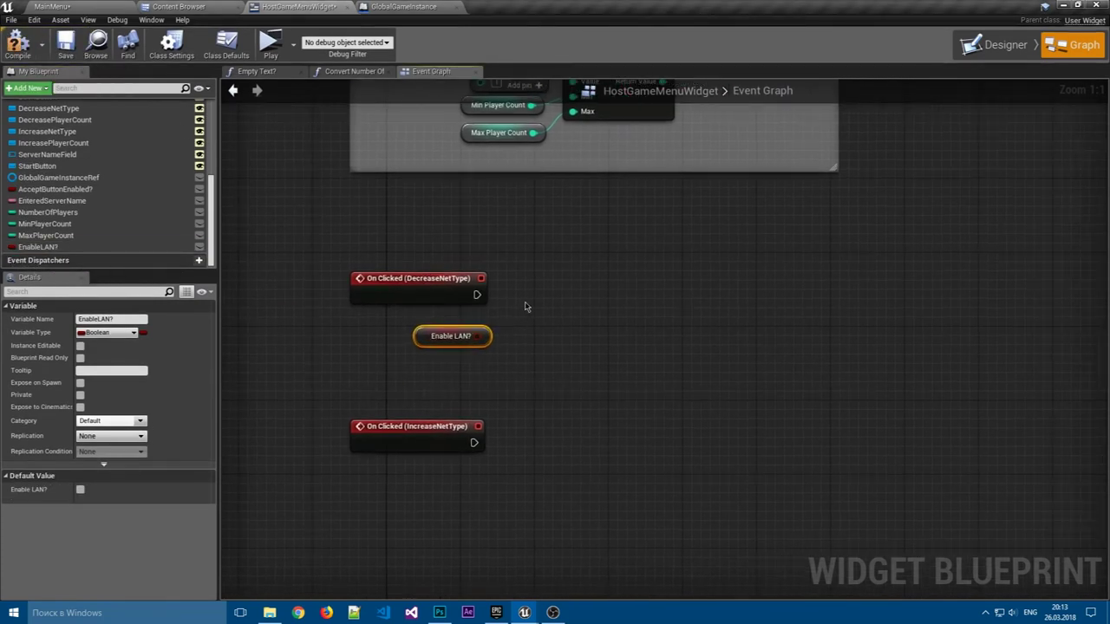
key("b")
left_click(527, 295)
left_click_drag(476, 294, 537, 315)
left_click_drag(564, 311, 543, 290)
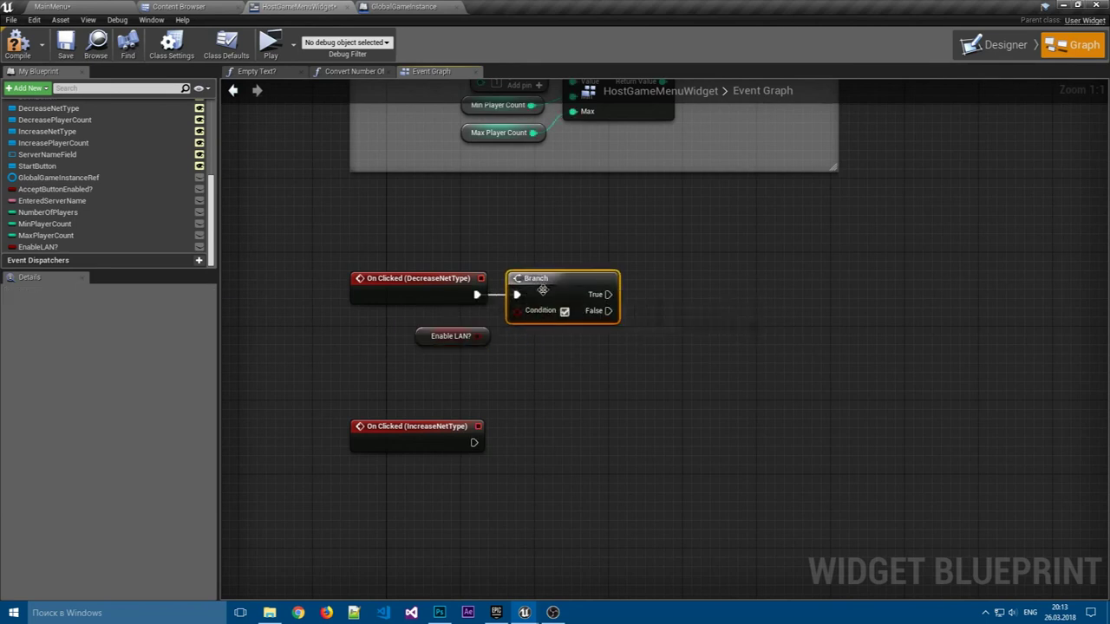
left_click_drag(482, 335, 517, 311)
right_click_drag(535, 367, 510, 339)
- Branch the IncreaseNetType click event on Enable LAN? too, then add a SET Enable LAN? node
key("b")
left_click(510, 413)
mouse_move(444, 415)
left_mouse_down()
mouse_move(515, 432)
mouse_move(506, 397)
left_mouse_up()
mouse_move(449, 307)
left_mouse_down()
mouse_move(491, 436)
mouse_move(537, 398)
mouse_move(537, 352)
left_mouse_up()
left_click(394, 307)
left_click(433, 329)
left_click(395, 314)
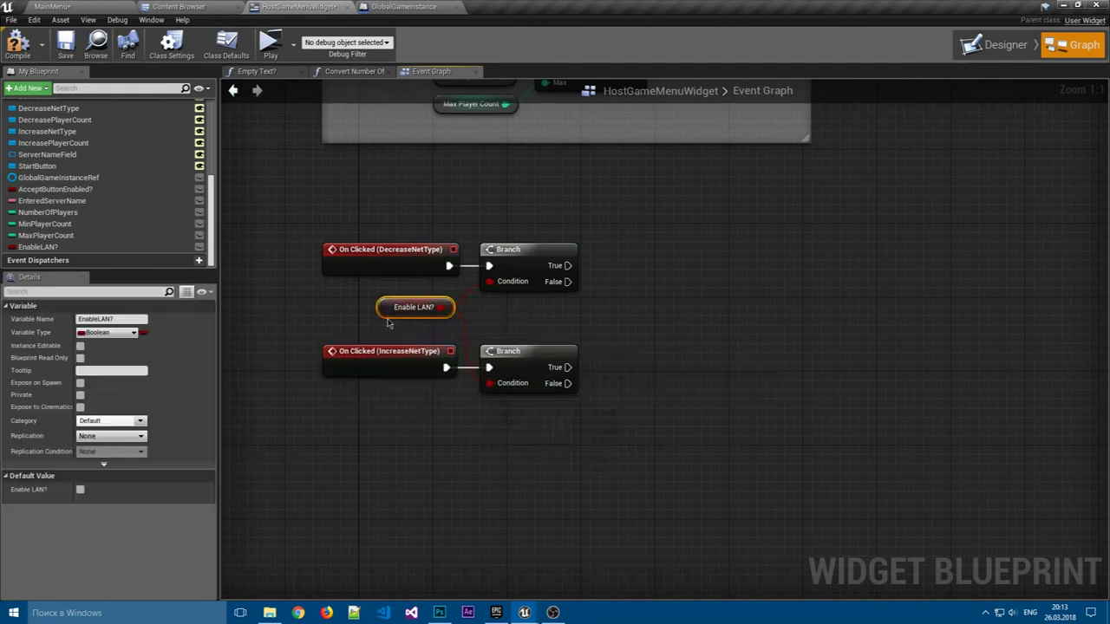
left_click(681, 326)
right_click_drag(681, 327, 507, 328)
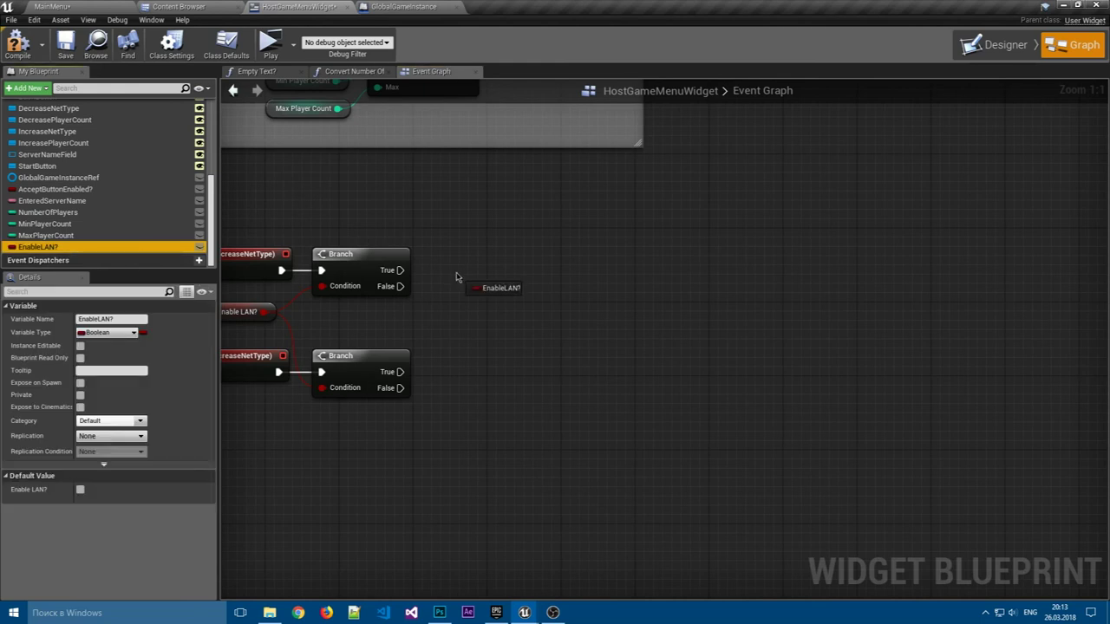
left_click_drag(51, 250, 468, 288, "alt")
- Duplicate SET Enable LAN?, tick the upper one true, and wire upper False and lower True to them
key("ctrl+v")
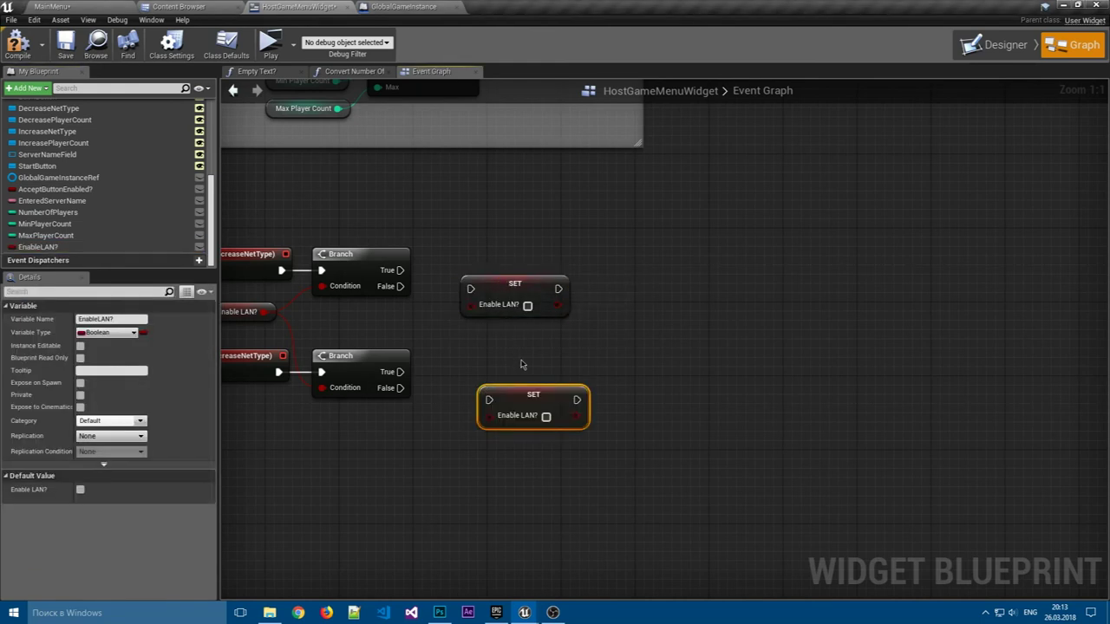
left_click(527, 306)
left_click(505, 356)
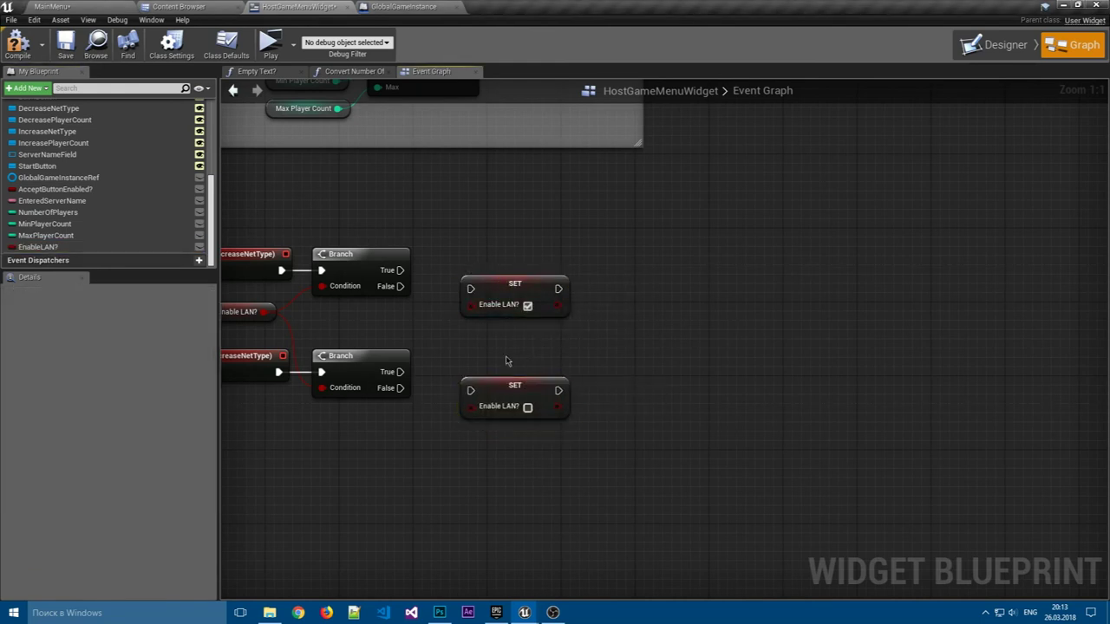
right_click_drag(404, 308, 453, 313)
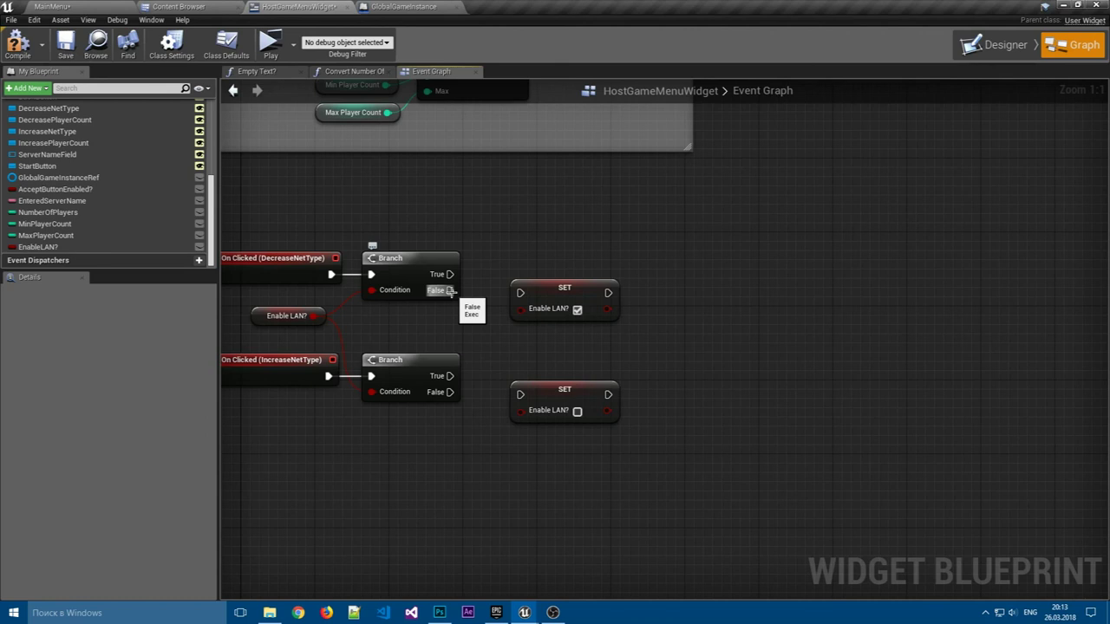
left_click_drag(448, 291, 554, 289)
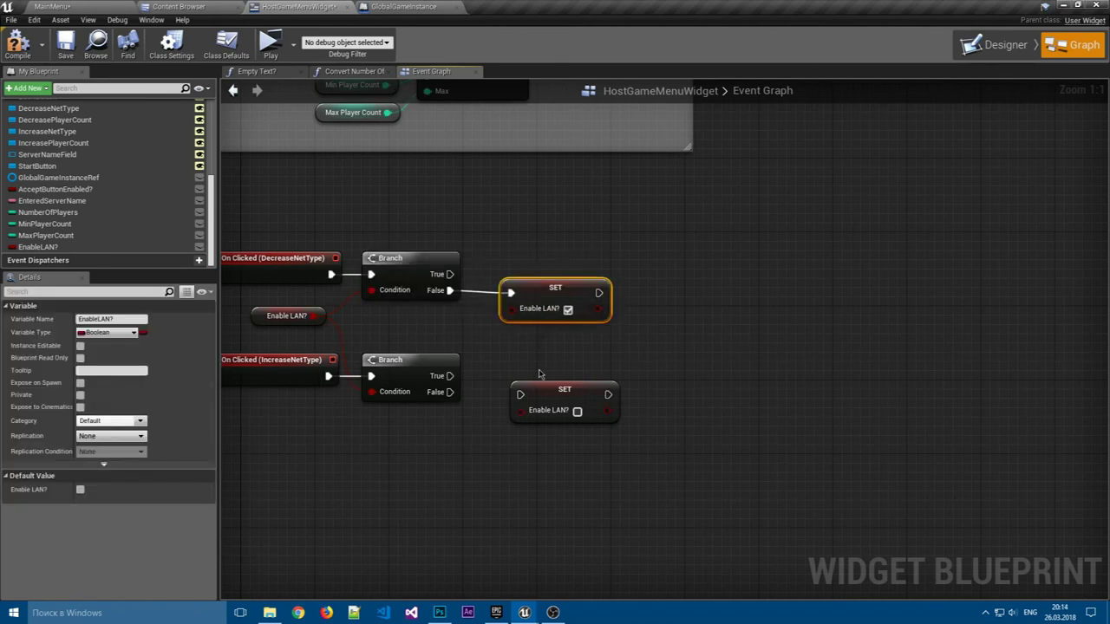
mouse_move(449, 376)
left_mouse_down()
mouse_move(520, 394)
mouse_move(555, 379)
left_mouse_up()
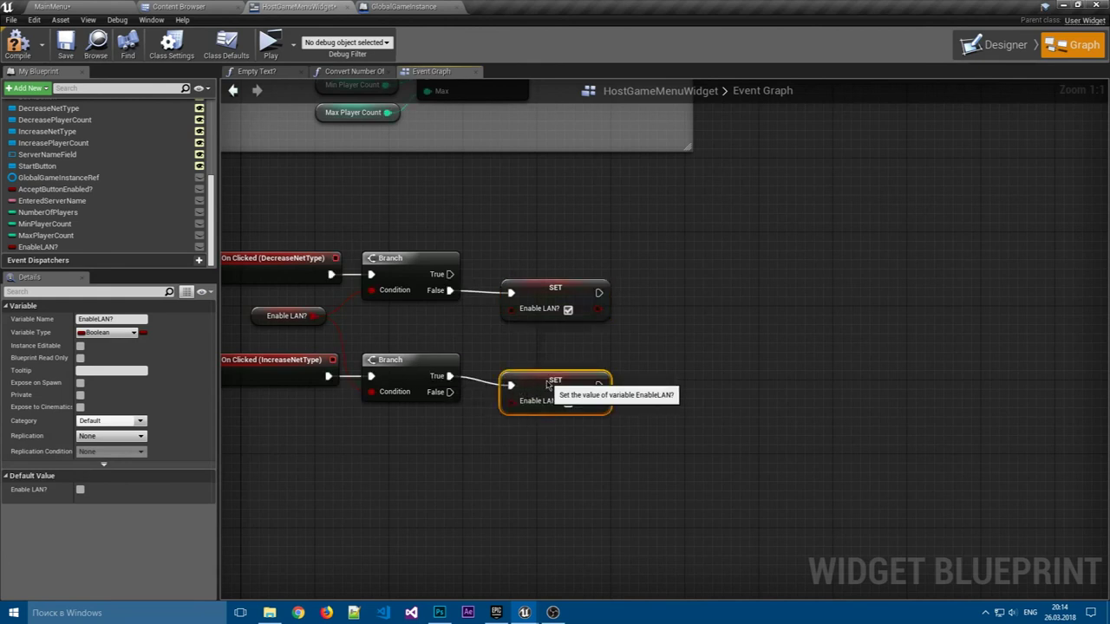
right_click_drag(410, 414, 448, 404)
left_click(594, 356)
right_click_drag(671, 334, 487, 330)
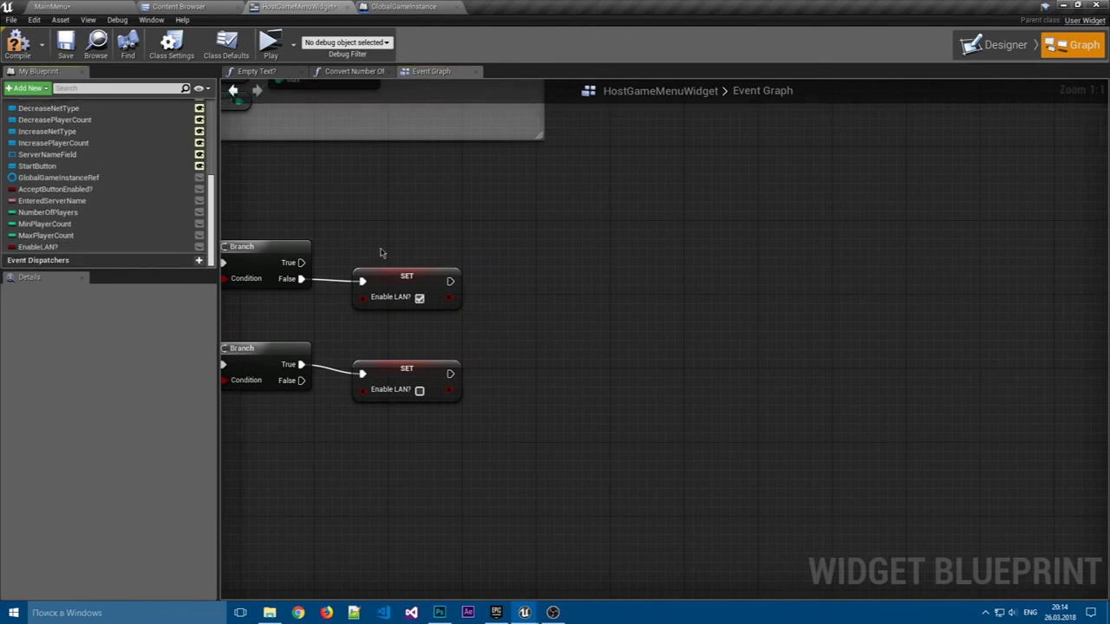
mouse_move(212, 201)
left_mouse_down()
mouse_move(213, 132)
mouse_move(212, 247)
left_mouse_up()
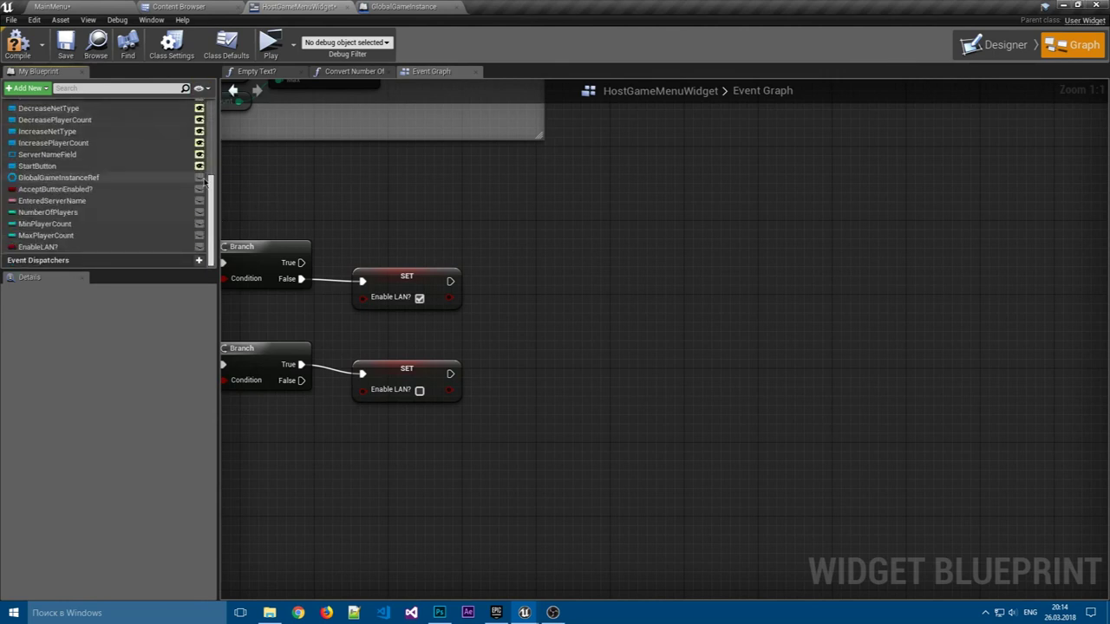
- Add a Text variable named NetTypeText and compile the blueprint
scroll(124, 252, "up", 2)
scroll(160, 199, "down", 1)
left_click(198, 141)
type("NetTypeText")
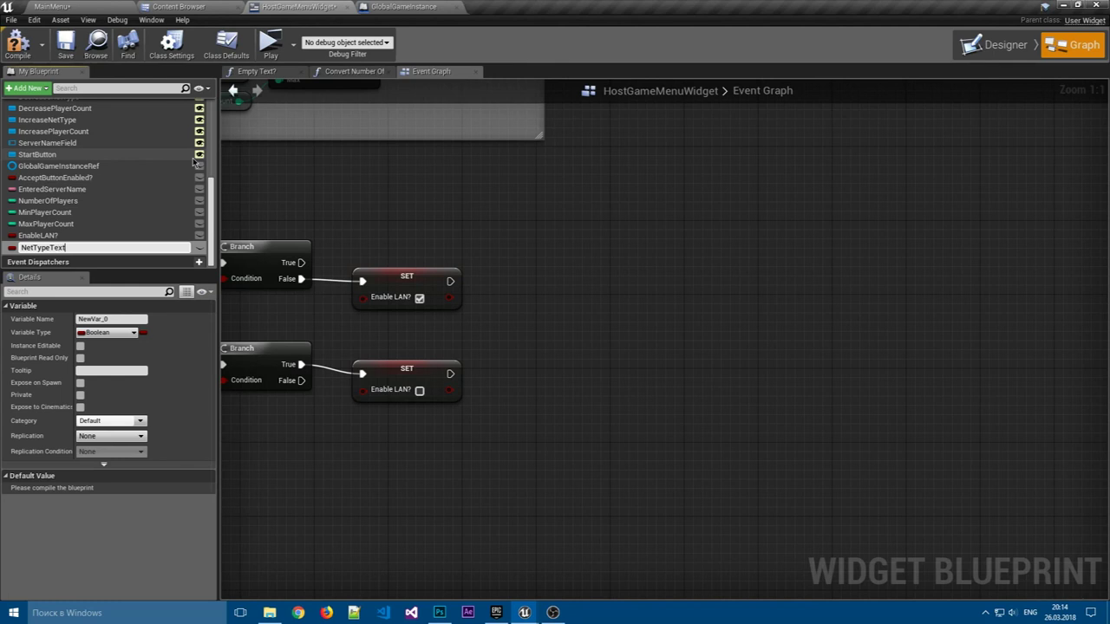
key("Return")
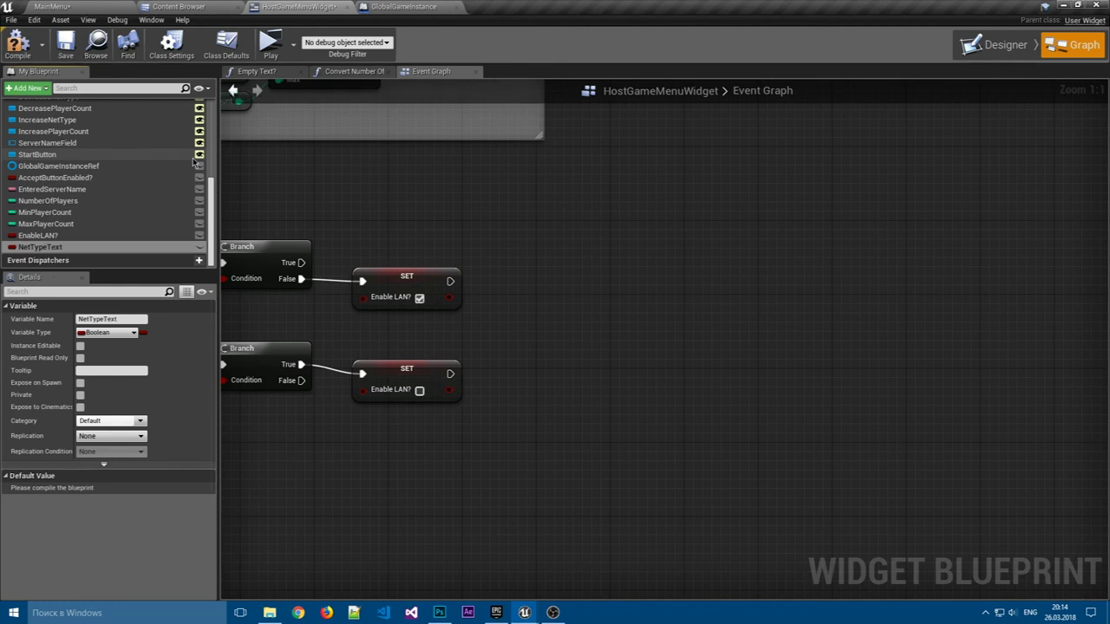
left_click(106, 332)
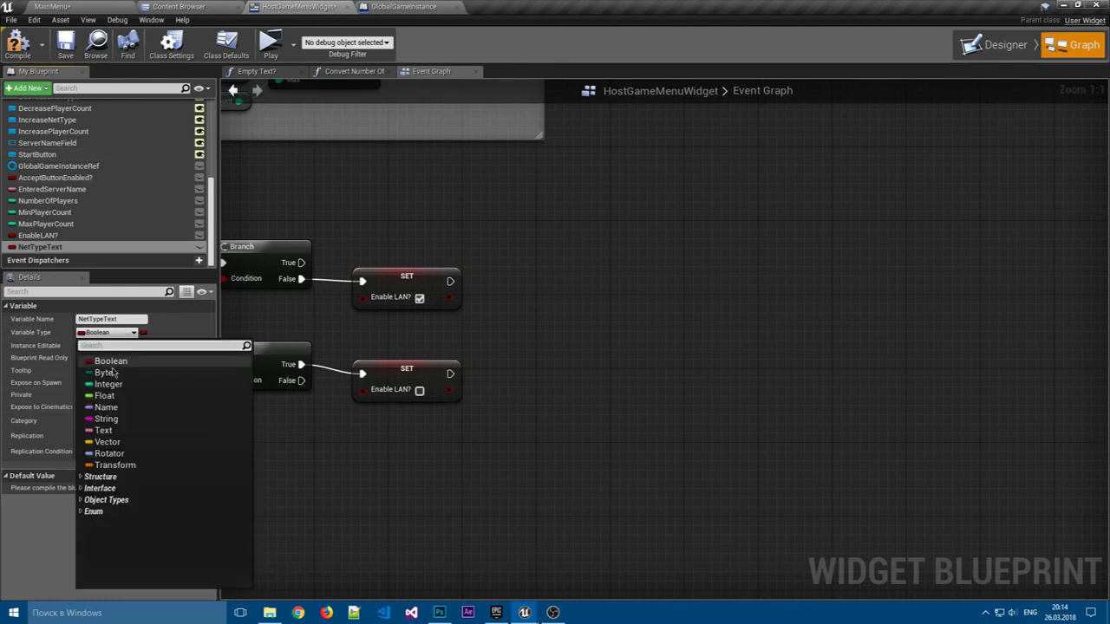
left_click(103, 429)
left_click(20, 45)
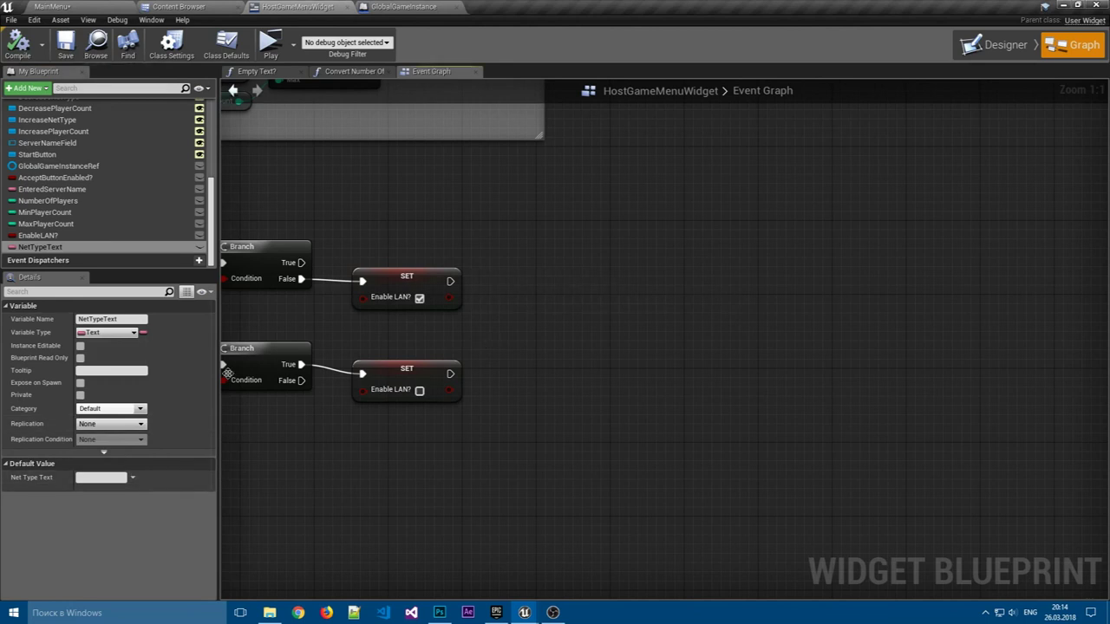
- Chain a SET NetTypeText with value 'Локально' after the true SET Enable LAN?
left_click_drag(40, 247, 491, 286)
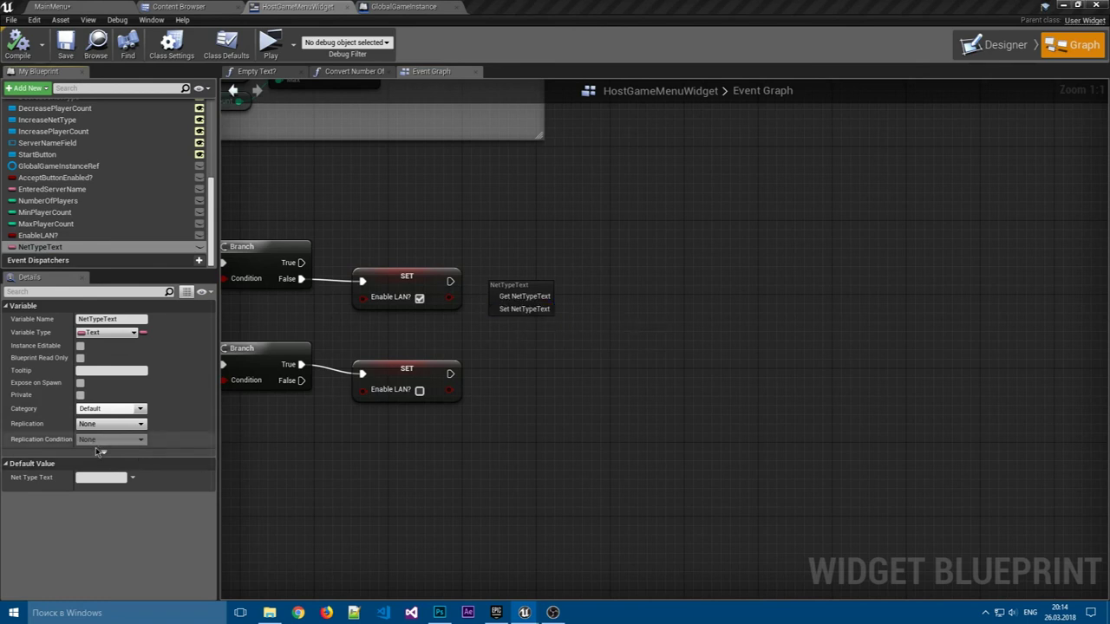
left_click(40, 248)
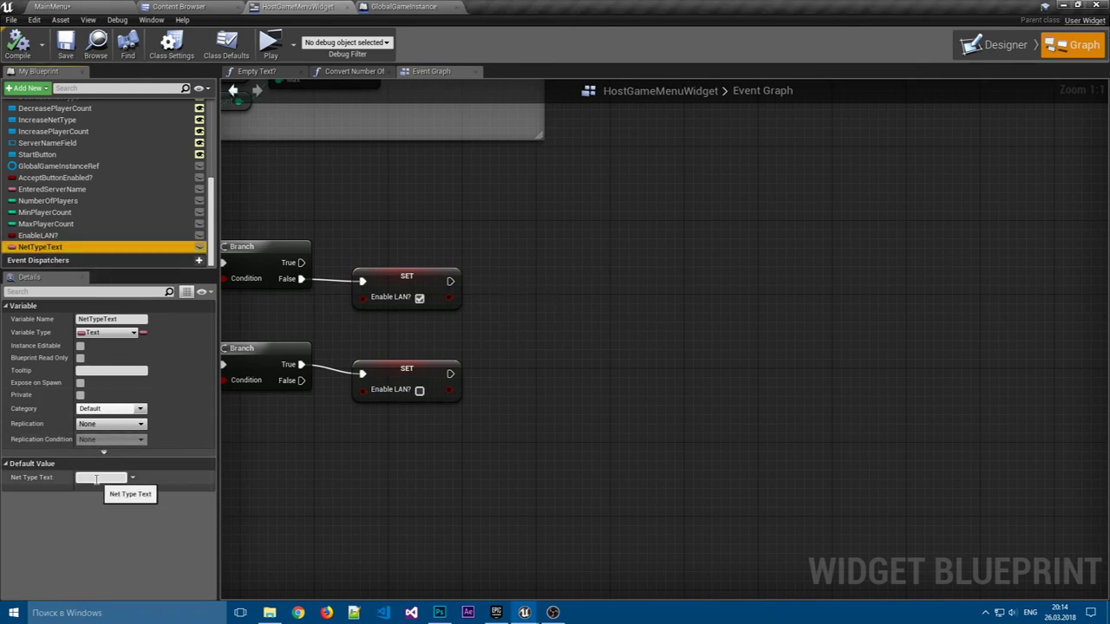
left_click(95, 479)
type("Локально")
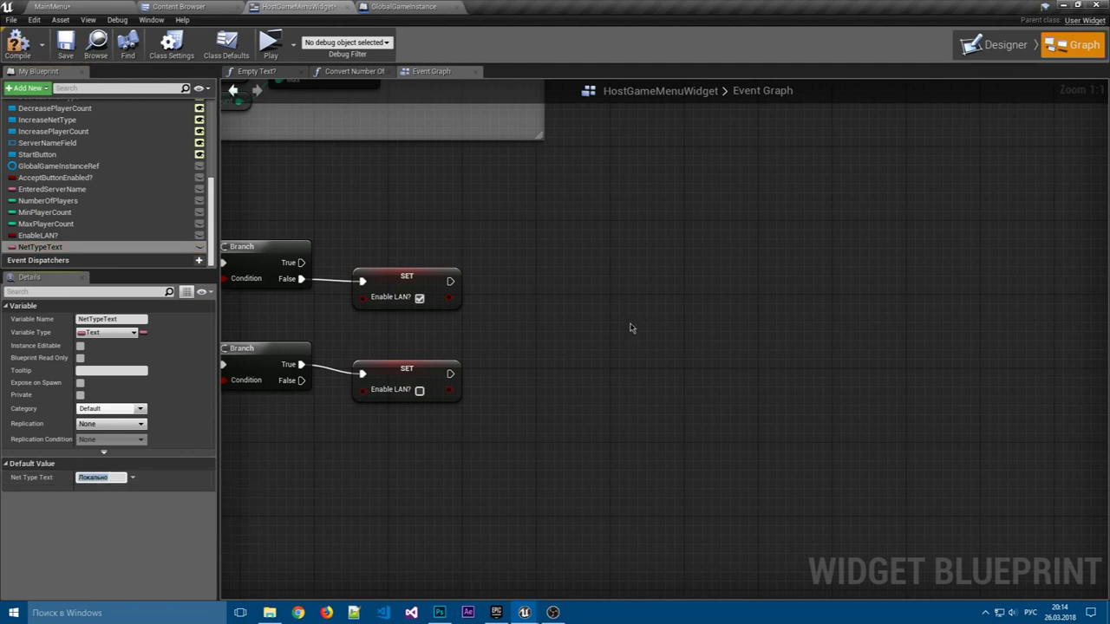
mouse_move(52, 249)
left_mouse_down()
mouse_move(479, 302)
mouse_move(553, 284)
left_mouse_up()
left_click(511, 325)
left_click_drag(450, 282, 501, 295)
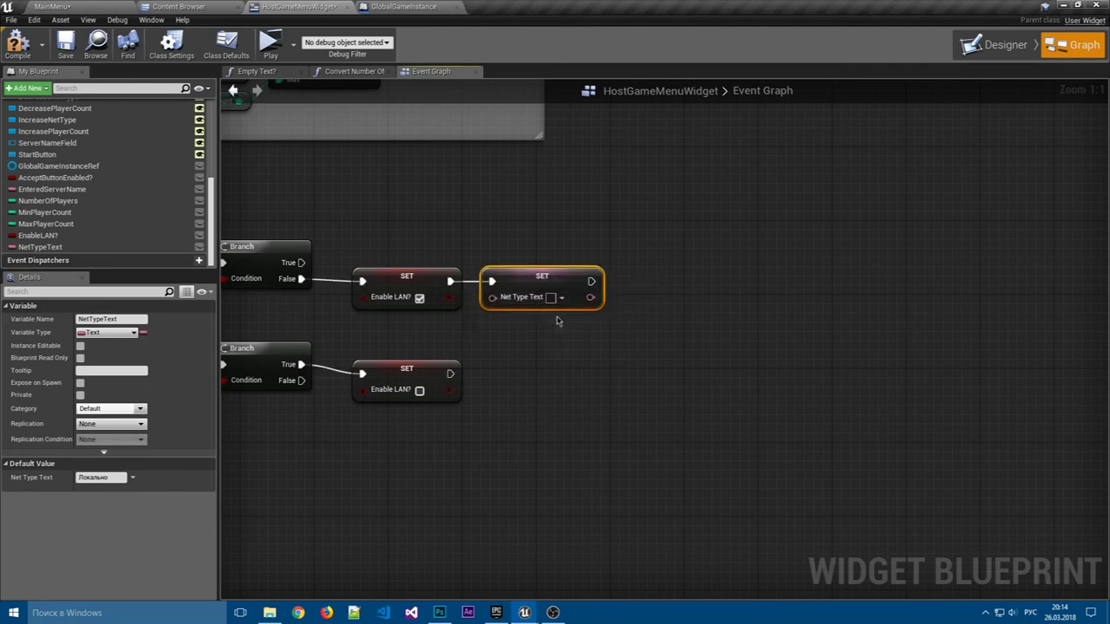
left_click(550, 297)
type("Локально")
key("Return")
- Paste a copy after the false SET Enable LAN? with value 'Глобально'
key("ctrl+c")
key("ctrl+v")
left_click_drag(449, 372, 483, 392)
left_click_drag(564, 411, 572, 393)
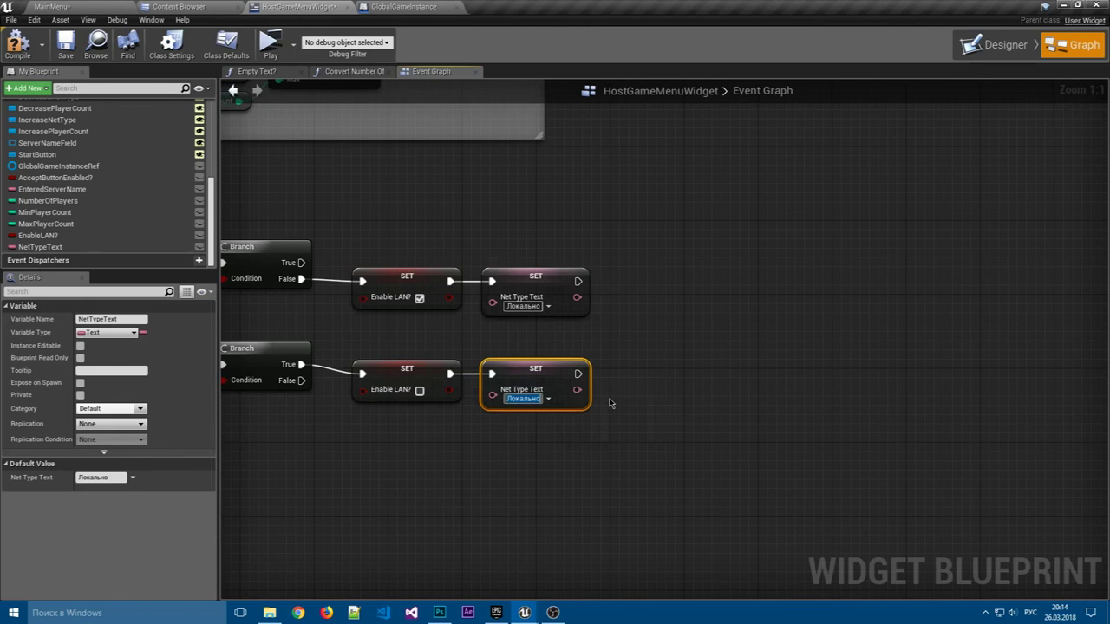
type("Гло")
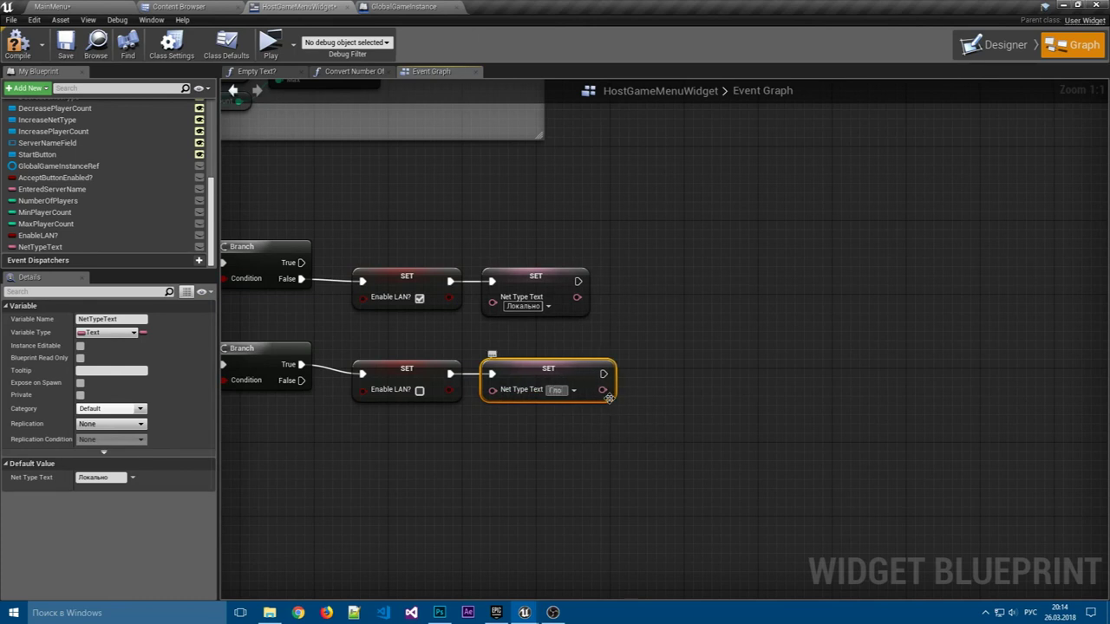
type("бально")
left_click(610, 402)
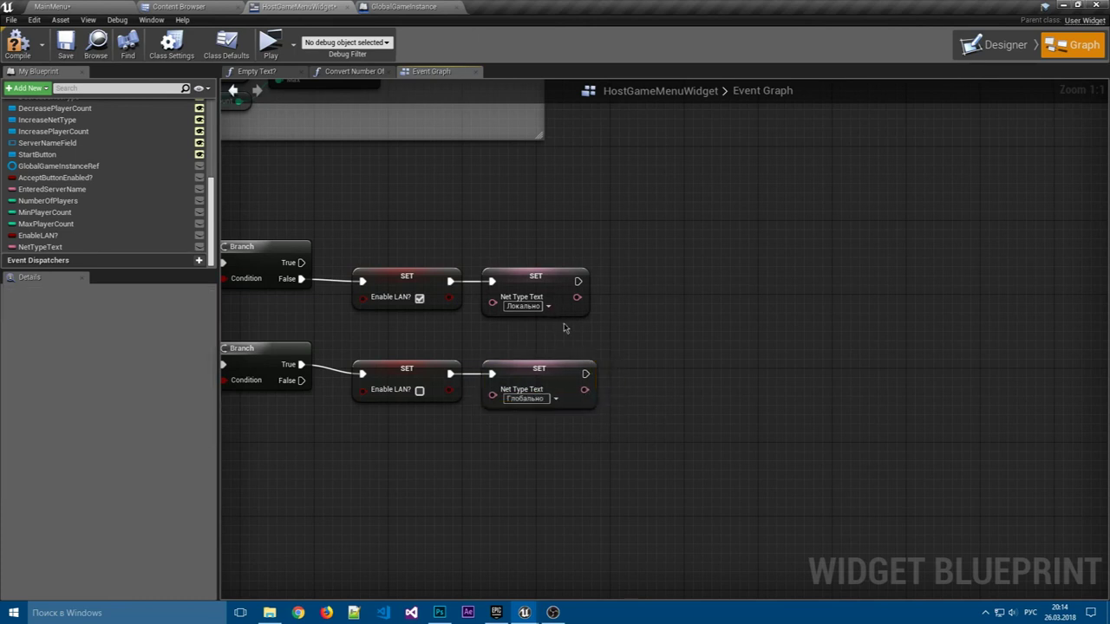
right_click_drag(563, 327, 776, 347)
- Wrap all LAN toggle nodes in a comment titled 'Изменение типа игры (сеть)' and reposition it
scroll(823, 351, "down", 1)
mouse_move(827, 433)
left_mouse_down()
mouse_move(646, 366)
mouse_move(802, 290)
left_mouse_up()
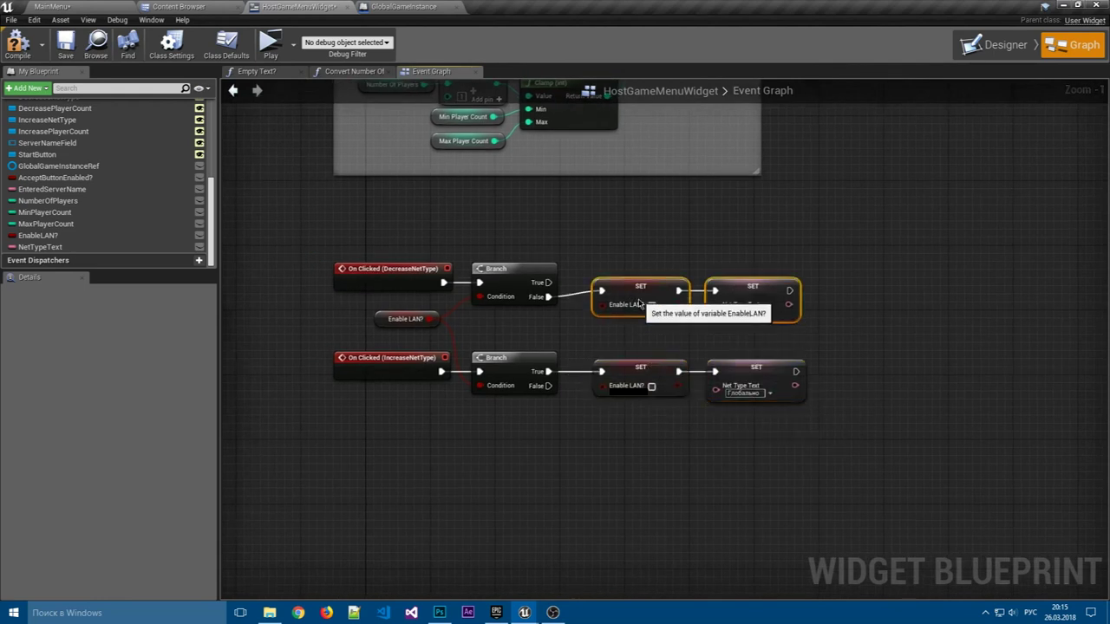
left_click(624, 347)
left_click_drag(315, 246, 887, 476)
type("cИ")
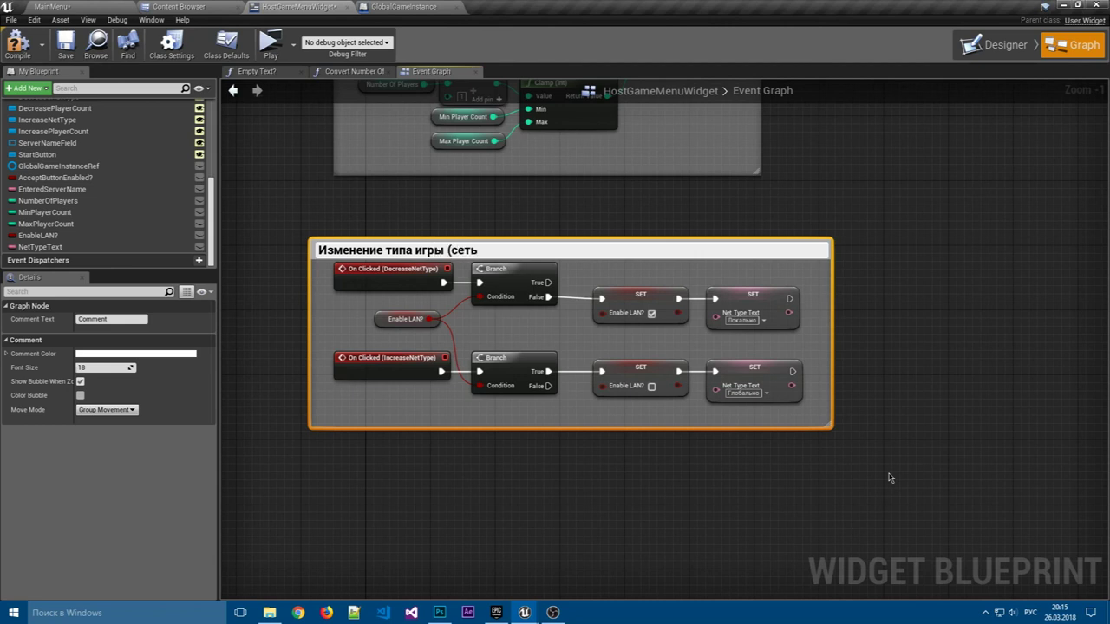
type(")")
key("Return")
left_click_drag(682, 242, 707, 210)
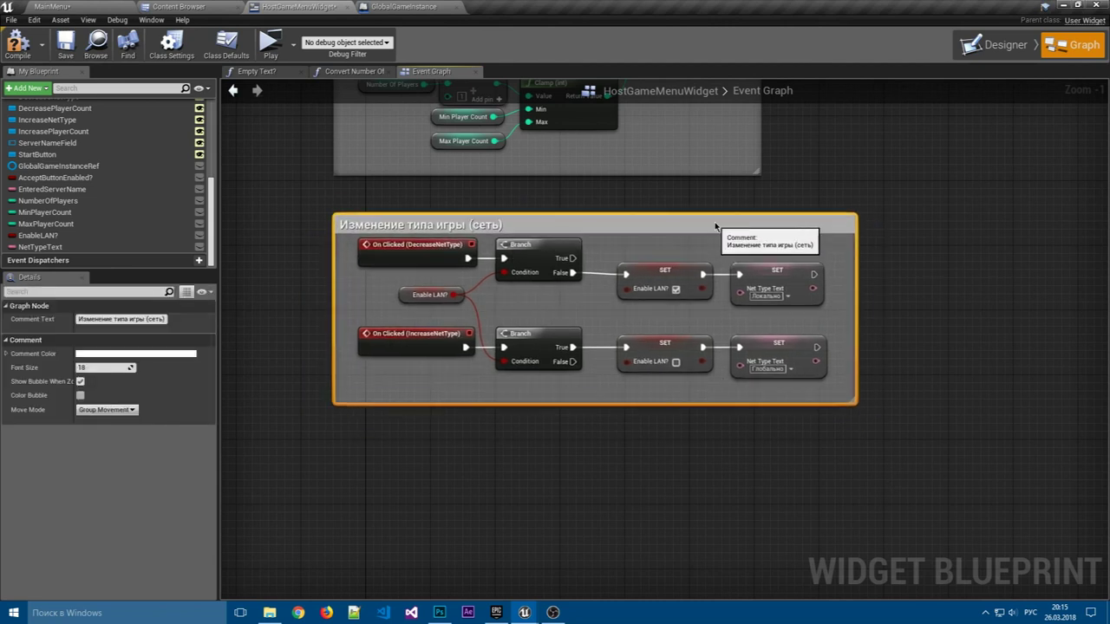
left_click(811, 166)
right_click_drag(811, 165, 802, 288)
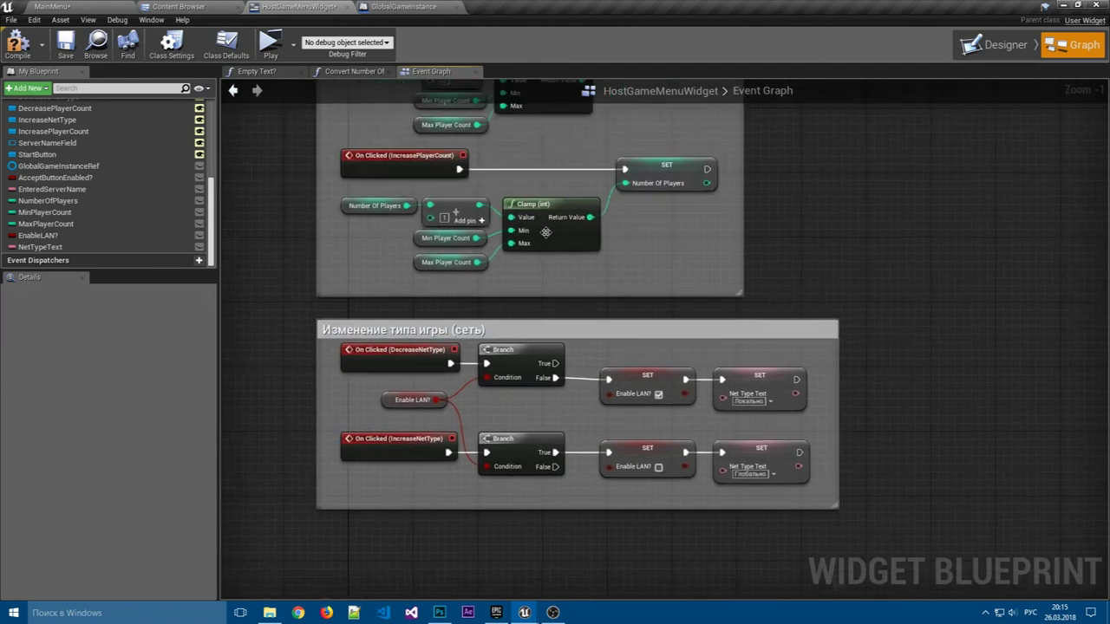
- Save the widget and bind the Локально label's text to Net Type Text
left_click(66, 47)
left_click(996, 44)
scroll(704, 302, "up", 2)
left_click(833, 234)
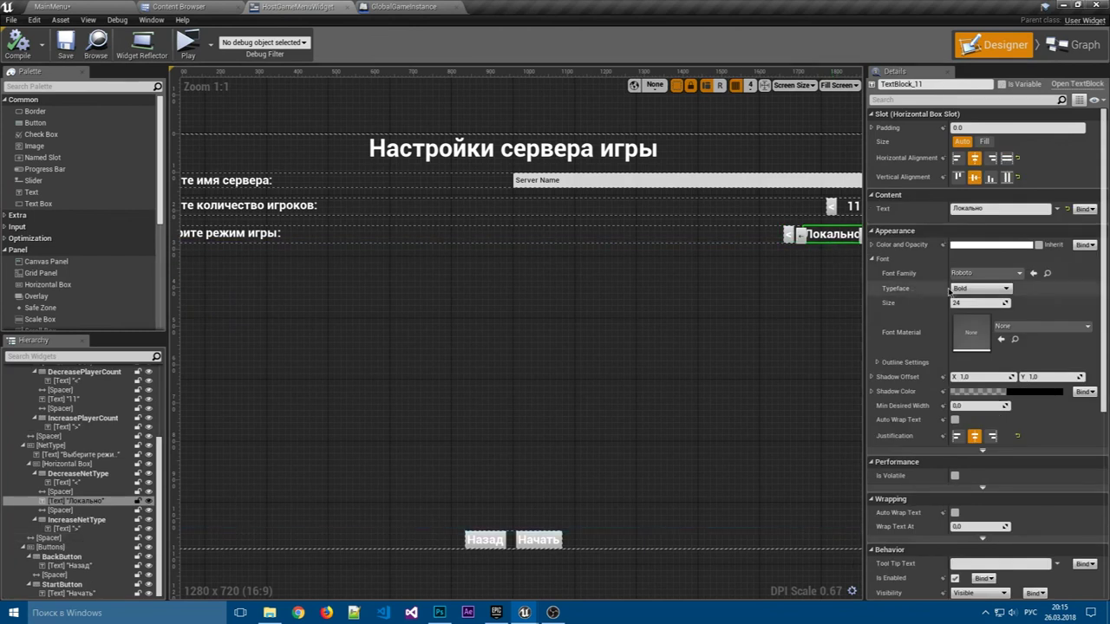
left_click(1085, 209)
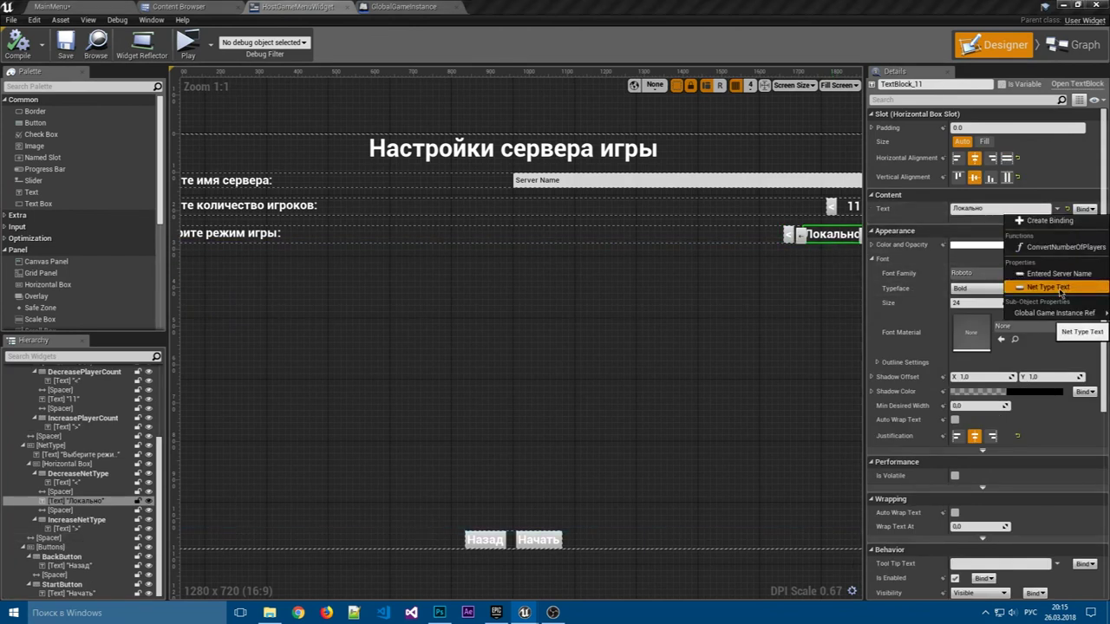
left_click(1049, 286)
- Reframe the menu canvas and launch a game preview to test it
right_click_drag(776, 264, 601, 284)
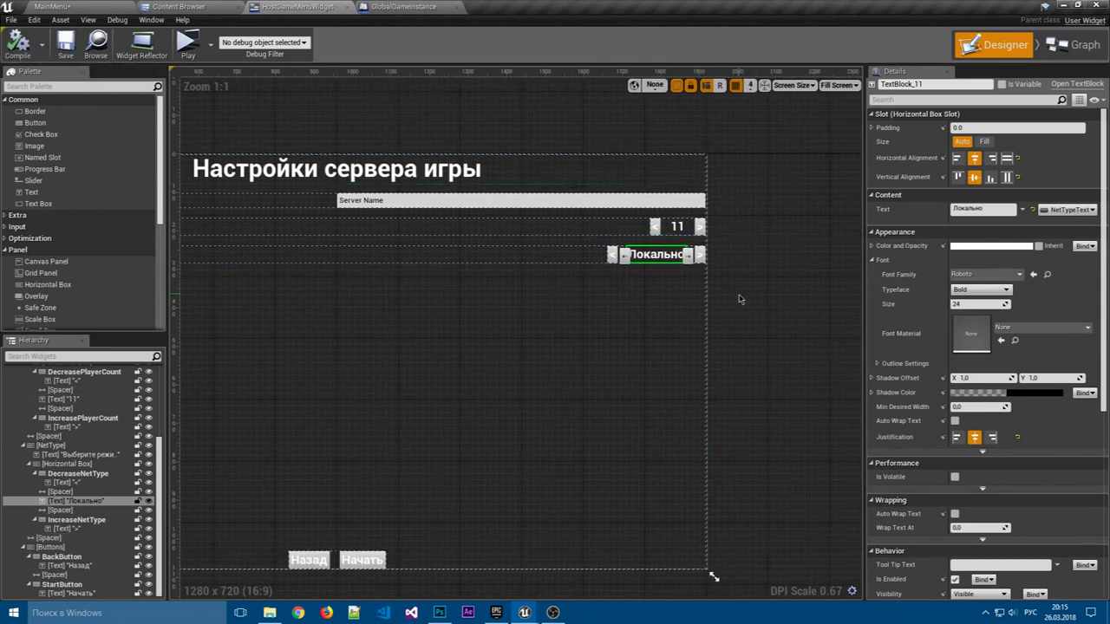
right_click_drag(739, 294, 754, 253)
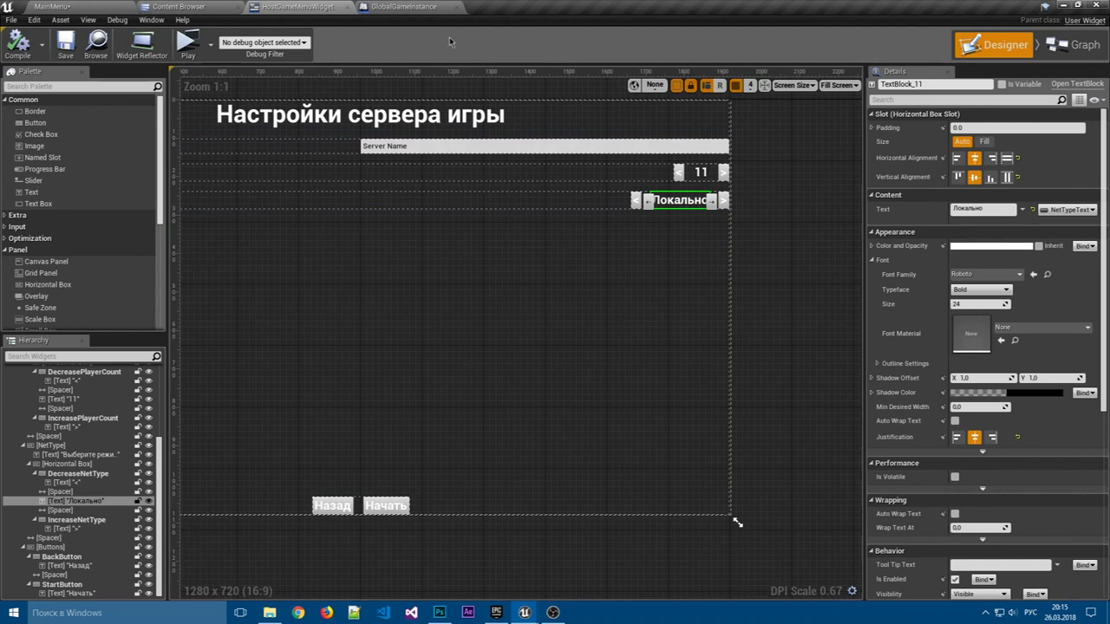
left_click(187, 44)
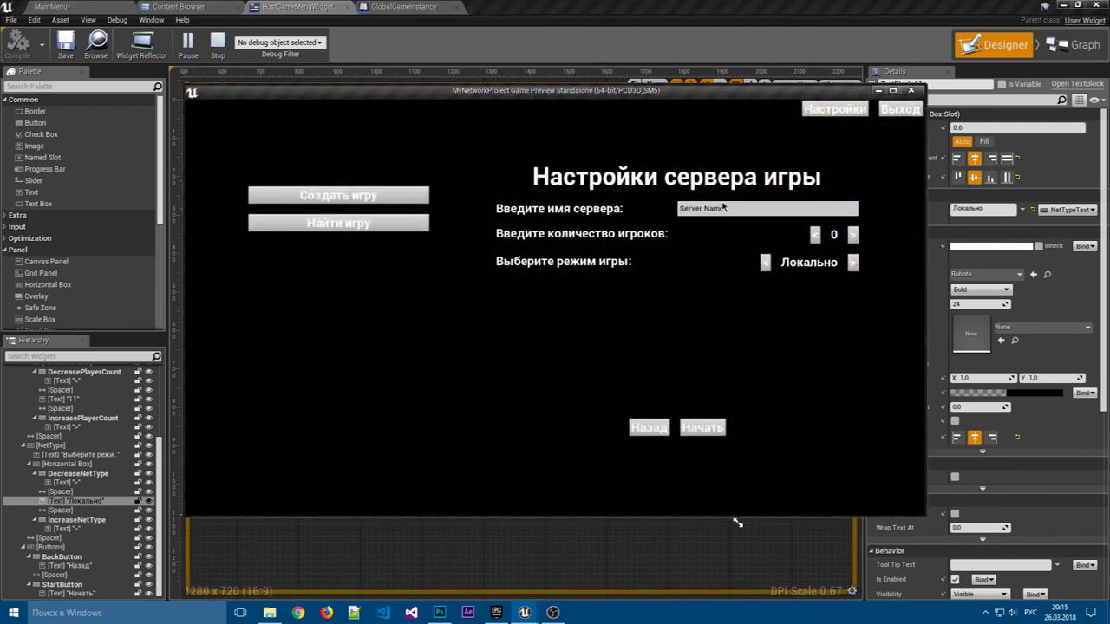
left_click(853, 237)
left_click(853, 237)
triple_click(810, 238)
left_click(853, 263)
left_click(761, 265)
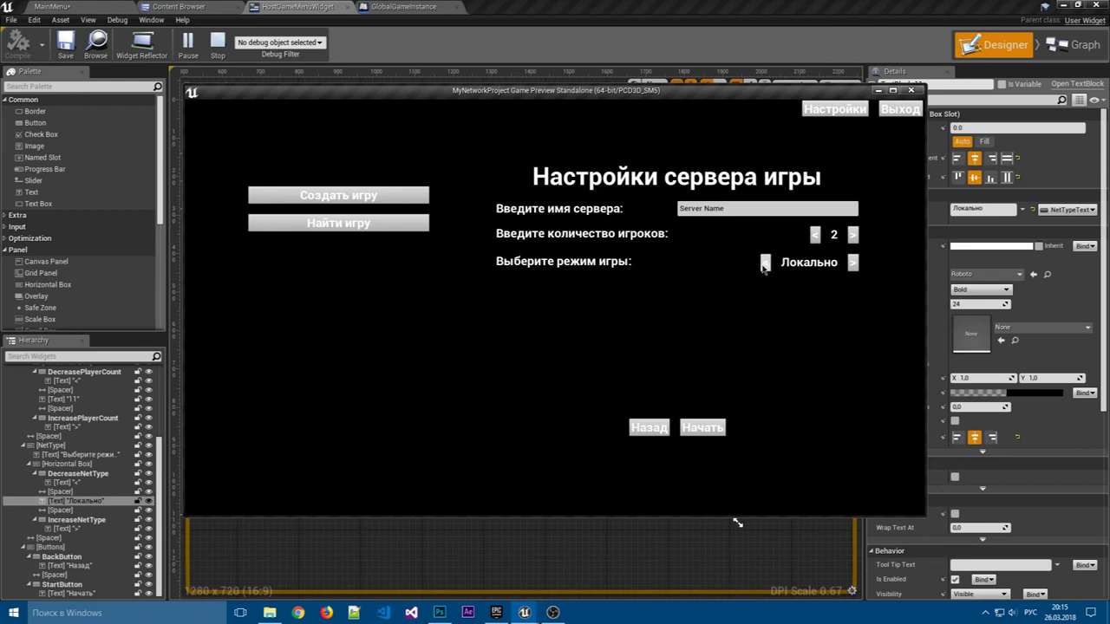
left_click(855, 270)
left_click(761, 265)
left_click(853, 261)
key("Escape")
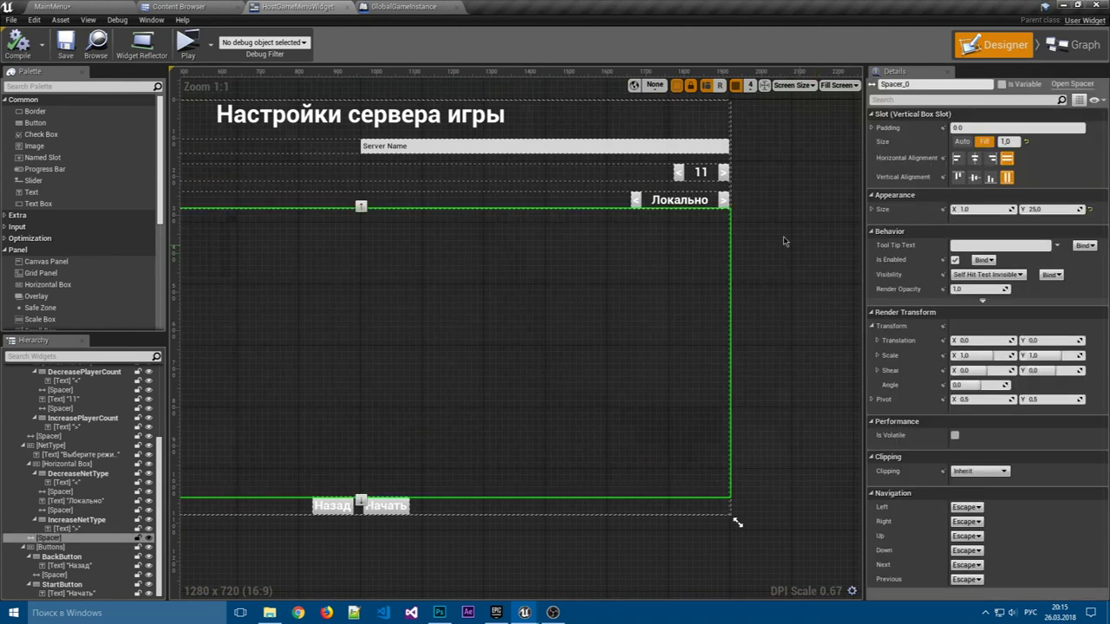
- Set the NumberOfPlayers variable's default value to 2 in the Graph view
left_click(763, 216)
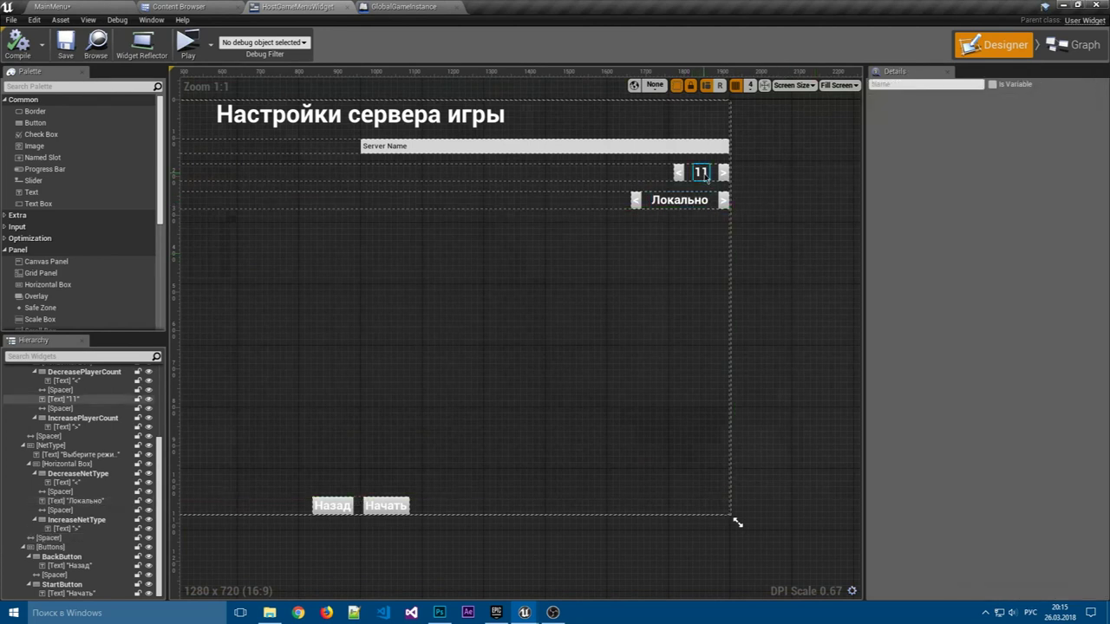
left_click(423, 7)
left_click(345, 6)
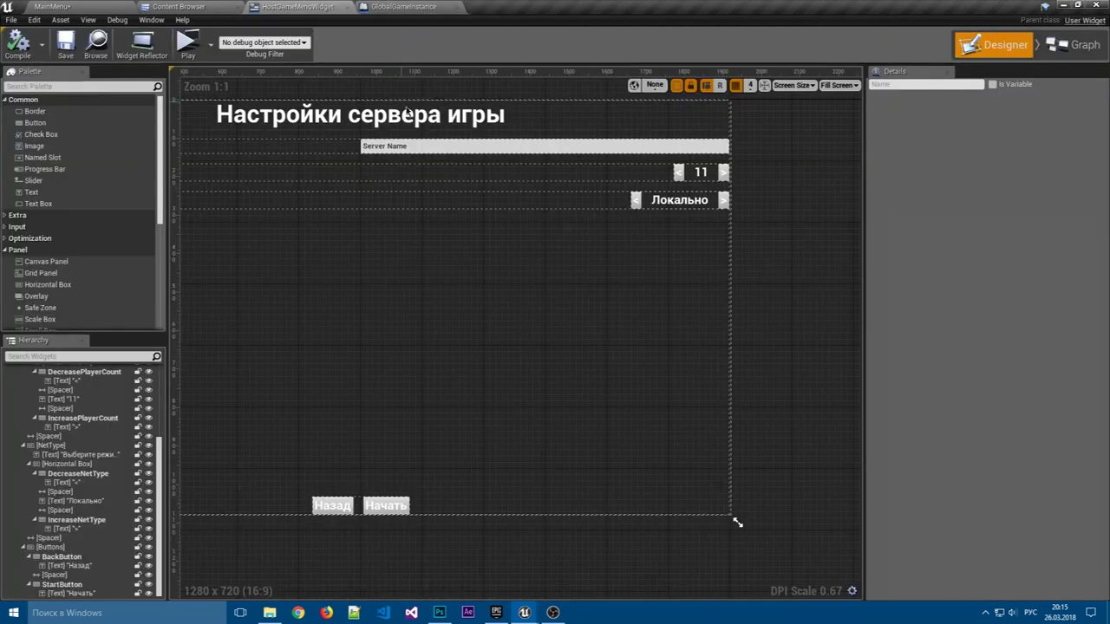
left_click(1073, 44)
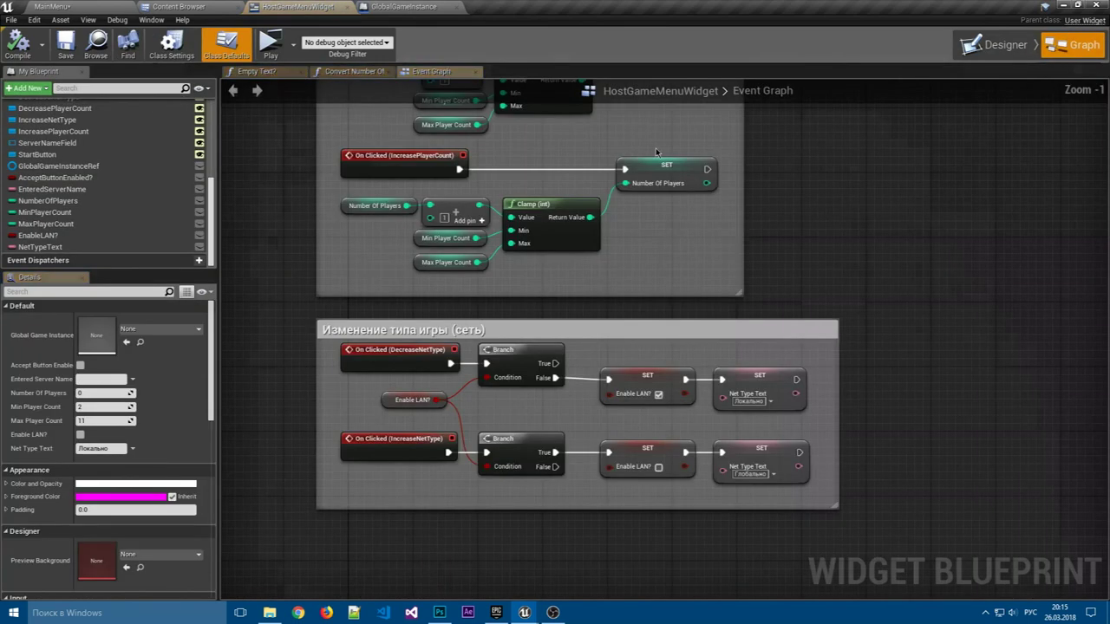
left_click(48, 200)
left_click(103, 542)
type("2")
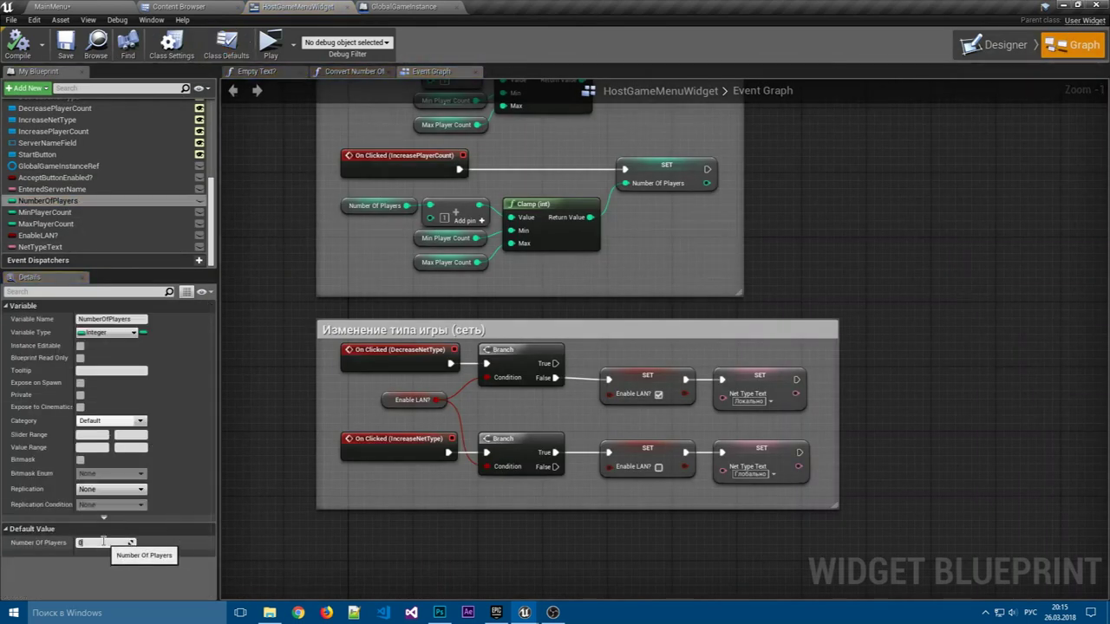
- Bring the StartButton and Lunch Lobby nodes into view and launch a game preview
scroll(280, 335, "up", 1)
mouse_move(280, 334)
right_mouse_down()
mouse_move(570, 337)
mouse_move(773, 308)
mouse_move(696, 117)
right_mouse_up()
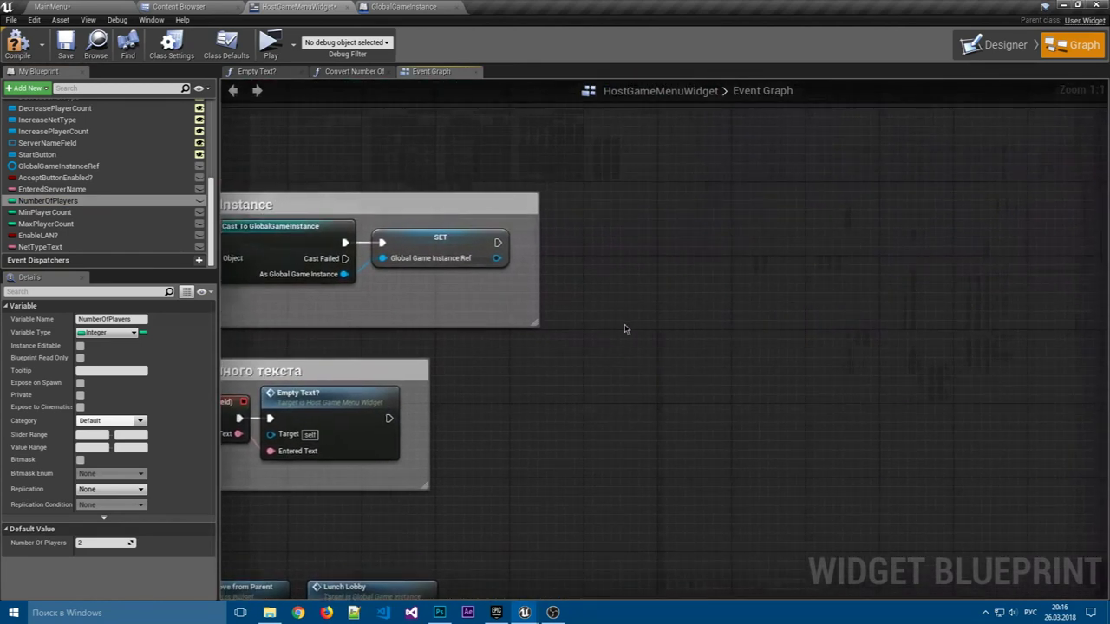
left_click(270, 43)
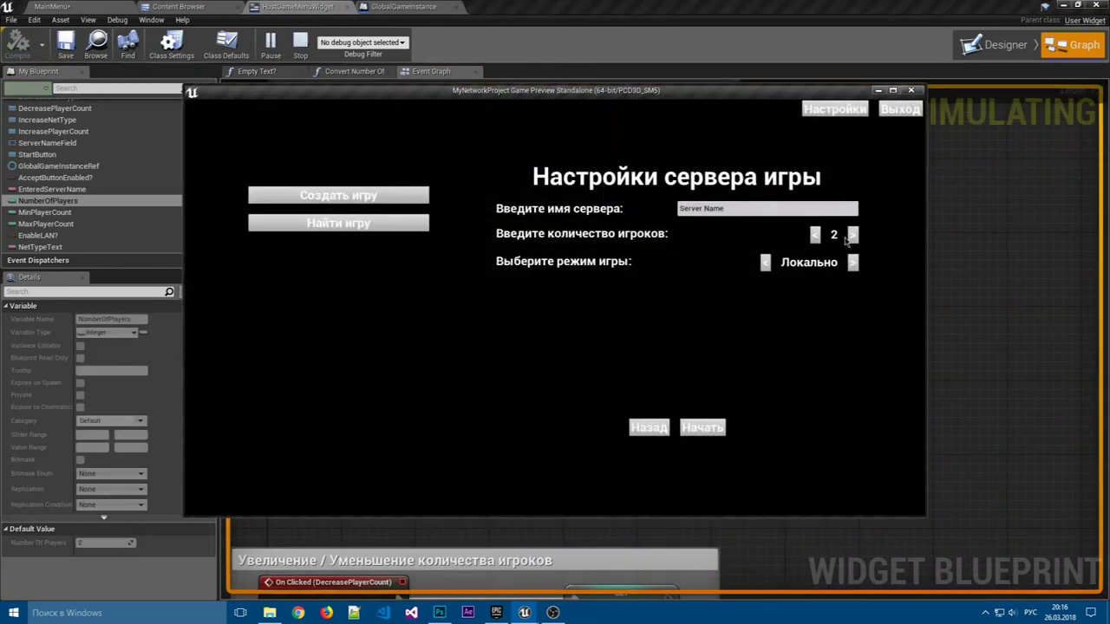
- In the running preview, lower the player count to 2, switch to Глобально, then close it
left_click(815, 235)
left_click(850, 264)
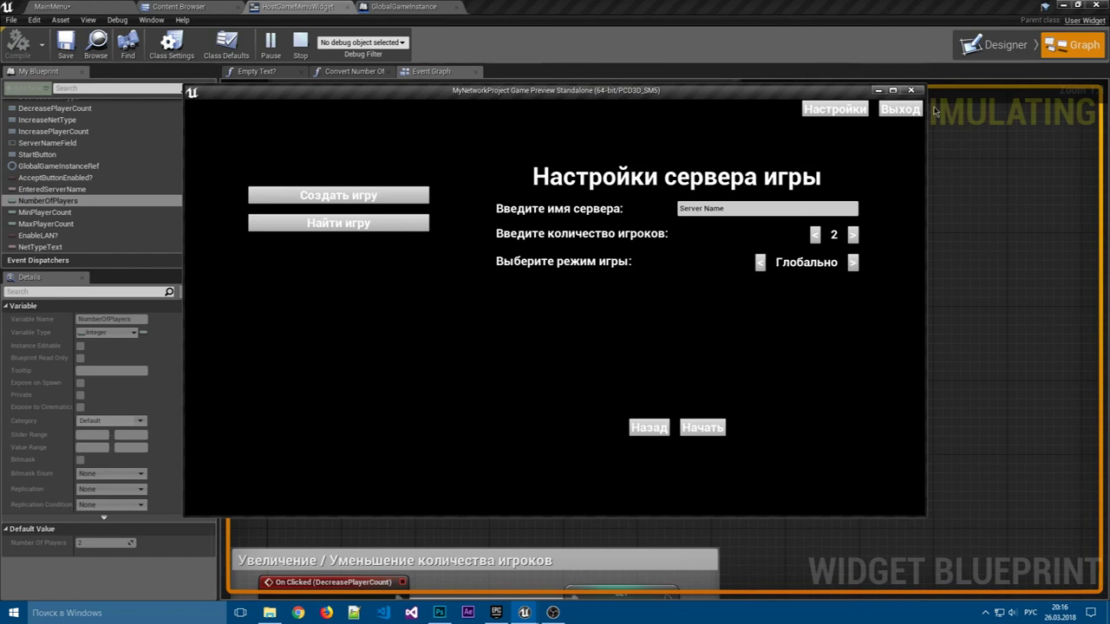
left_click(912, 91)
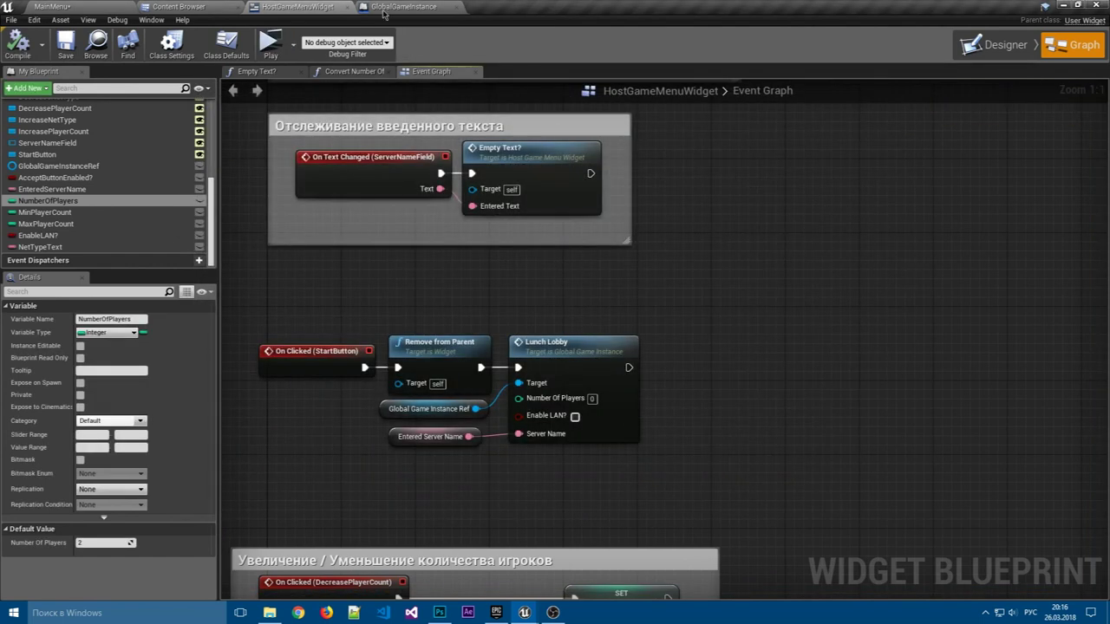
- Glance at GlobalGameInstance, then save the HostGameMenuWidget blueprint
left_click(386, 12)
left_click(321, 6)
right_click_drag(291, 465, 310, 442)
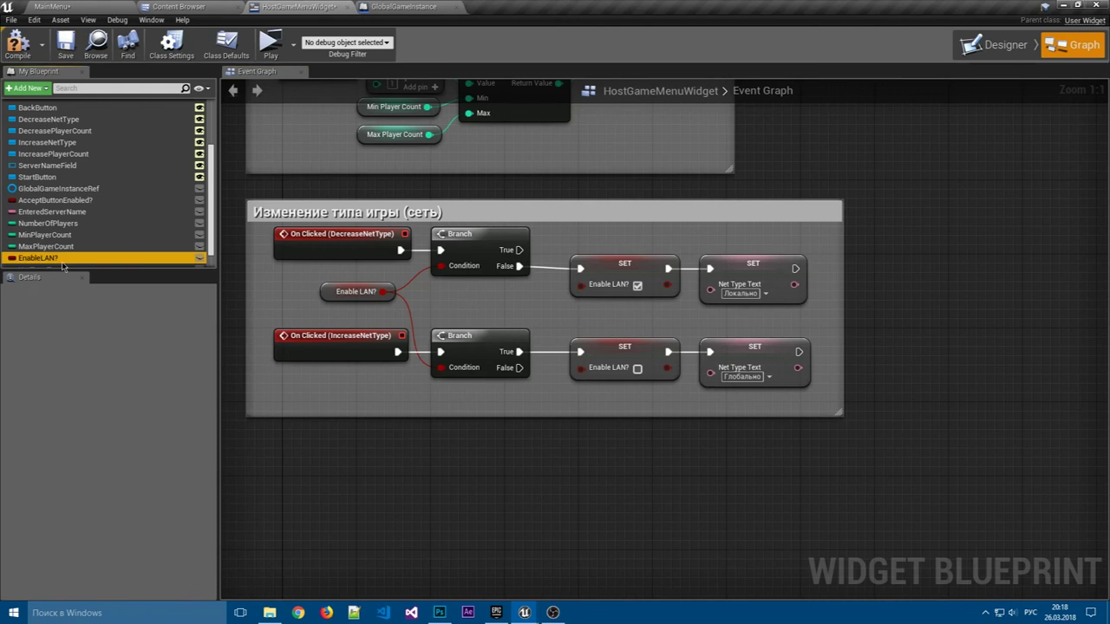
left_click(65, 43)
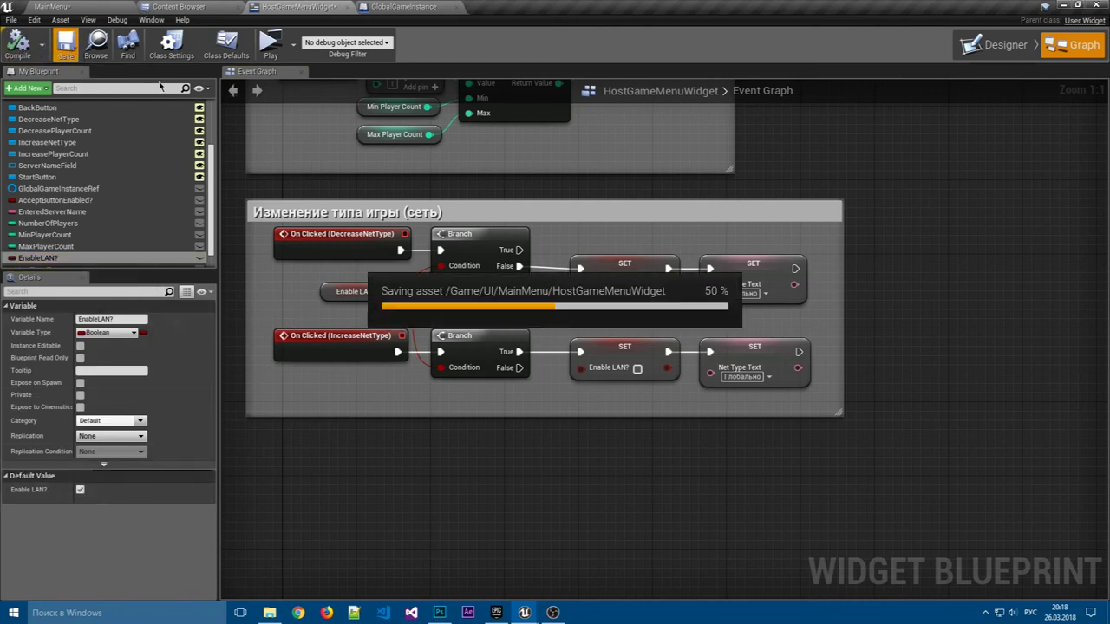
- Relaunch the preview and toggle the game mode between Глобально and Локально several times
left_click(269, 44)
left_click(764, 262)
left_click(764, 262)
left_click(853, 262)
left_click(763, 263)
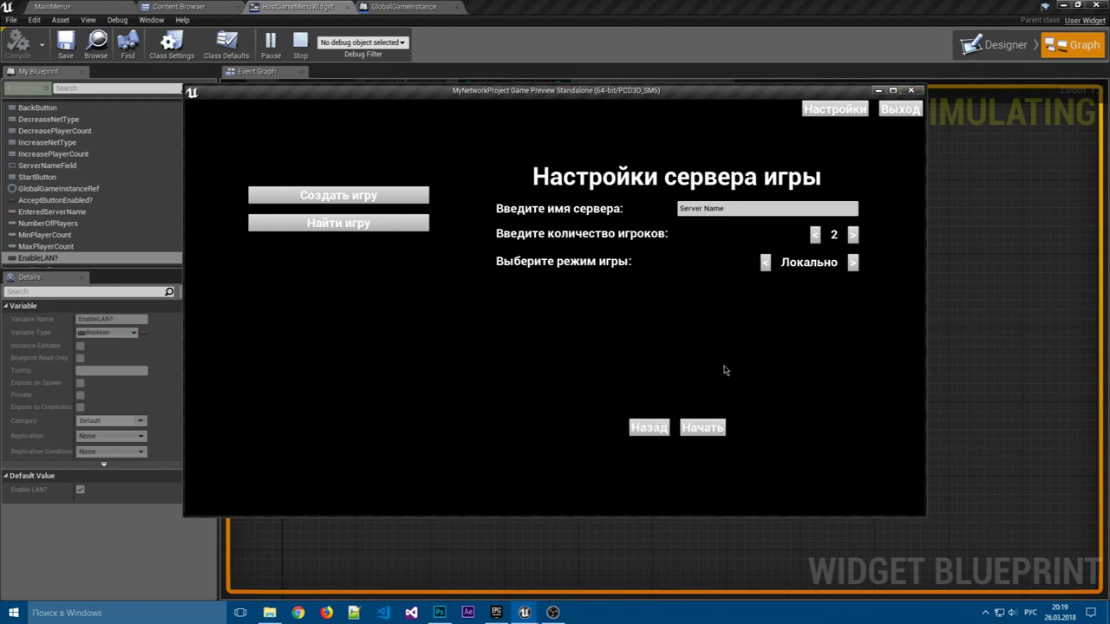
left_click(910, 90)
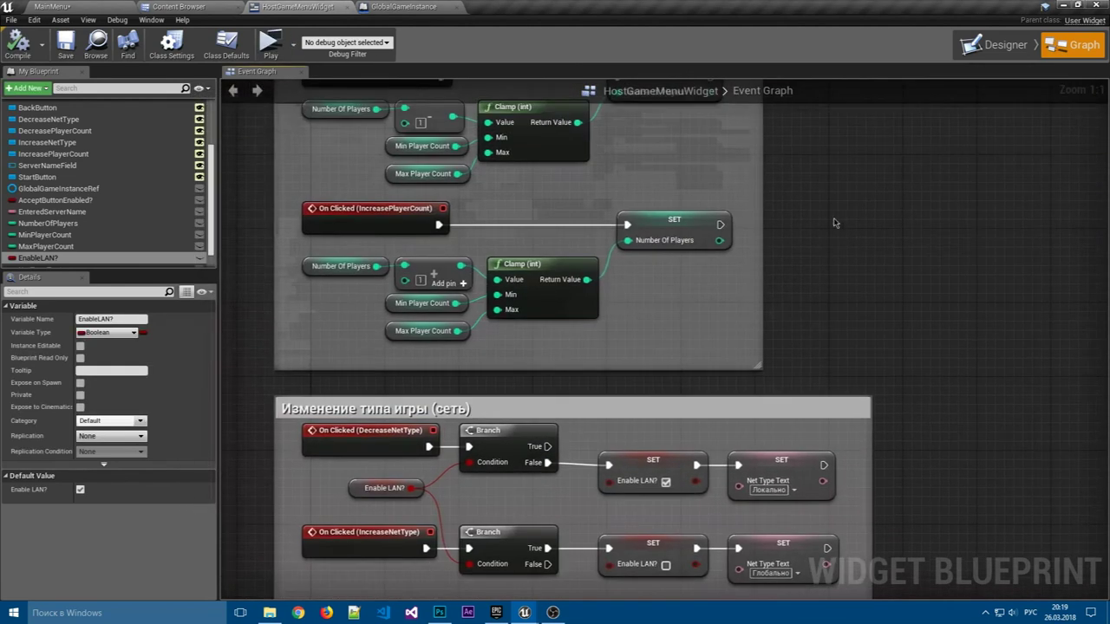
- Add an Enable LAN? getter below Lunch Lobby, moving Entered Server Name down to make room
mouse_move(833, 223)
right_mouse_down()
mouse_move(611, 414)
mouse_move(655, 358)
right_mouse_up()
scroll(104, 199, "down", 1)
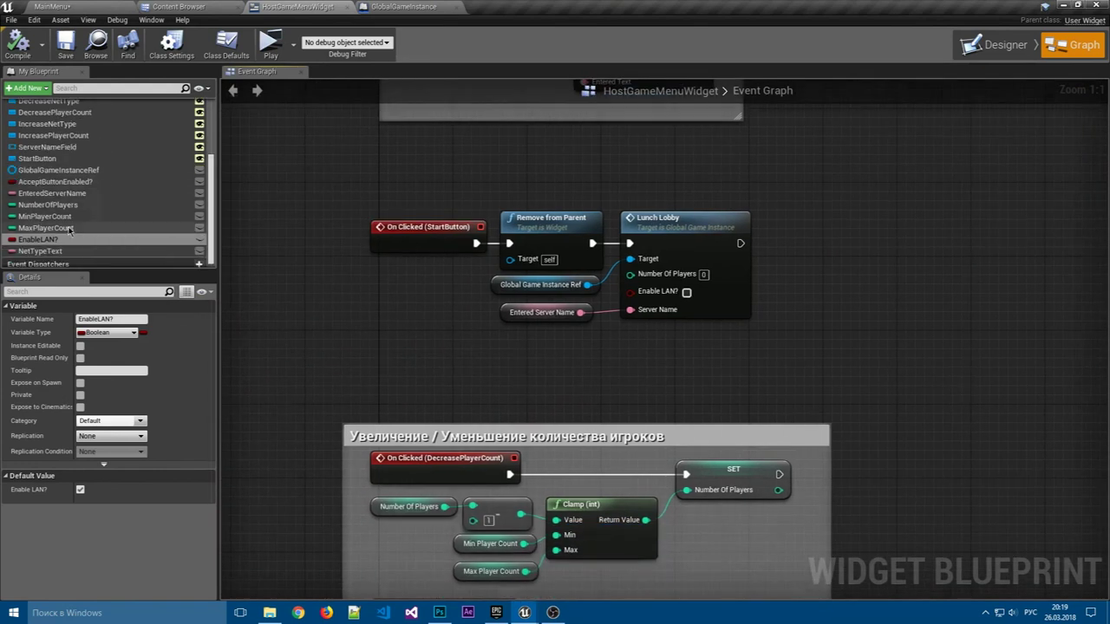
left_click_drag(38, 239, 639, 295)
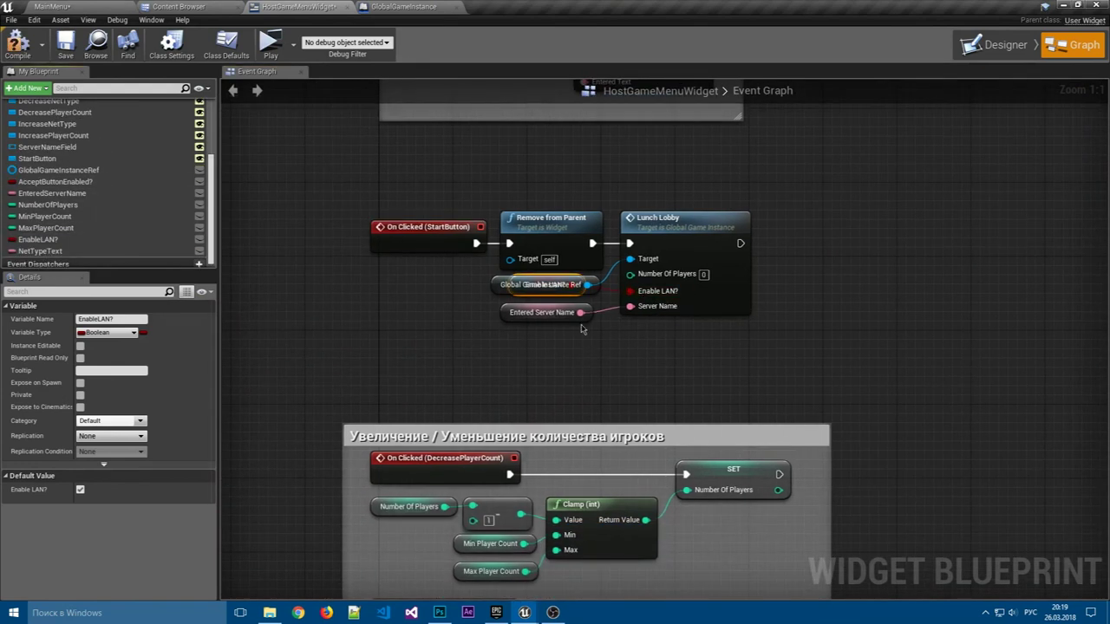
left_click_drag(545, 312, 544, 349)
mouse_move(611, 309)
left_mouse_down()
mouse_move(570, 291)
mouse_move(571, 328)
mouse_move(530, 334)
left_mouse_up()
left_click(390, 339)
- Add a NumberOfPlayers getter for Lunch Lobby's Number Of Players input and align the getters
left_click(73, 209)
mouse_move(74, 209)
left_mouse_down()
mouse_move(586, 278)
mouse_move(554, 314)
mouse_move(579, 341)
mouse_move(518, 345)
mouse_move(507, 368)
mouse_move(527, 343)
mouse_move(520, 374)
mouse_move(531, 344)
mouse_move(522, 321)
left_mouse_up()
left_click(629, 357)
left_click(482, 356)
left_click(731, 343)
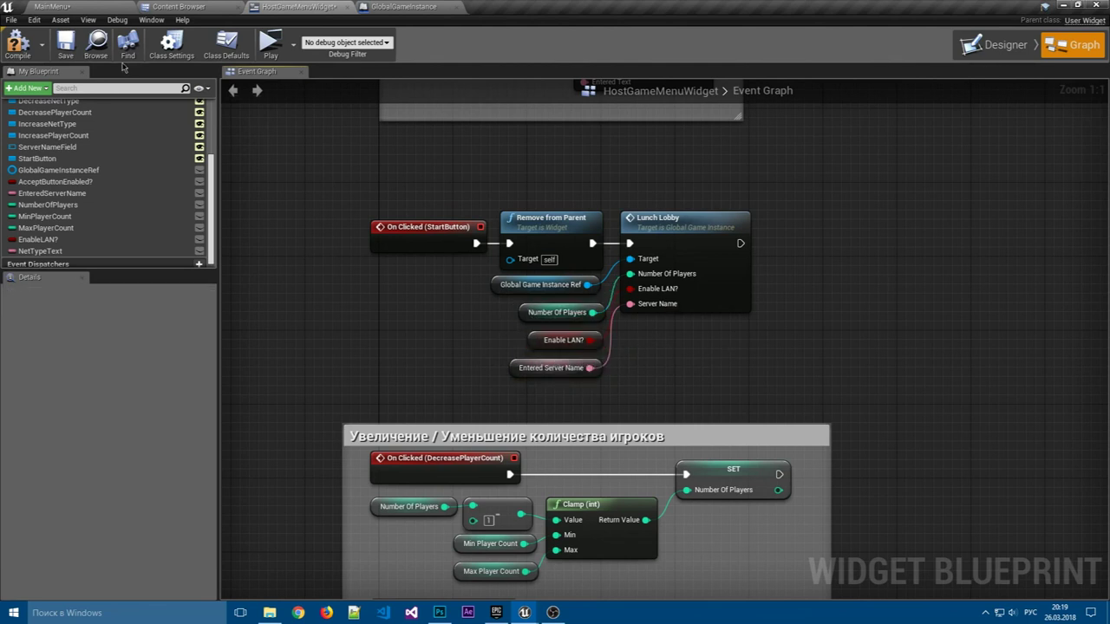
- Save, then wrap the StartButton launch nodes in a comment titled 'Запуск сервера'
left_click(68, 46)
left_click_drag(361, 186, 811, 384)
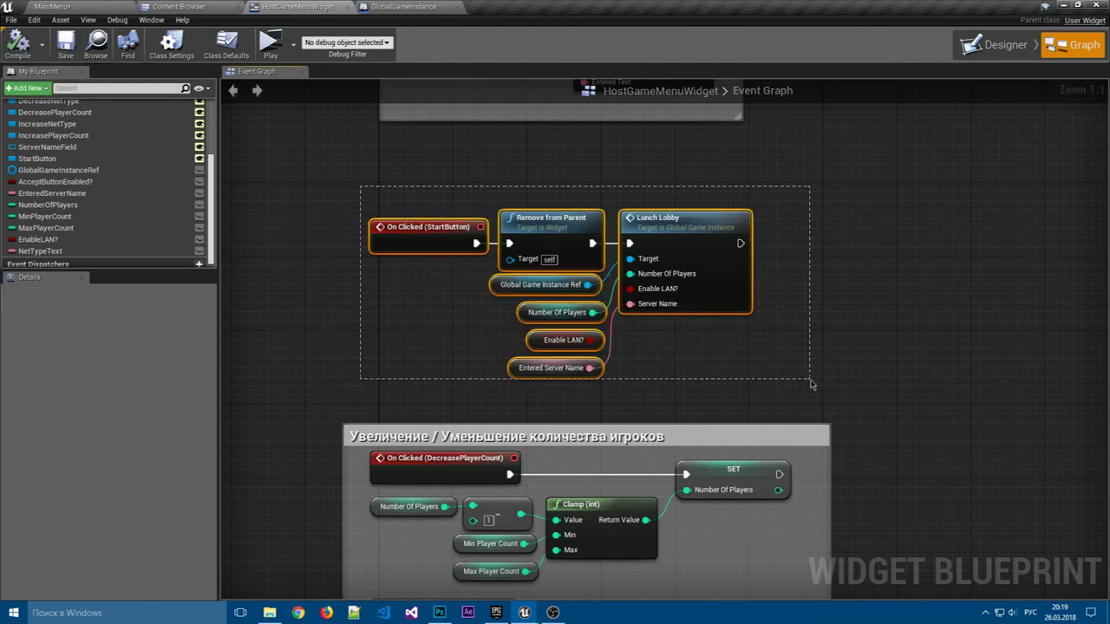
type("c")
type("фы")
type("ск се")
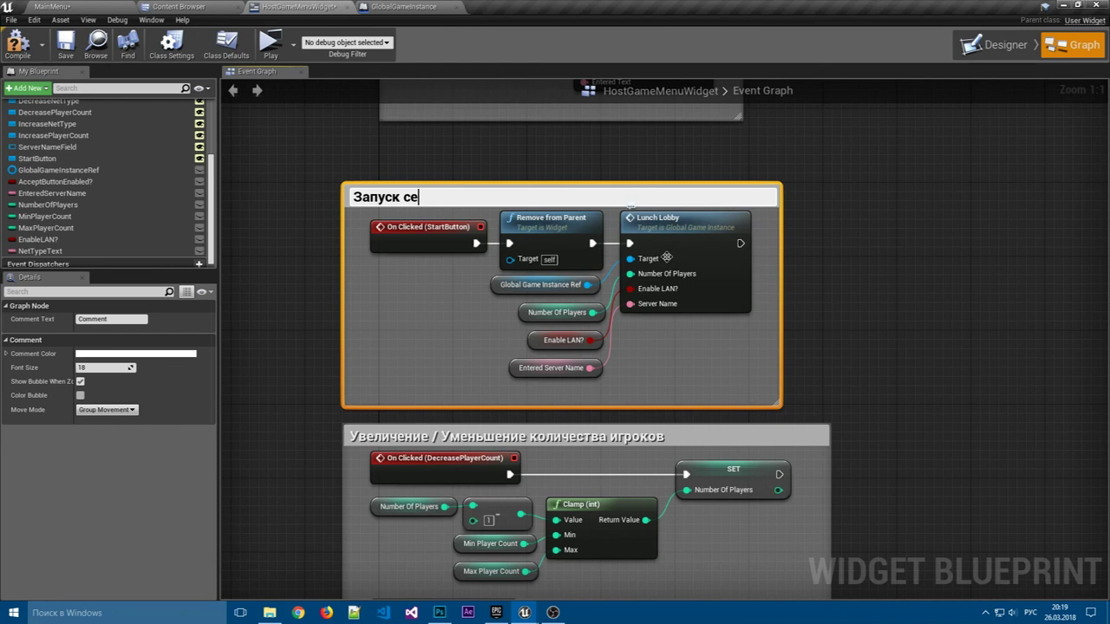
type("рвера")
key("Return")
left_click(865, 184)
left_click_drag(668, 195, 667, 168)
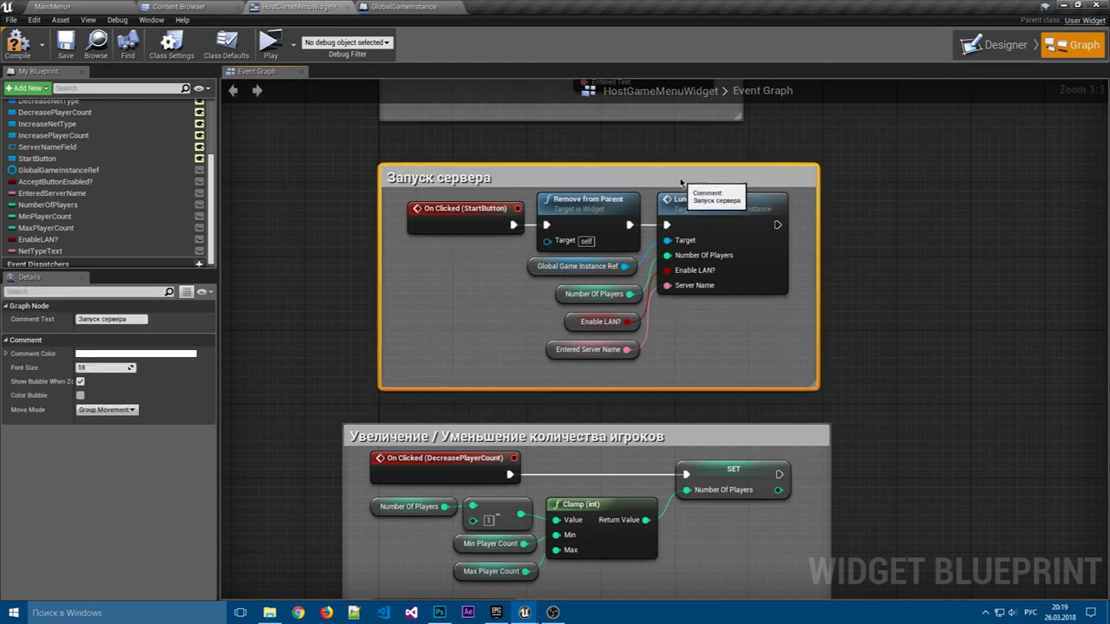
- Tidy the player-count and net-type comment blocks and save HostGameMenuWidget again
scroll(944, 271, "down", 5)
right_click_drag(944, 270, 720, 311)
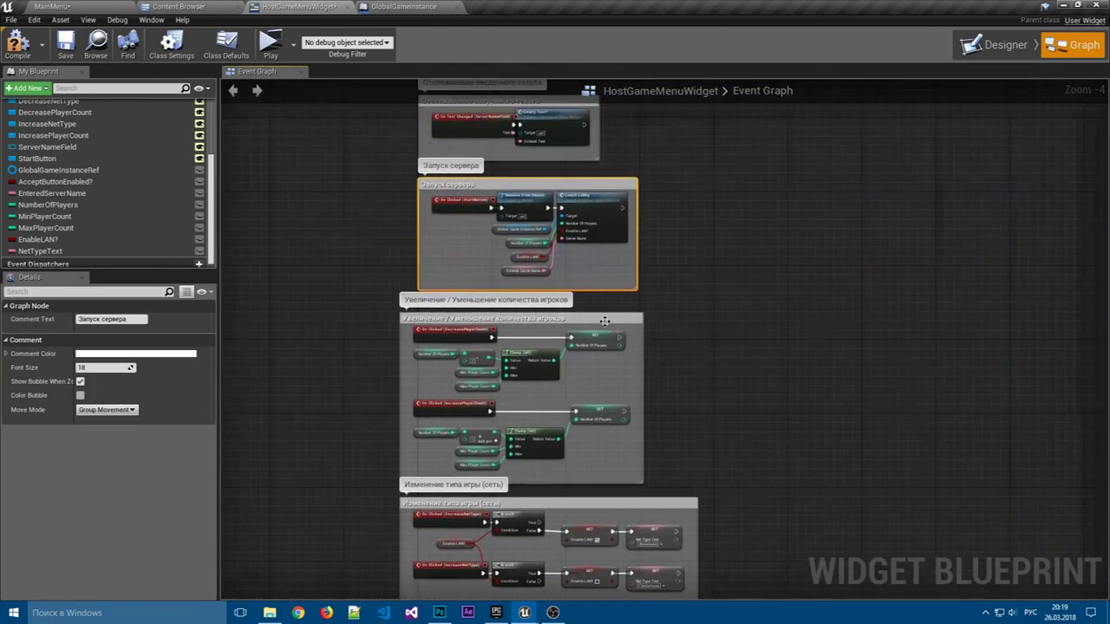
left_click(630, 320)
left_click_drag(631, 320, 626, 319)
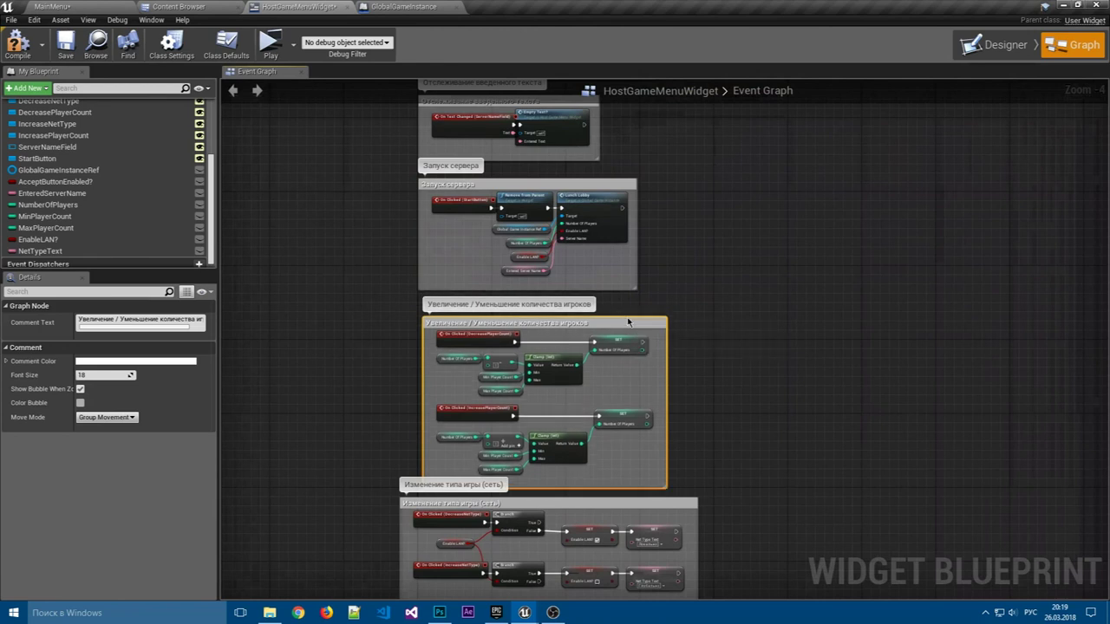
left_click(739, 320)
left_click_drag(554, 505, 572, 500)
left_click(767, 453)
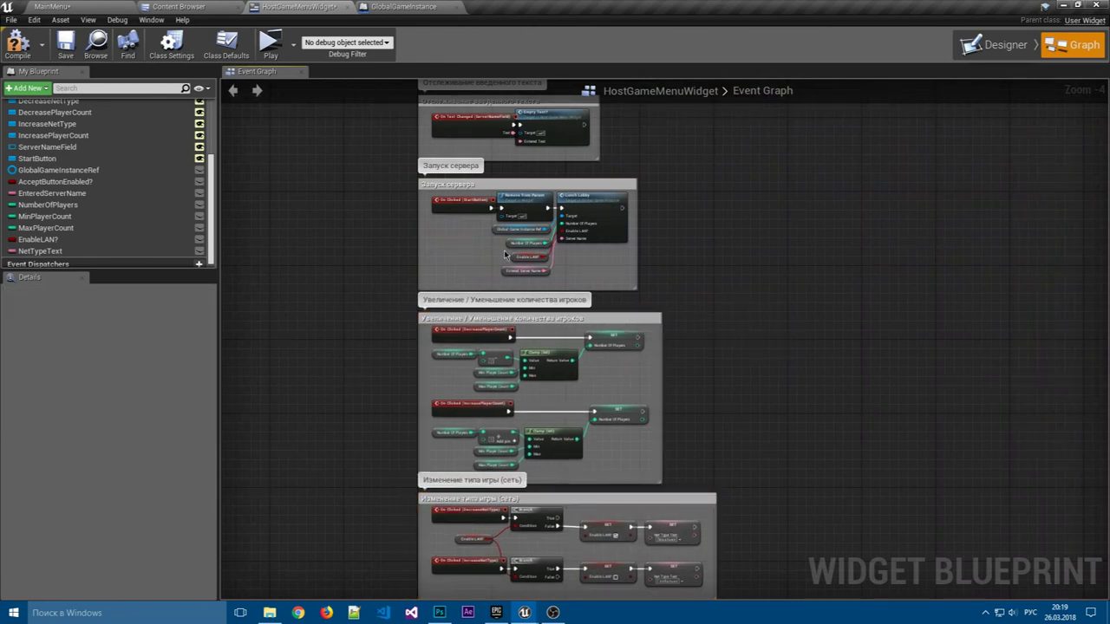
left_click(70, 48)
right_click_drag(788, 372, 771, 224)
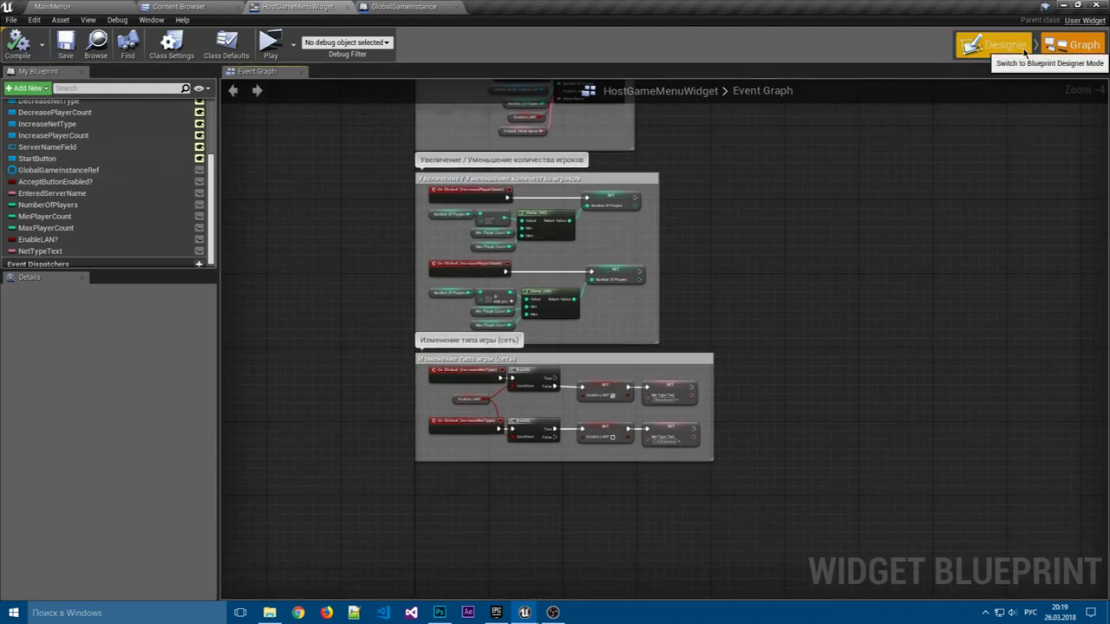
- Add an On Clicked event for BackButton from the Designer's Details panel and locate it in the graph
left_click(1024, 54)
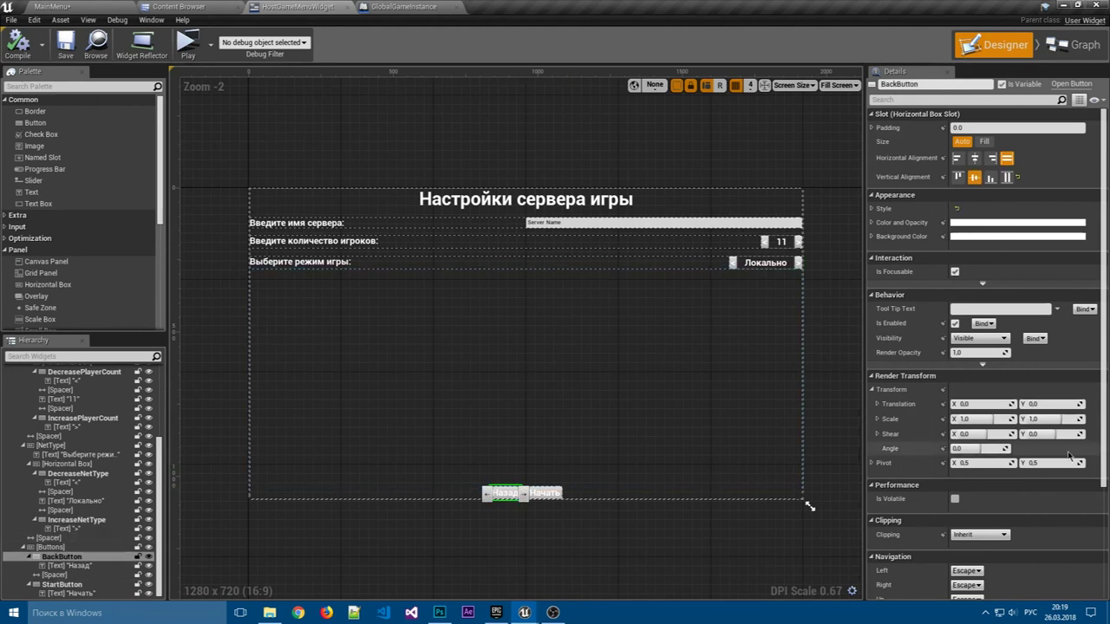
scroll(1069, 455, "down", 10)
left_click(979, 529)
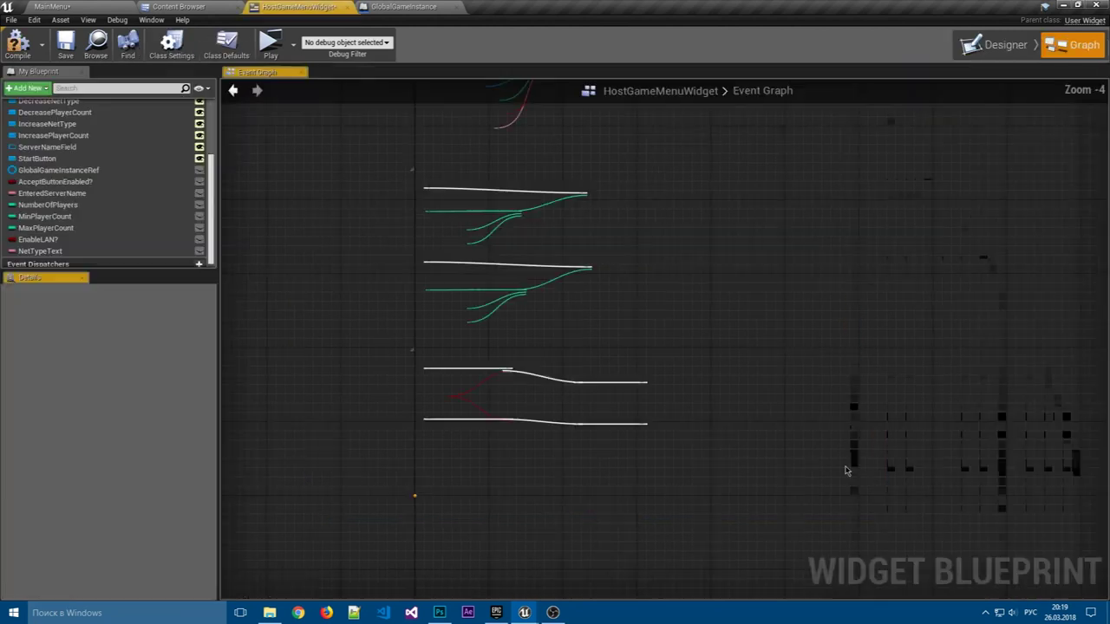
left_click(995, 44)
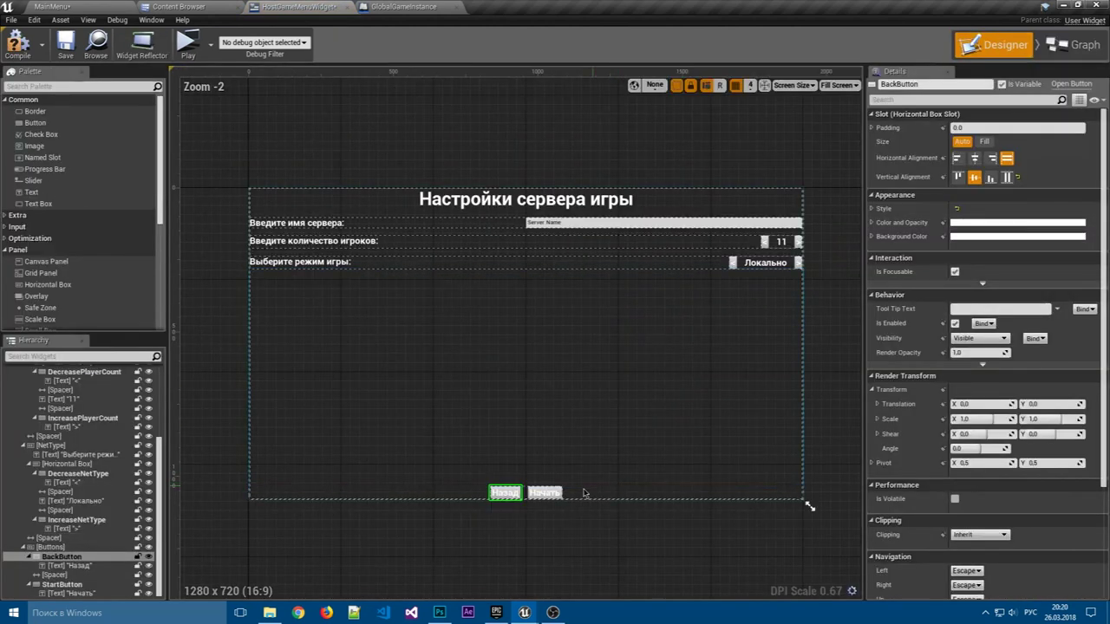
left_click(583, 493)
left_click(559, 496)
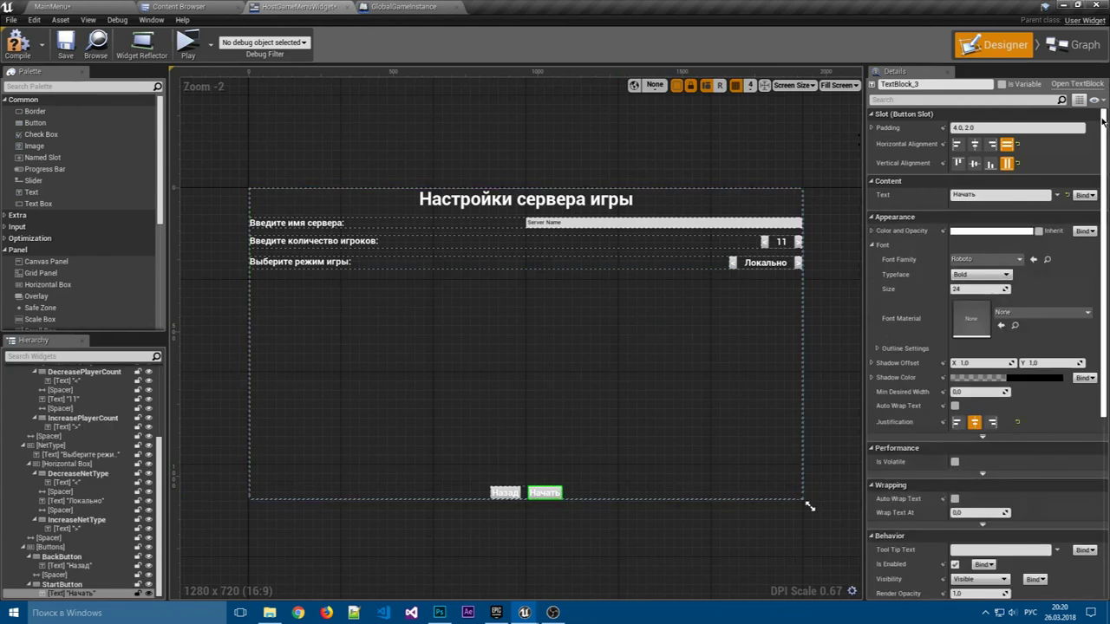
key("ctrl+shift+alt+g")
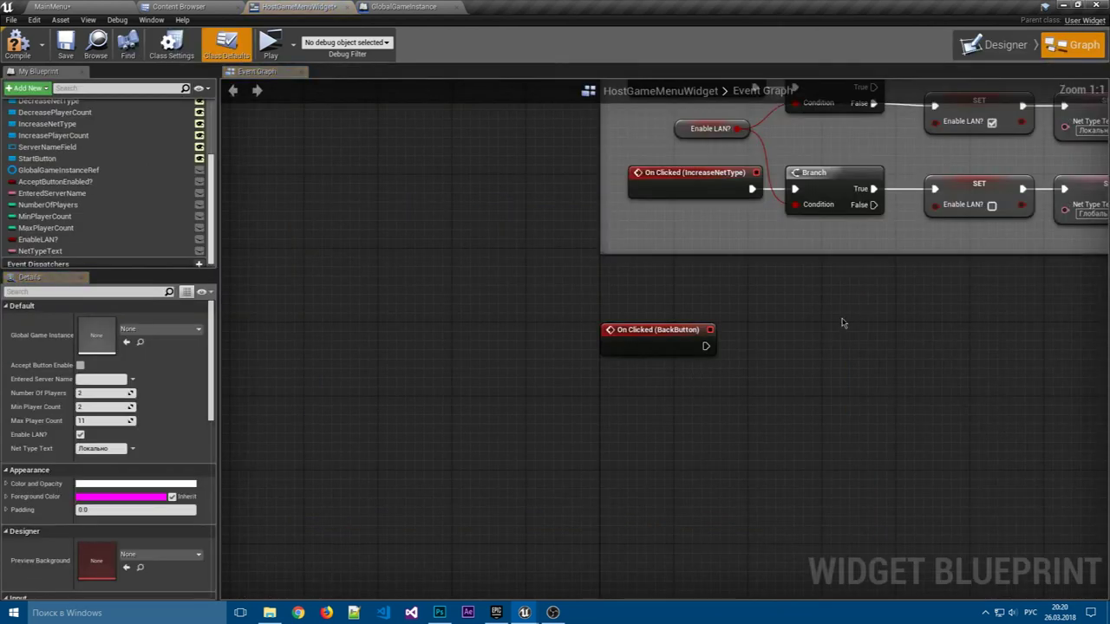
right_click_drag(840, 322, 658, 337)
- Open OptionsMenuWidget from the UI MainMenu folder to review its event graph and layout
left_click(433, 6)
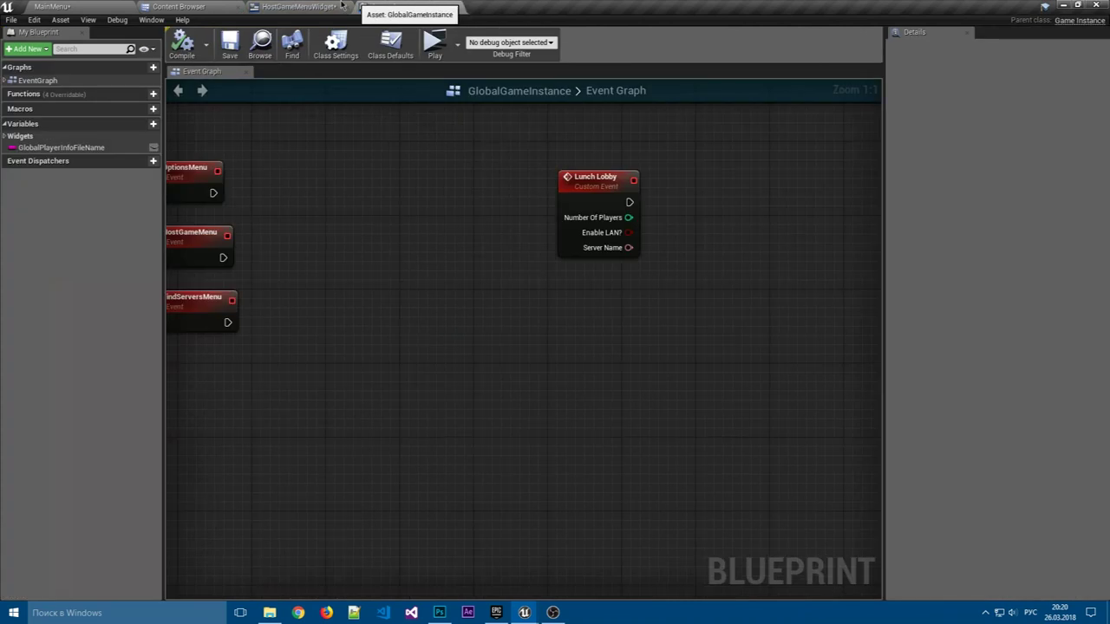
left_click(299, 6)
left_click(174, 6)
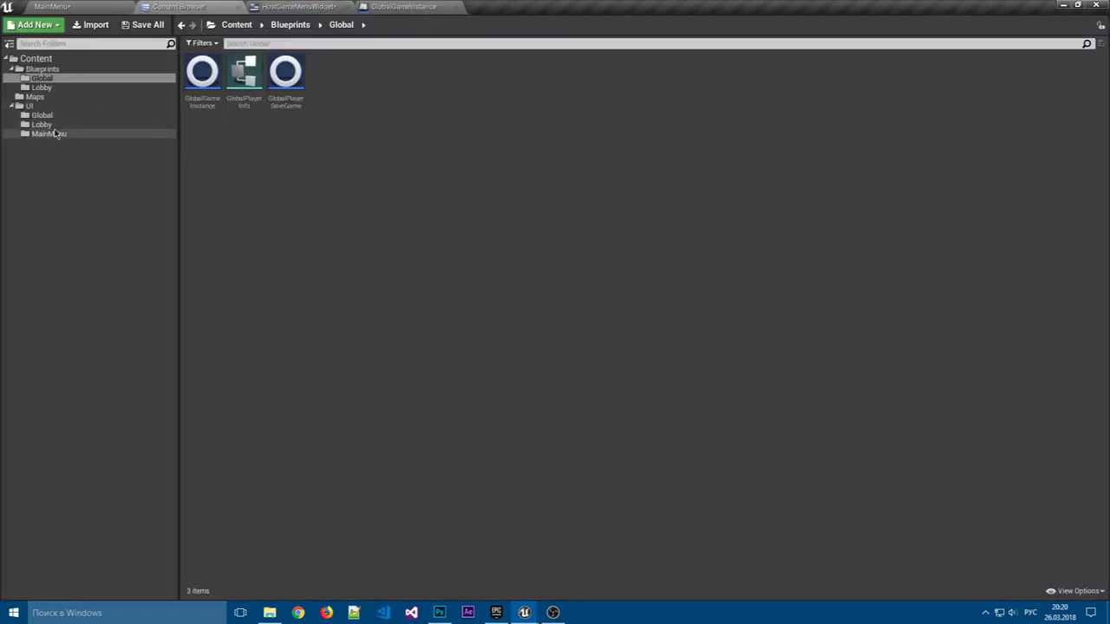
left_click(52, 133)
double_click(327, 74)
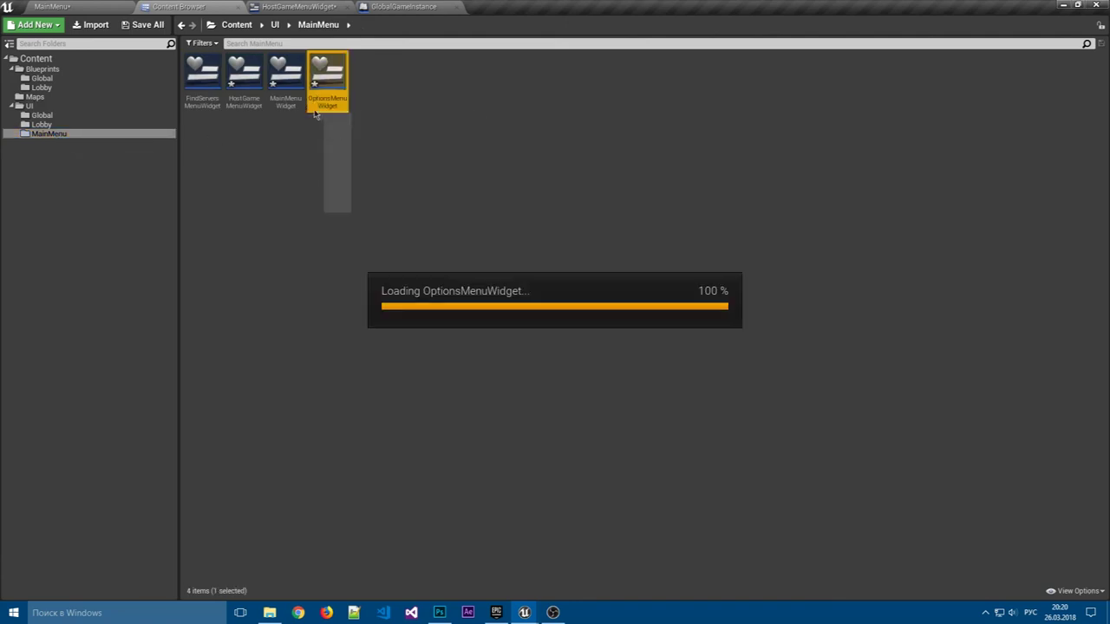
left_click(1075, 50)
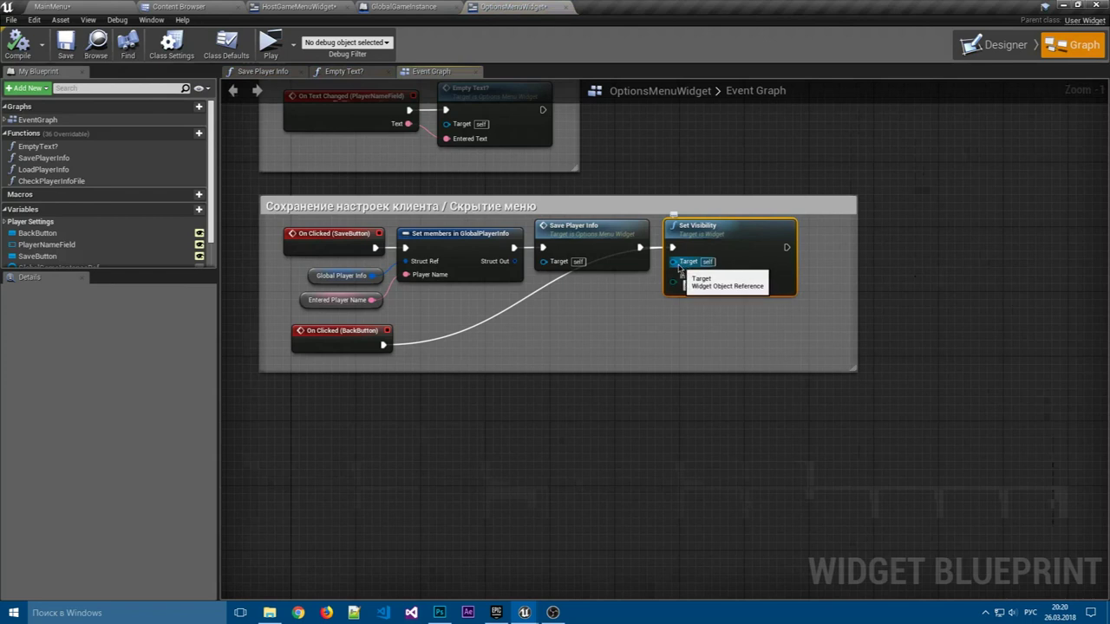
left_click(995, 45)
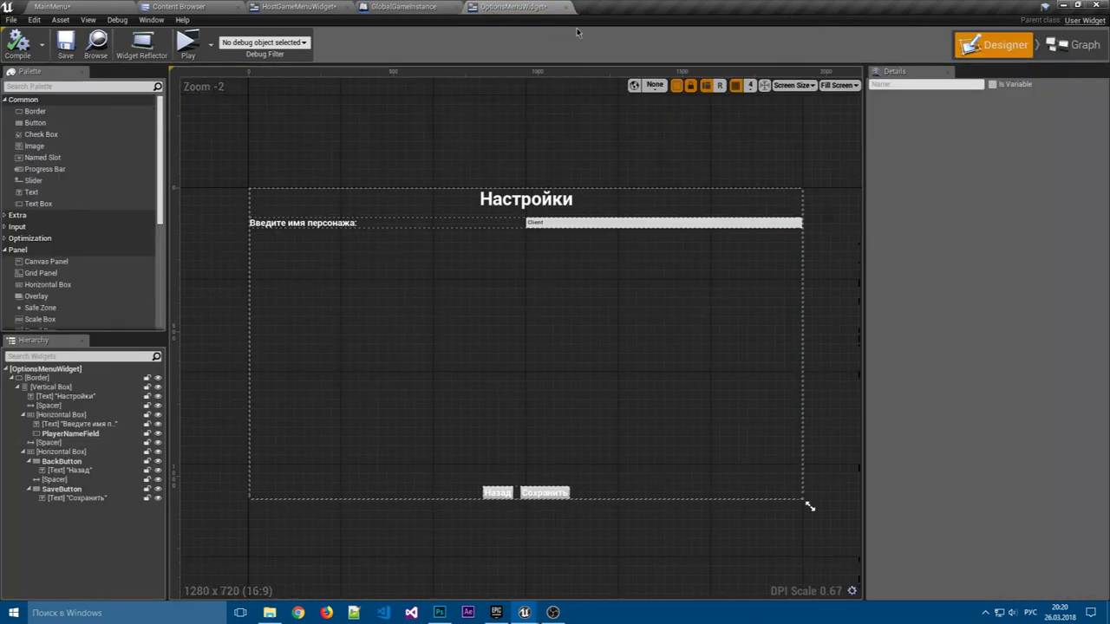
- Paste a Set Visibility node (Hidden) into HostGameMenuWidget and wire On Clicked (BackButton) to it
left_click(390, 7)
left_click(286, 7)
key("ctrl+v")
mouse_move(516, 372)
left_mouse_down()
mouse_move(577, 382)
mouse_move(579, 359)
left_mouse_up()
- Compile and save, then in a preview open the server settings and confirm Назад hides them
left_click(18, 41)
left_click(65, 41)
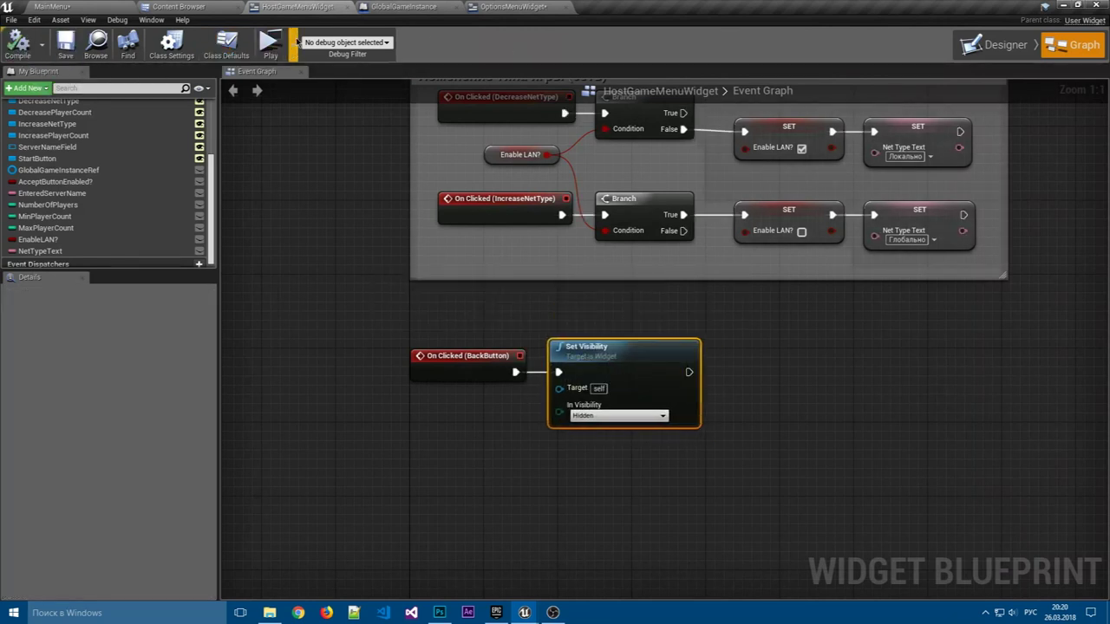
left_click(270, 42)
left_click(644, 424)
left_click(385, 202)
left_click(657, 424)
- Reopen server settings, raise the player count to 3, visit Настройки, then close the preview
left_click(347, 197)
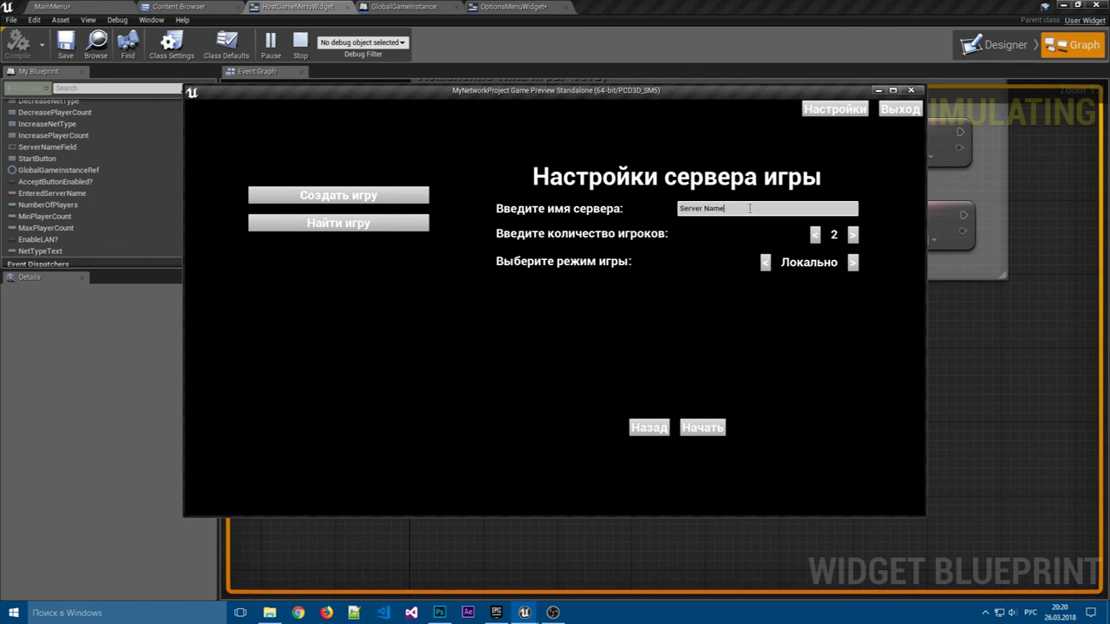
left_click(852, 236)
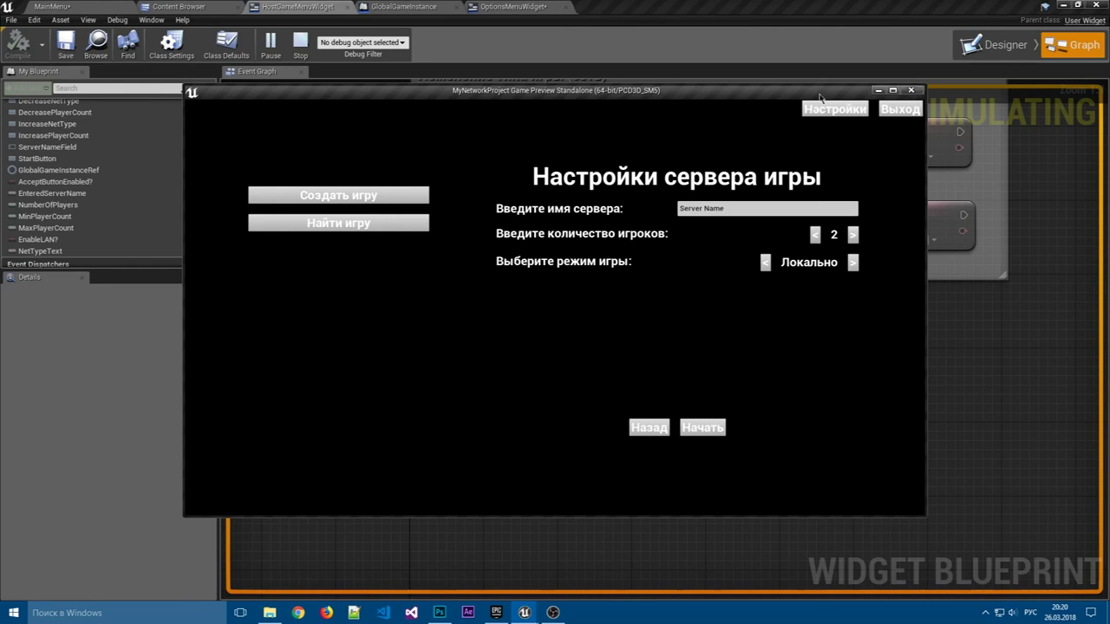
left_click(824, 122)
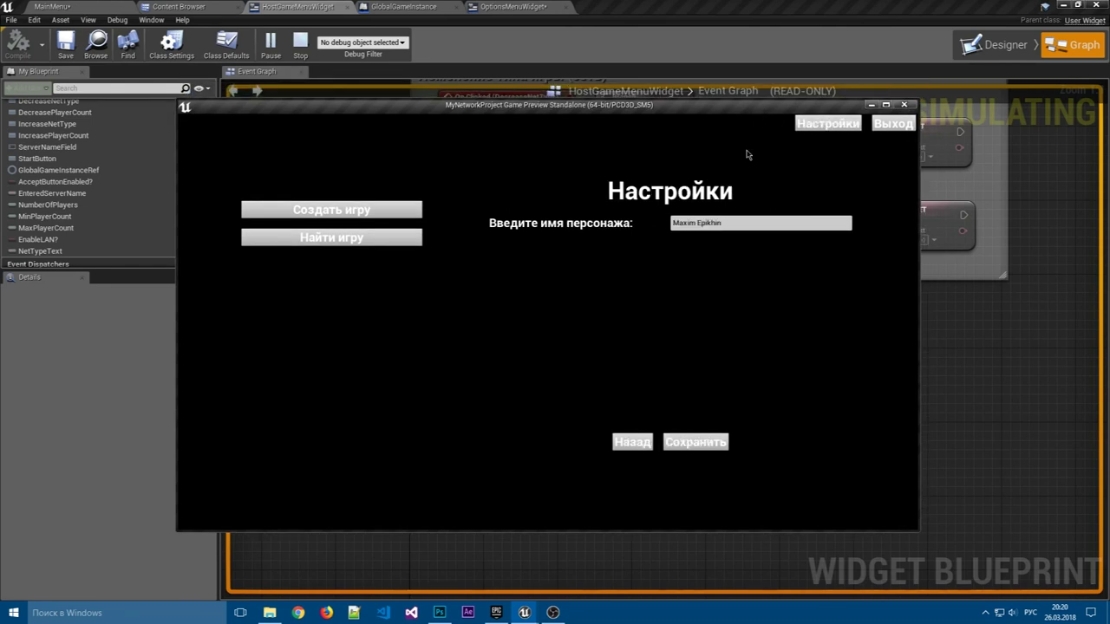
left_click(389, 216)
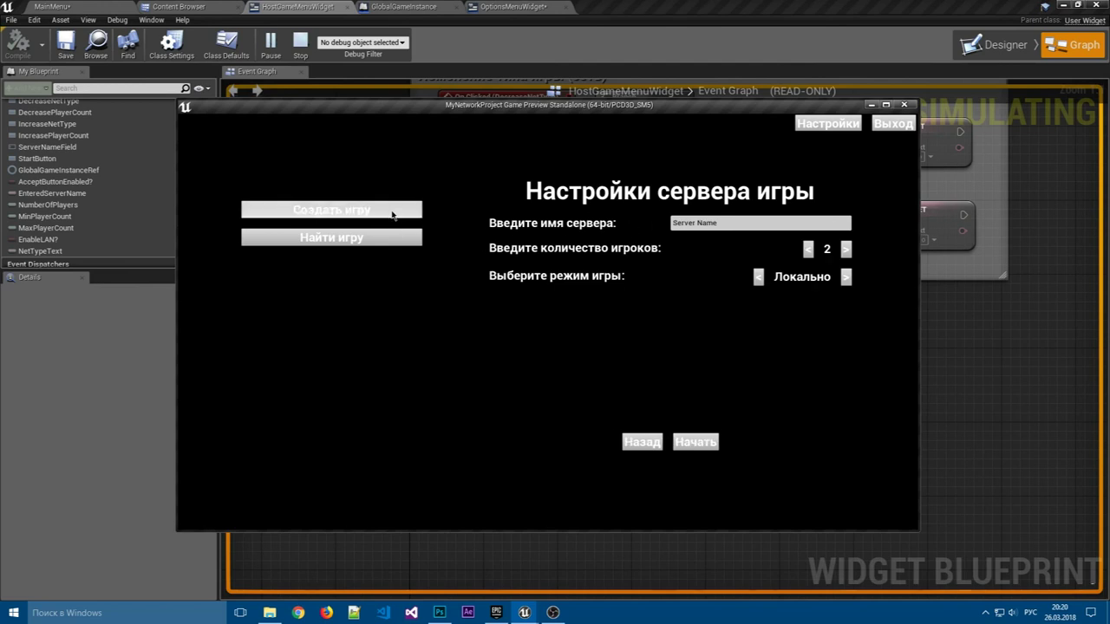
left_click(903, 105)
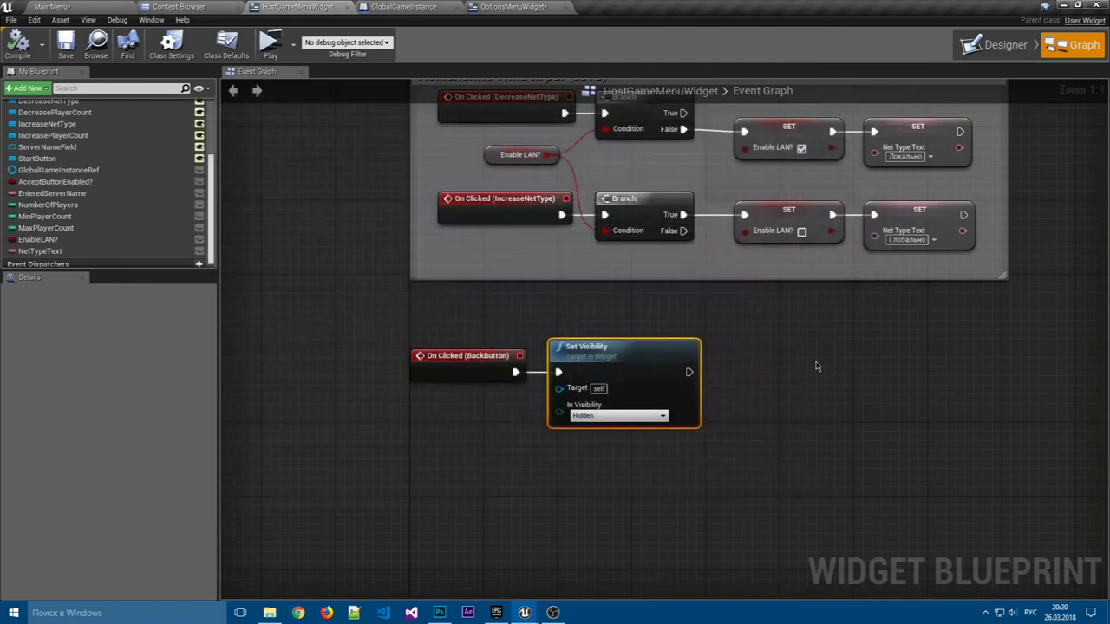
left_click(65, 43)
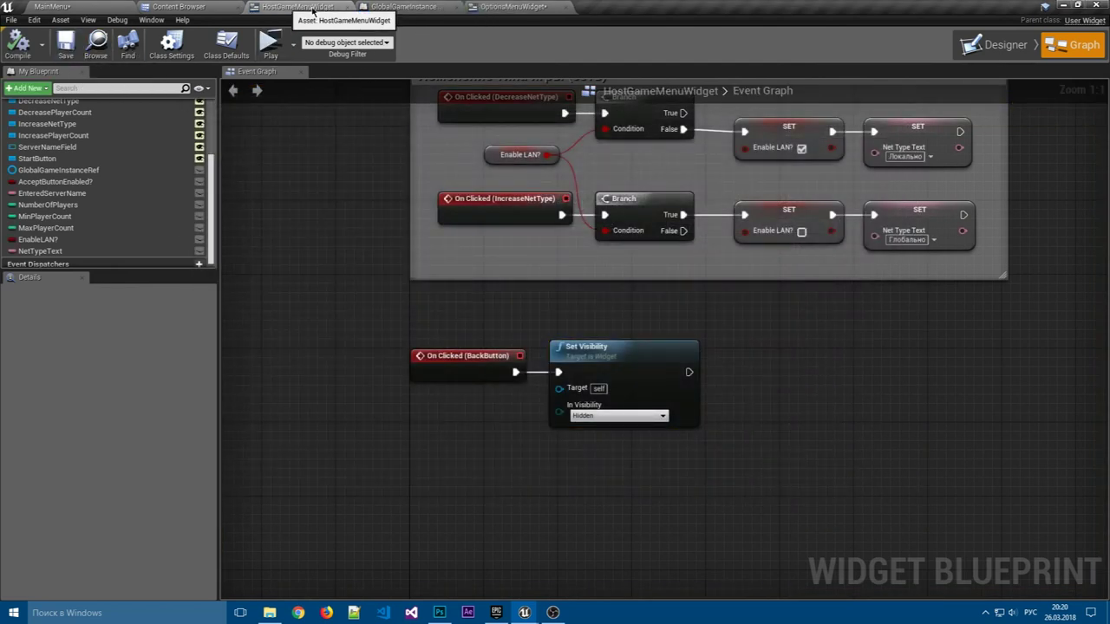
left_click(997, 45)
- Close the OptionsMenuWidget editor and save the MainMenu level, MainMenuWidget and OptionsMenuWidget
left_click(660, 543)
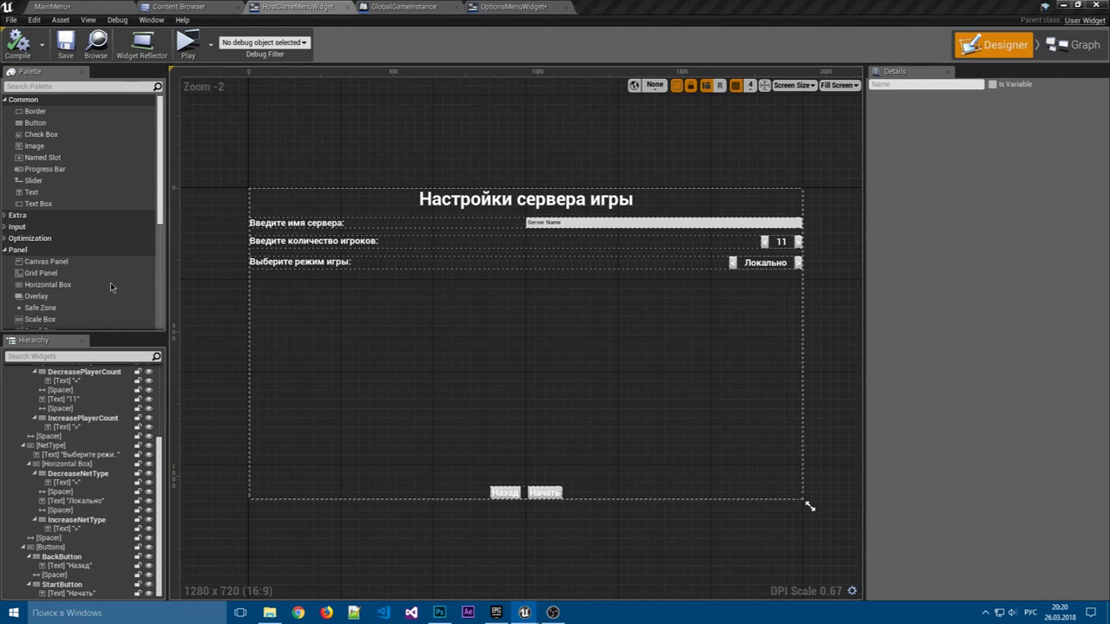
left_click(507, 10)
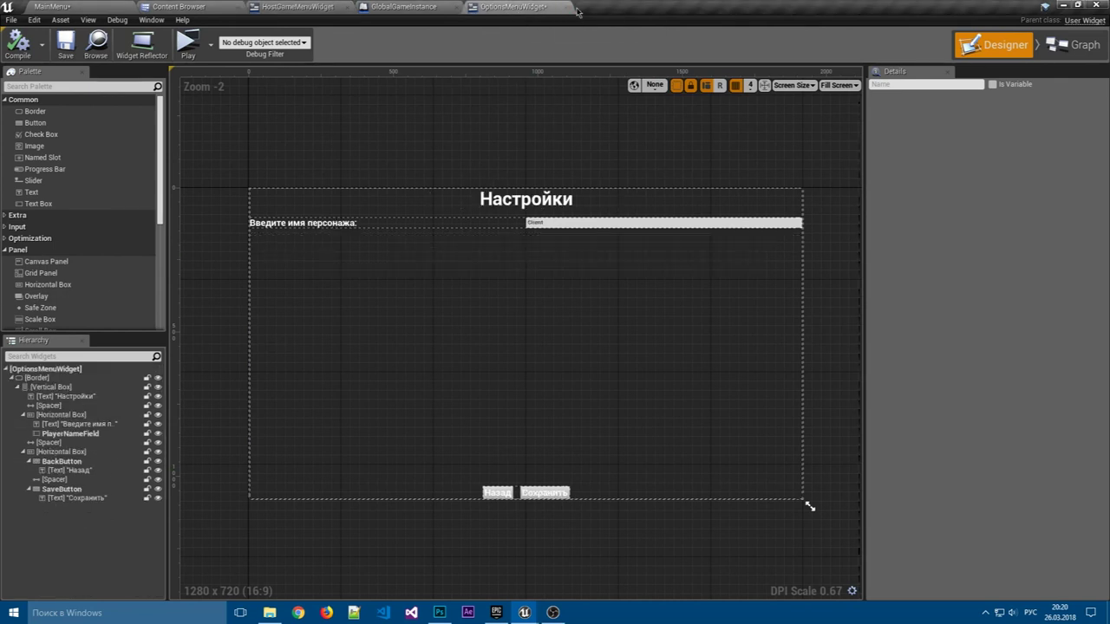
left_click(568, 7)
left_click(177, 6)
left_click(143, 24)
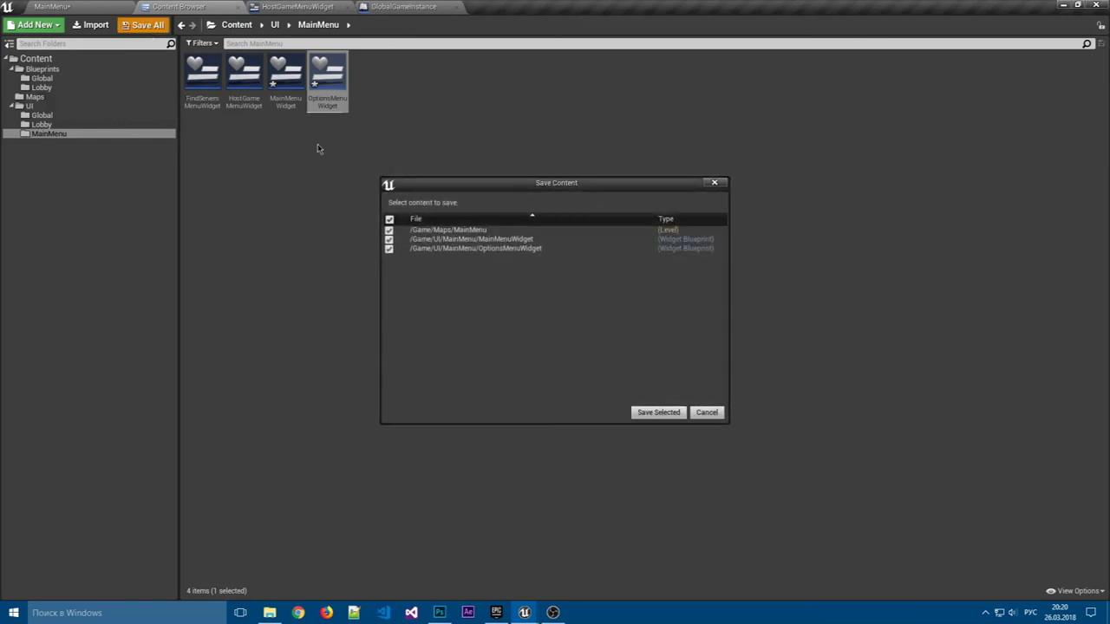
left_click(659, 412)
- Review the GlobalGameInstance custom events, then return to HostGameMenuWidget's layout
left_click(385, 6)
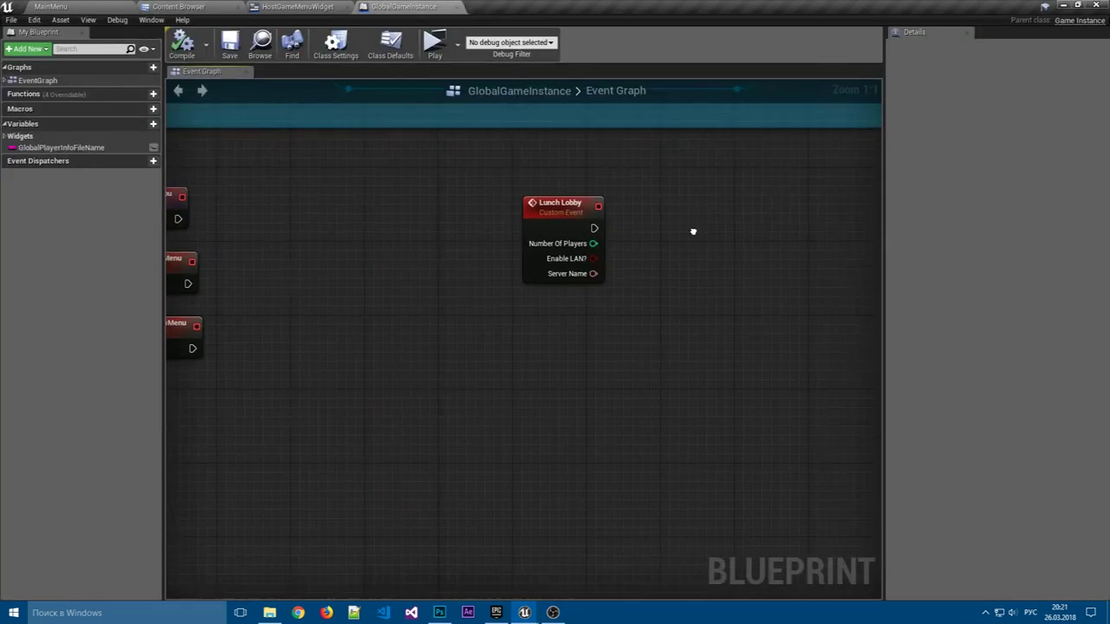
right_click_drag(693, 231, 752, 246)
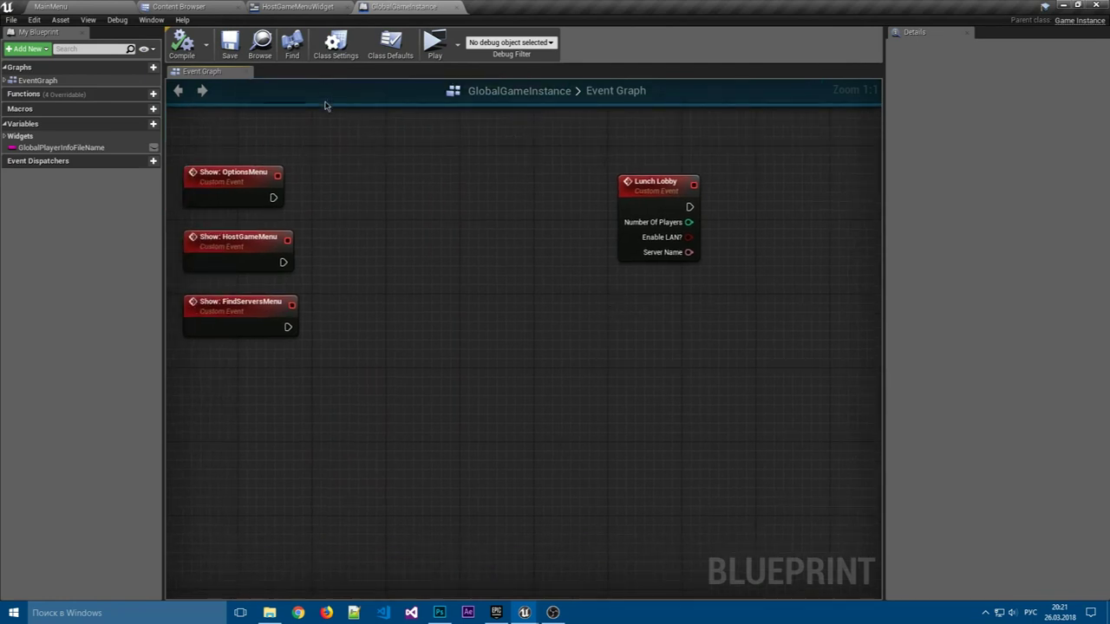
left_click(281, 6)
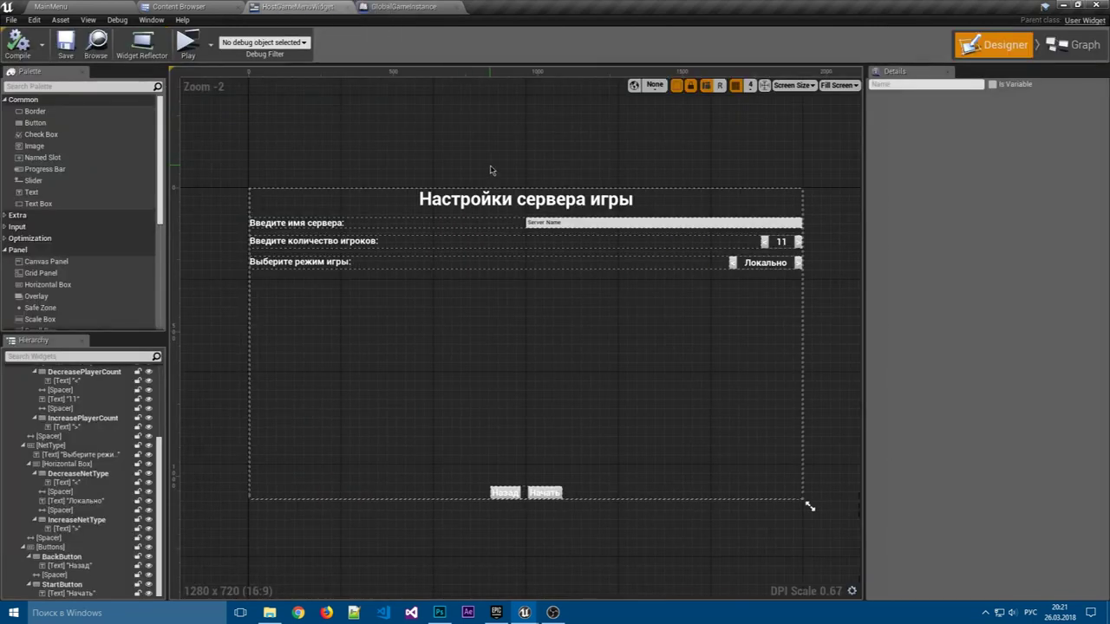